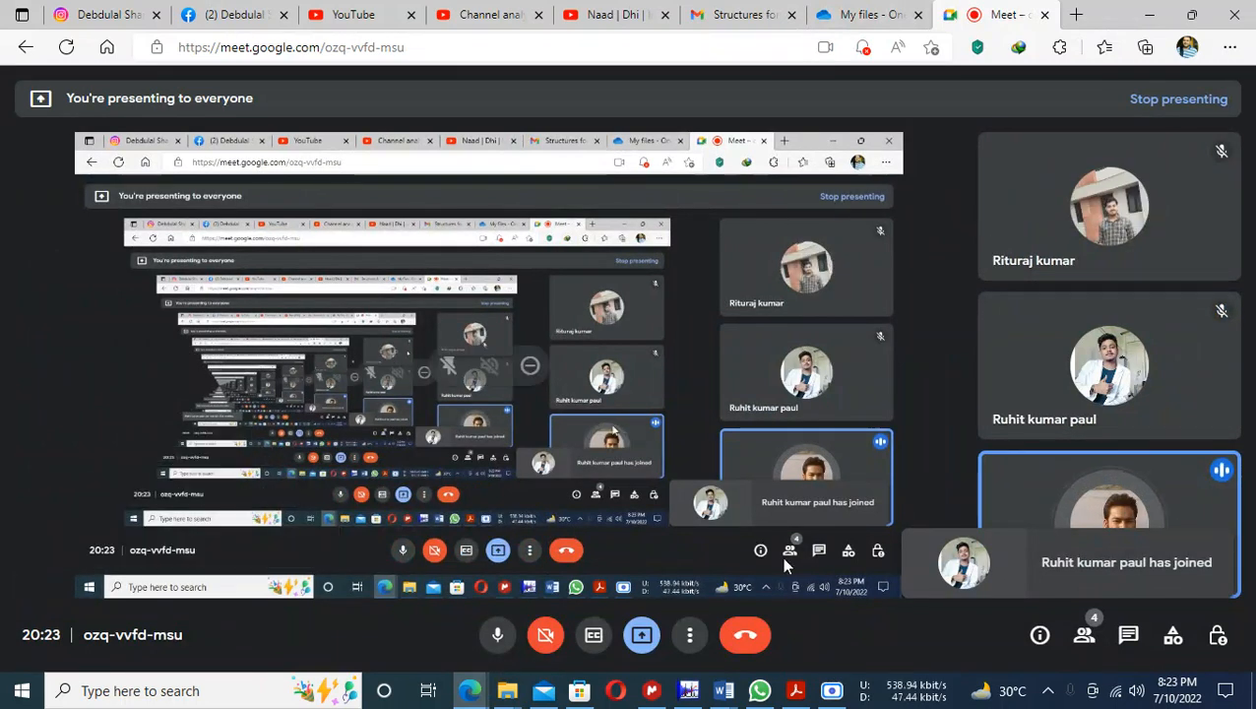
- Browse the compound folders inside the thesis NMR data folder in File Explorer and view the QQ-13C spectrum in MestReNova
mouse_move(724, 696)
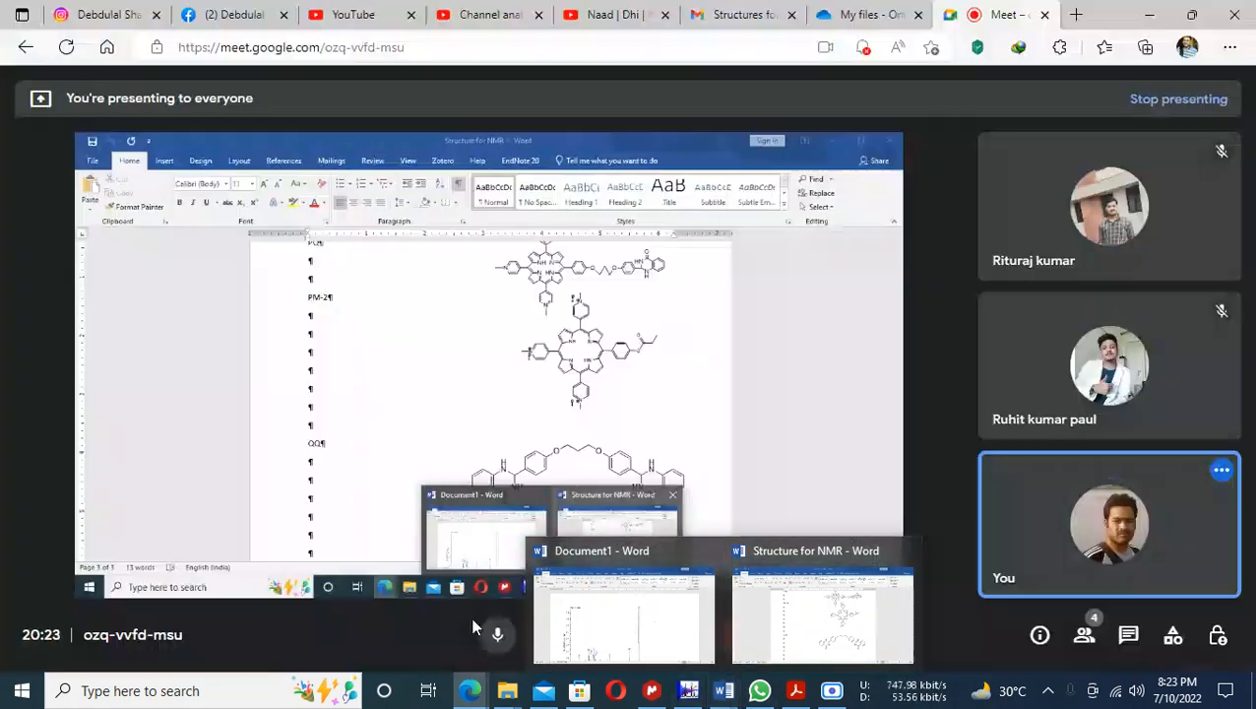
mouse_move(506, 694)
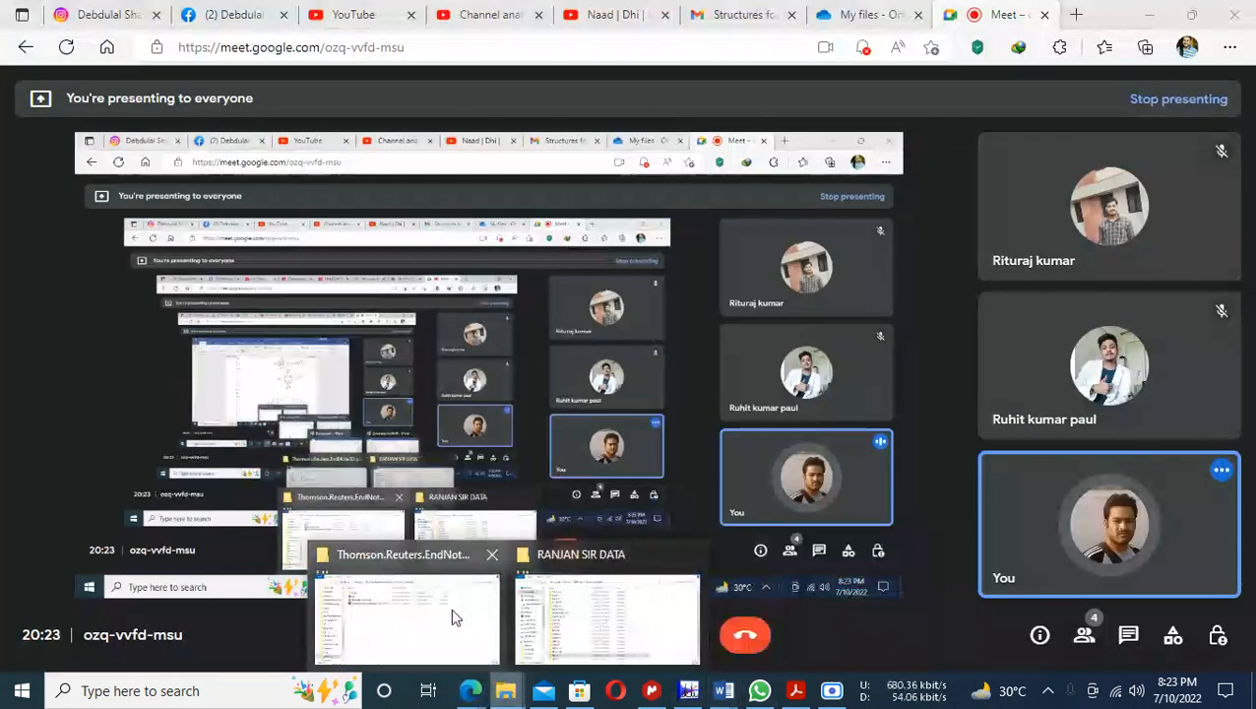
left_click(571, 610)
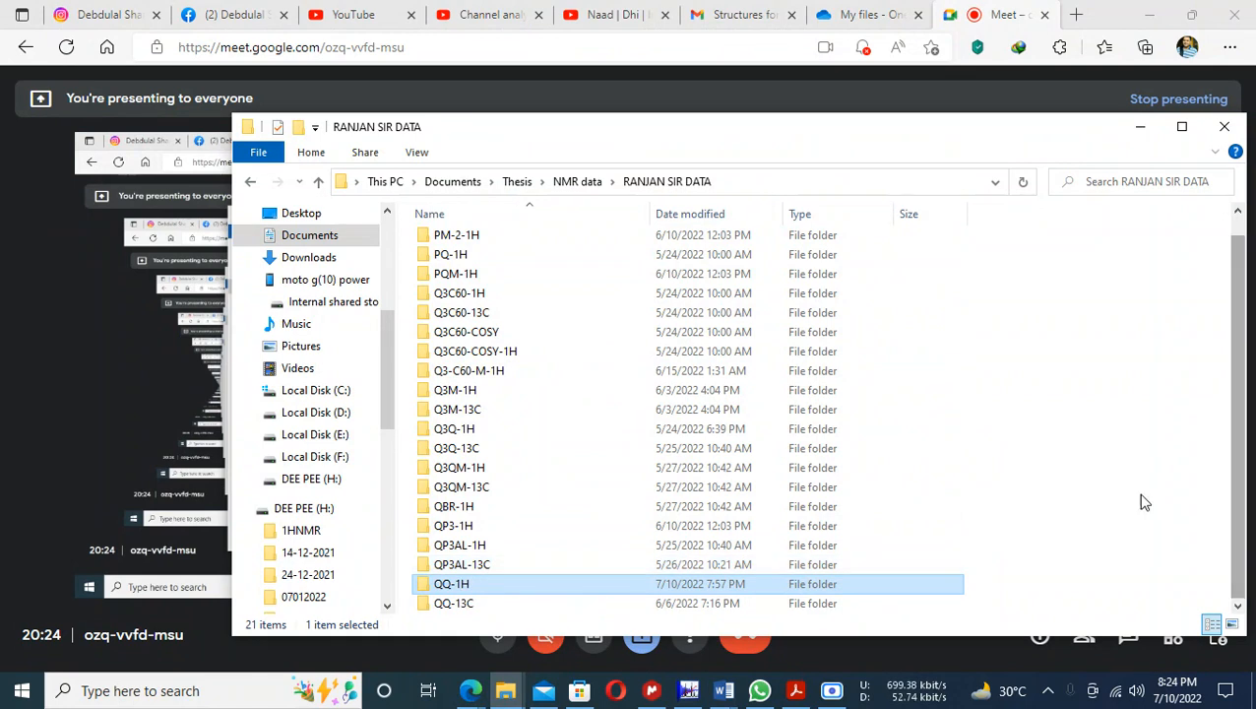
left_click_drag(1240, 399, 1242, 305)
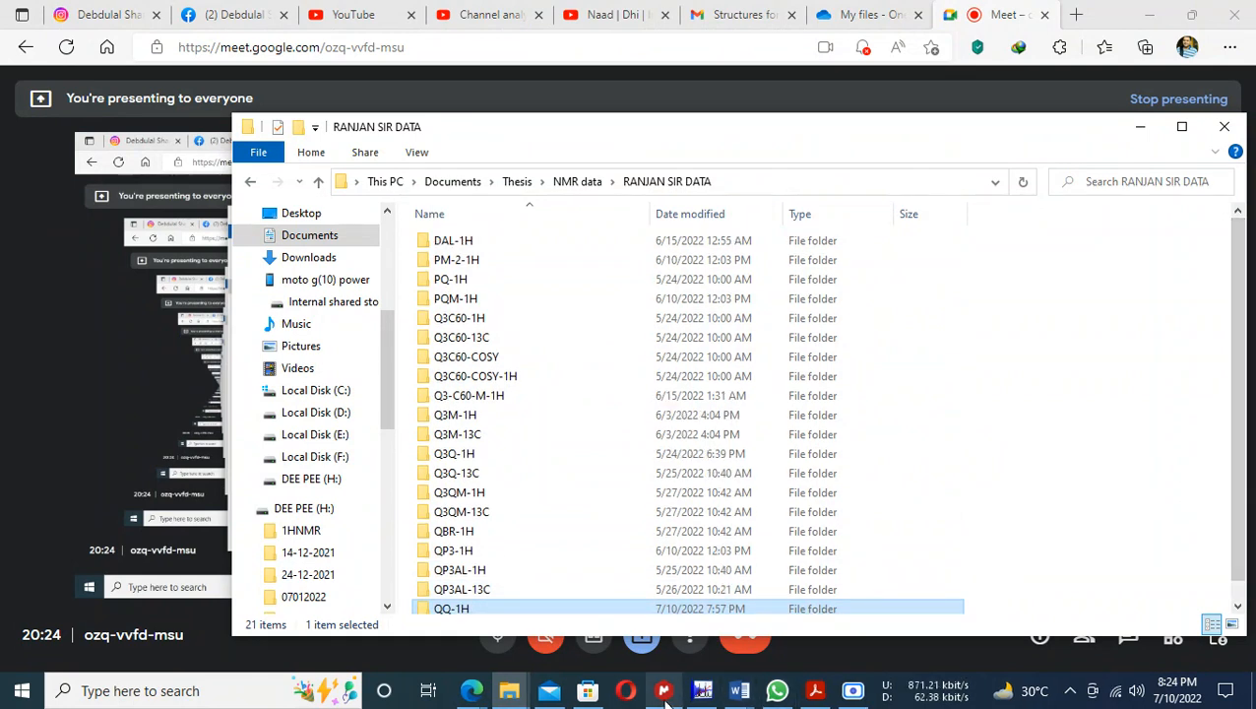
mouse_move(665, 700)
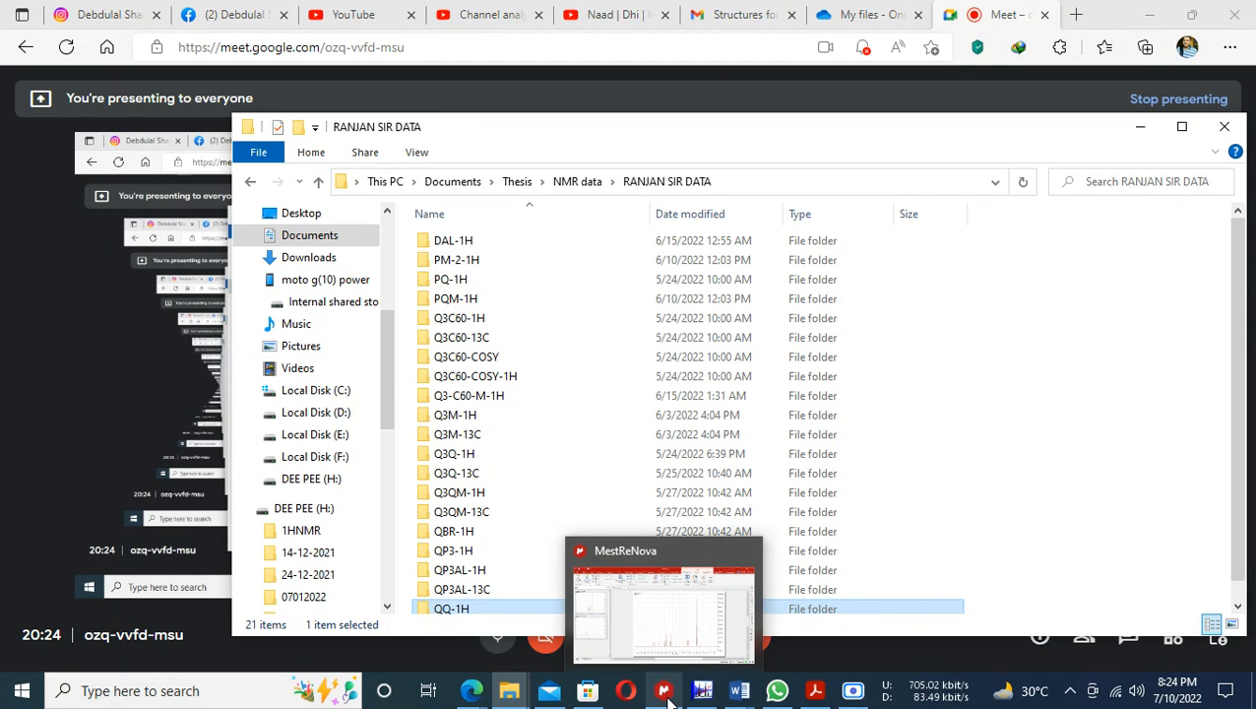
left_click(666, 694)
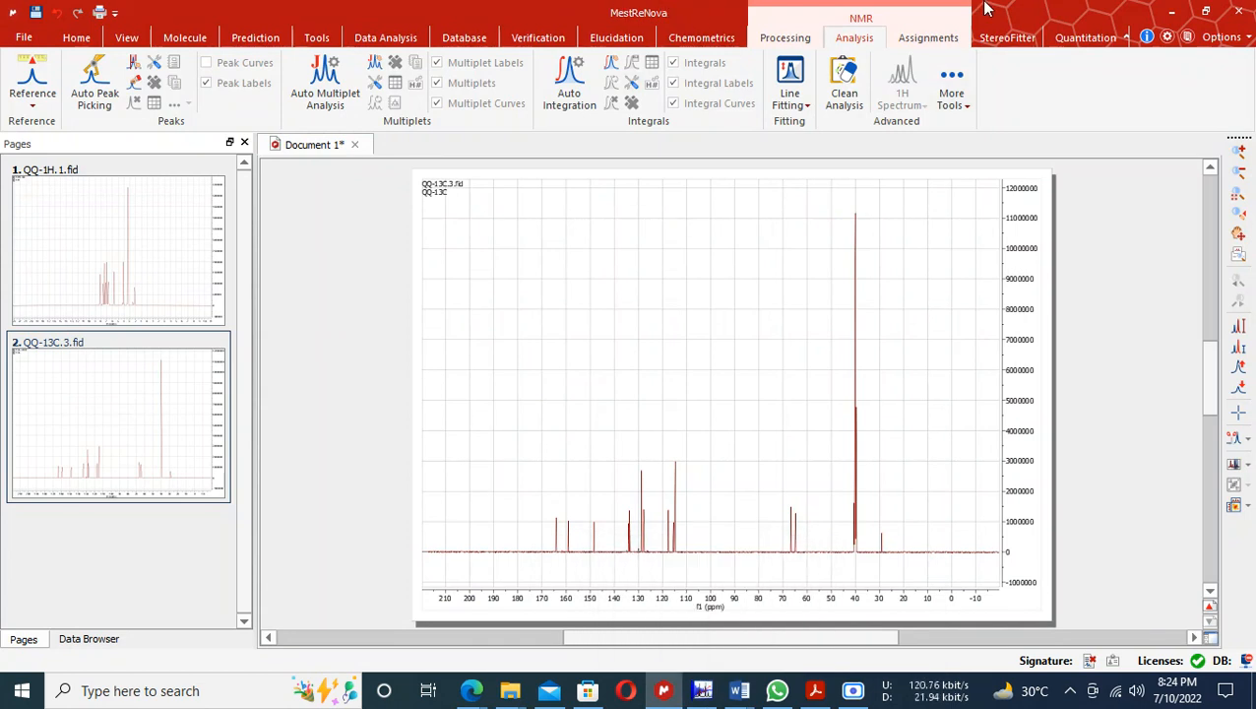
- In ACD/NMR Processor, leave peak picking, save QQ-13C as an ACD Spectrum (*.esp) file in the QQ-1H folder, and close it
left_click(699, 694)
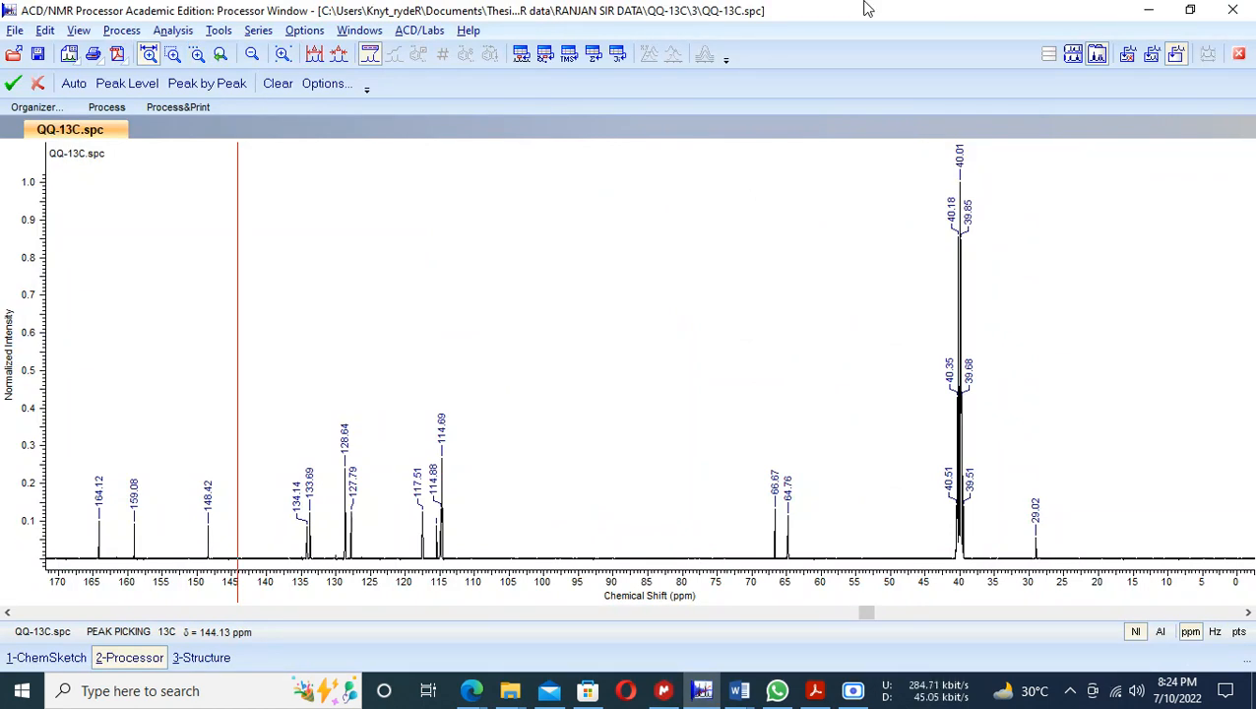
left_click(12, 86)
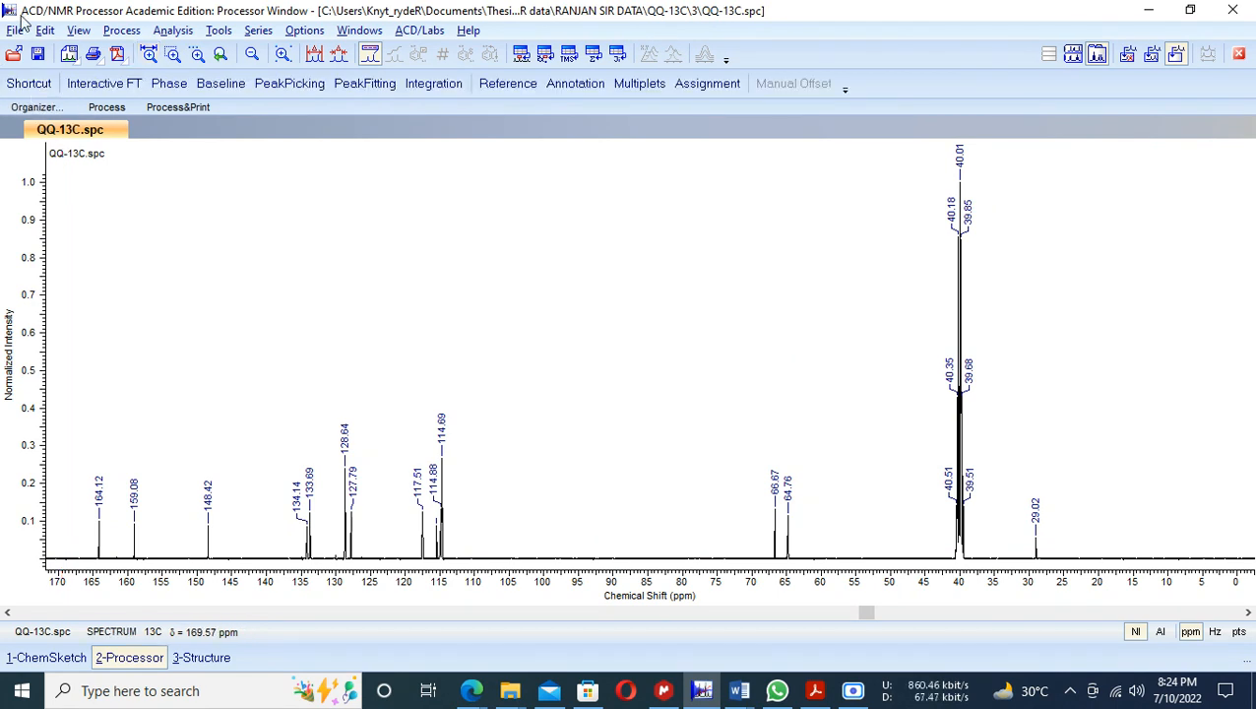
left_click(79, 30)
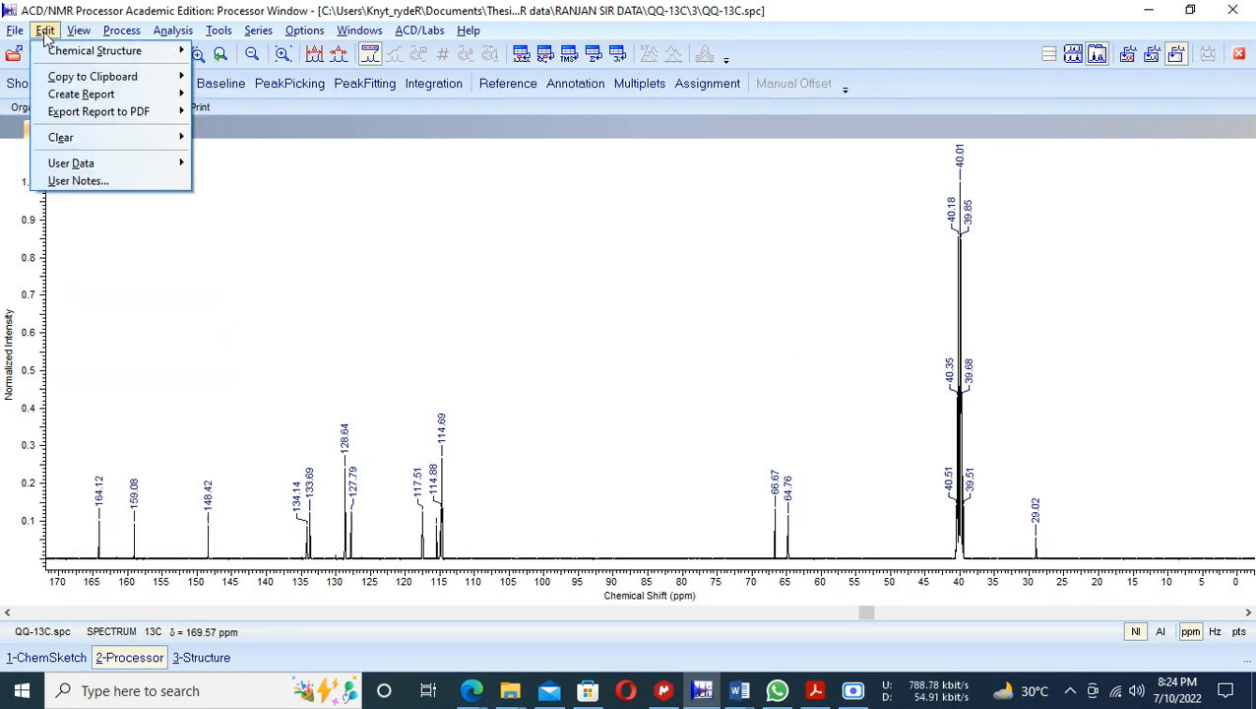
left_click(14, 31)
left_click(12, 31)
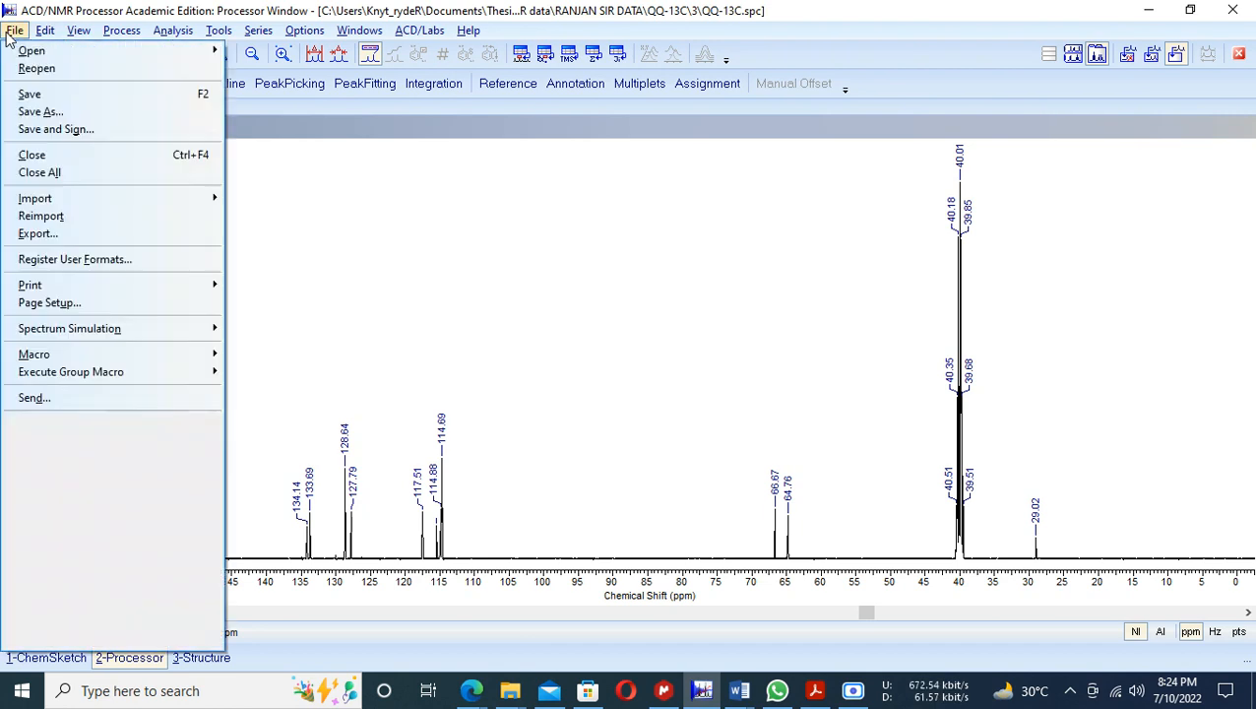
left_click(40, 111)
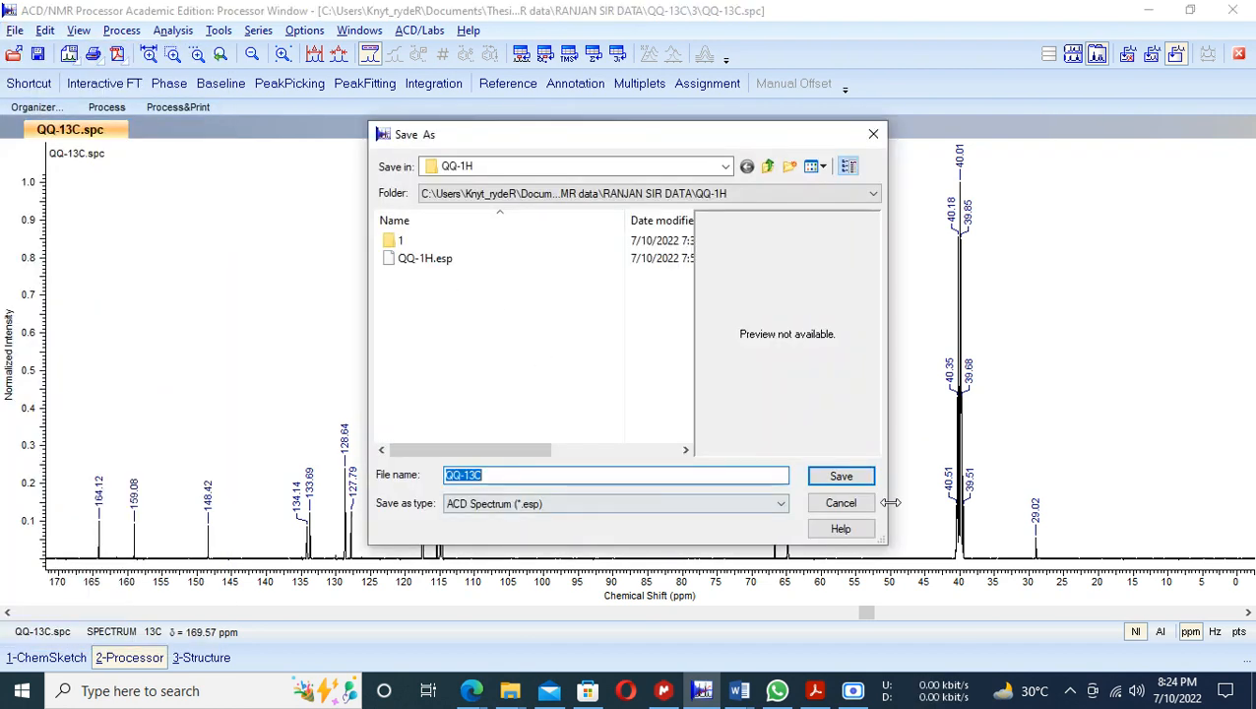
left_click(842, 477)
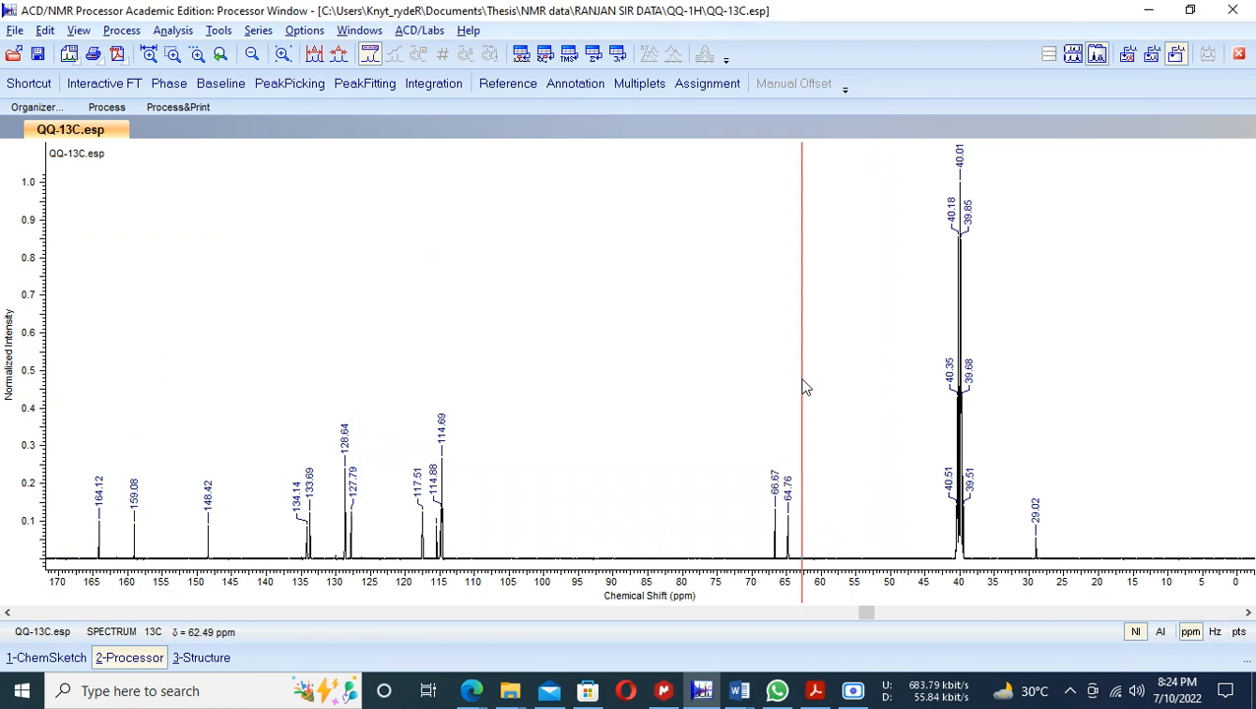
left_click(1239, 53)
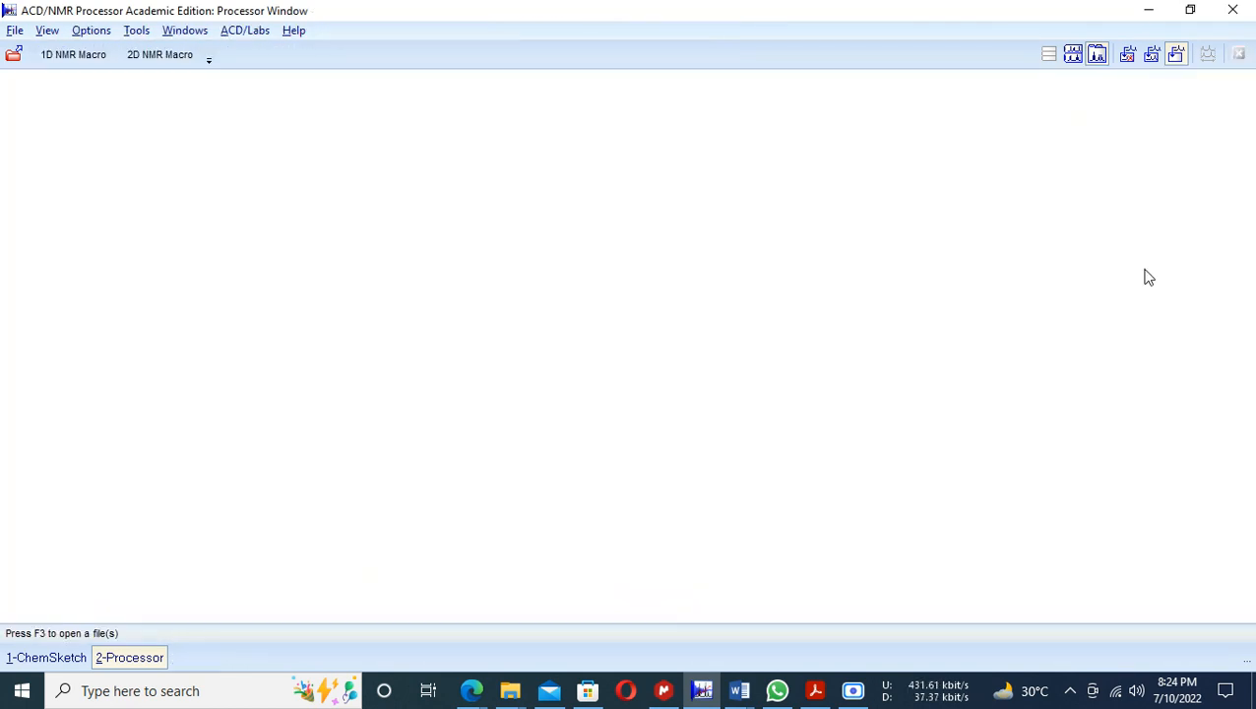
- Switch to the Structure for NMR document in Word and examine the DAL structure at the end of page 3
mouse_move(512, 694)
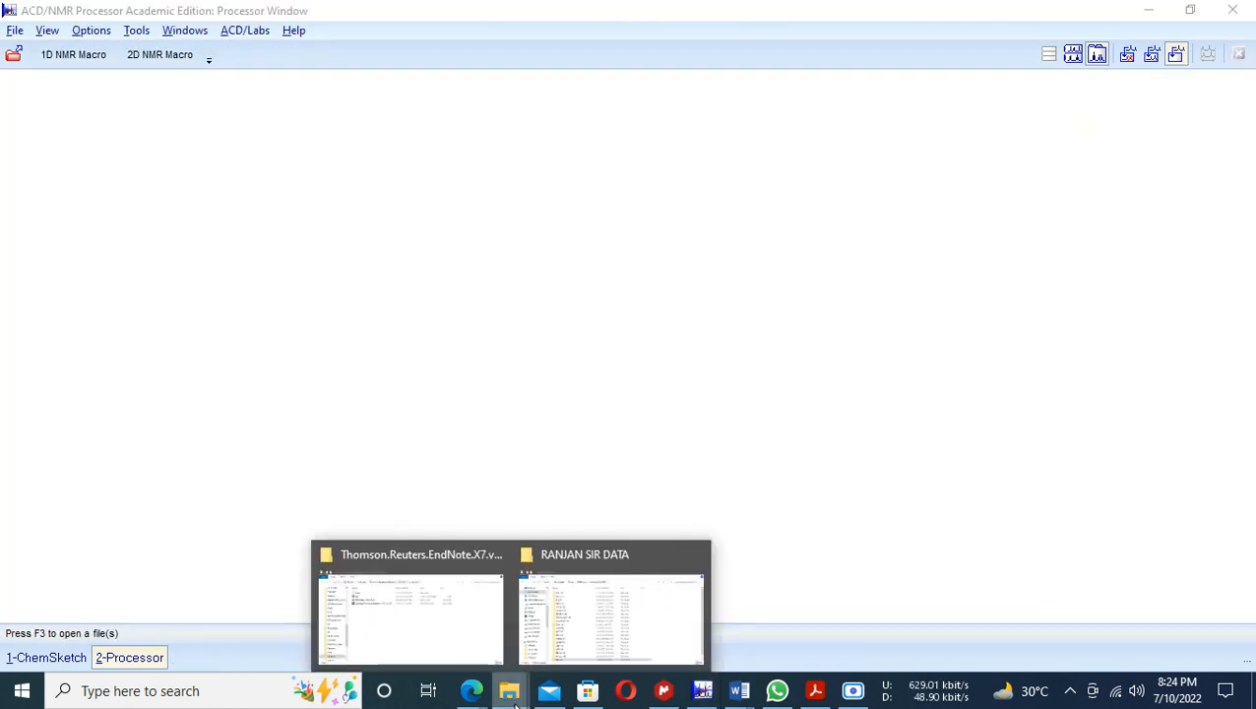
left_click(579, 631)
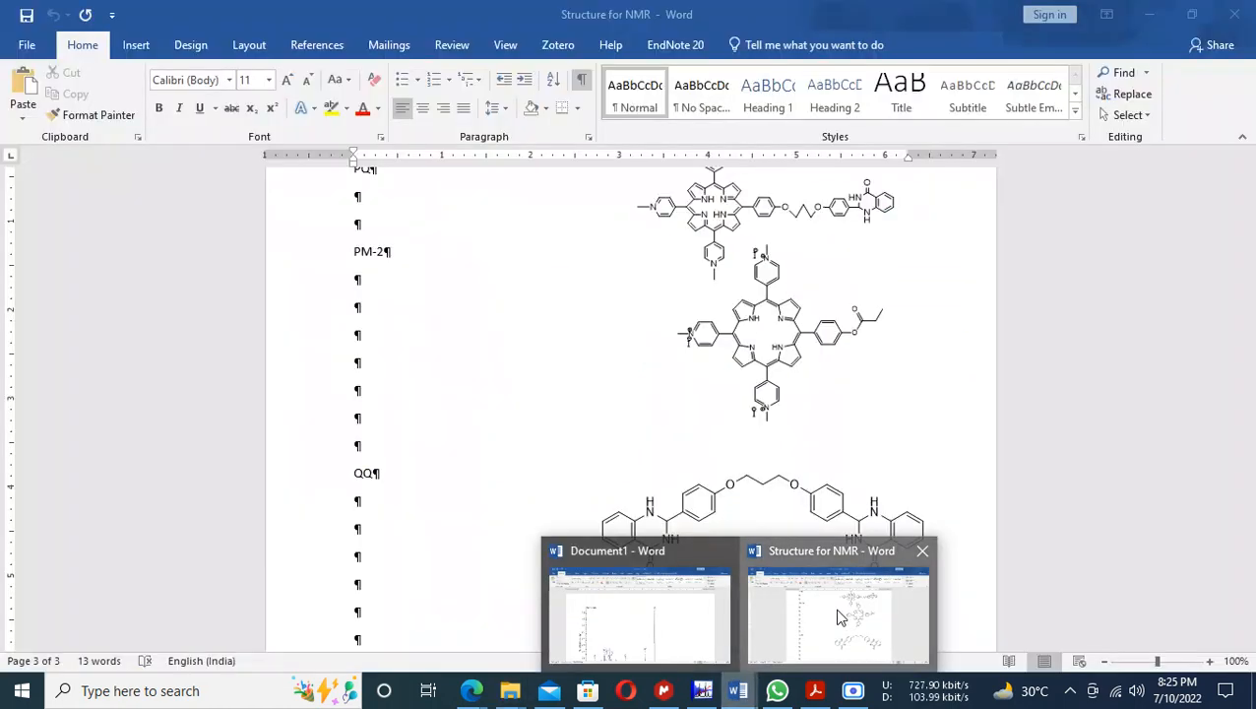
left_click(841, 618)
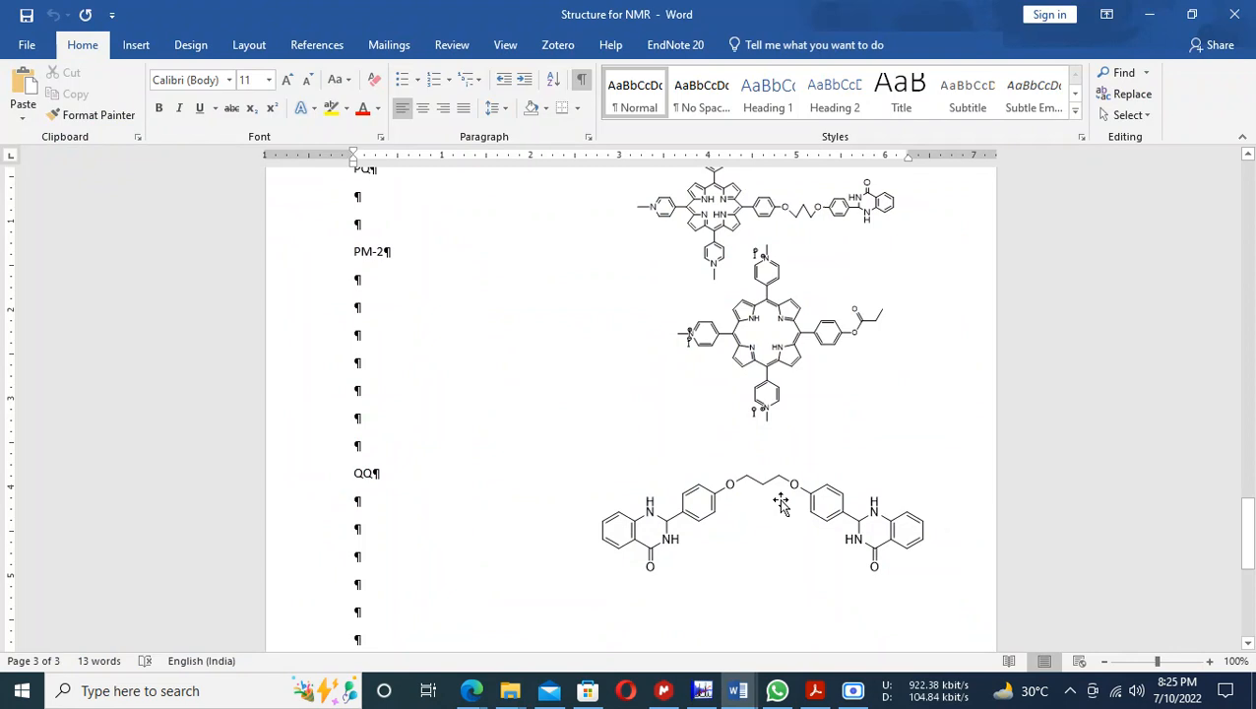
scroll(781, 504, "up", 3)
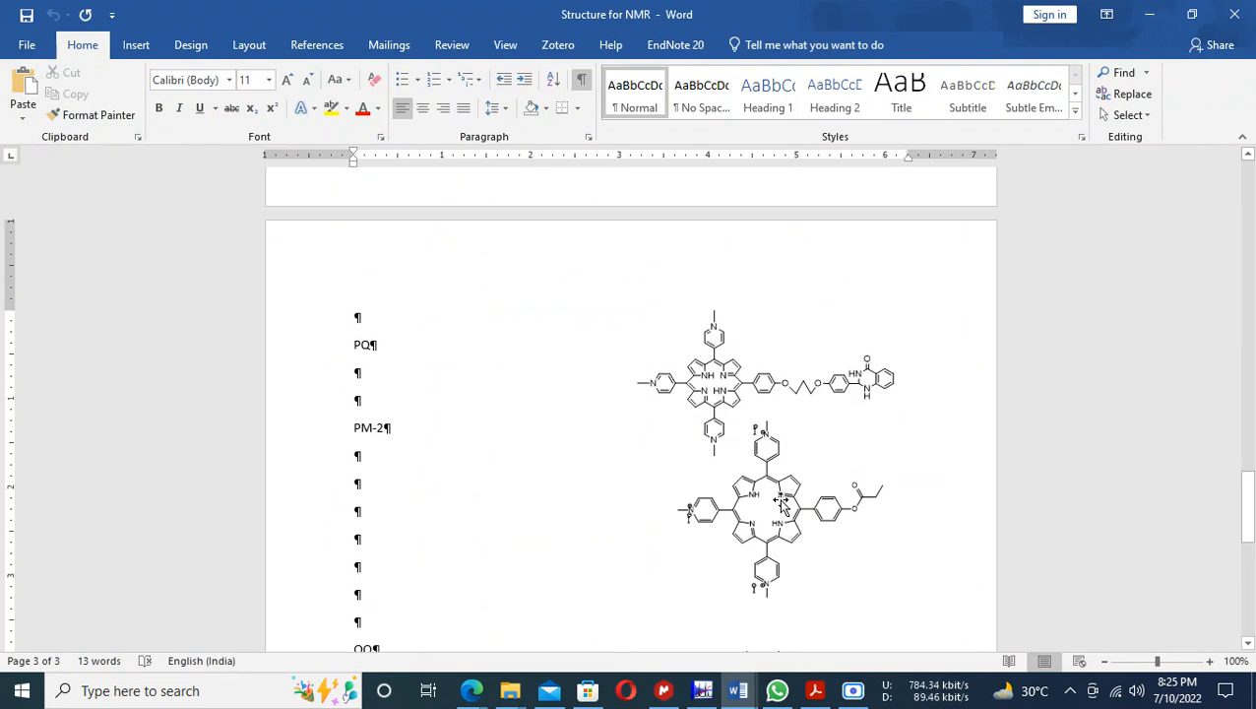
scroll(782, 502, "down", 10)
scroll(783, 502, "up", 2)
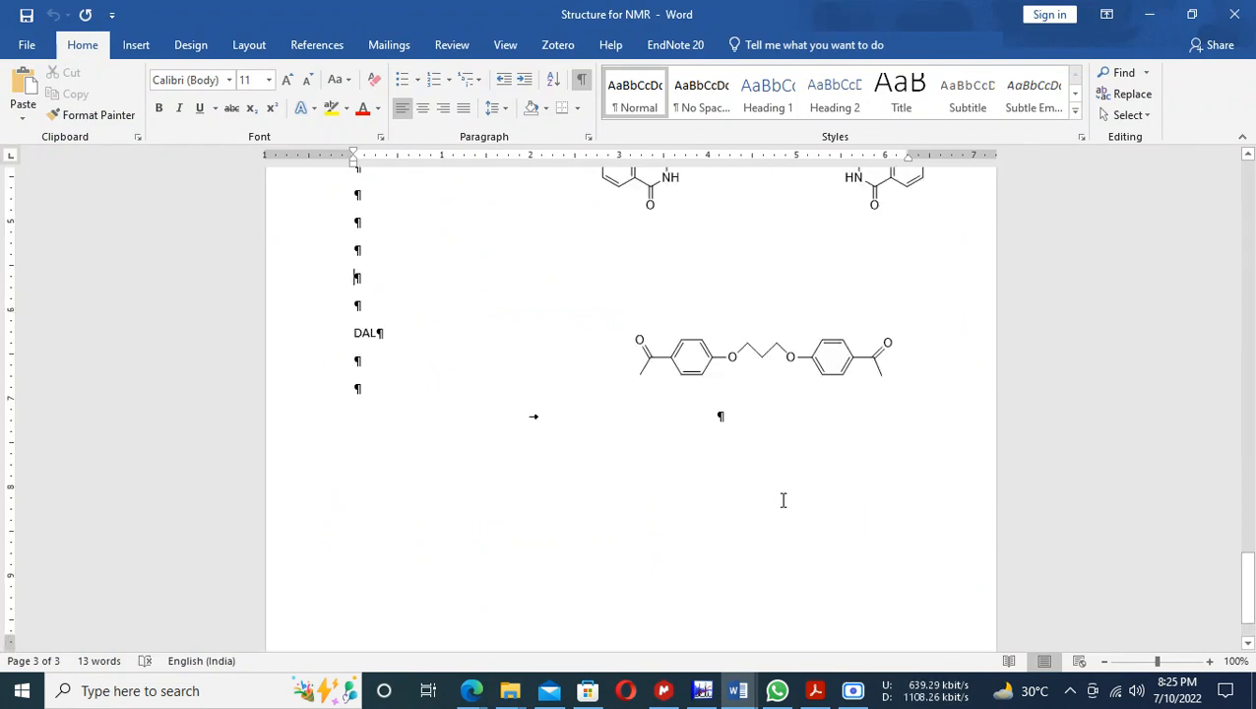
left_click(656, 358)
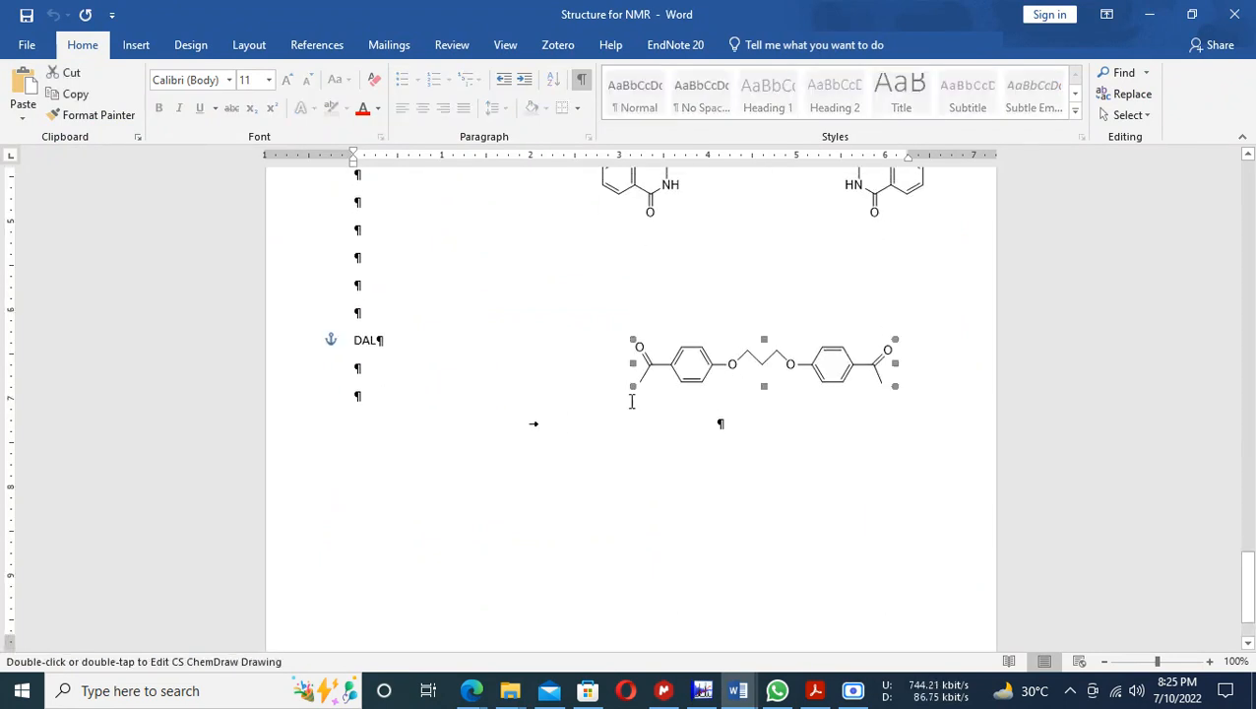
left_click(821, 466)
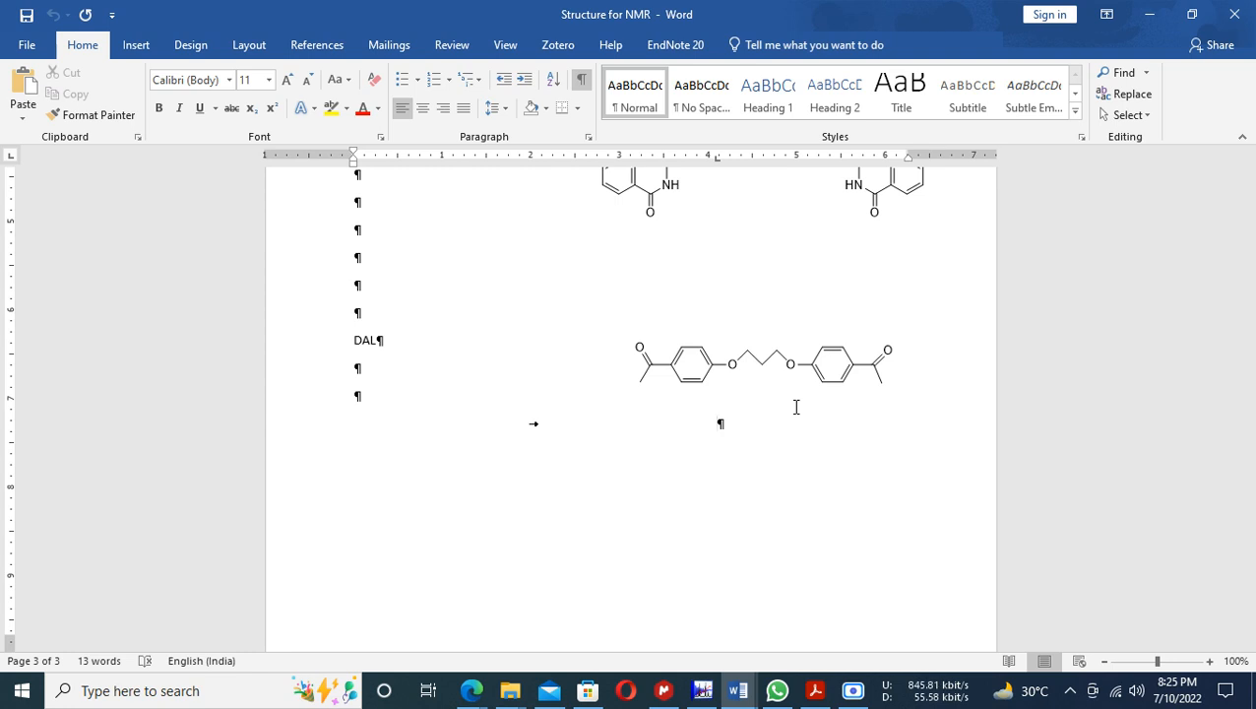
- In File Explorer, open subfolder 1 of the DAL-1H folder and select its fid file
key("alt+Tab")
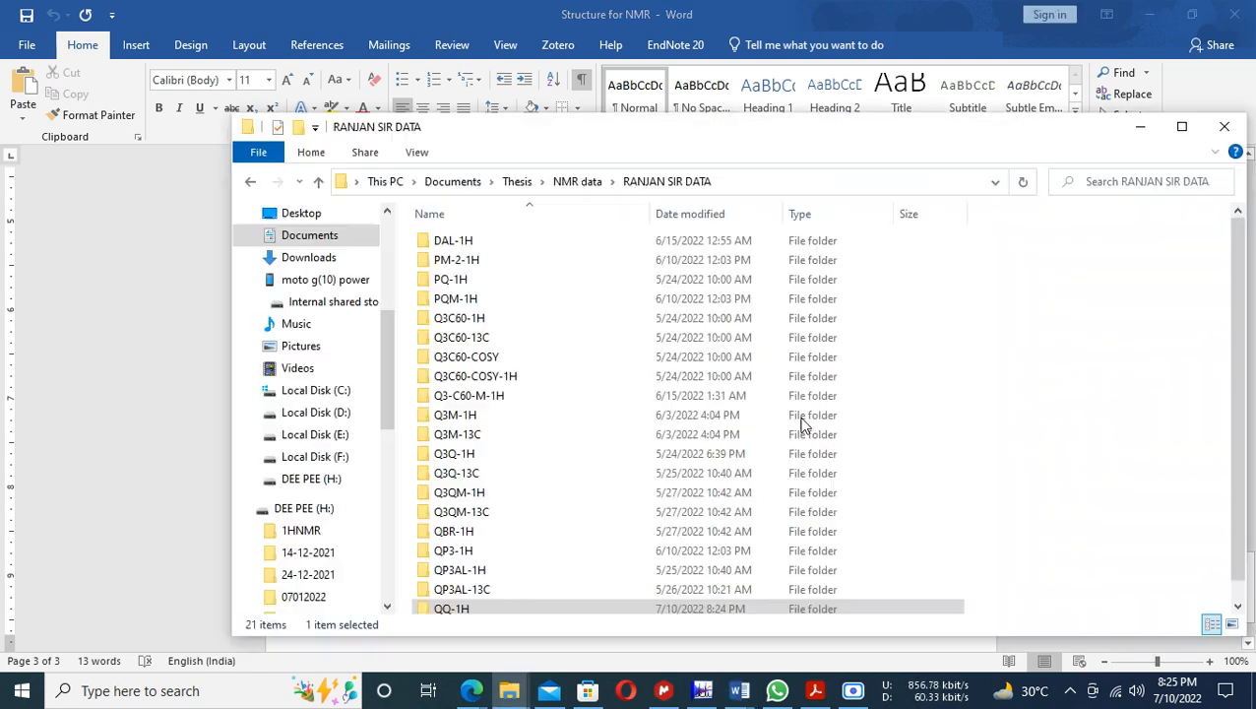
left_click(655, 16)
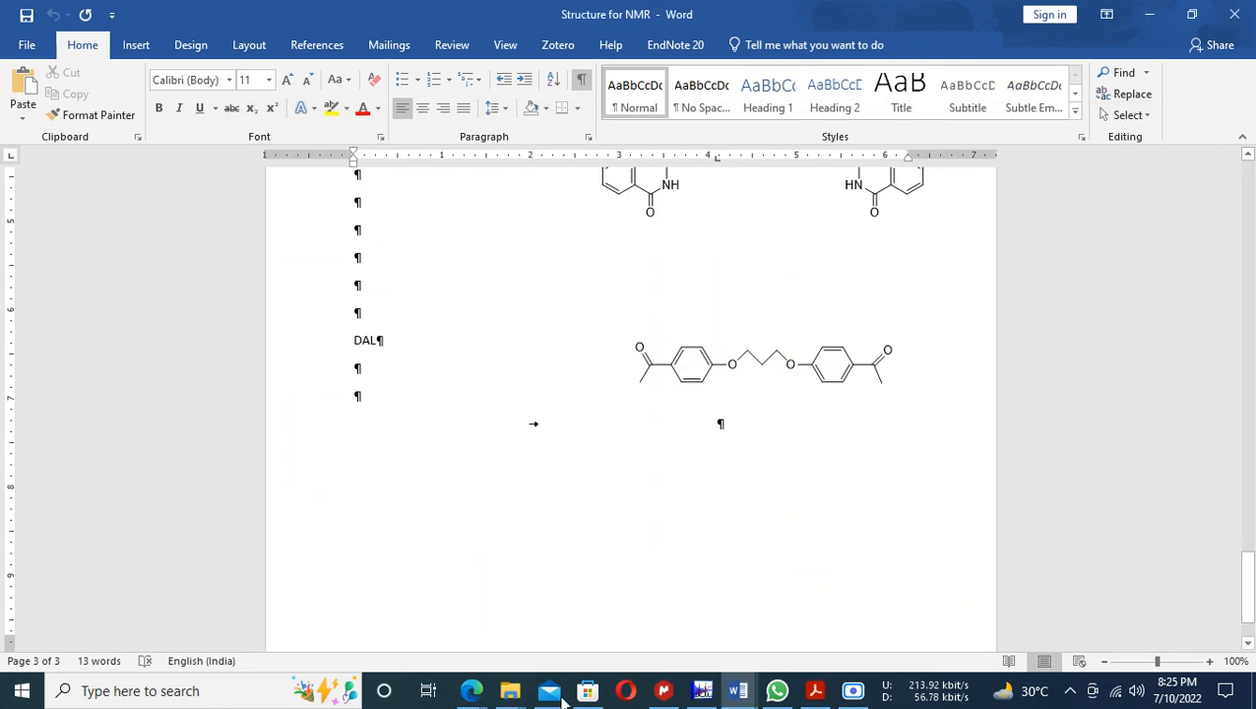
left_click(510, 690)
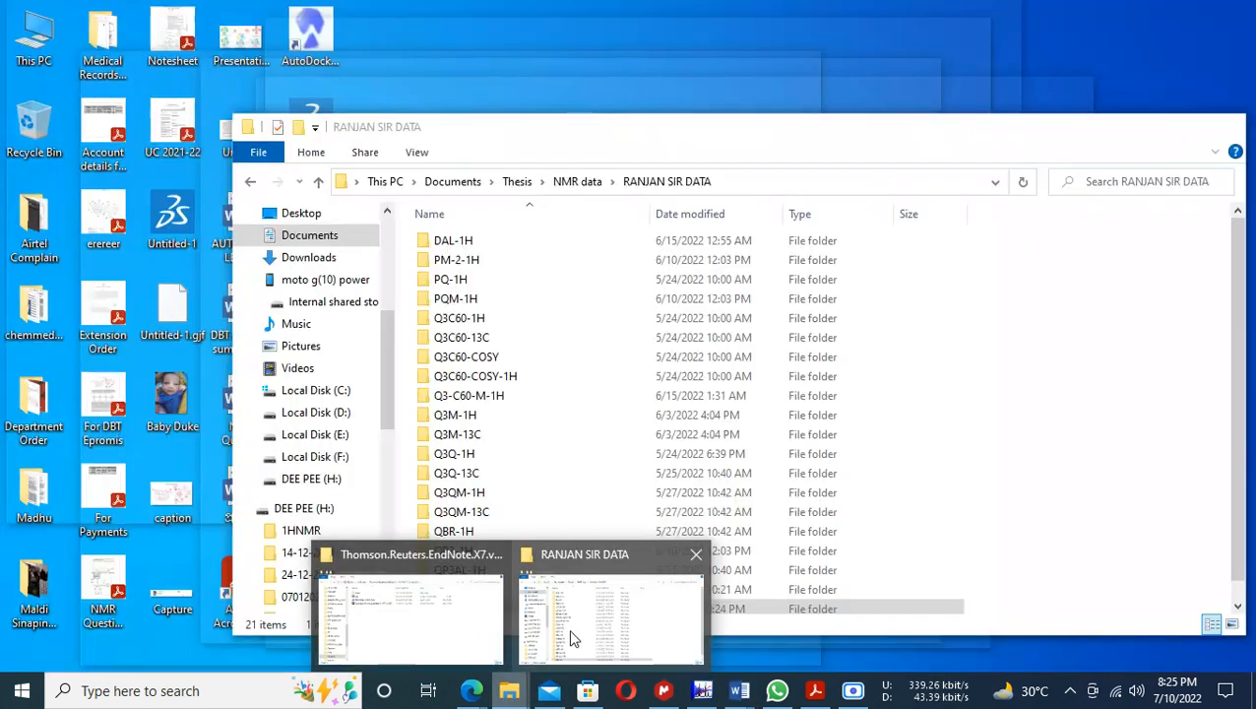
left_click(572, 640)
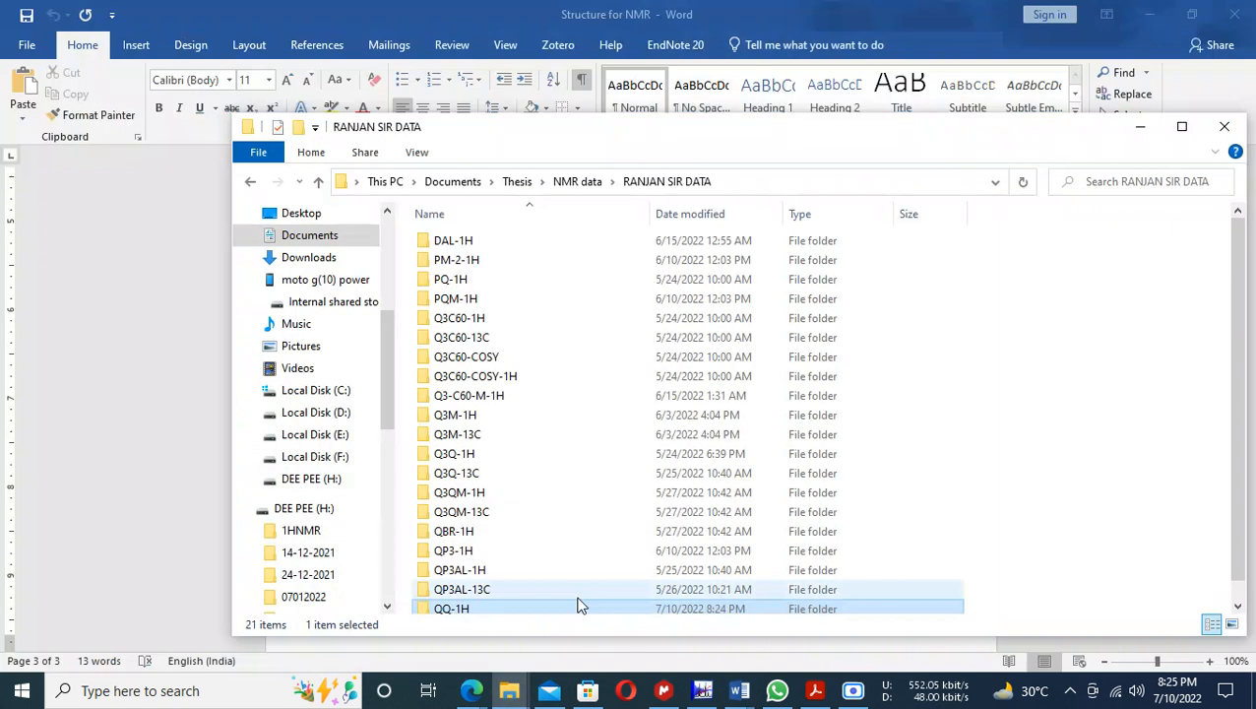
double_click(486, 246)
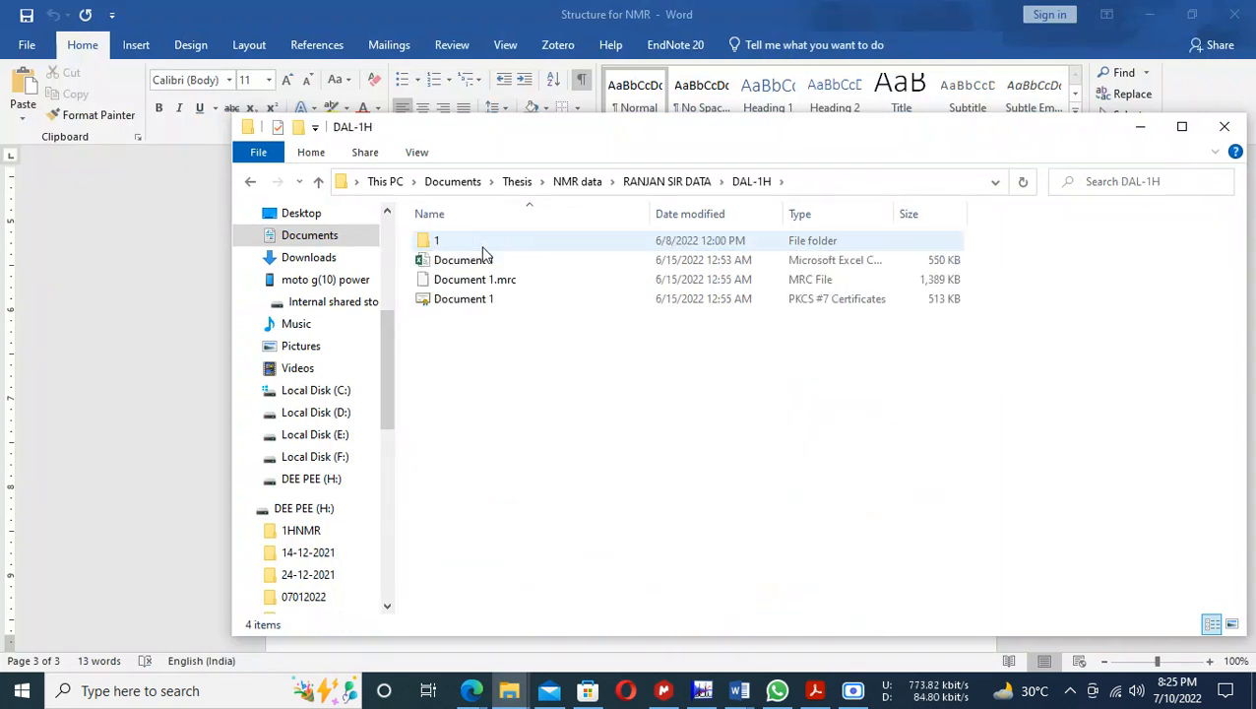
double_click(438, 241)
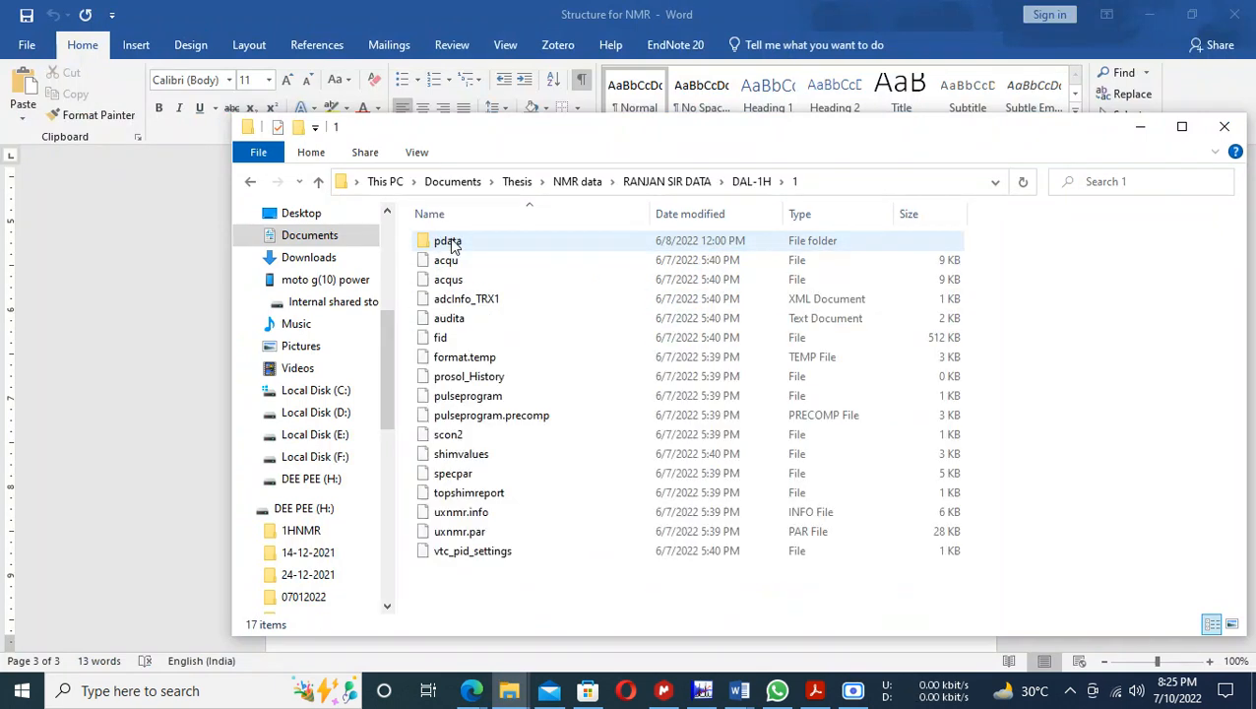
left_click(456, 340)
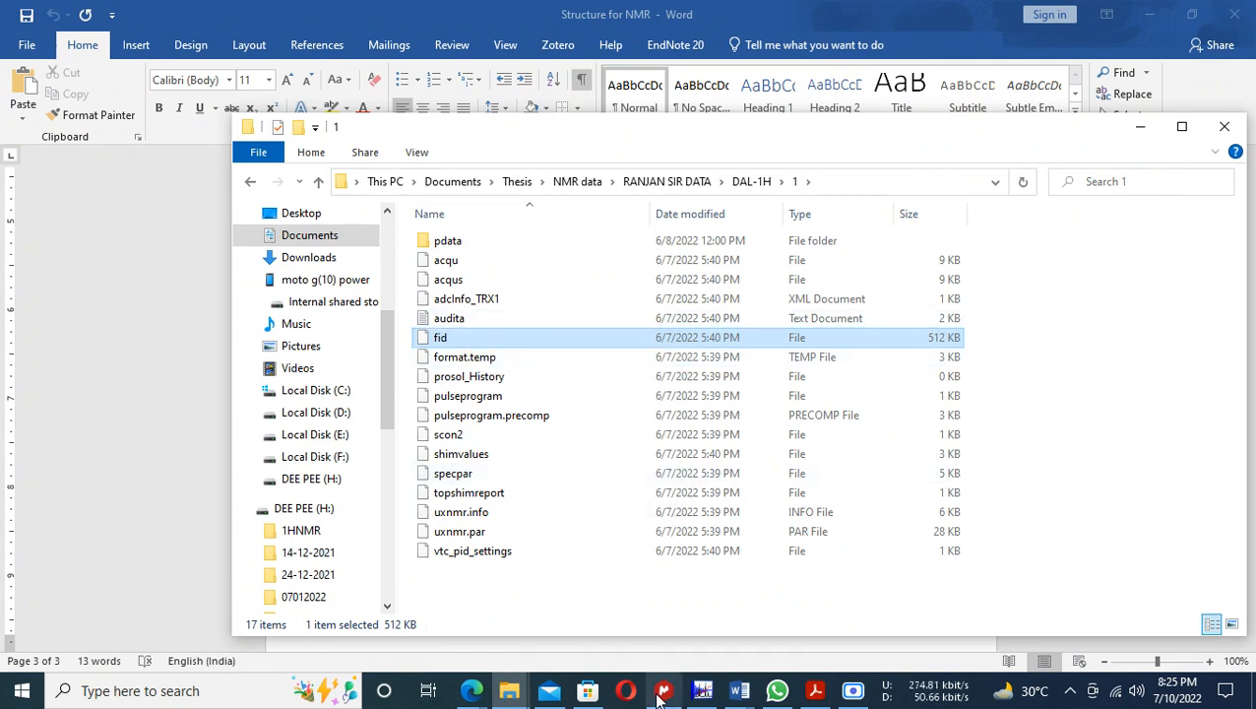
- Load the DAL-1H fid file from File Explorer into ACD/NMR Processor
left_click(700, 689)
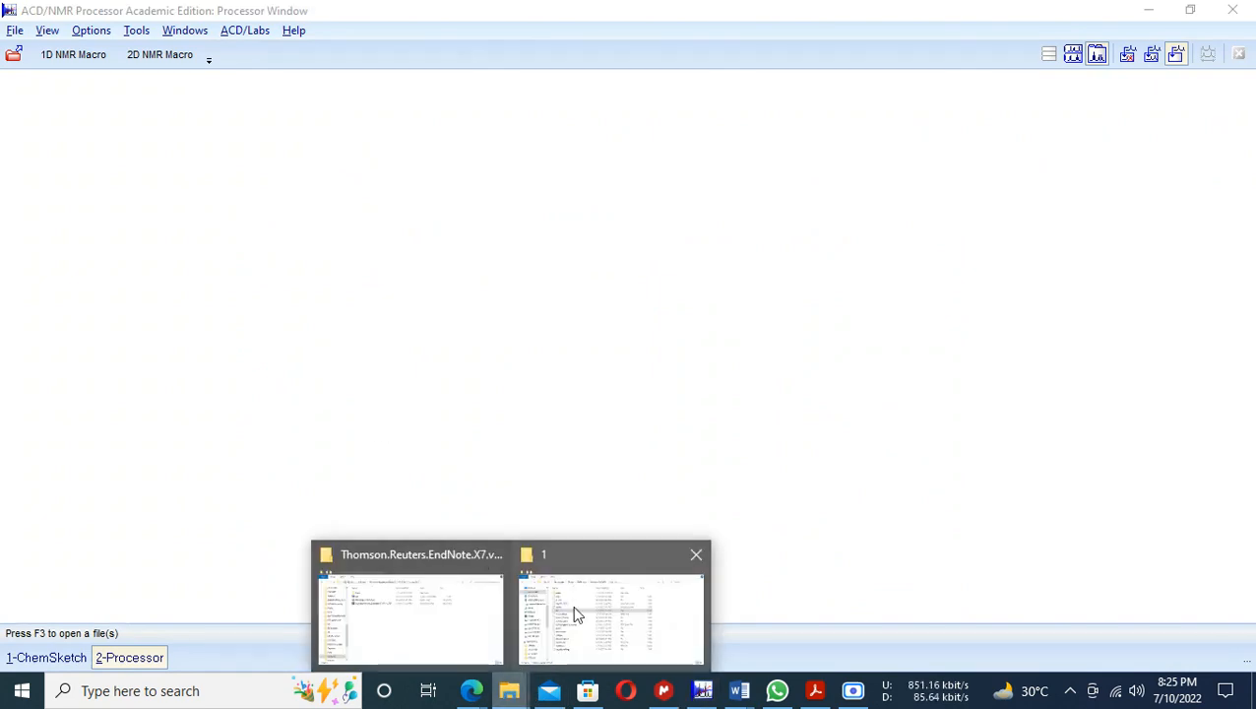
left_click(577, 614)
left_click_drag(457, 340, 76, 319)
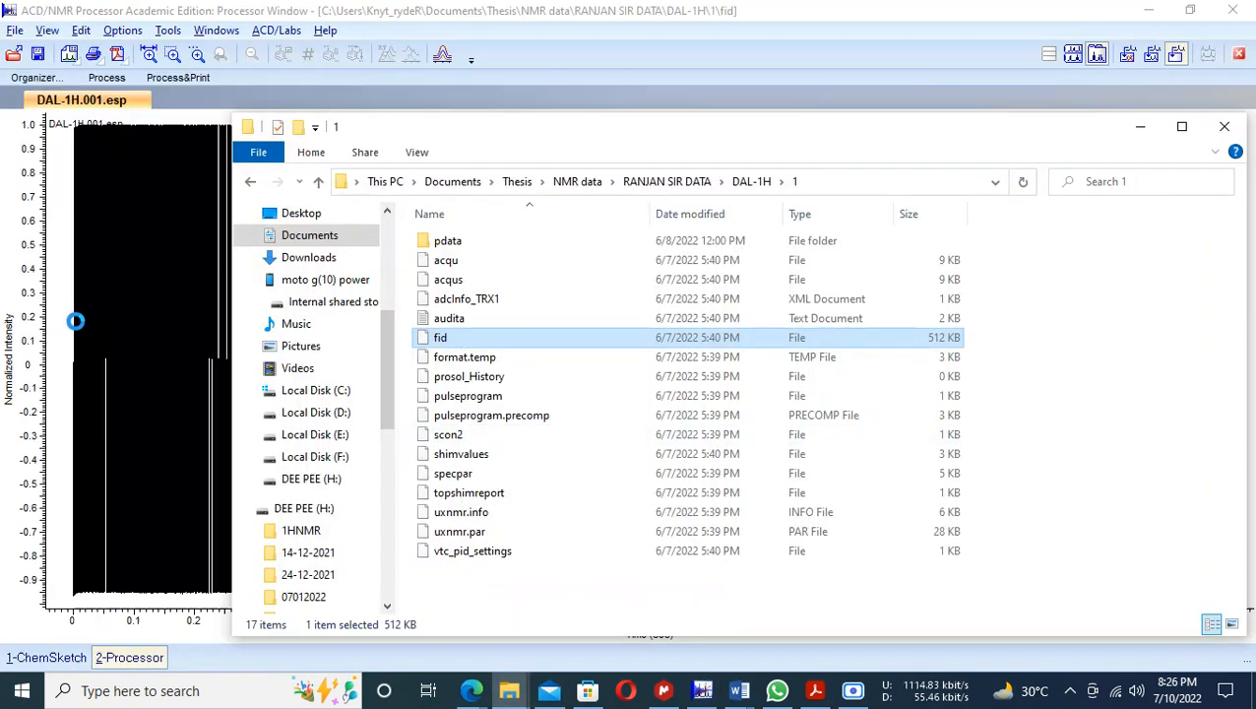
left_click(667, 62)
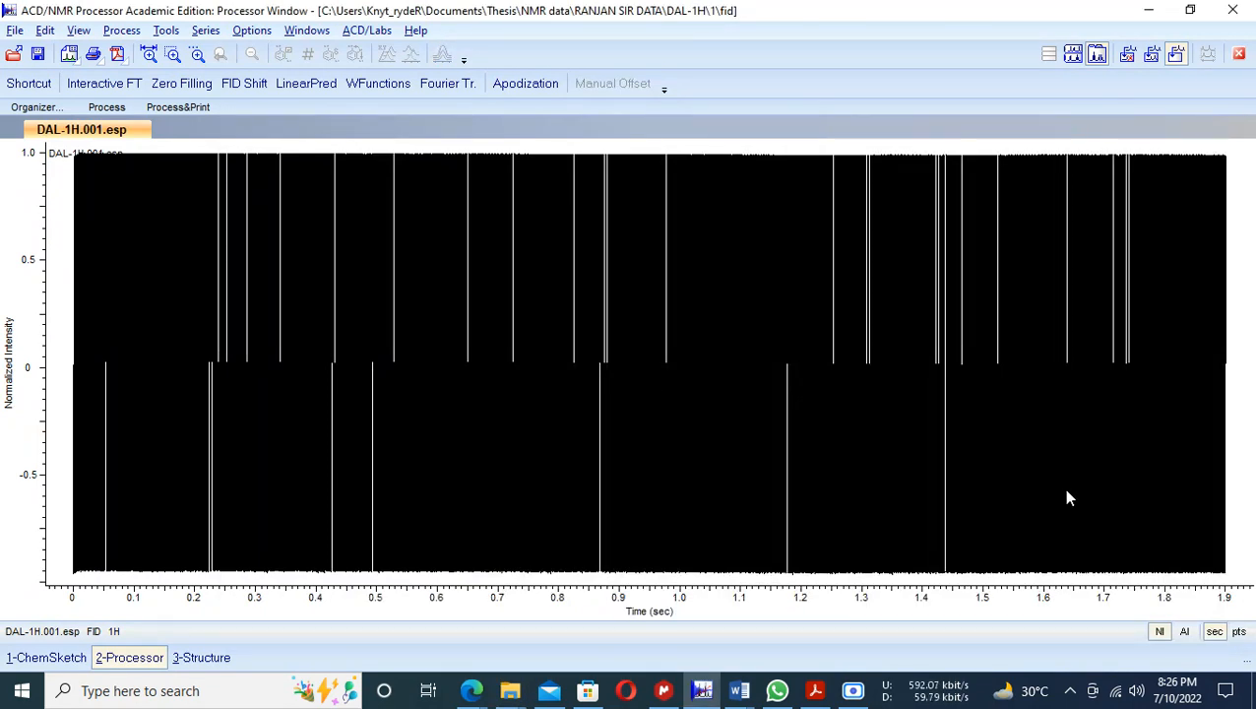
- Fourier transform the DAL-1H FID with 32768 initial and final points, and close the document without saving changes
left_click(90, 87)
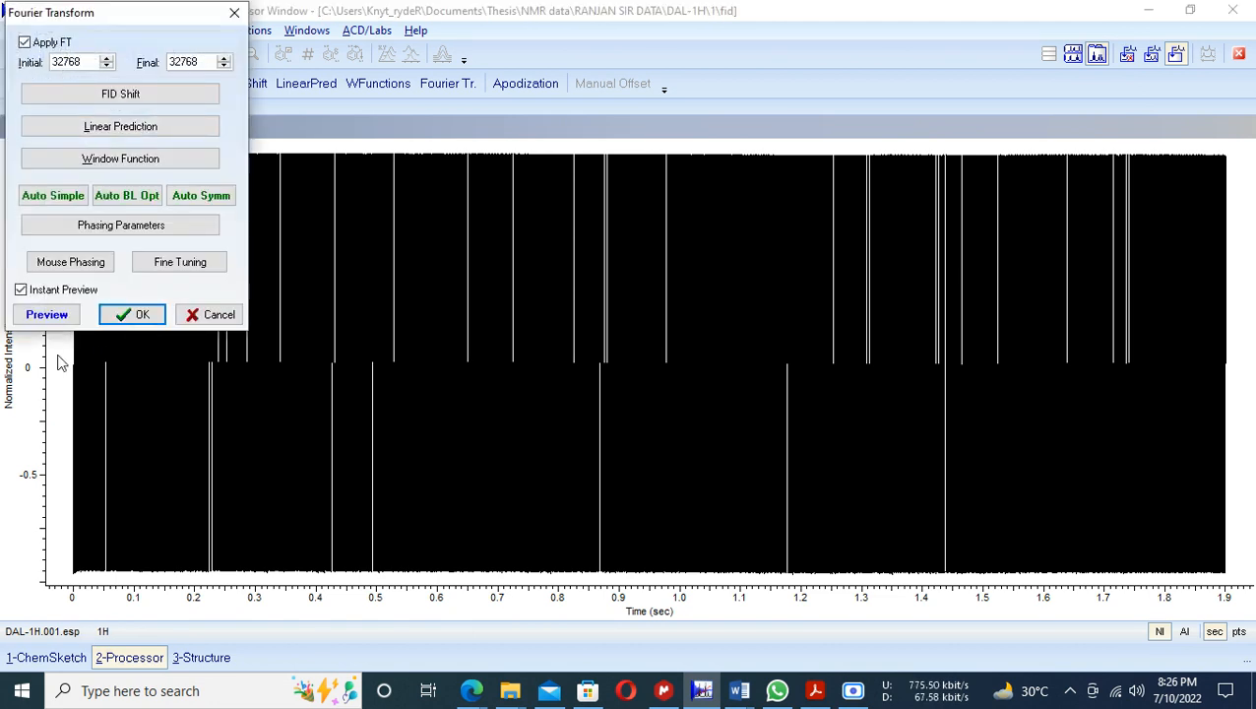
left_click(140, 311)
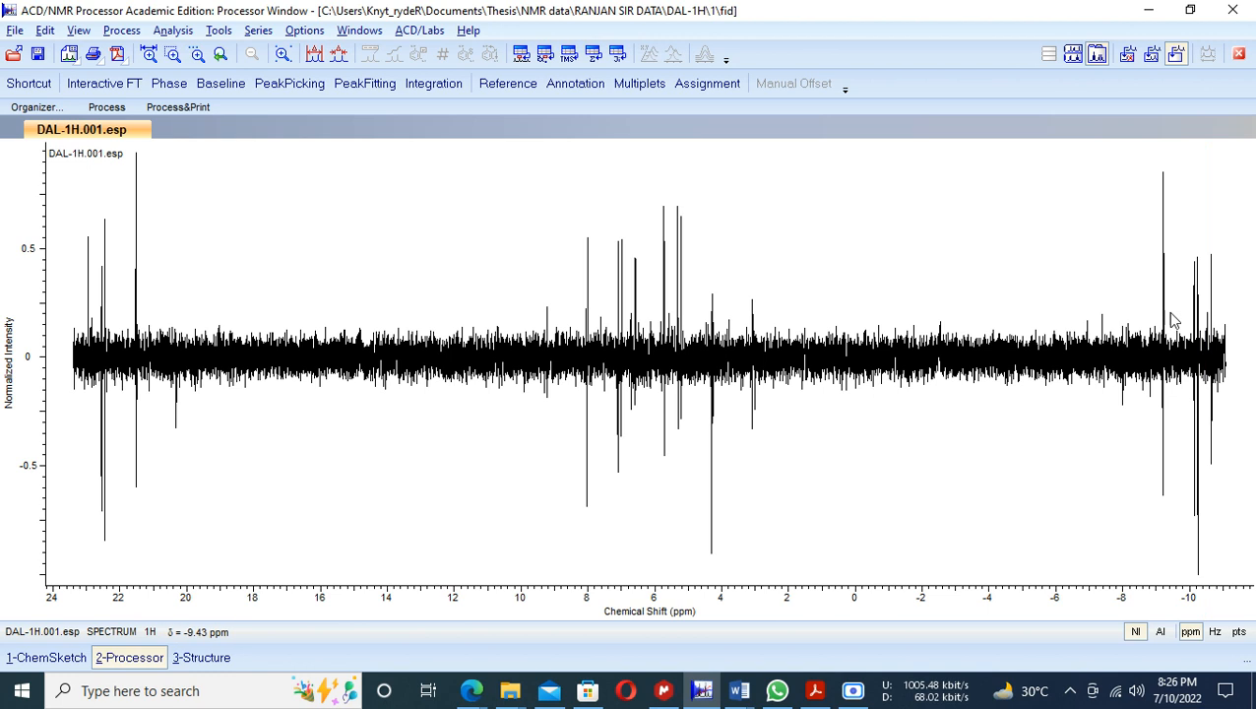
left_click(144, 131)
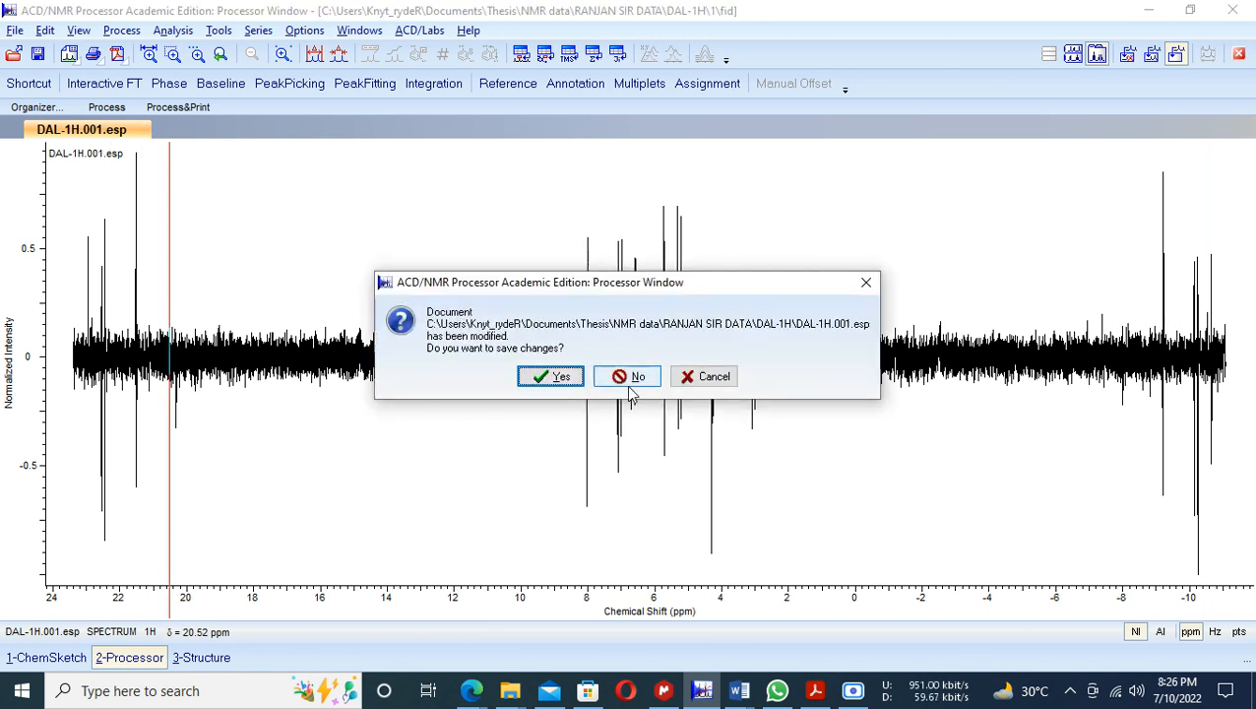
left_click(631, 377)
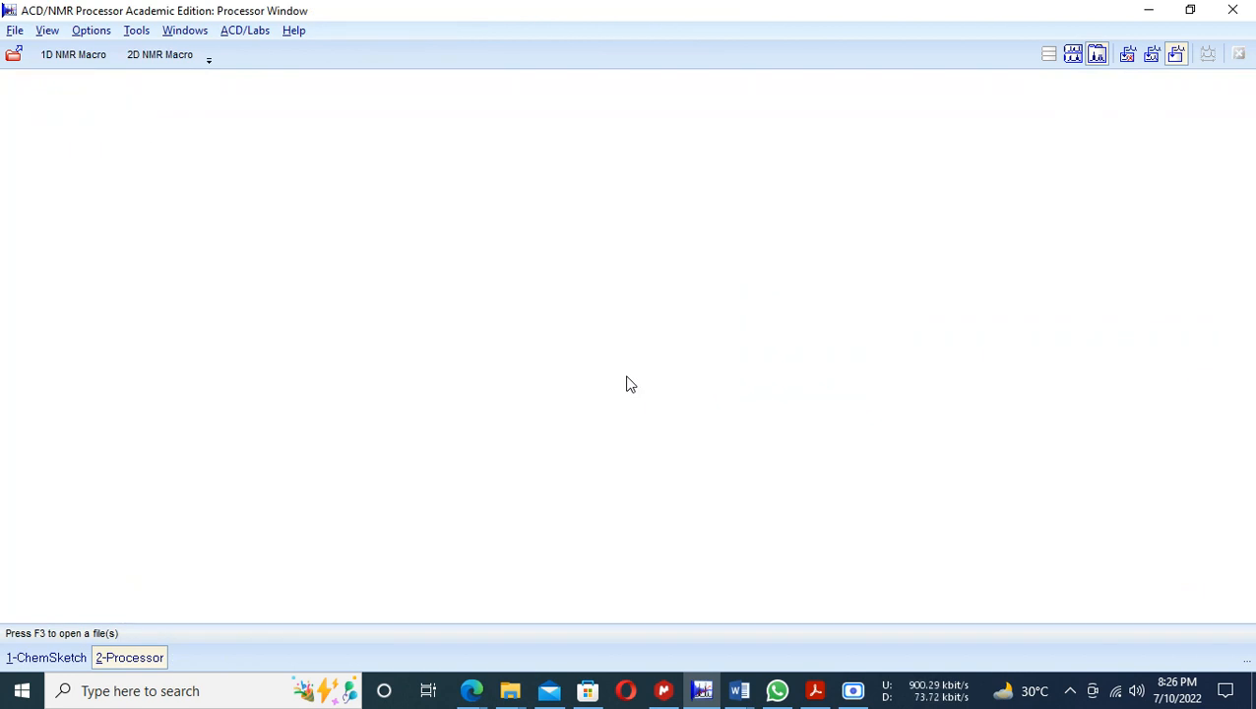
- Switch to MestReNova and close Document 1 without saving its changes
left_click(663, 690)
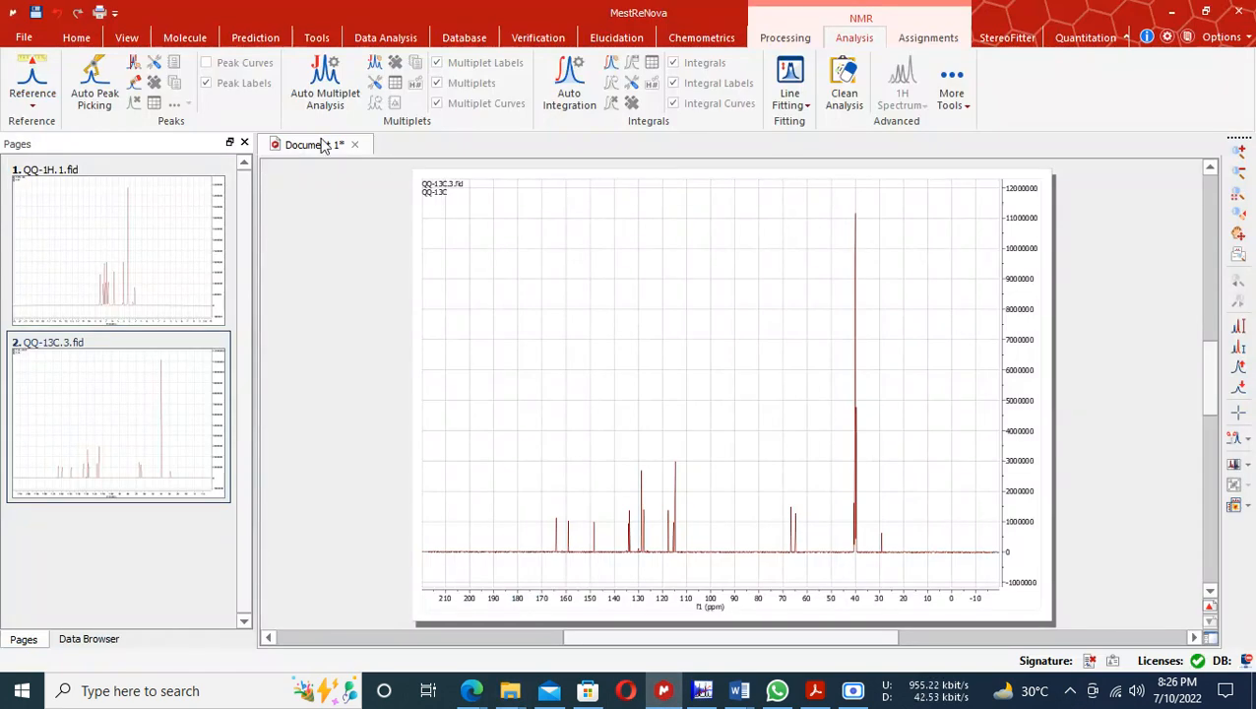
left_click(354, 145)
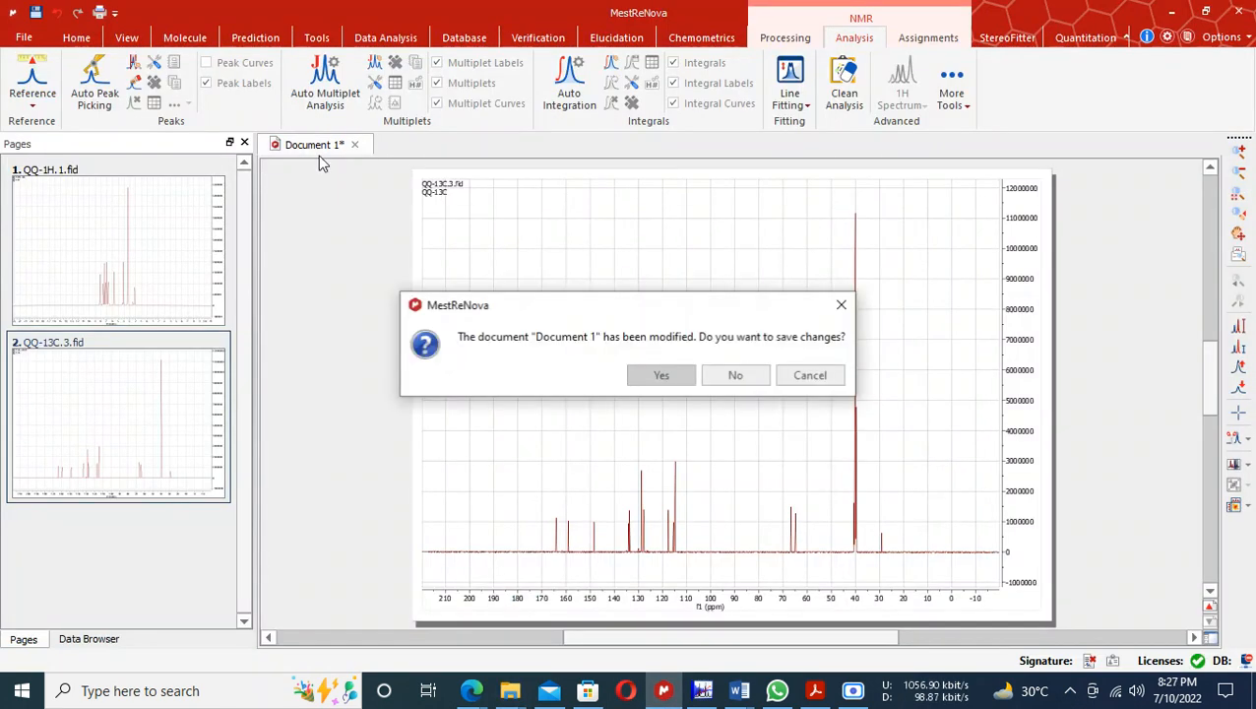
left_click(738, 376)
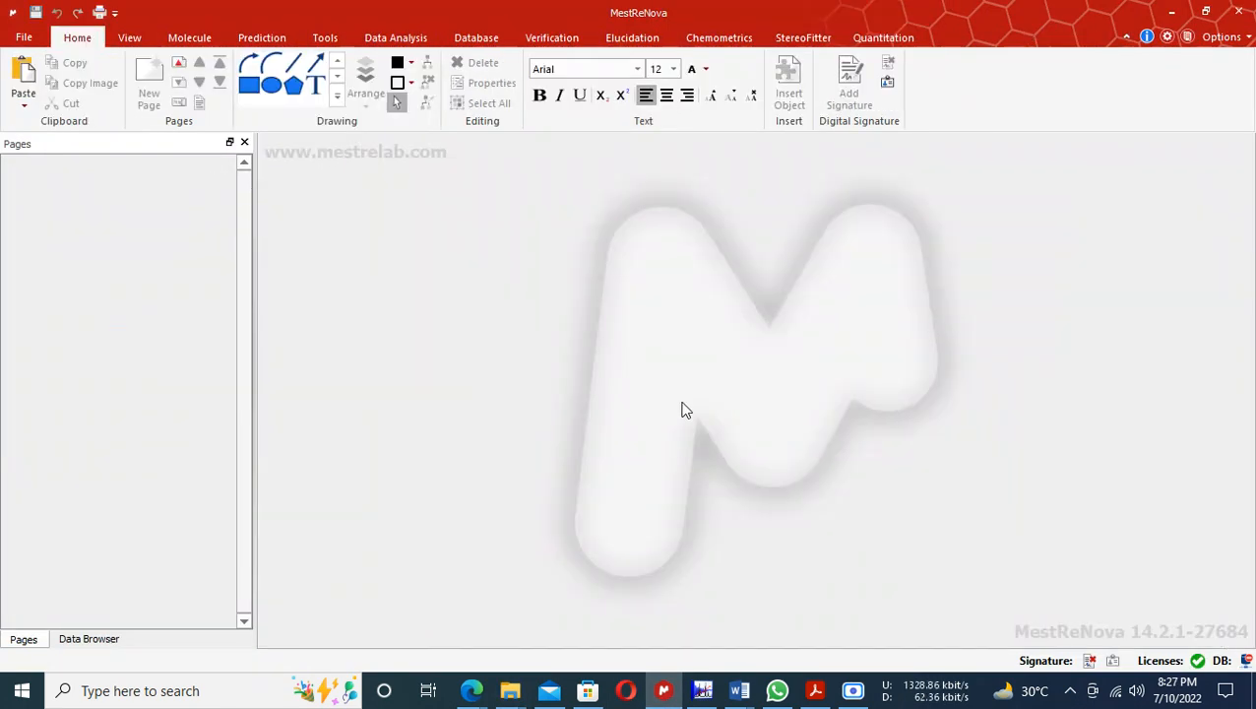
- Load the DAL-1H fid file from File Explorer into MestReNova and bring up the document's file commands
mouse_move(512, 695)
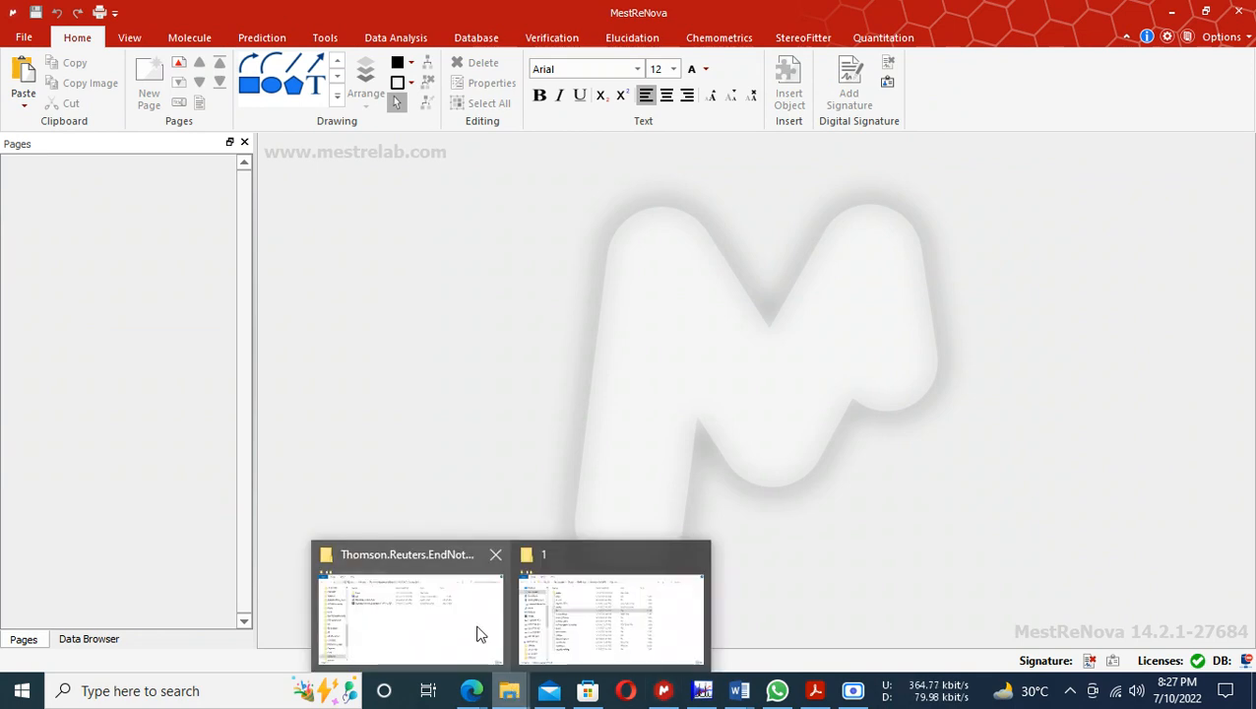
left_click(568, 605)
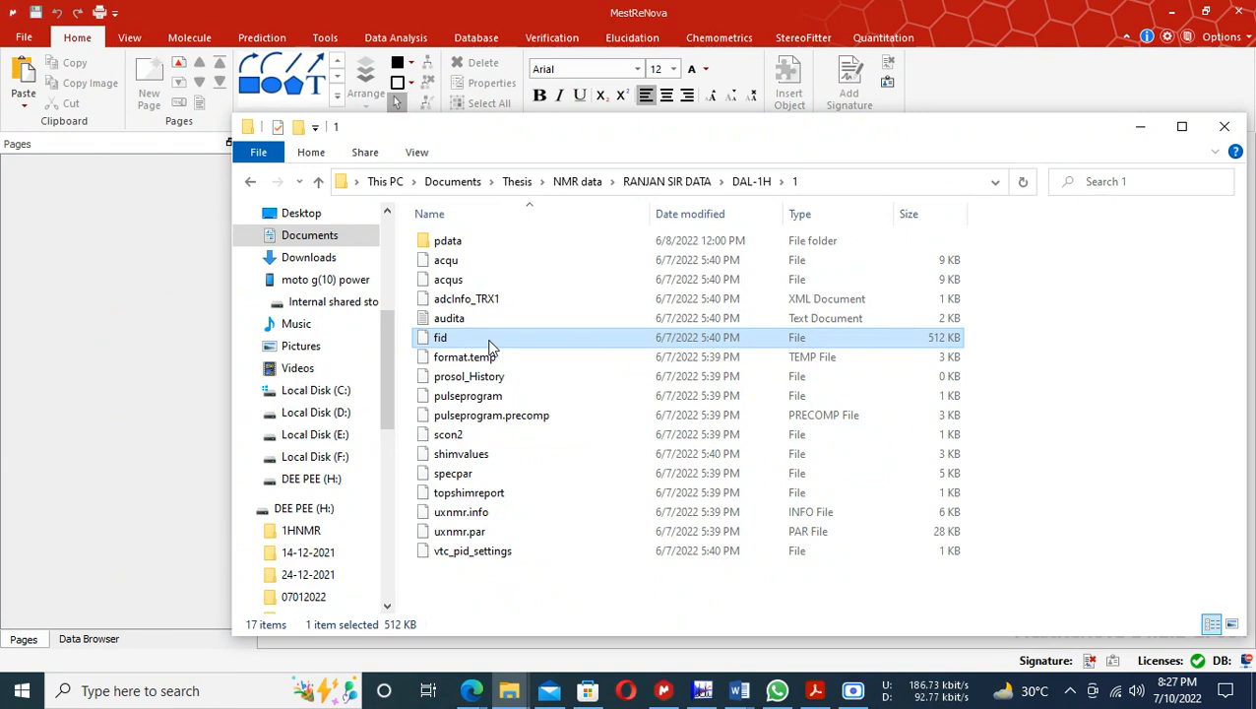
left_click_drag(490, 347, 155, 324)
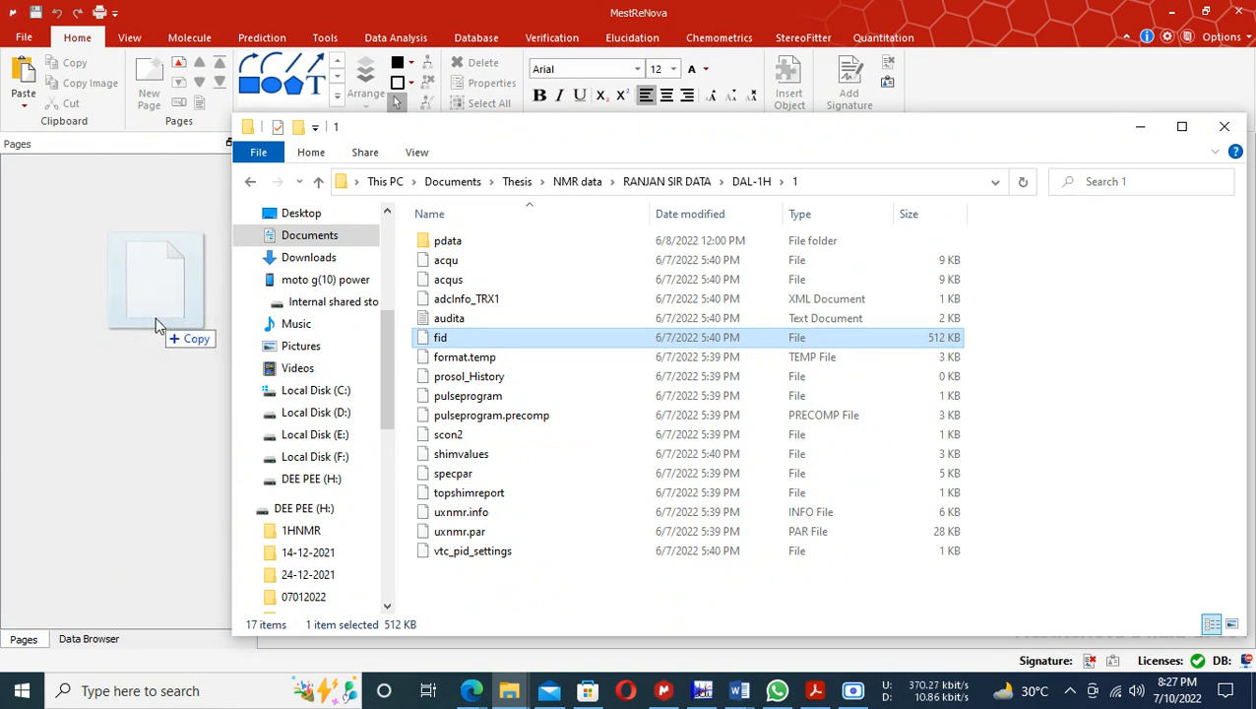
left_click_drag(156, 325, 155, 325)
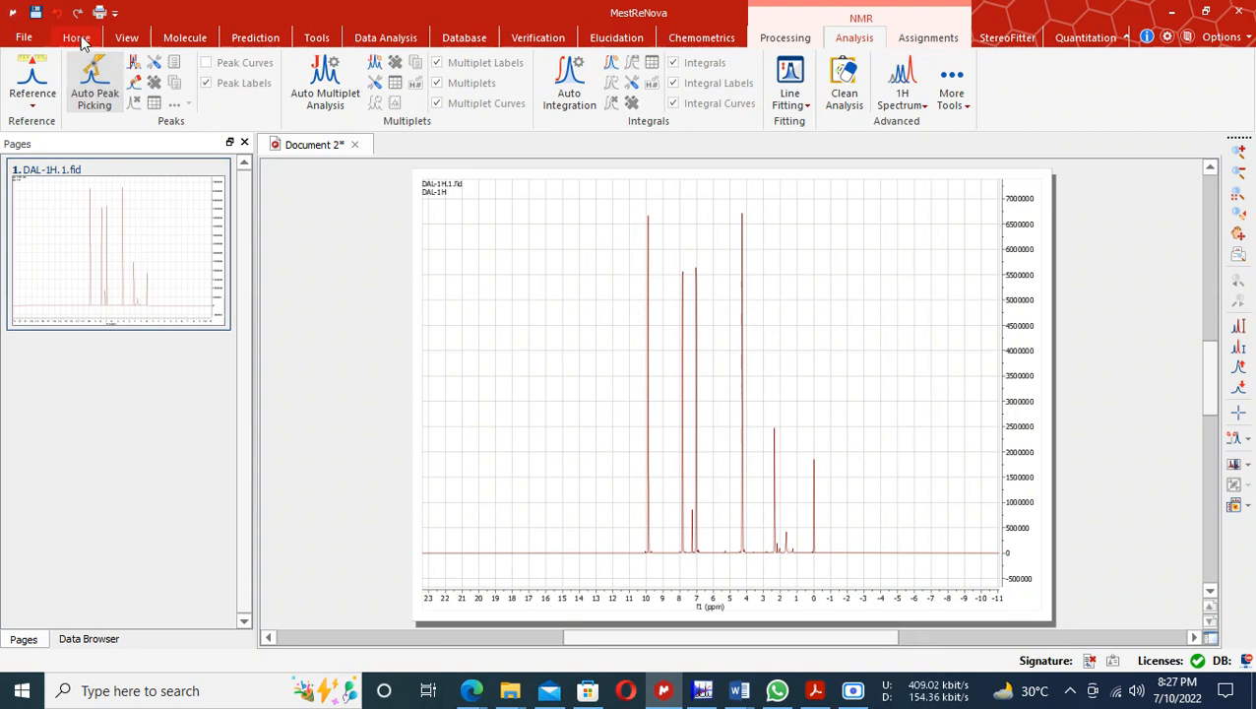
left_click(21, 39)
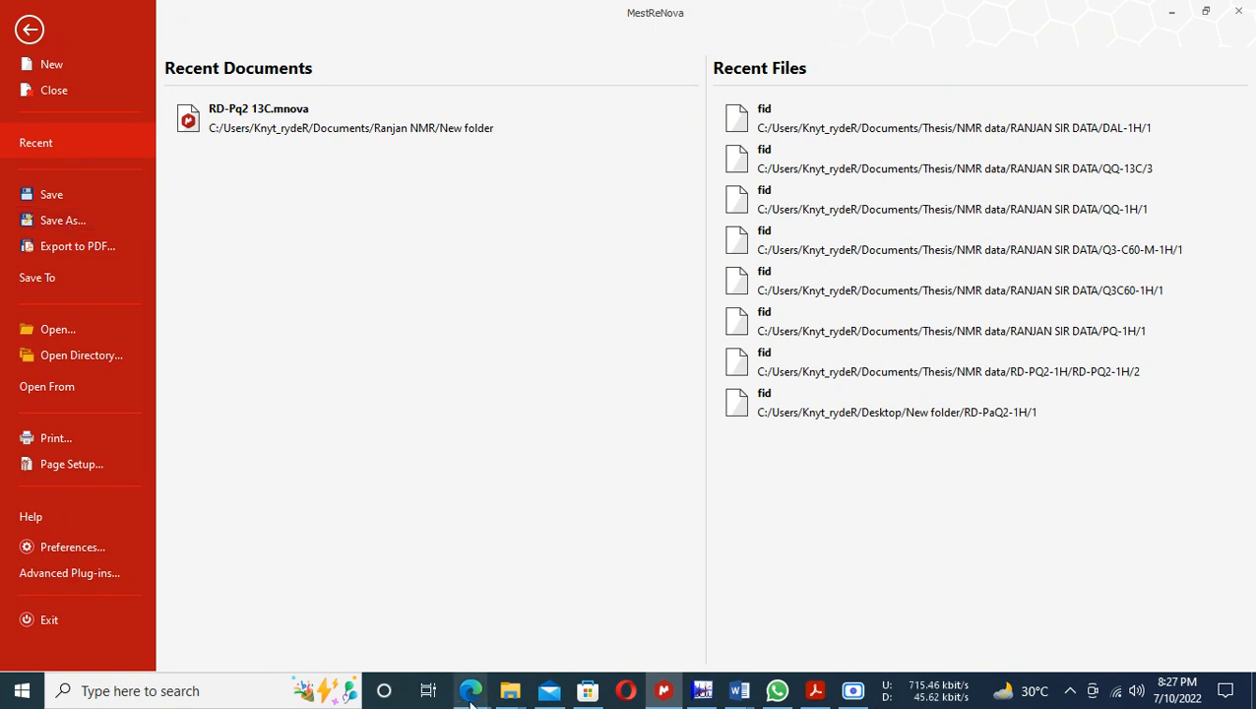
mouse_move(472, 690)
left_click(271, 610)
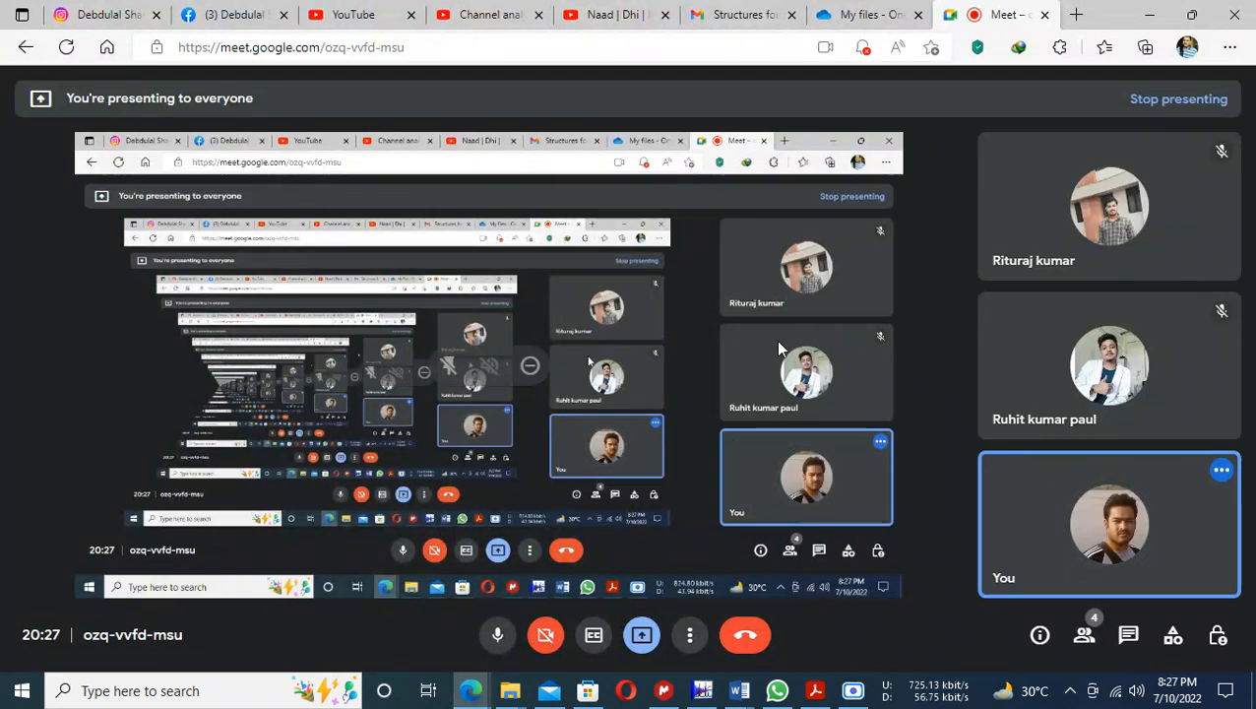
key("alt+Tab")
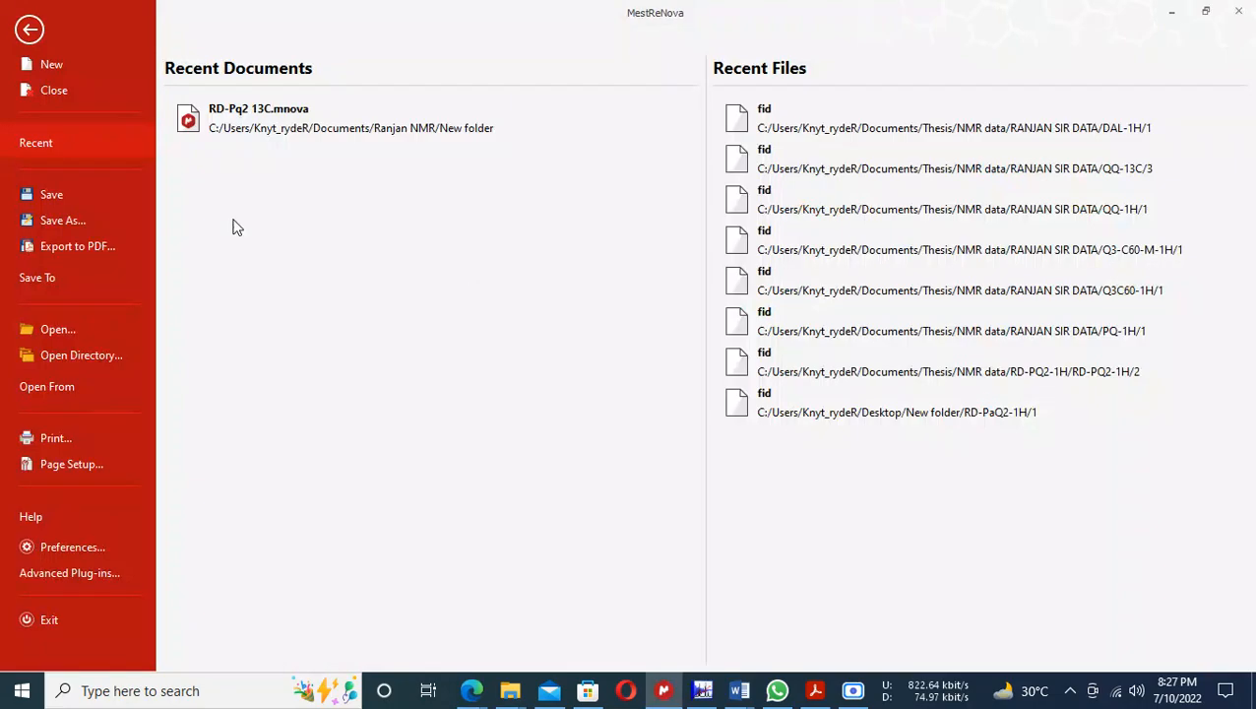
- Save the spectrum in the DAL-1H subfolder 1 as a Galactic (*.spc) file named DAL-1H
left_click(59, 221)
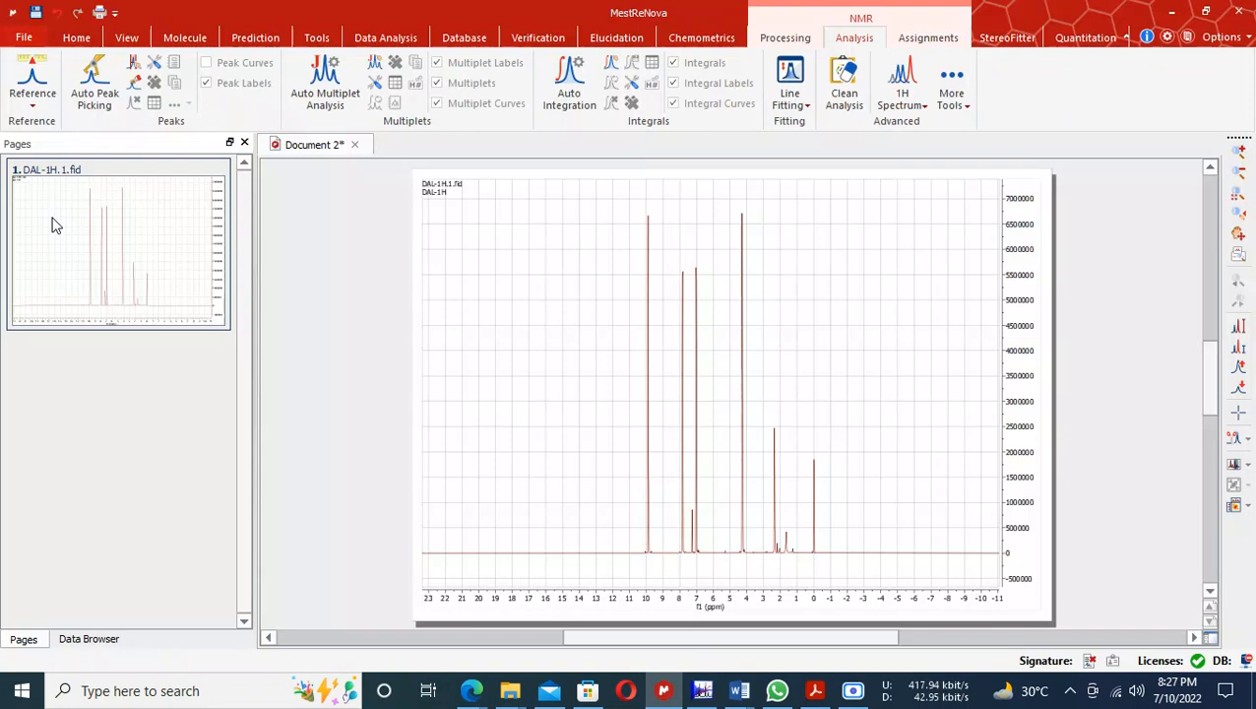
left_click(346, 374)
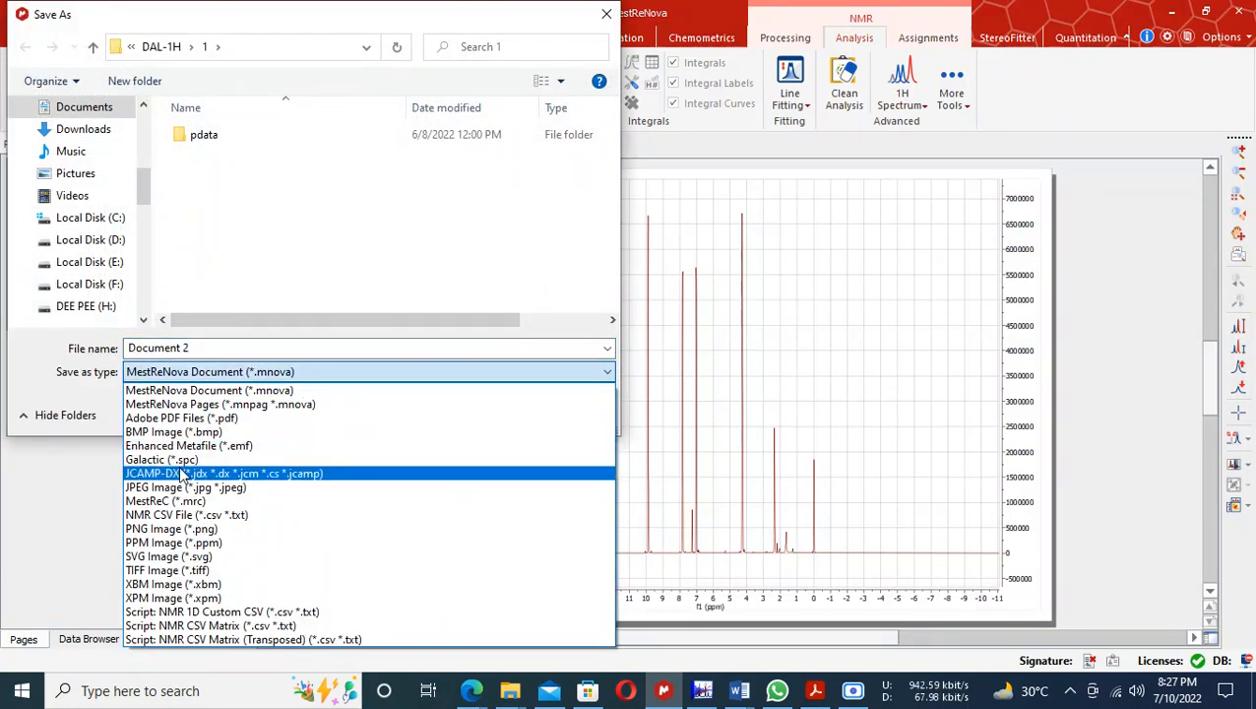
left_click(184, 462)
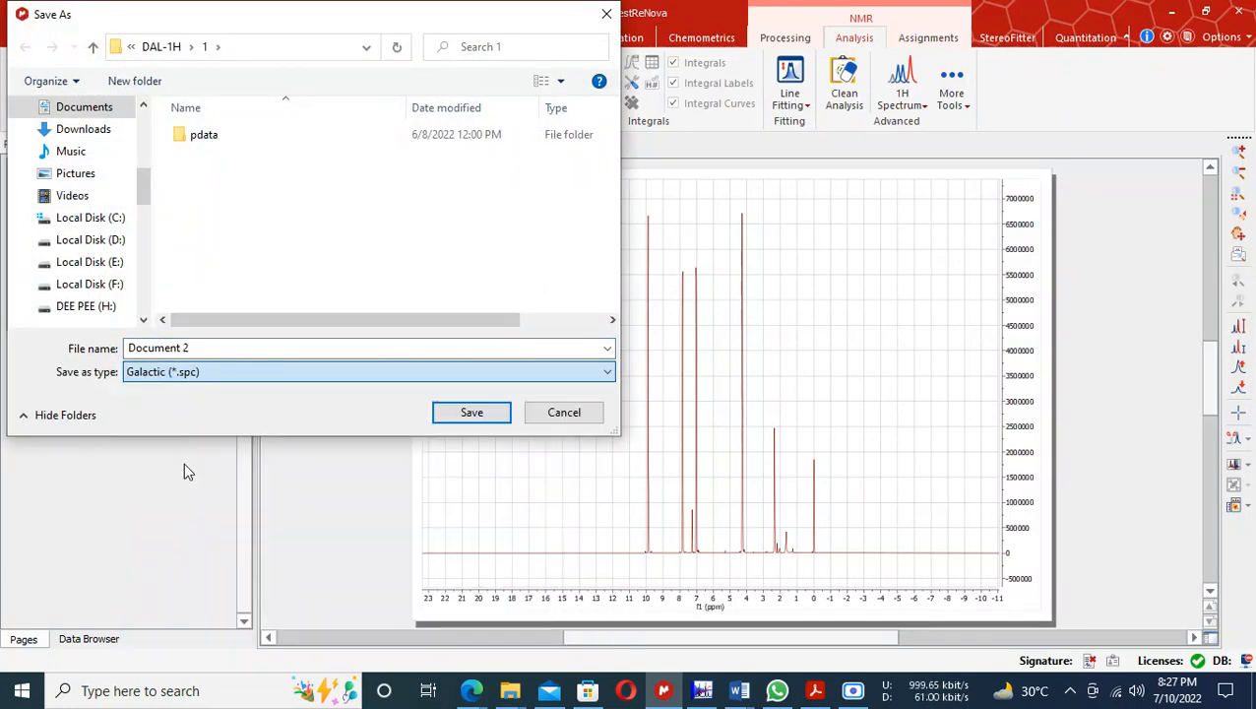
left_click(237, 348)
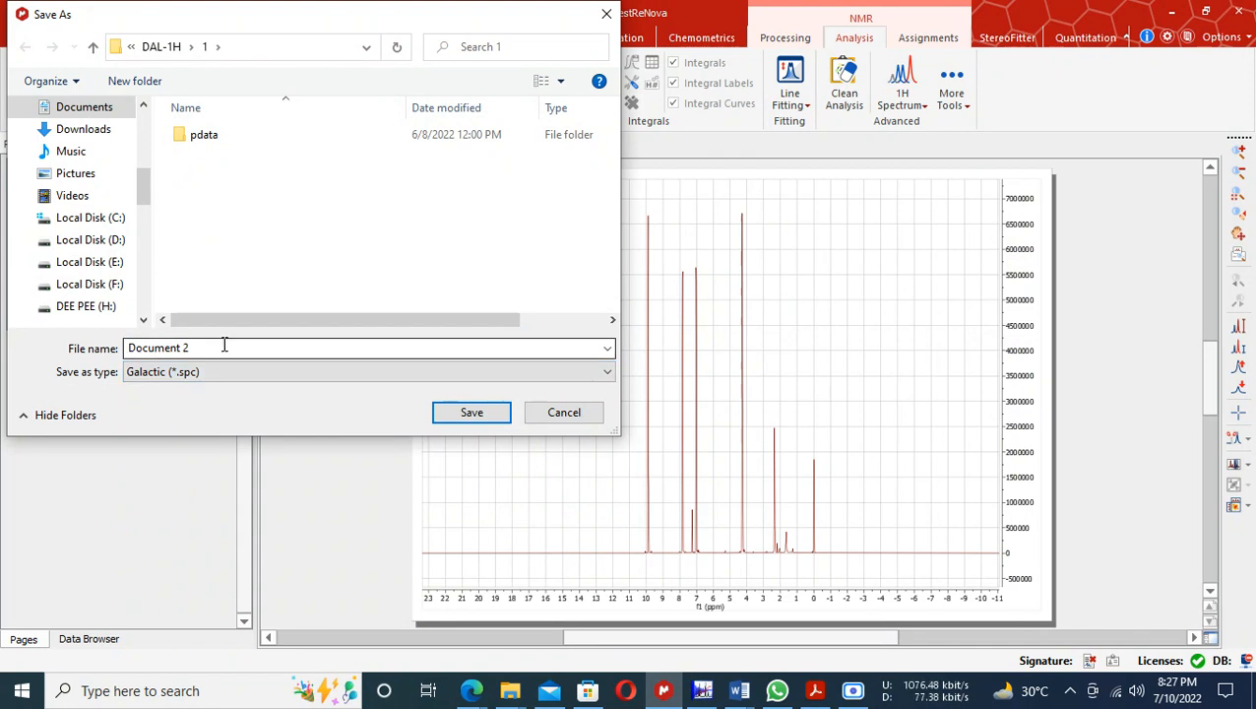
left_click(202, 349)
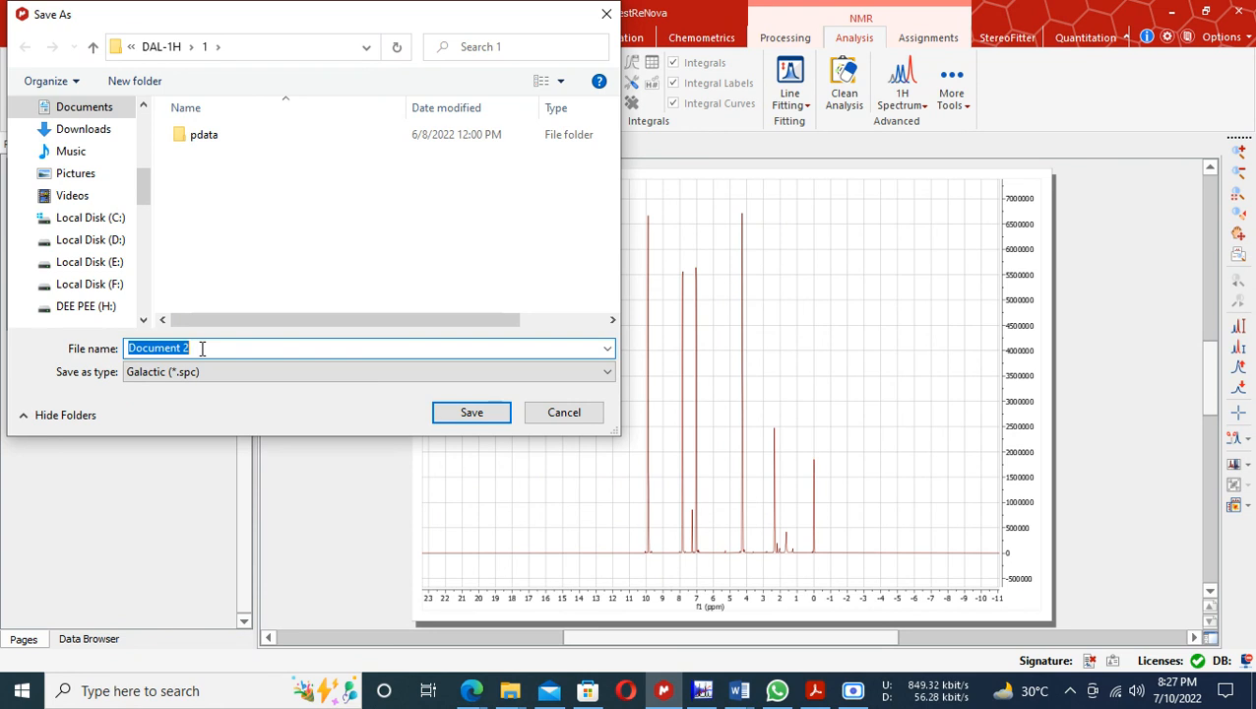
type("DAL")
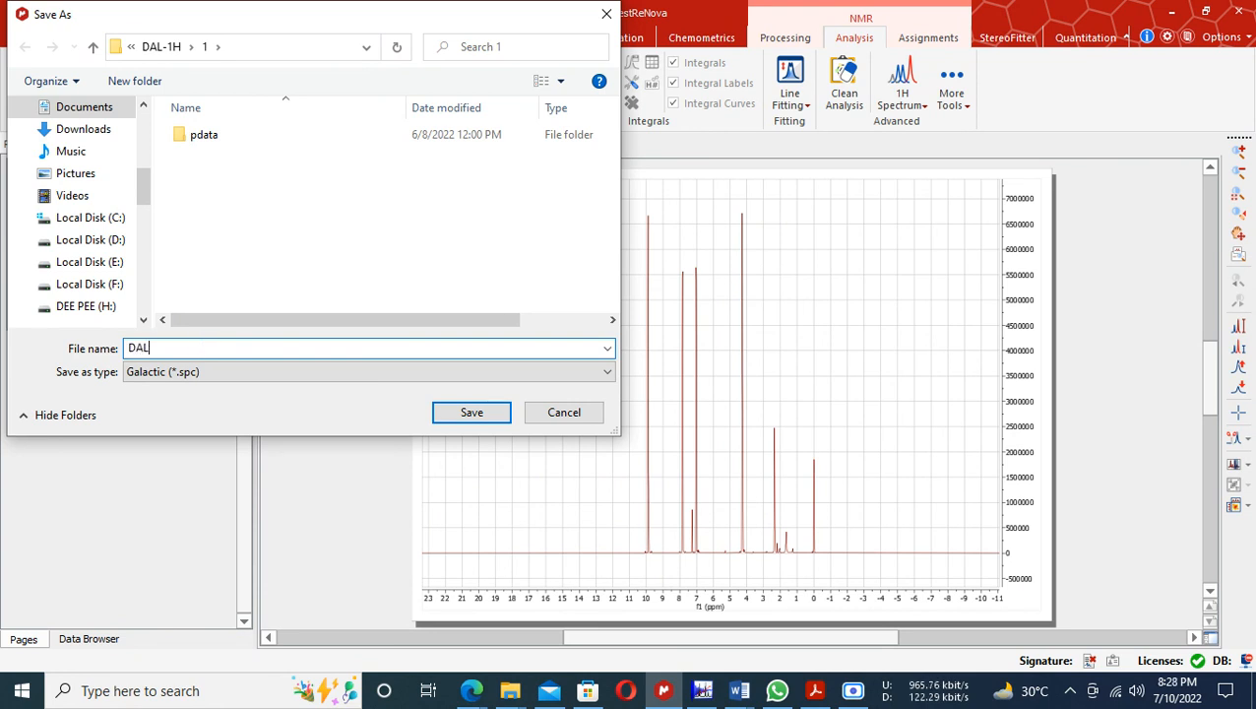
type("-1h")
left_click(453, 414)
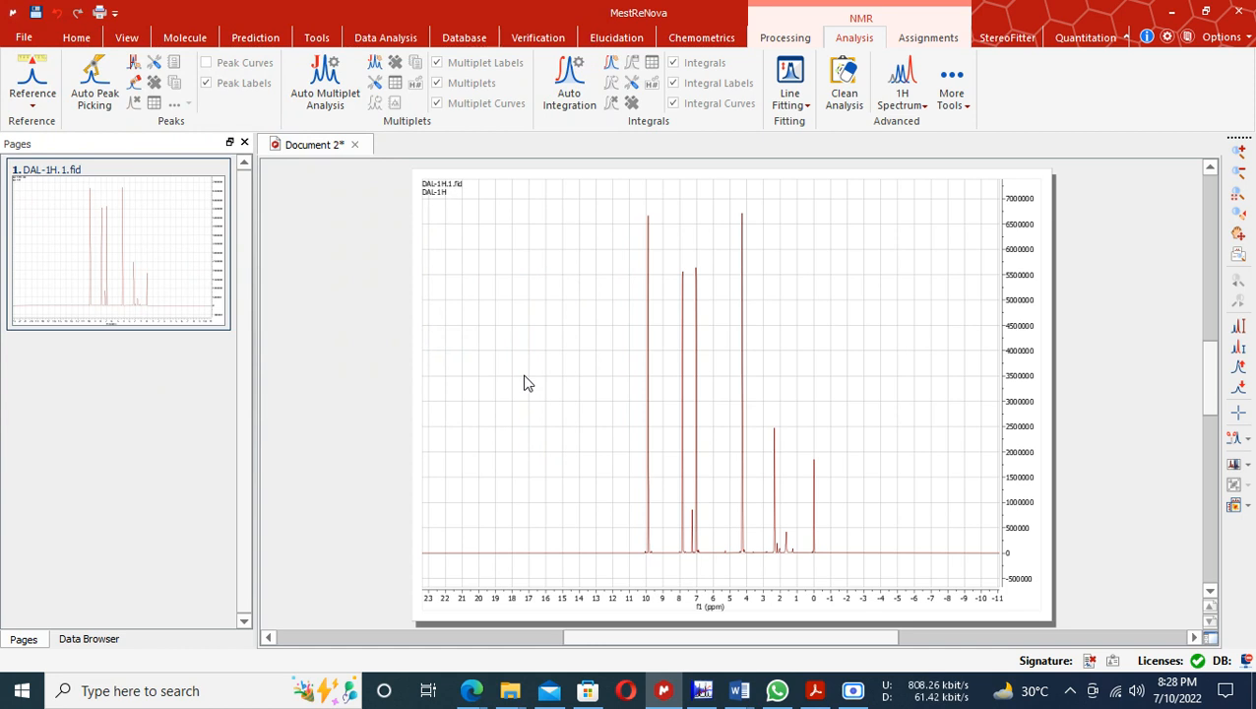
- Load the newly saved DAL-1H spc file from File Explorer into ACD/NMR Processor
mouse_move(508, 688)
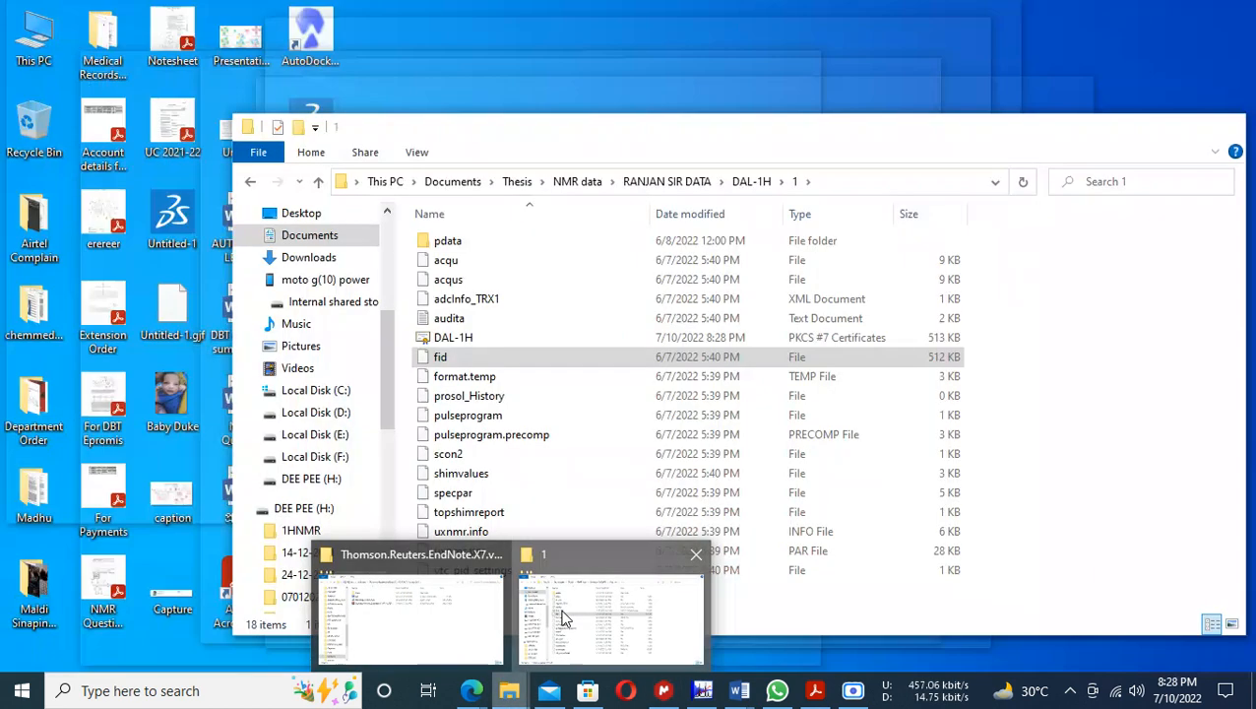
left_click(564, 617)
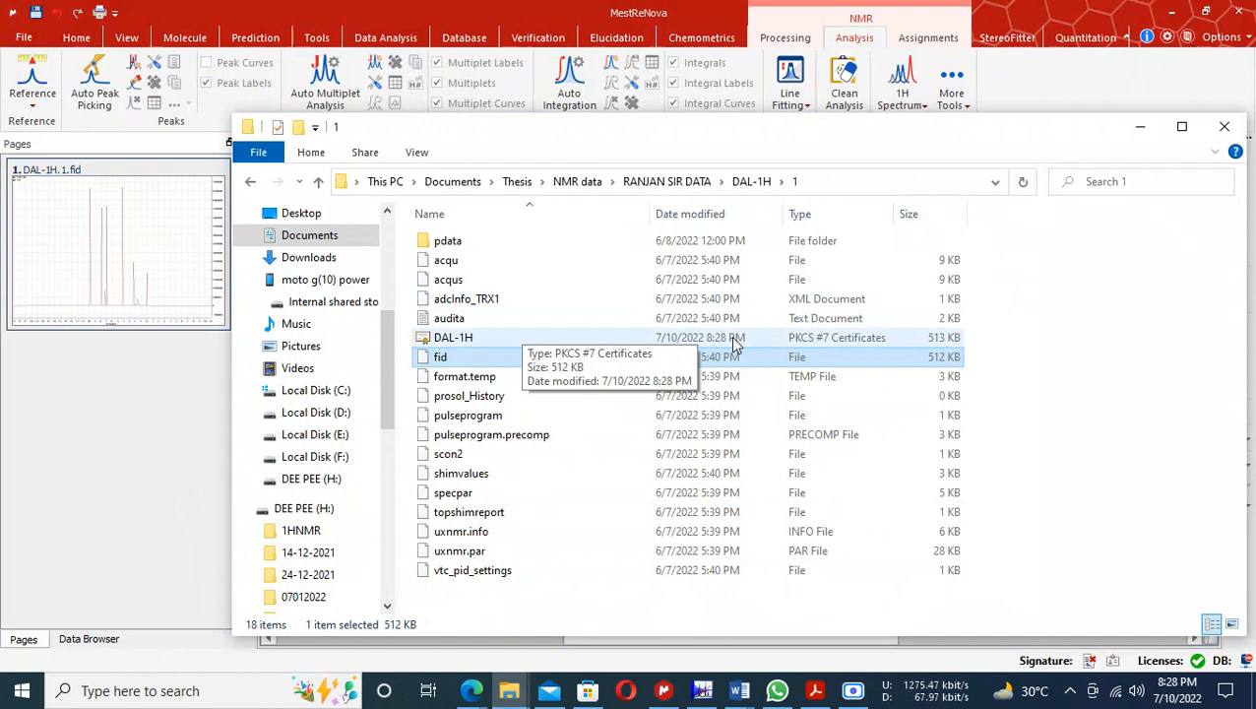
left_click(1102, 338)
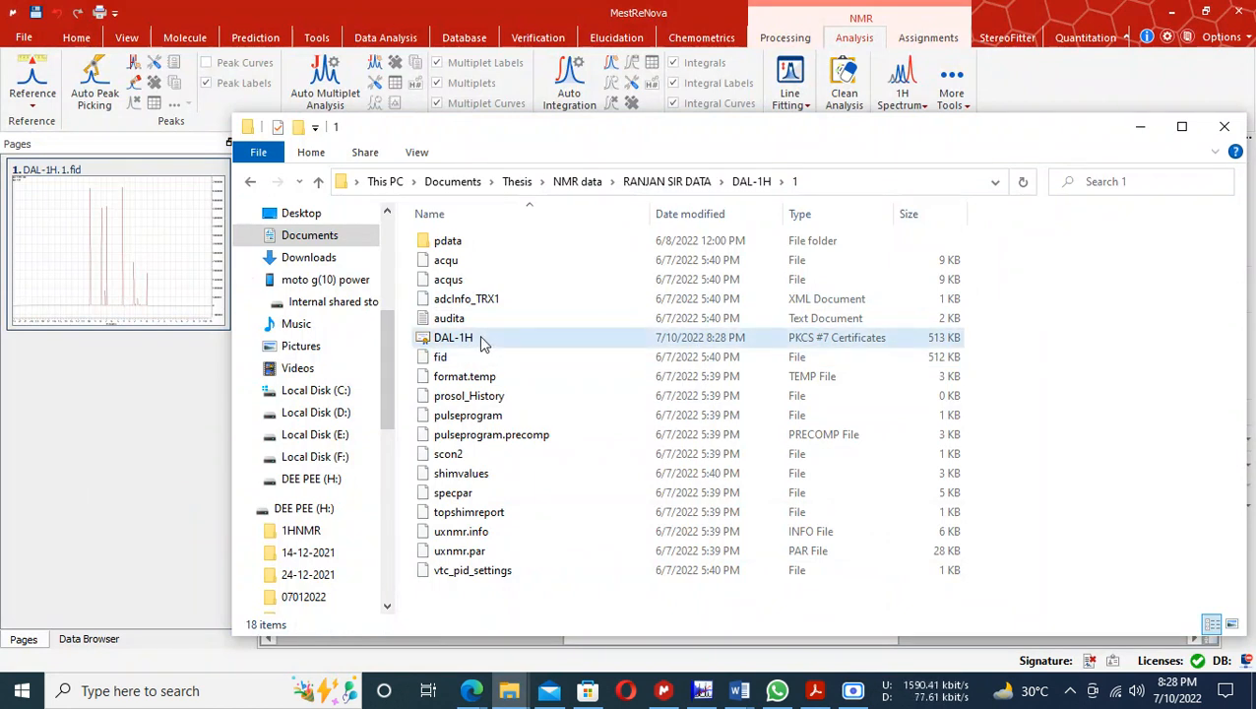
left_click(491, 342)
left_click_drag(493, 337, 520, 300)
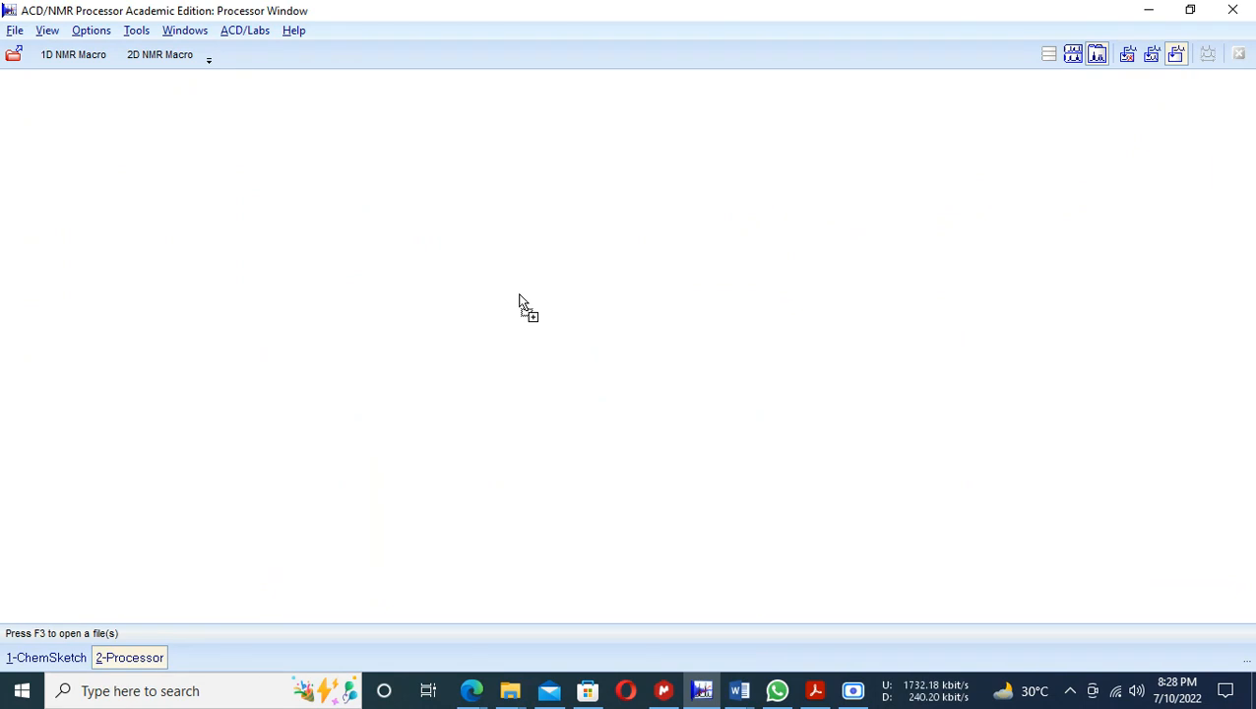
left_click_drag(519, 301, 516, 294)
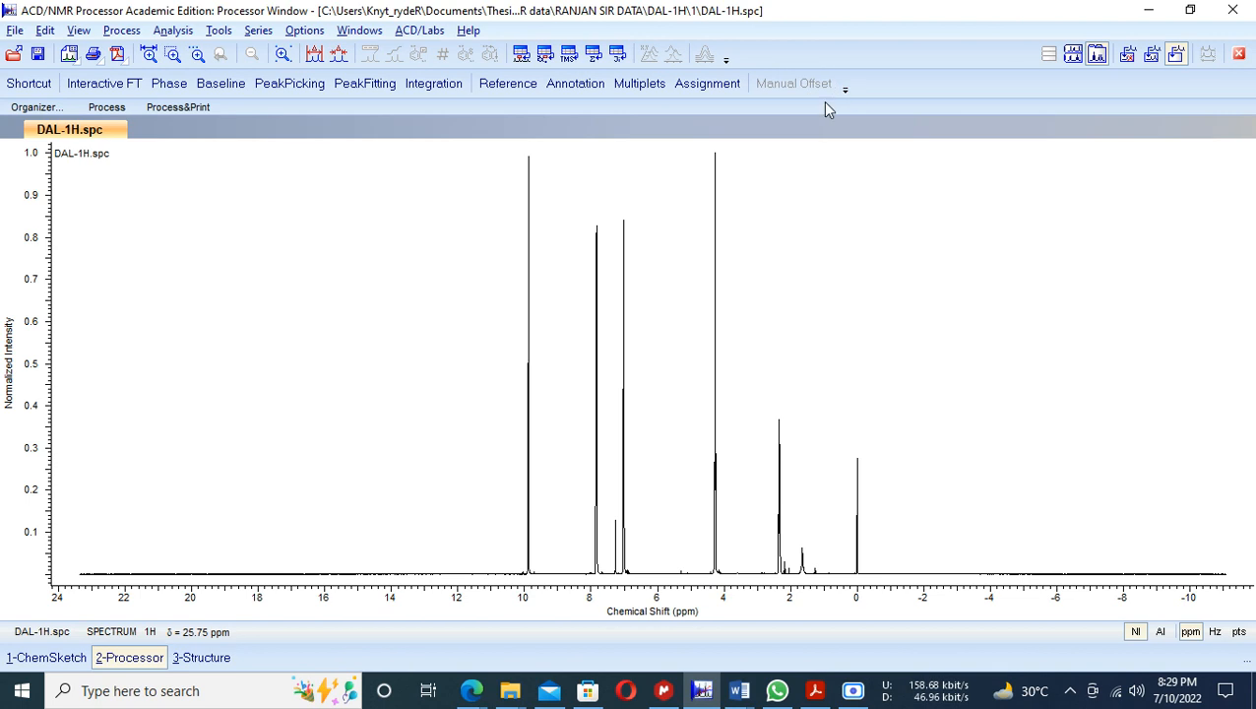
- Apply an automatic baseline correction to the DAL-1H spectrum and accept it
left_click(220, 86)
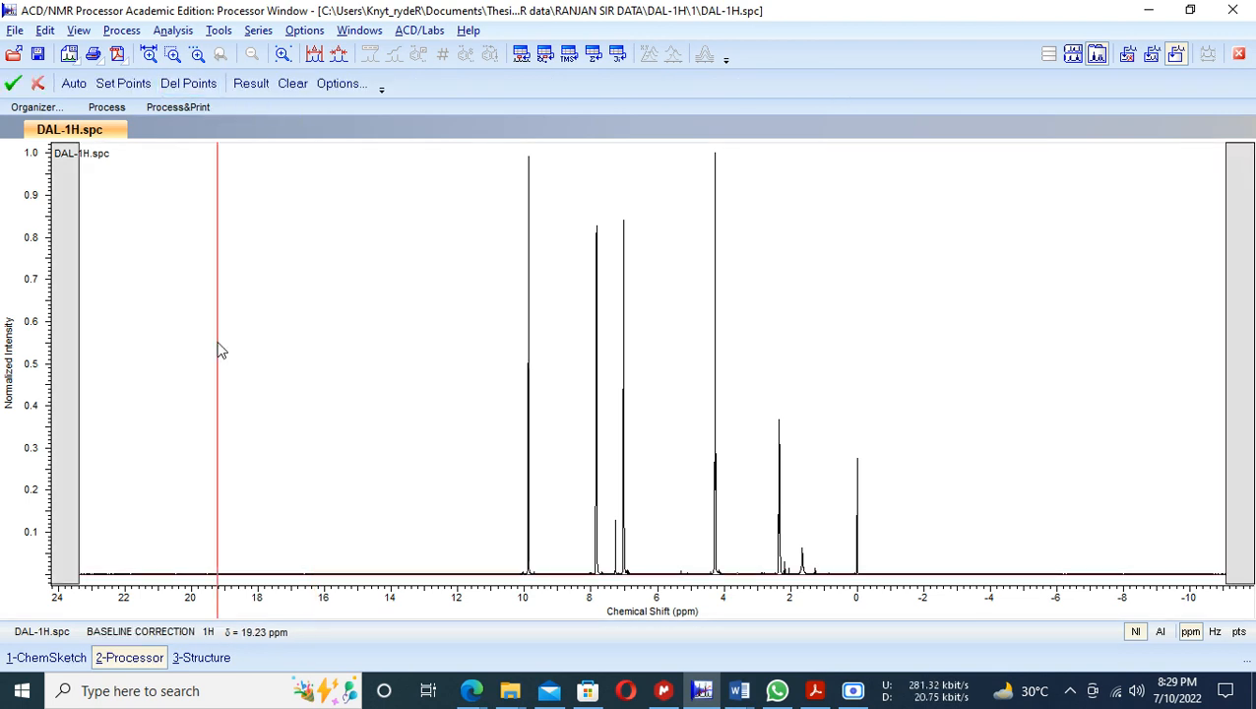
left_click(74, 85)
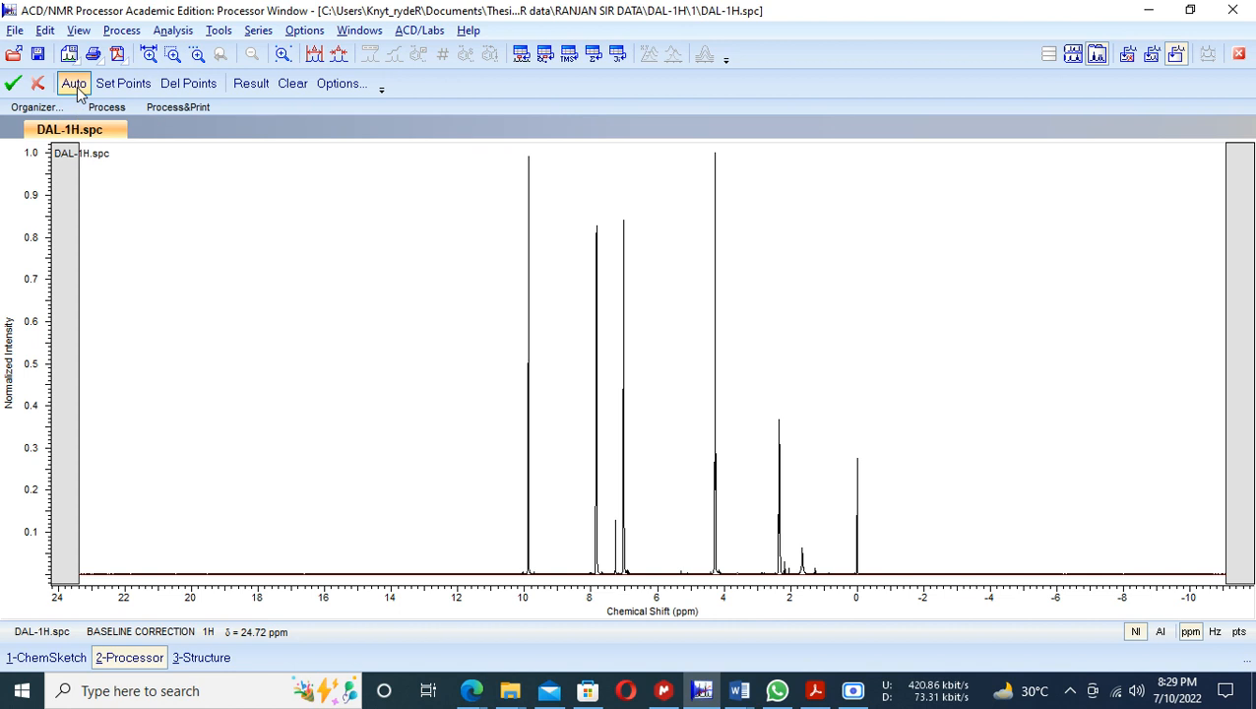
left_click(14, 86)
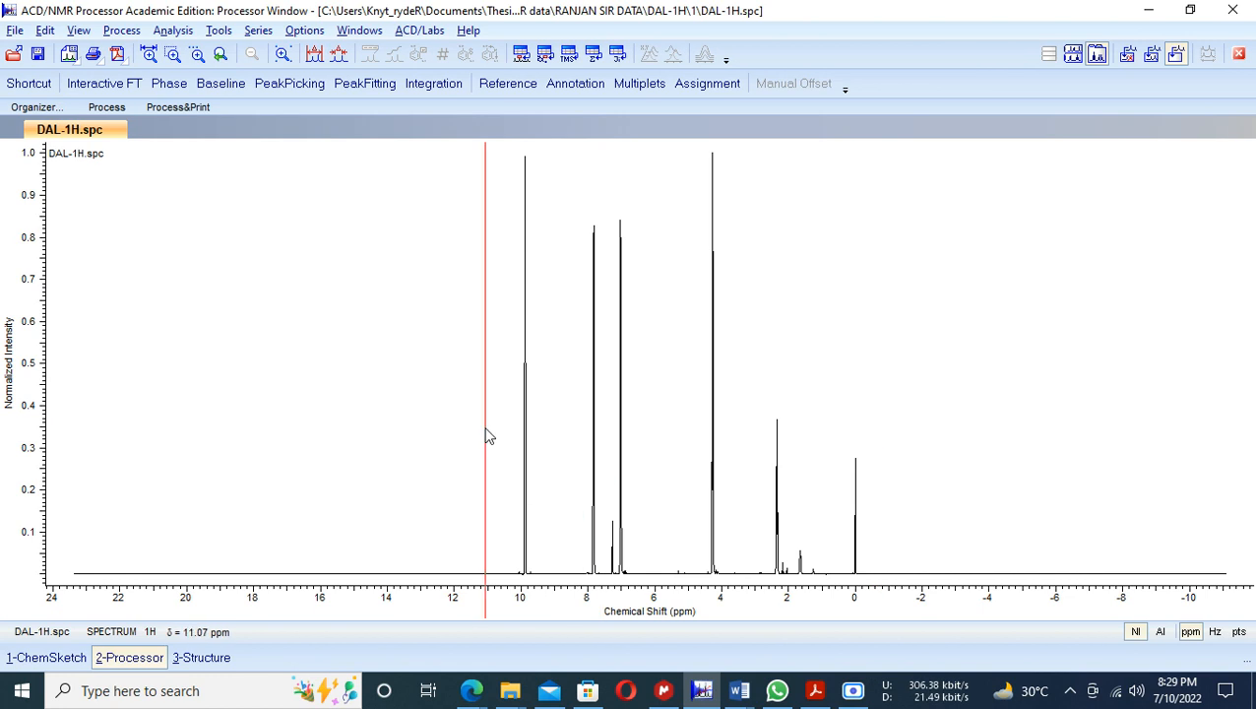
- Start peak-by-peak picking on the DAL-1H spectrum and label the peak at 9.88 ppm
left_click(149, 54)
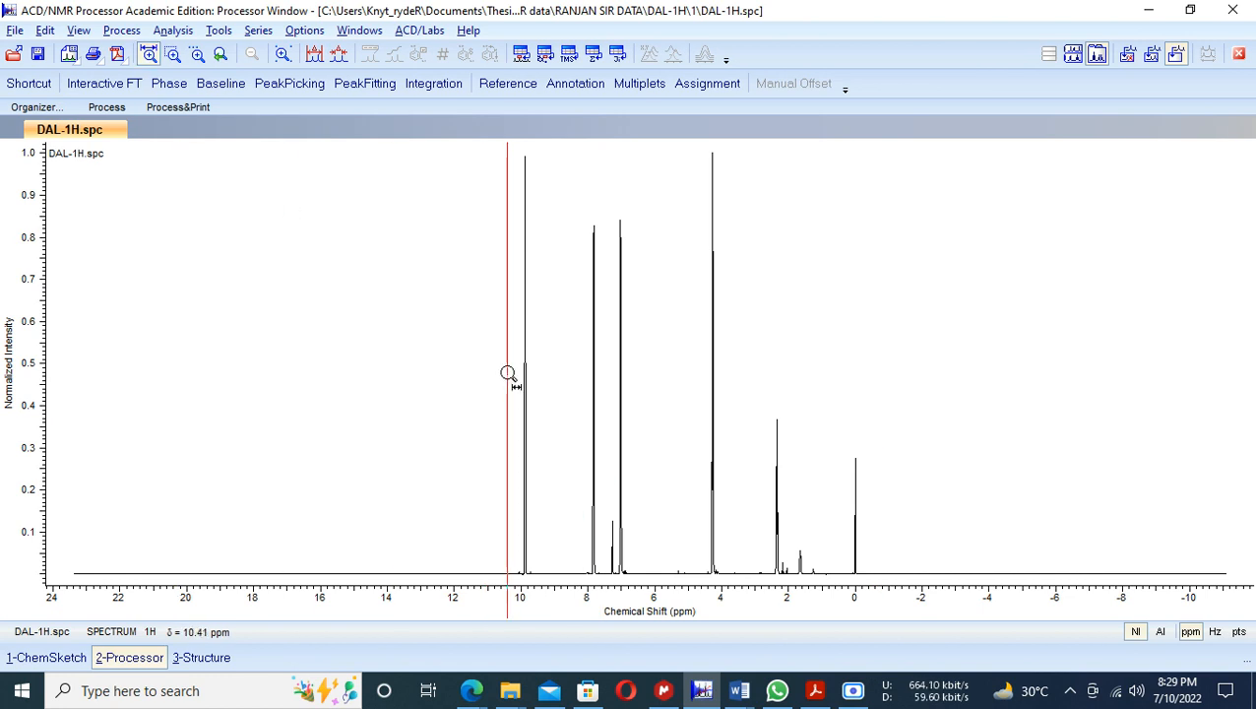
left_click_drag(473, 368, 893, 415)
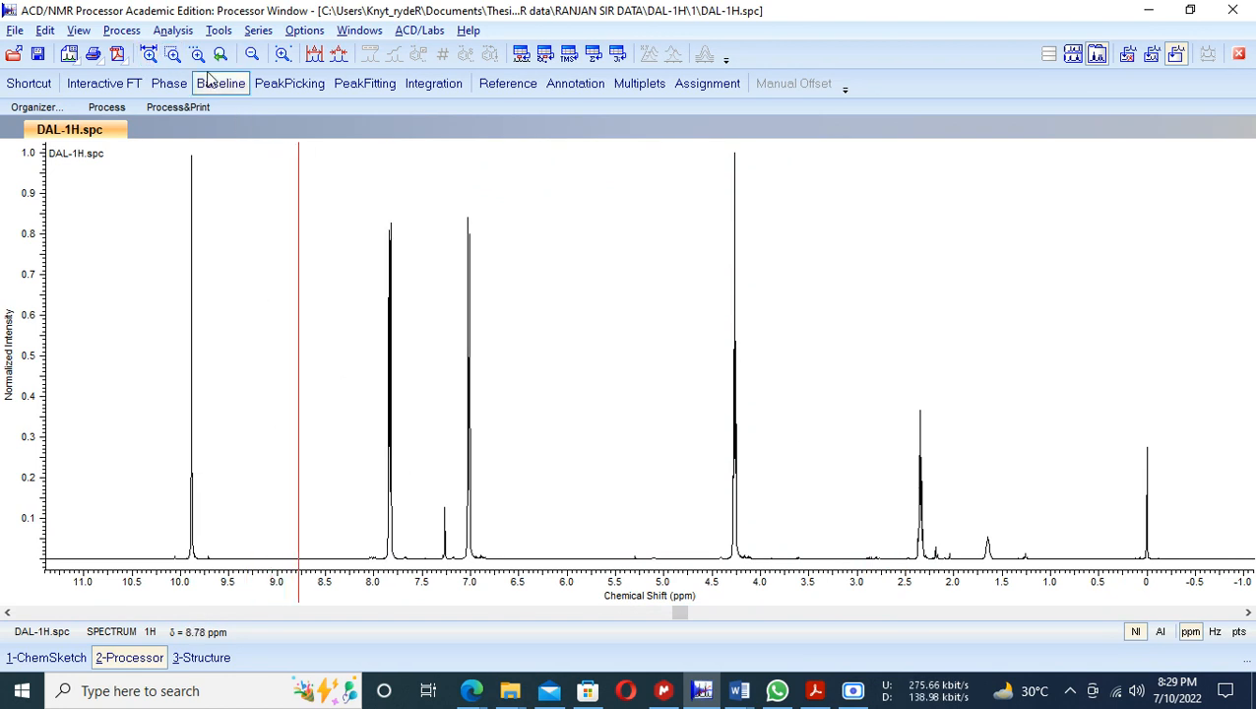
left_click(276, 88)
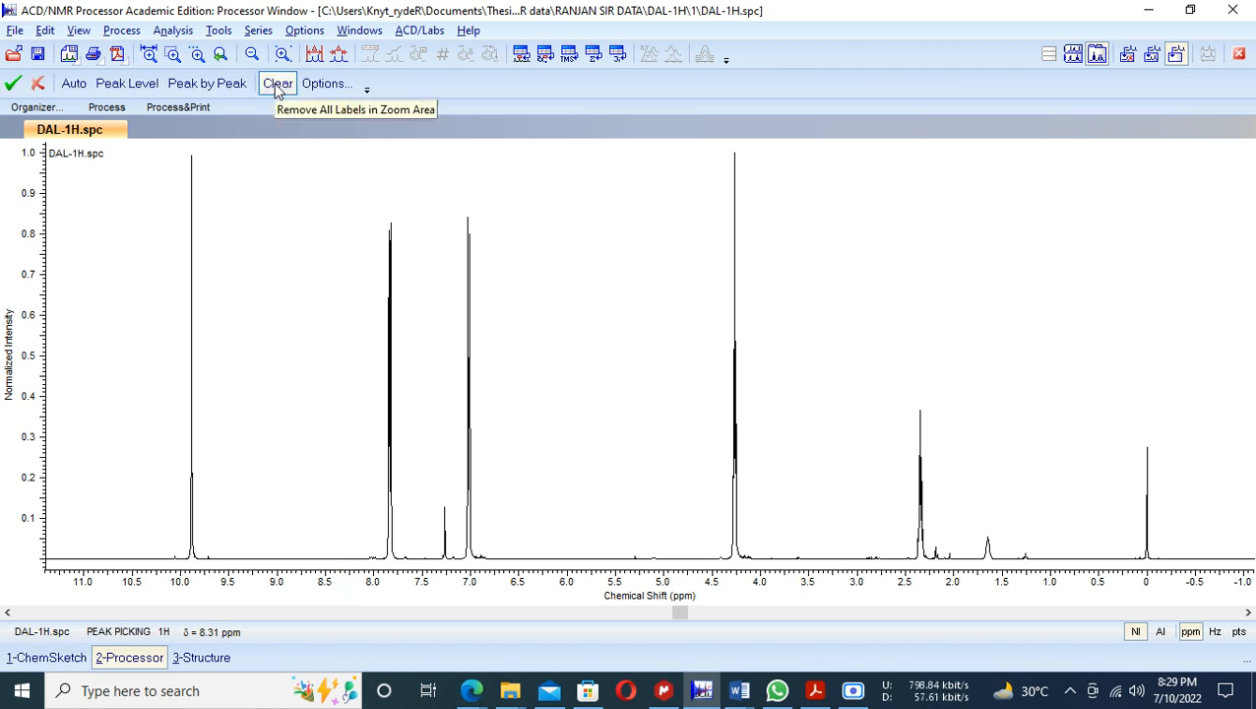
left_click(205, 86)
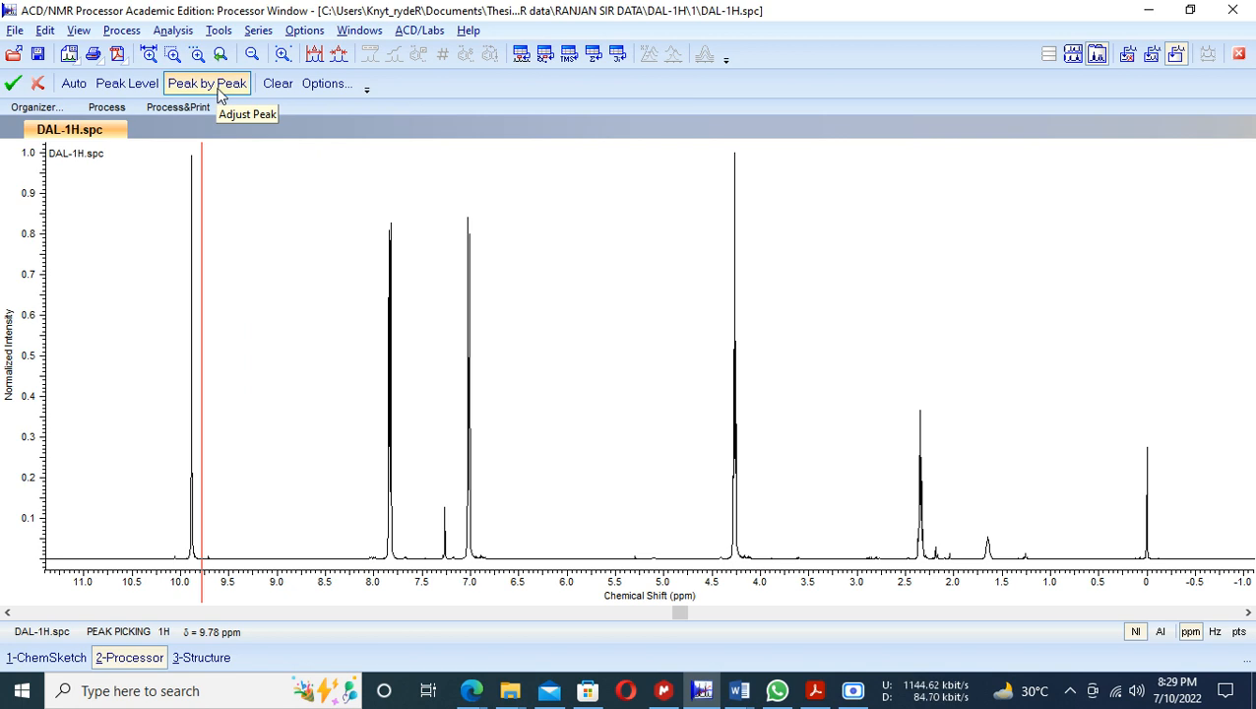
left_click(192, 231)
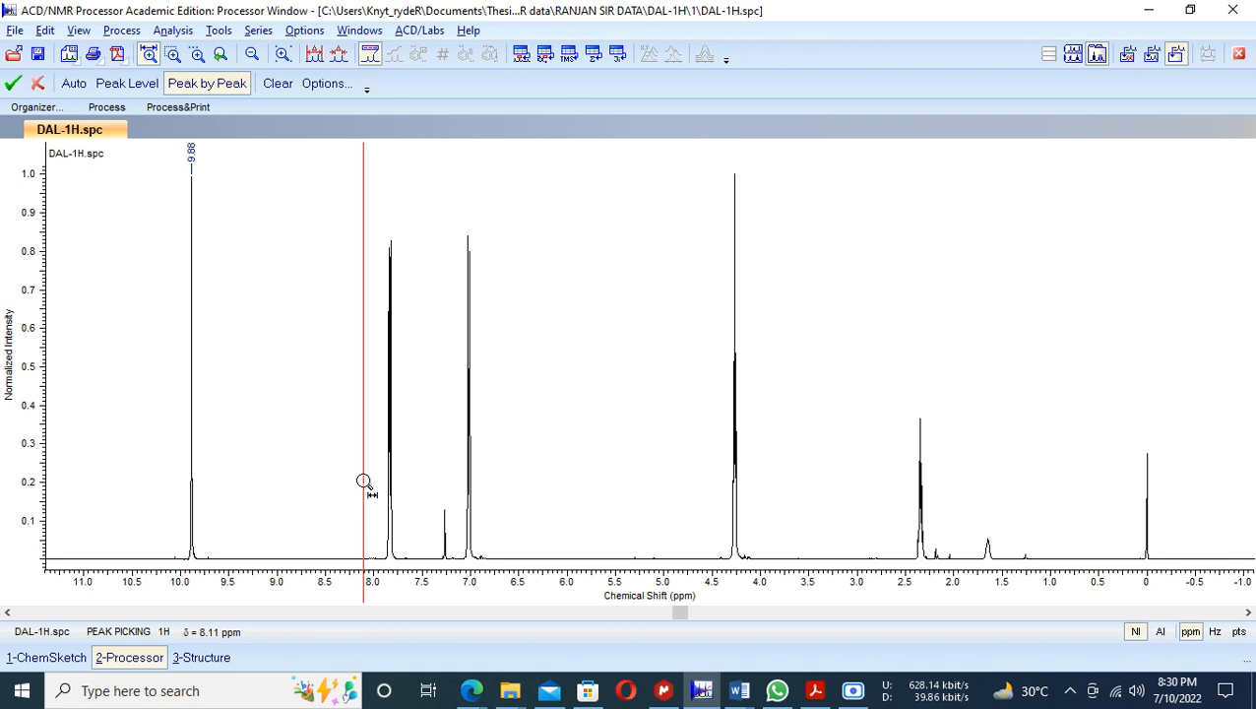
- Label the aromatic doublet lines at 7.84 and 7.83 ppm and the small peak at 7.26 ppm
left_click_drag(363, 481, 953, 488)
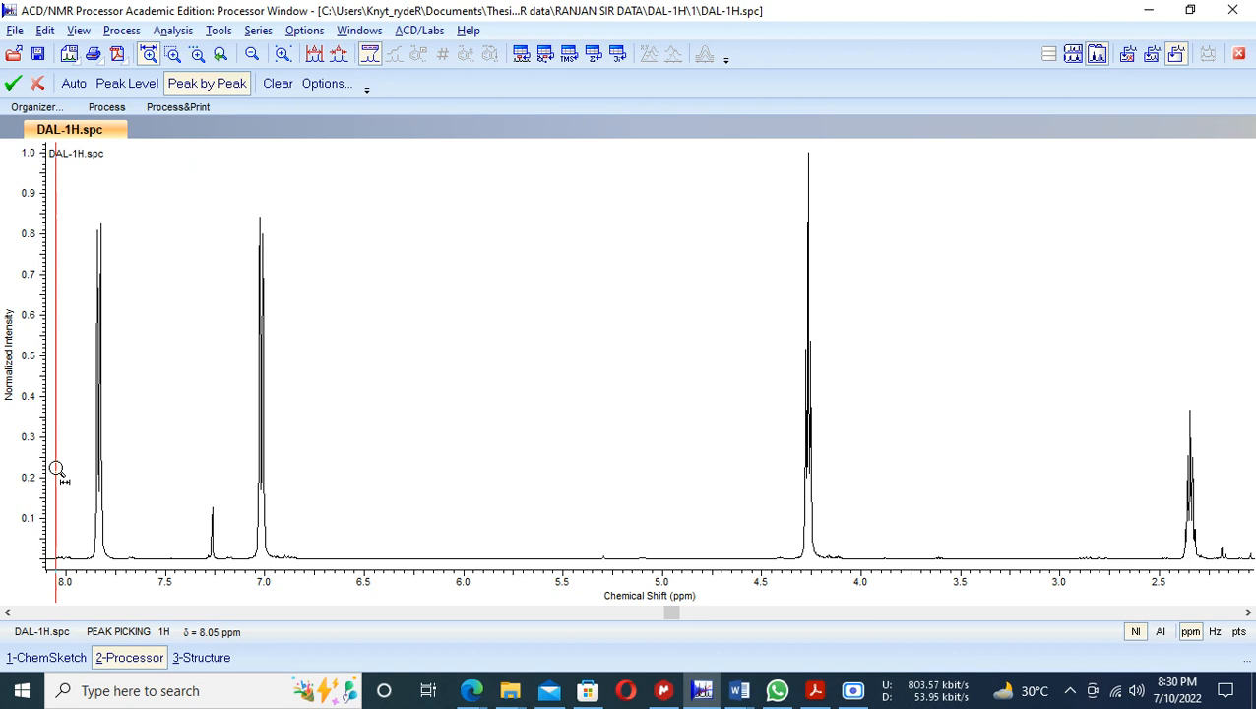
left_click_drag(76, 471, 295, 471)
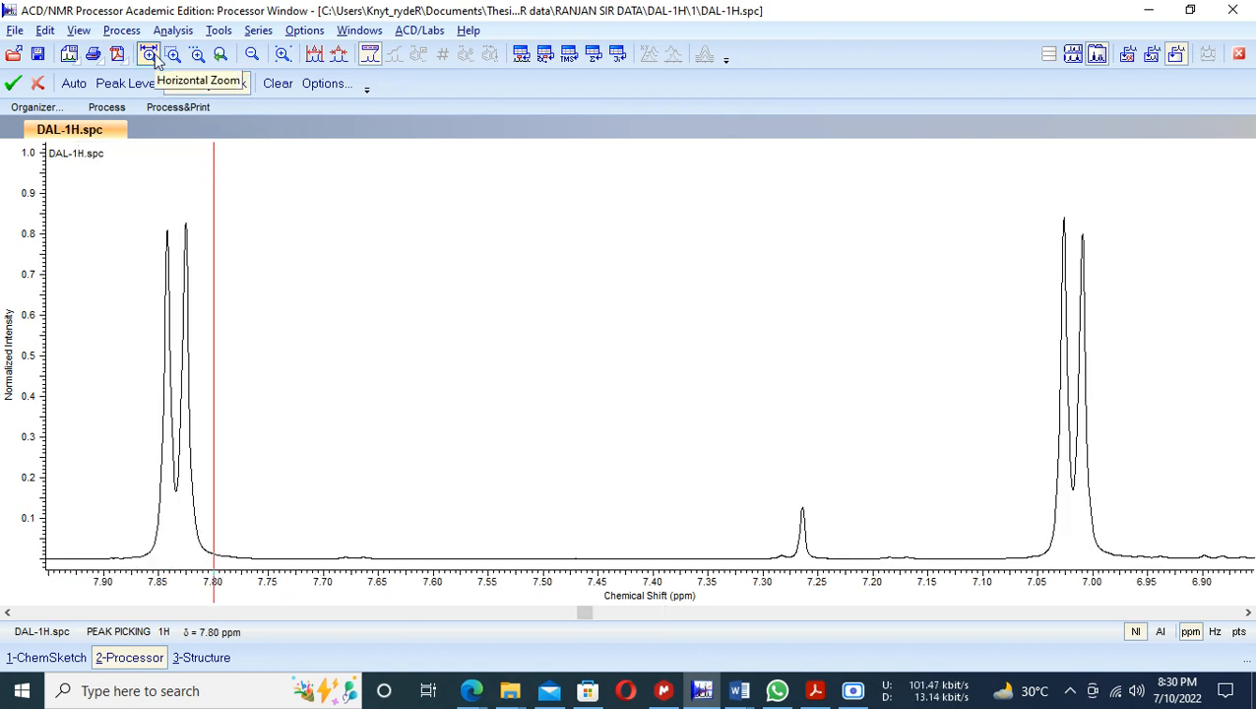
left_click(168, 326)
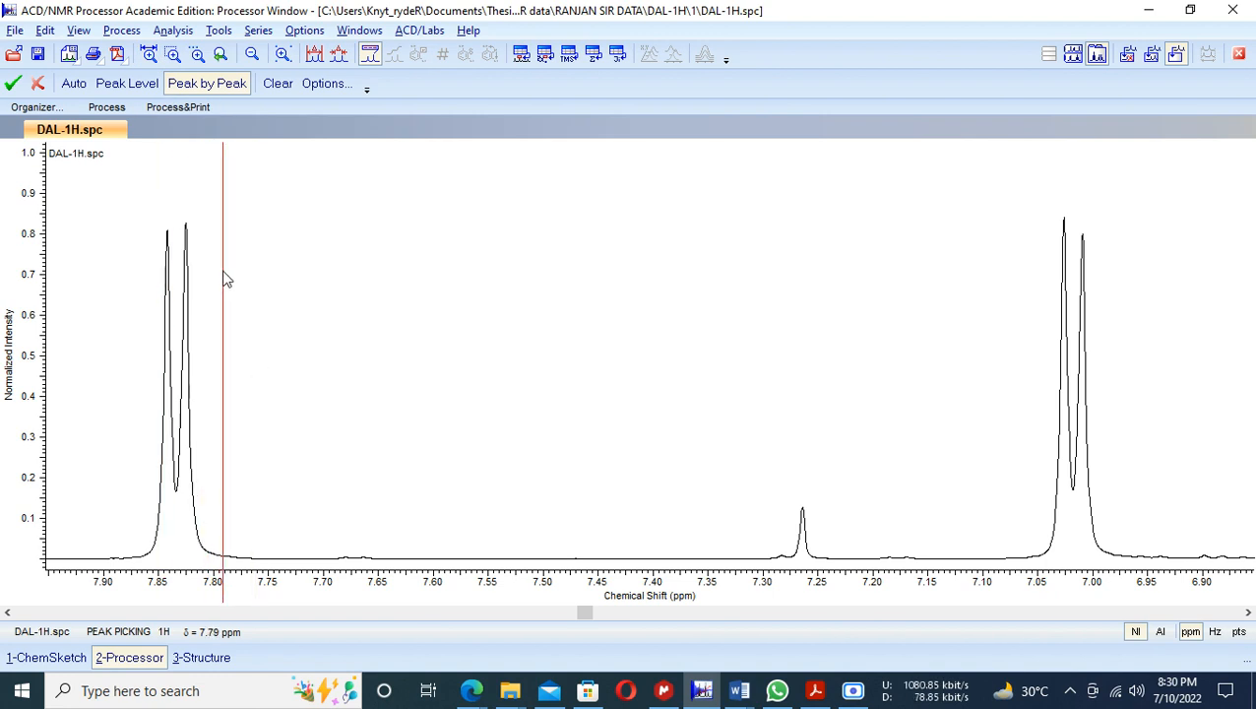
left_click(169, 254)
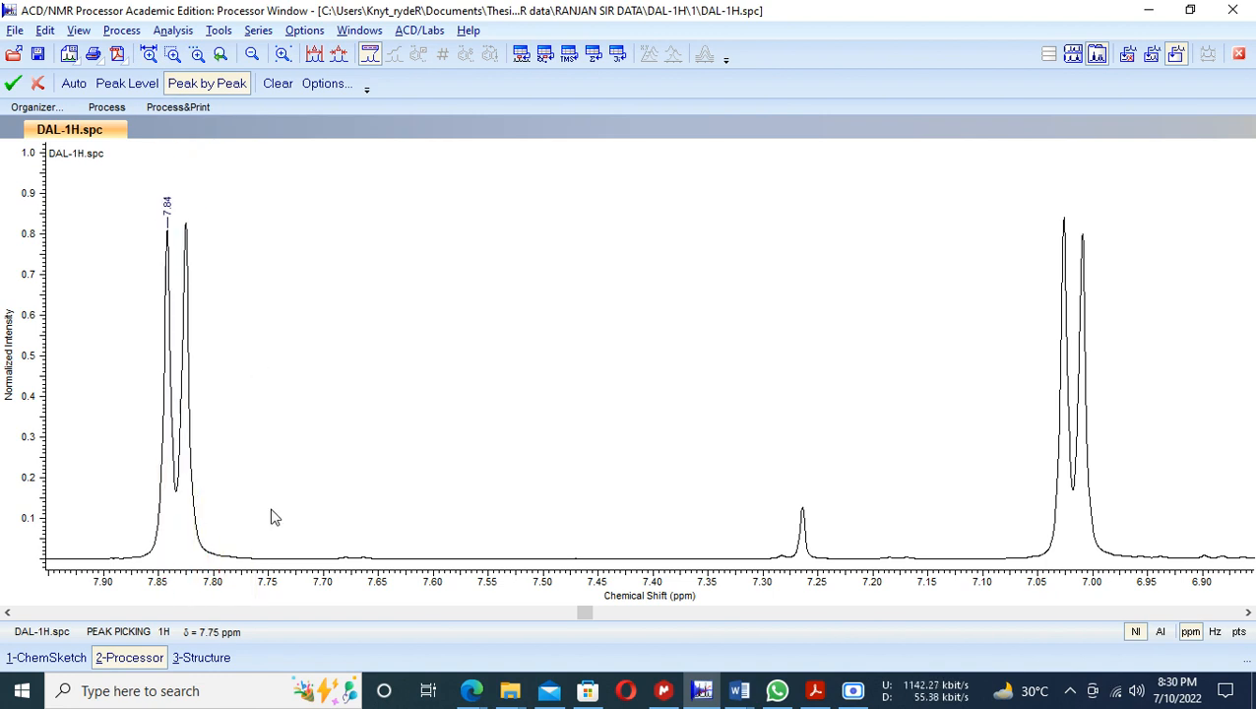
left_click(193, 327)
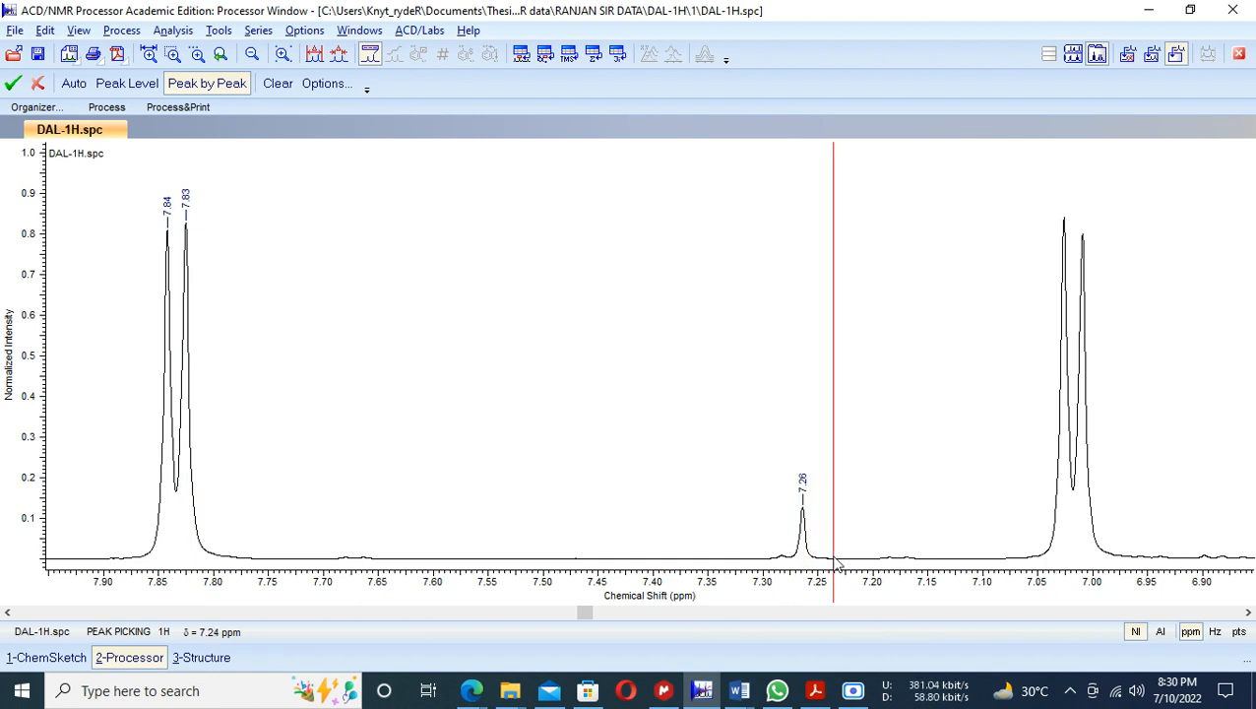
- Open the spectrum parameters, examine the solvent and acquisition details, and close them
left_click(79, 31)
left_click(115, 32)
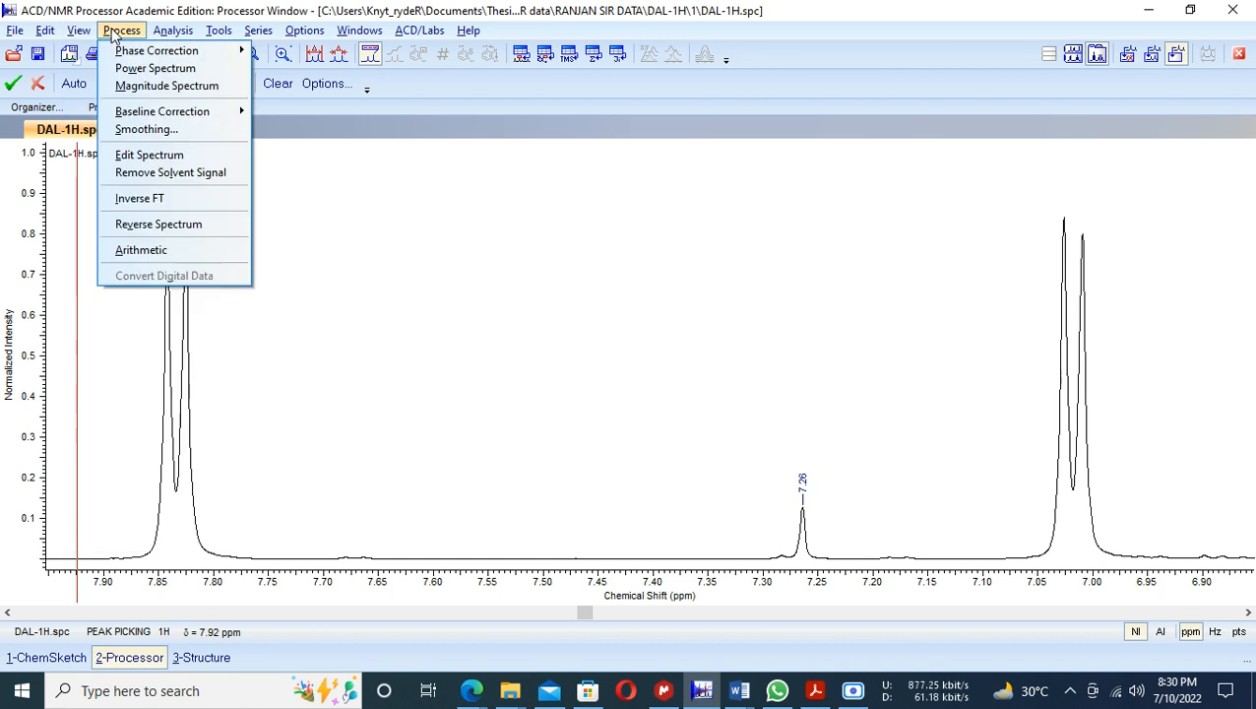
mouse_move(41, 35)
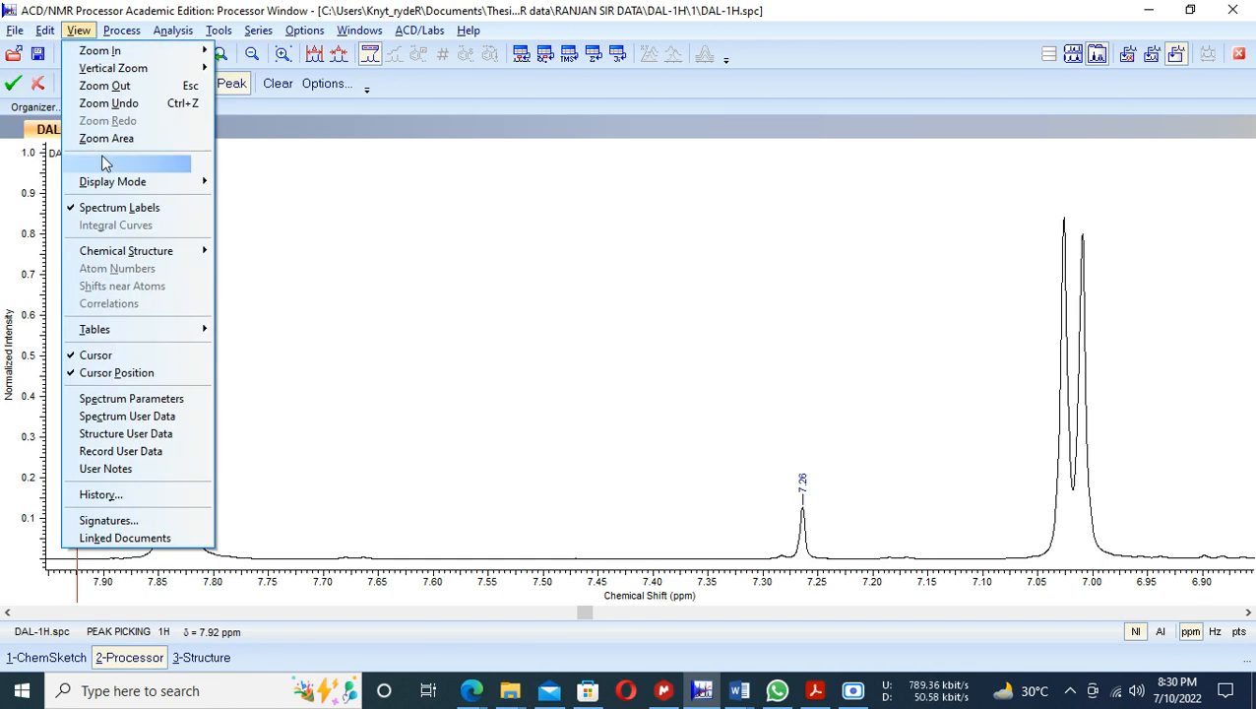
left_click(131, 402)
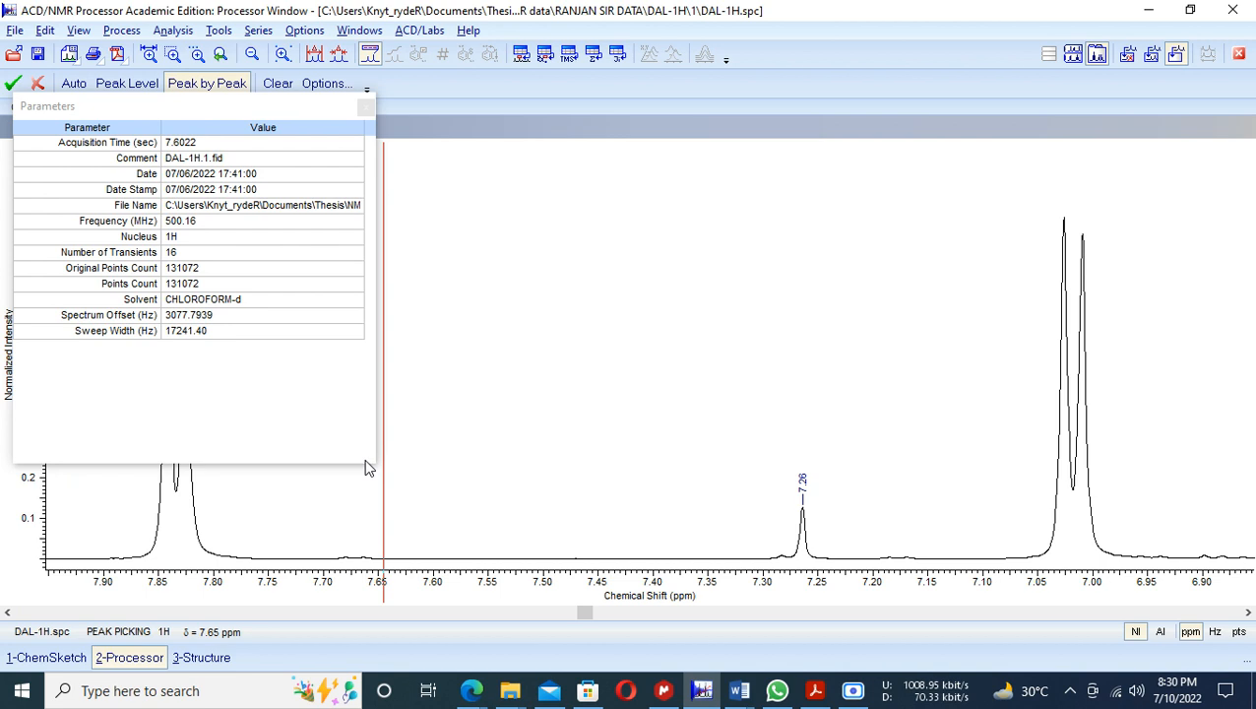
left_click_drag(375, 466, 374, 352)
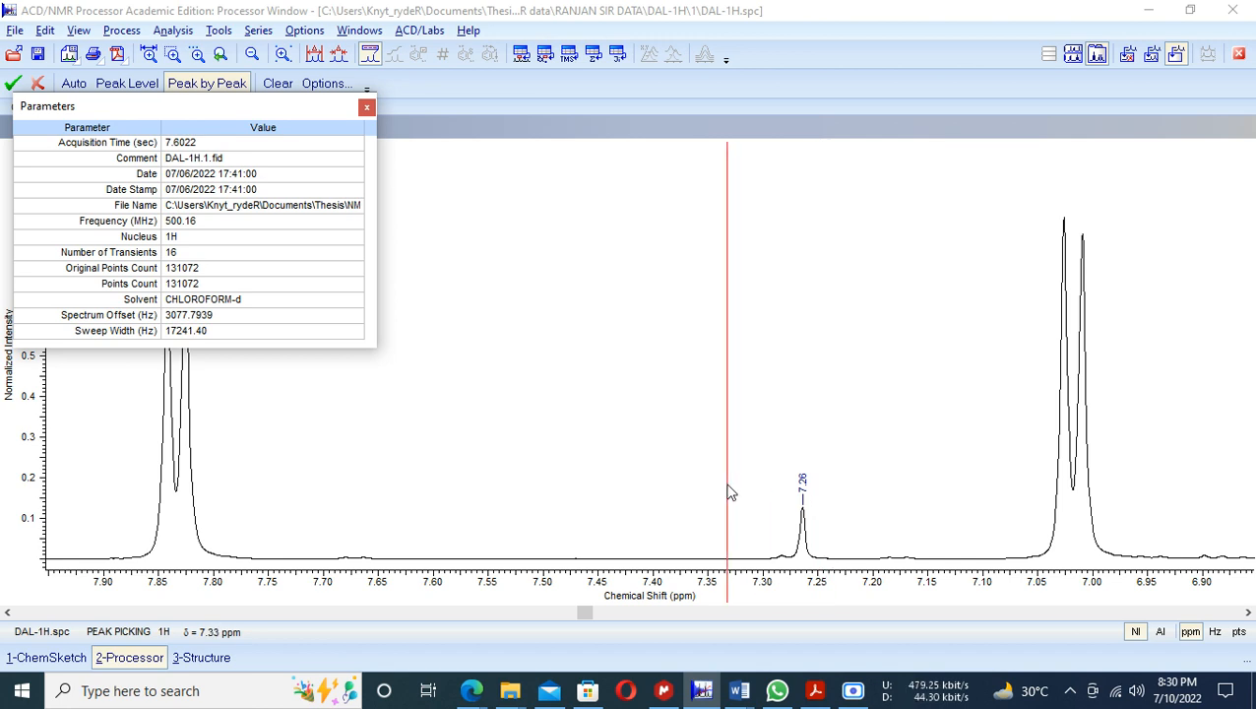
left_click(369, 105)
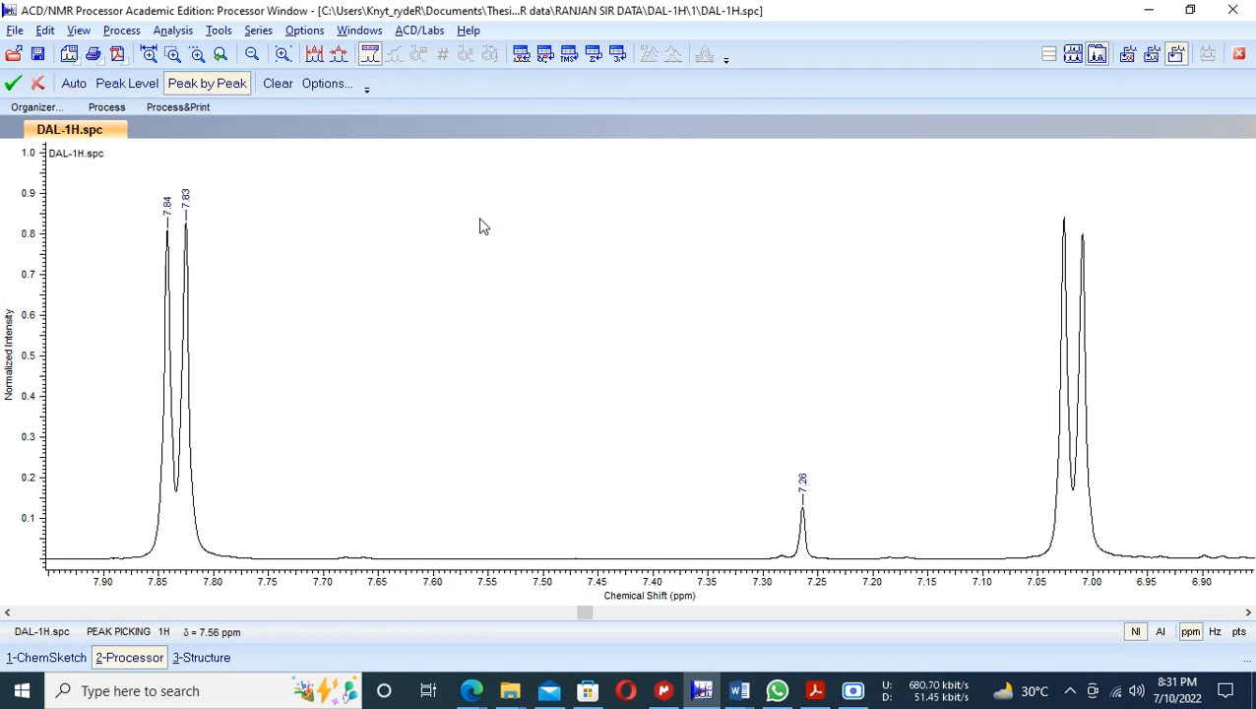
- Label the two lines of the second aromatic doublet at 7.03 and 7.01 ppm
left_click(1063, 396)
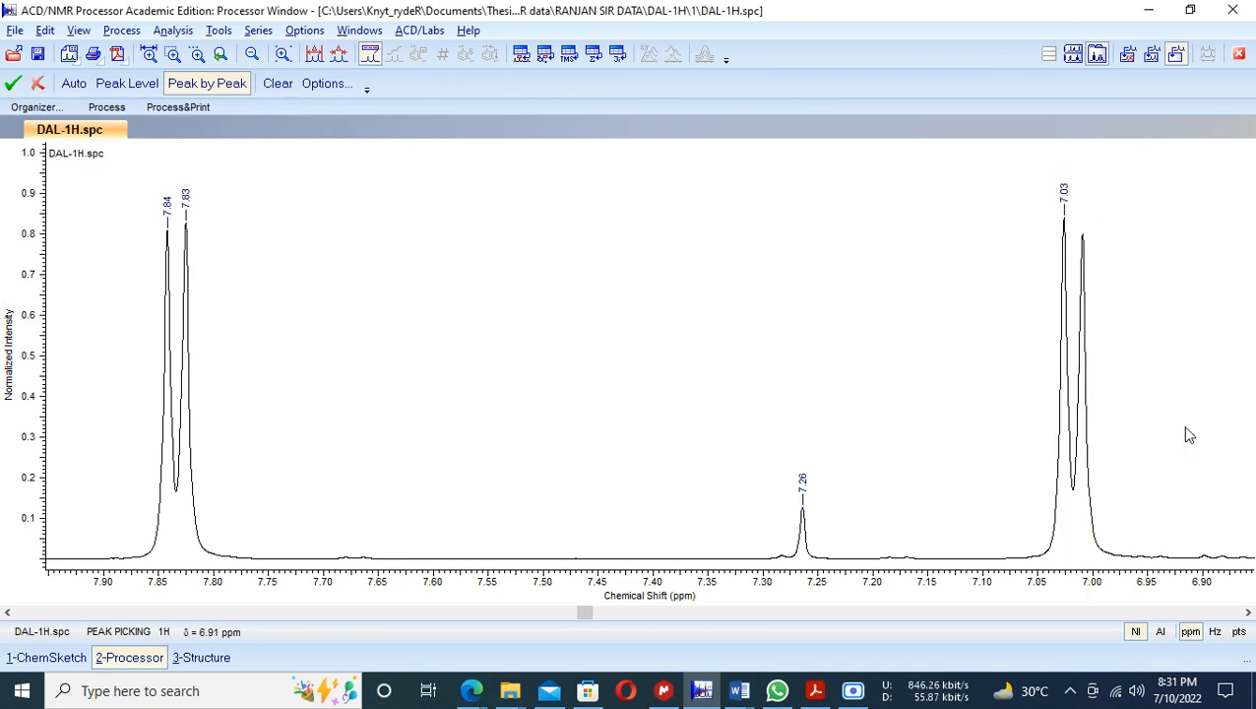
left_click(1083, 337)
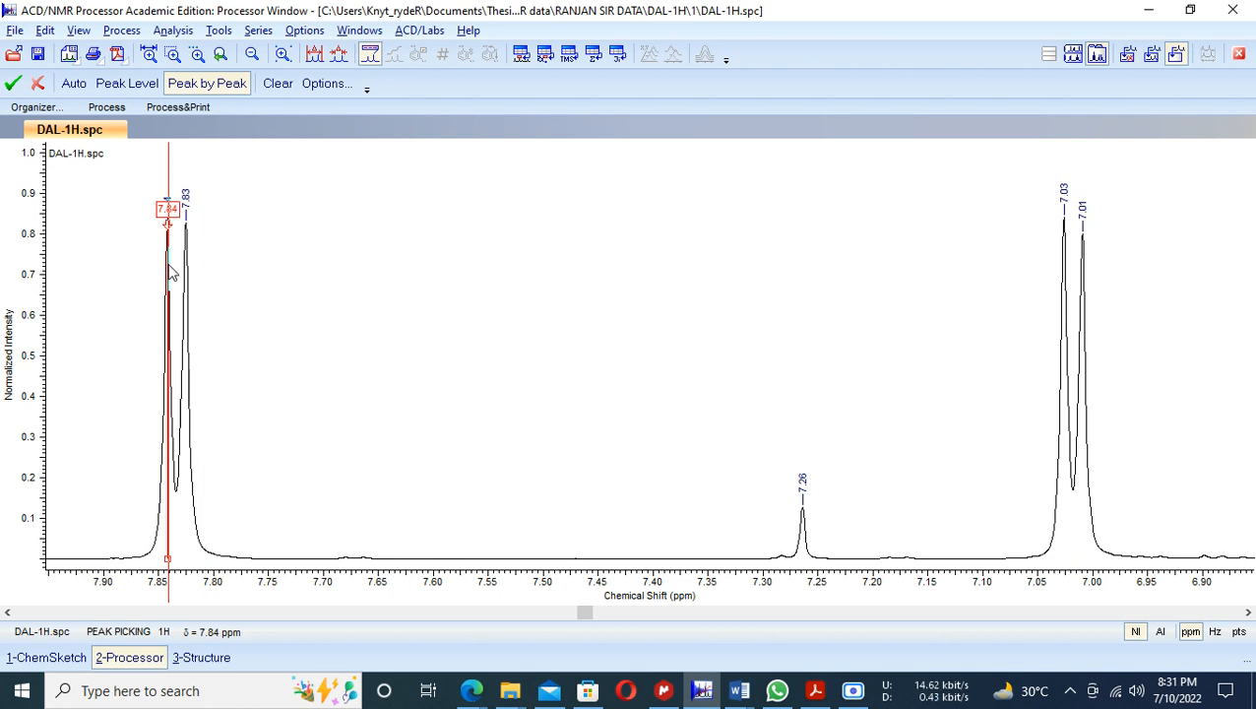
- Label the five lines of the multiplet at 2.37, 2.36, 2.34, 2.33 and 2.32 ppm
left_click(223, 56)
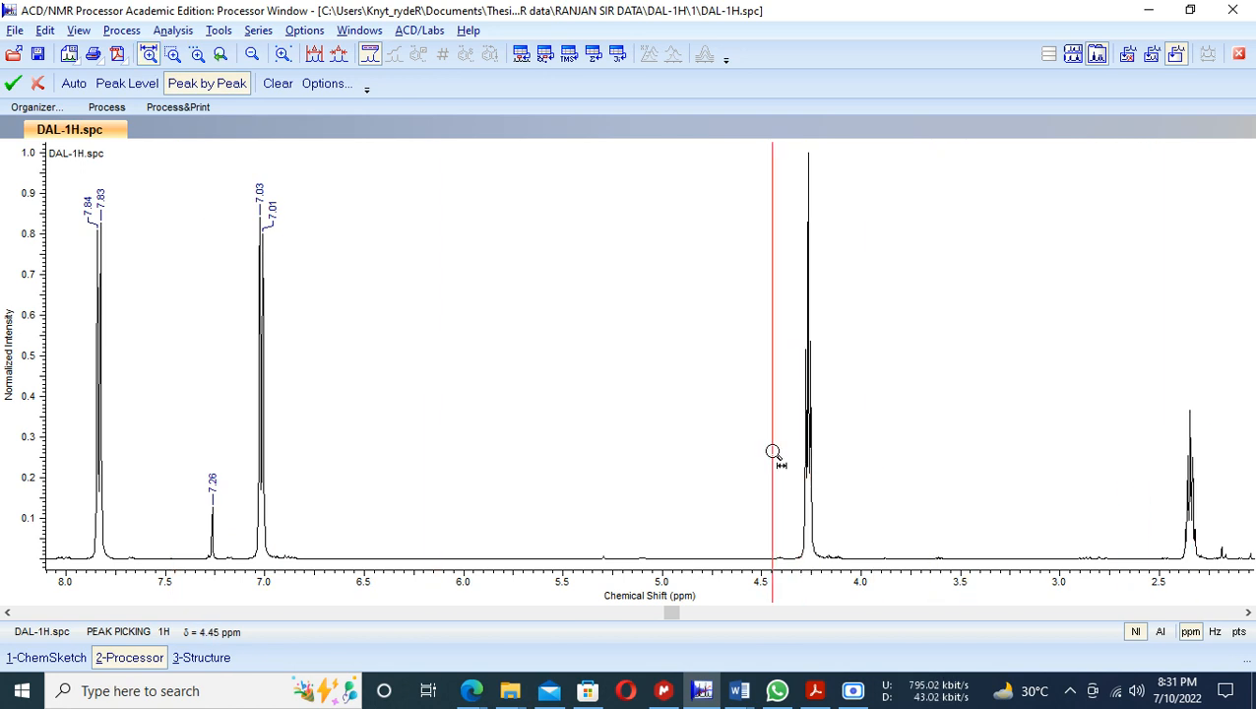
left_click_drag(771, 452, 1215, 469)
left_click_drag(1100, 569, 1201, 532)
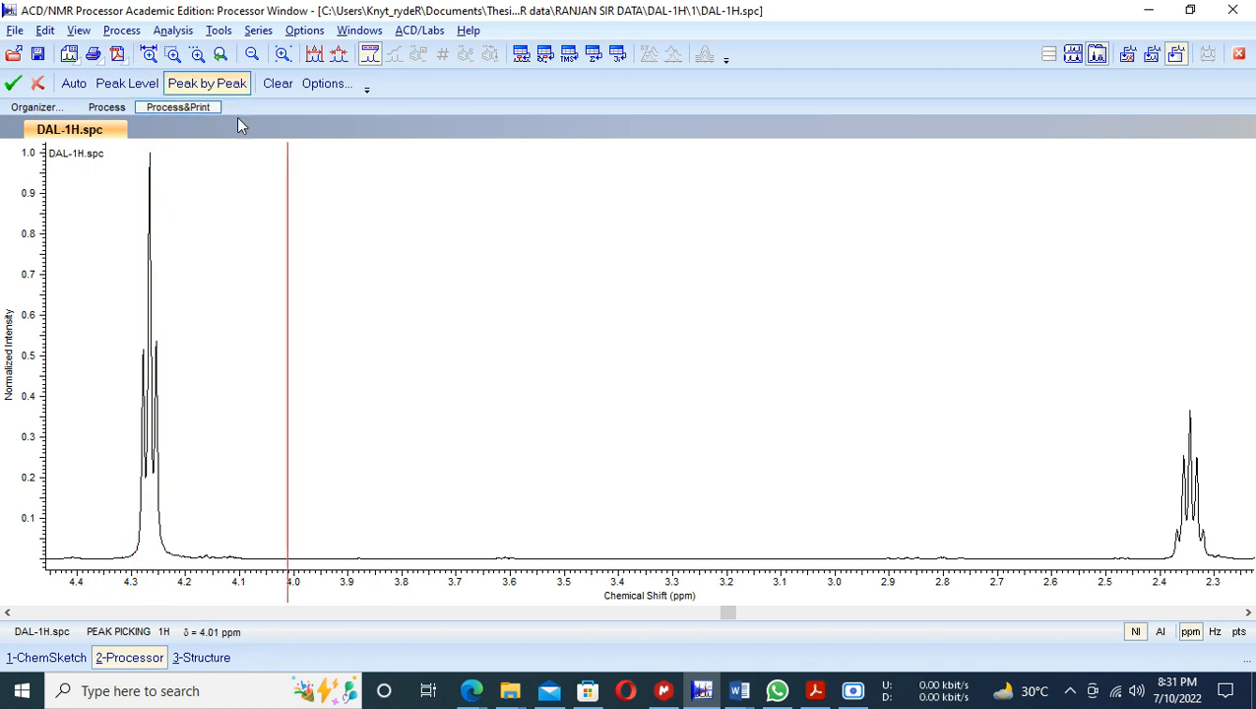
left_click(1178, 538)
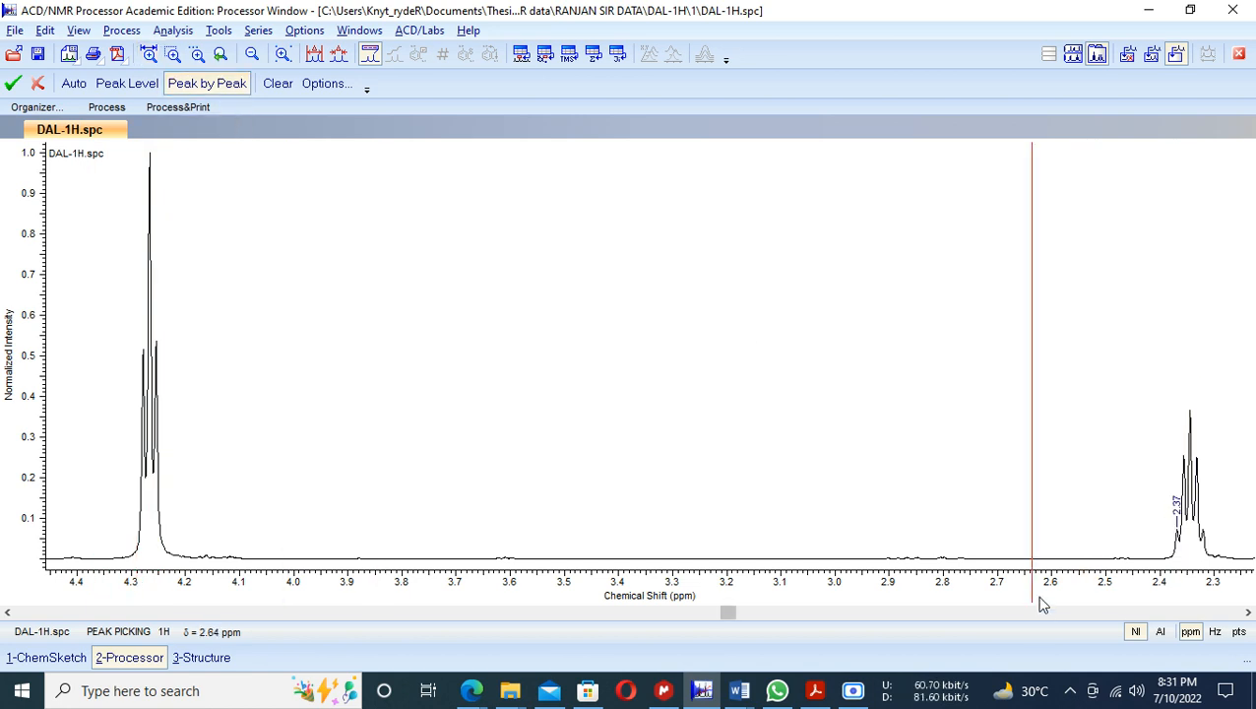
left_click(1184, 445)
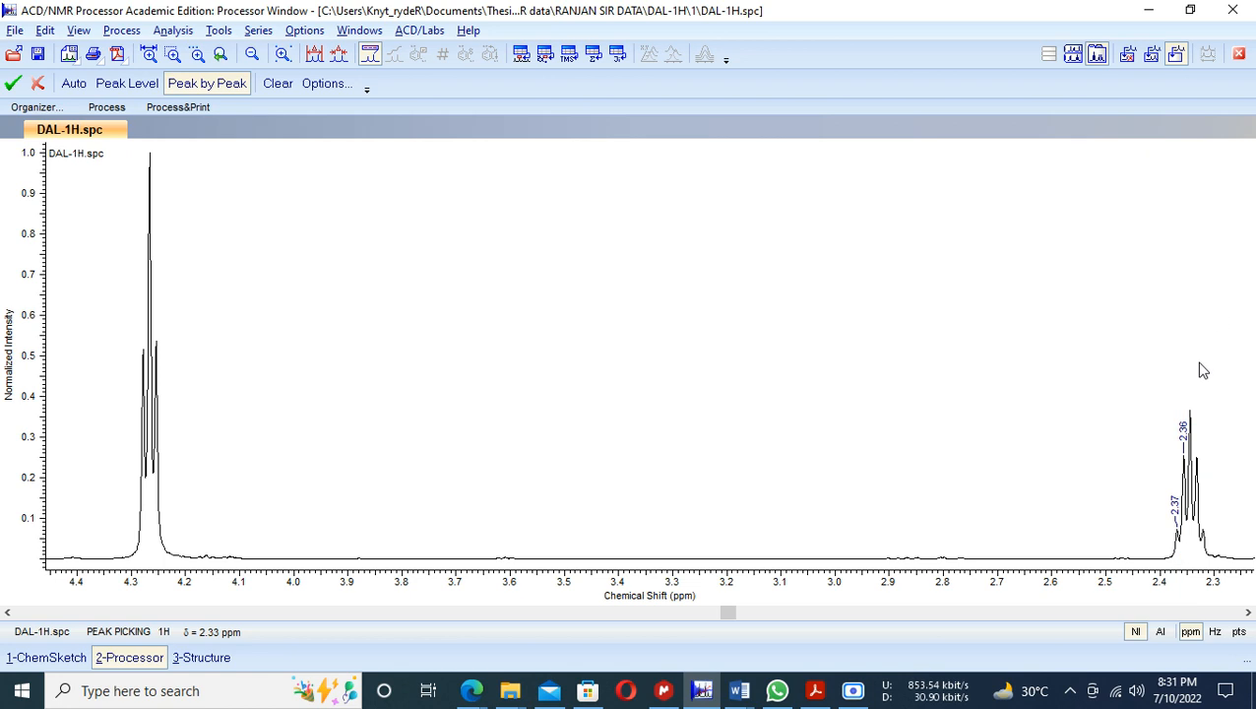
left_click(1195, 421)
left_click(1200, 470)
left_click(1204, 516)
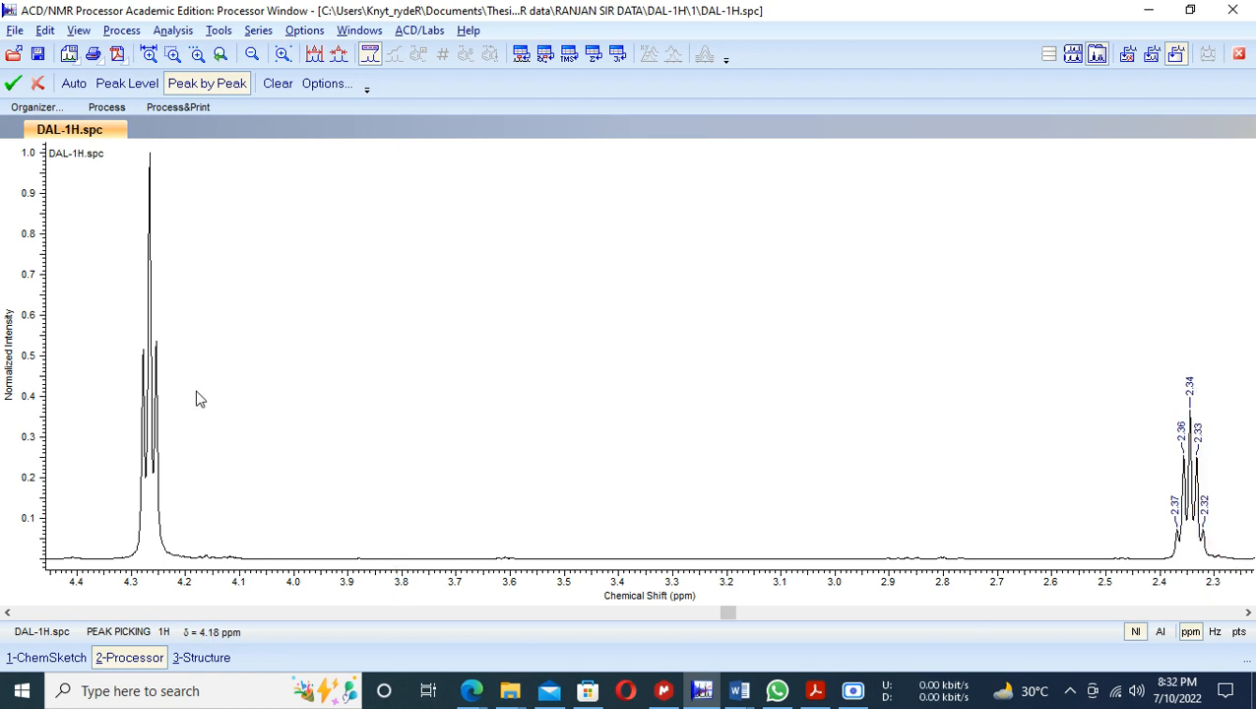
- Label the three lines of the triplet at 4.28, 4.27 and 4.25 ppm
left_click(147, 52)
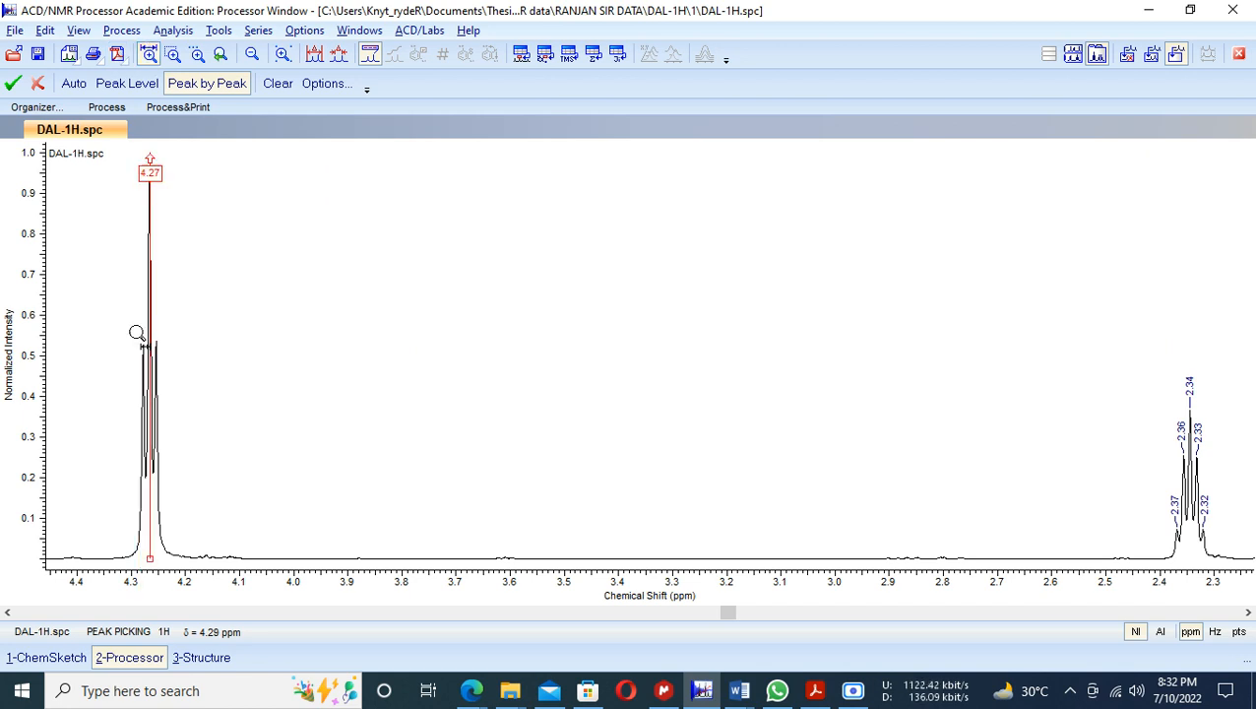
left_click_drag(122, 412, 183, 417)
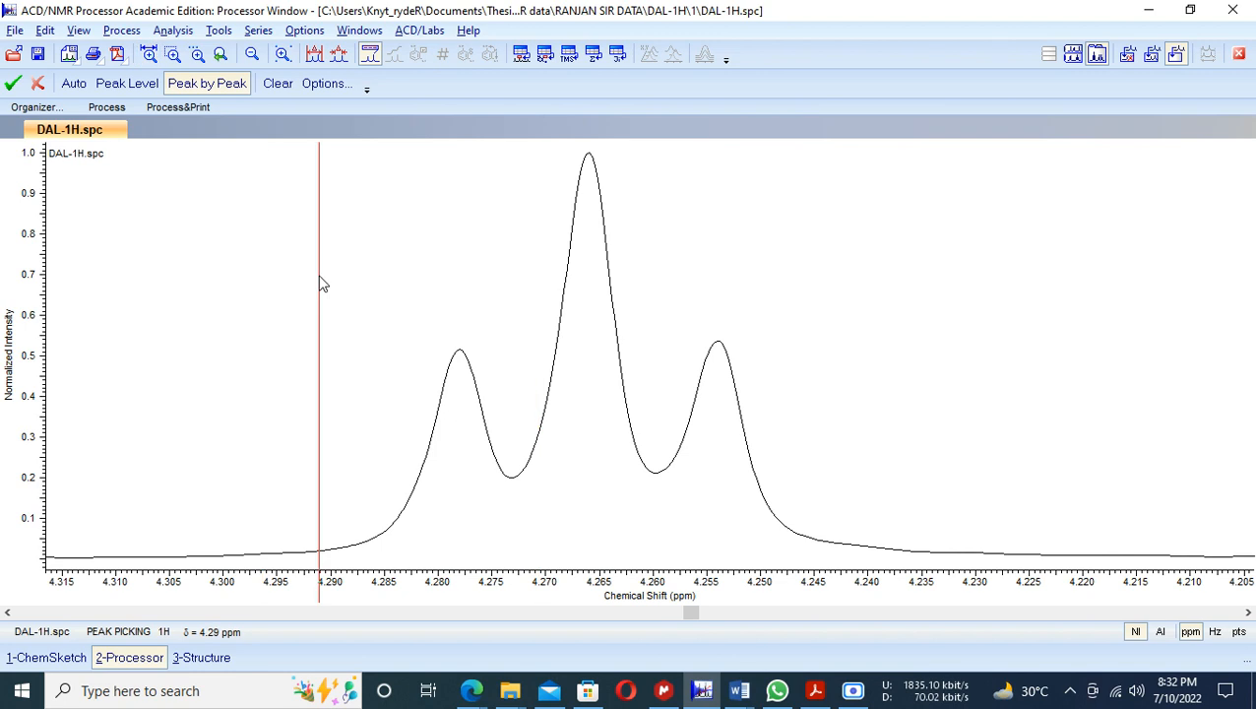
left_click(457, 336)
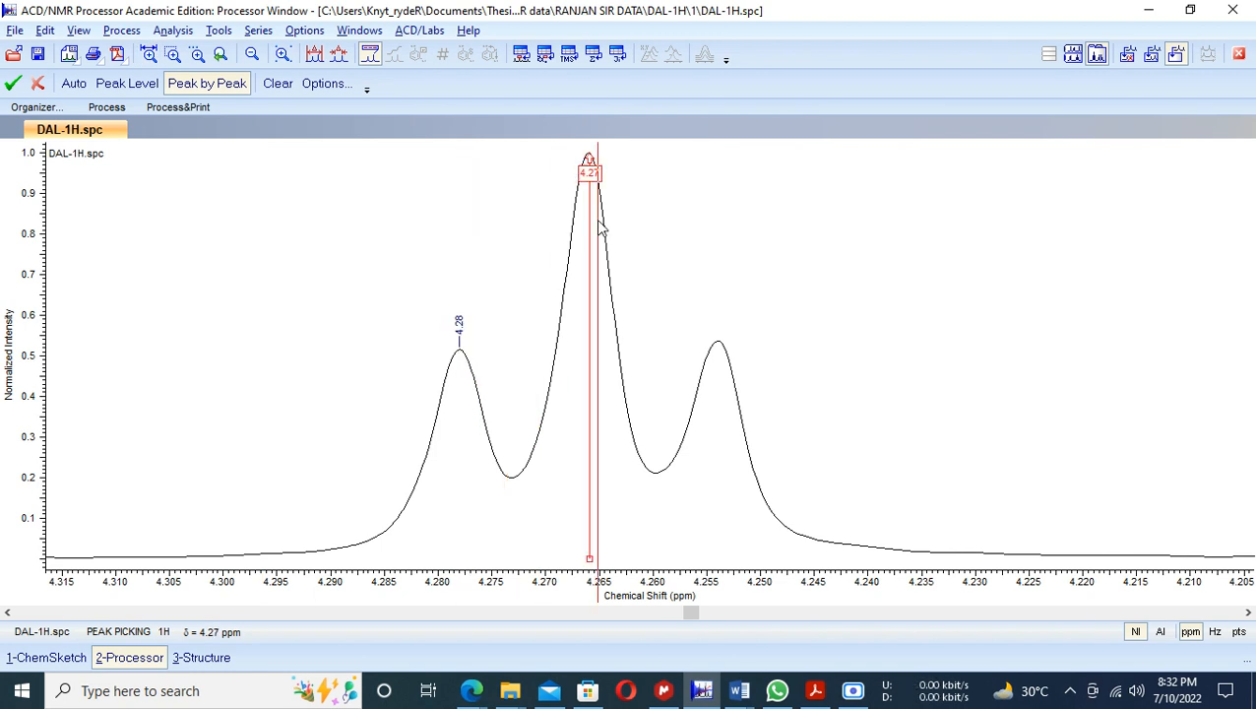
left_click(599, 179)
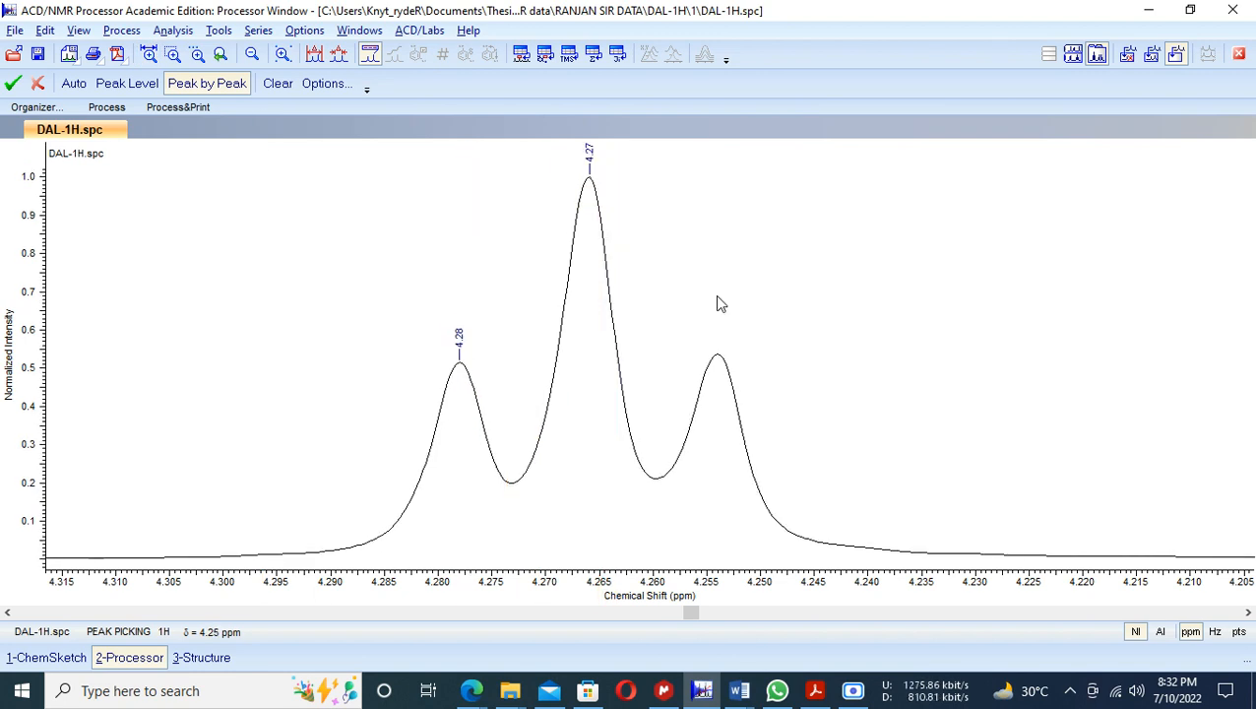
left_click(721, 356)
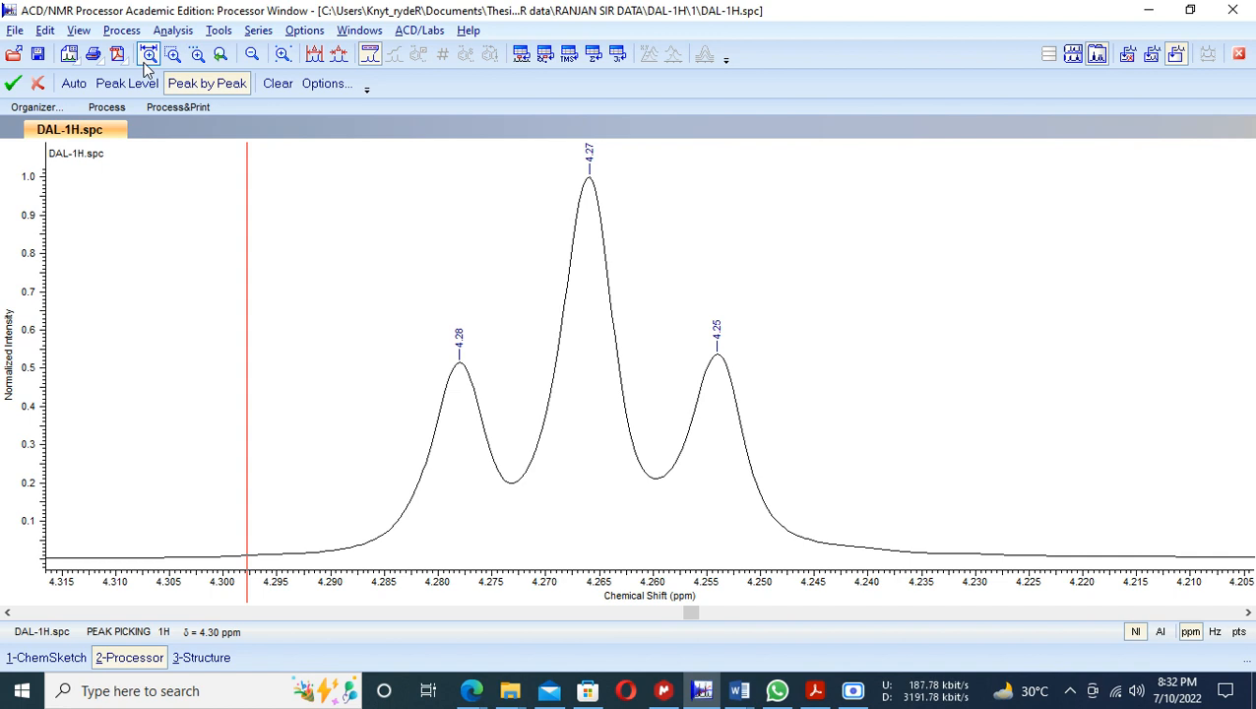
- Label the reference peak at 0.00 ppm and the small broad peak at 1.65 ppm
left_click(220, 54)
left_click(222, 55)
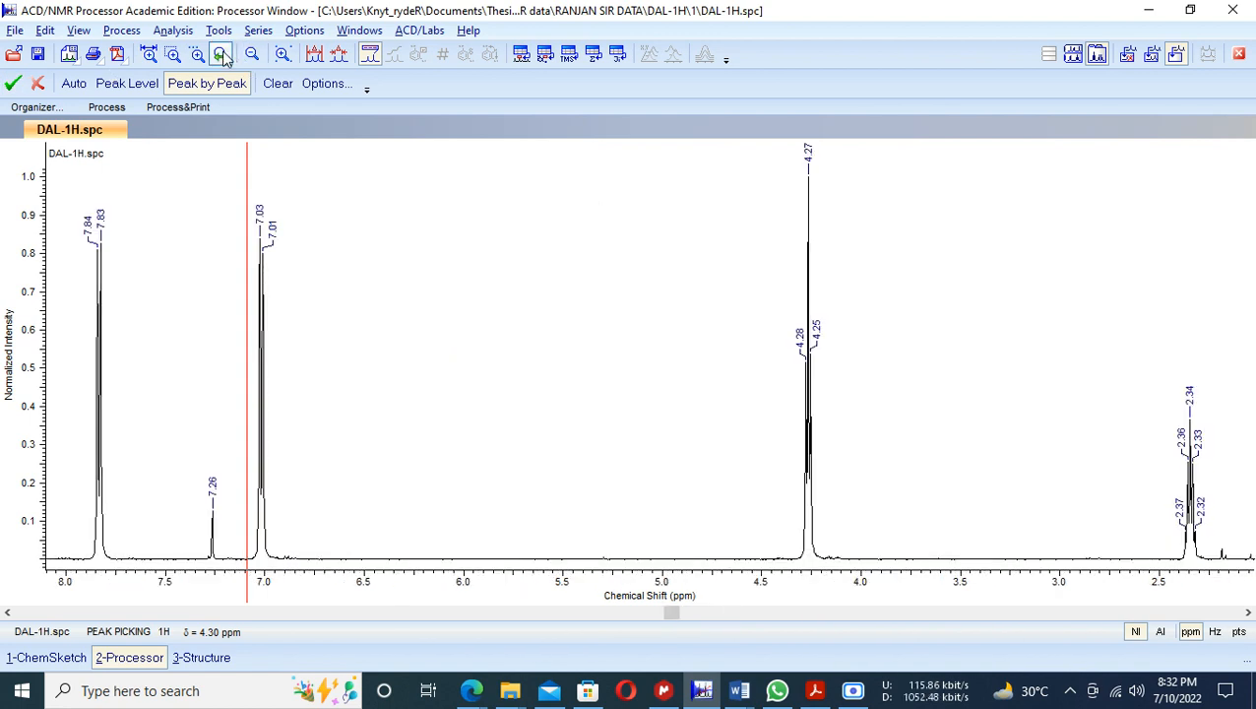
left_click(223, 55)
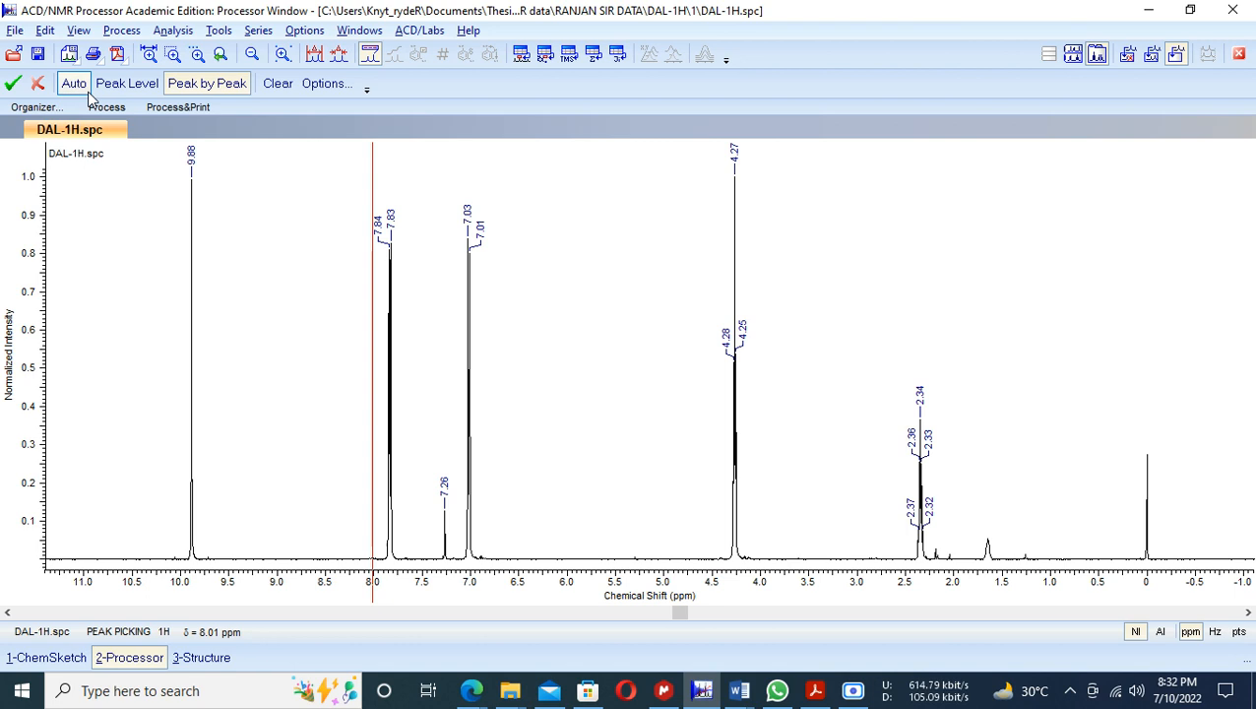
left_click(1151, 483)
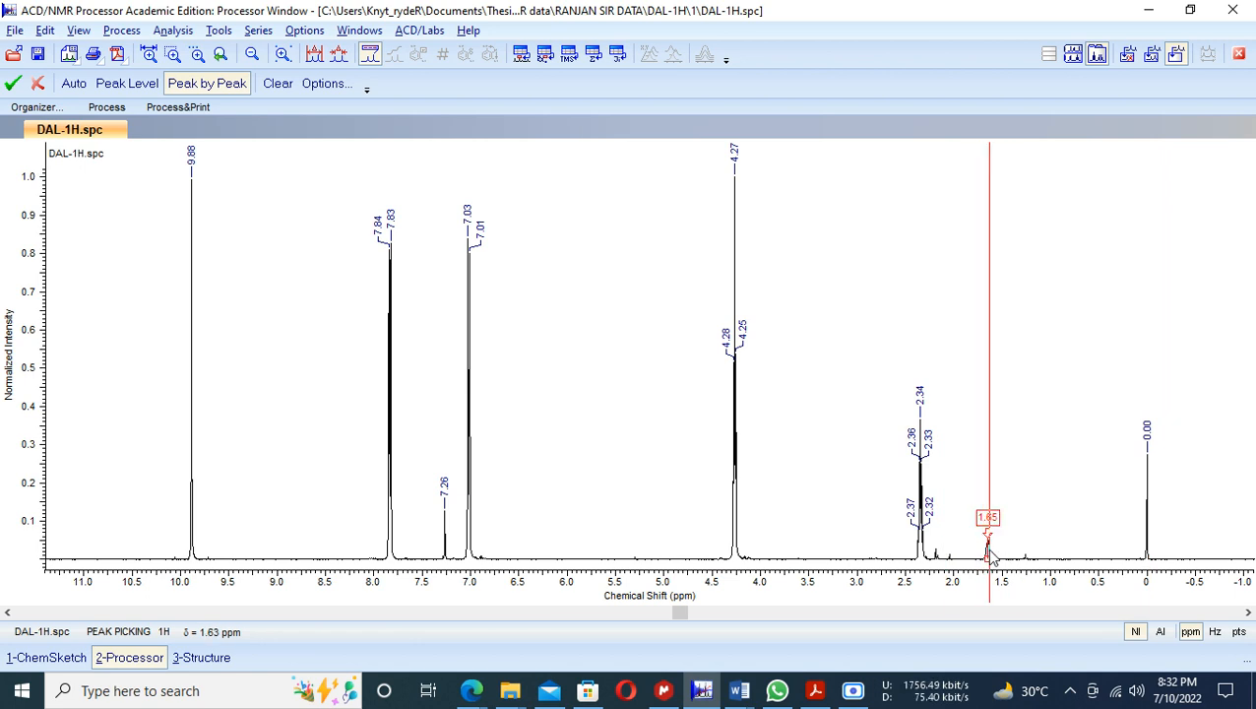
left_click(989, 558)
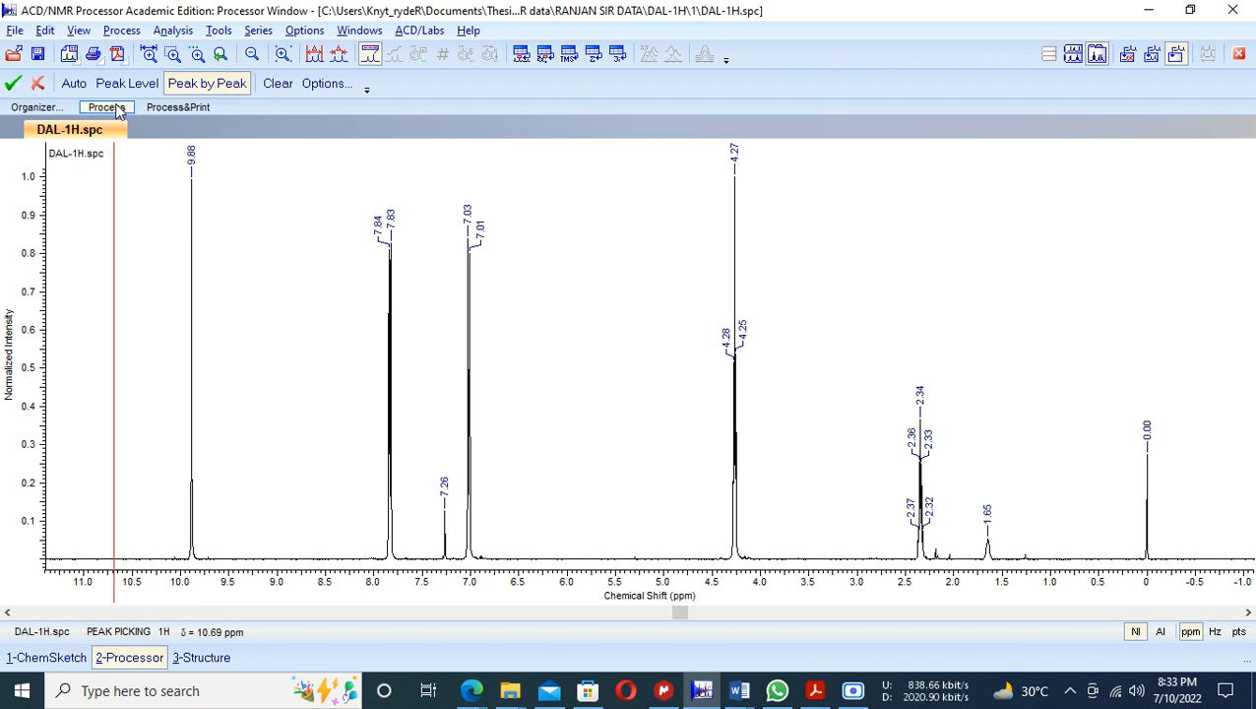
- Limit the displayed spectrum to about 10.8 to -0.5 ppm and copy it to the clipboard
left_click(146, 57)
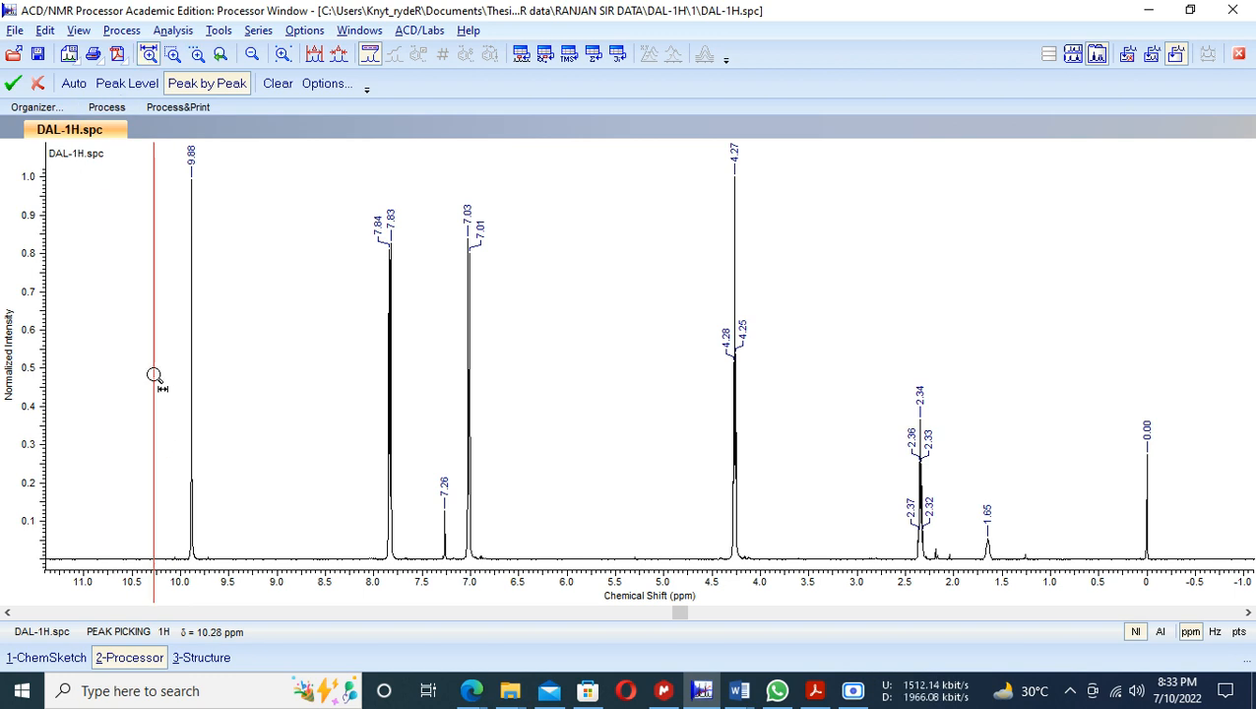
left_click_drag(146, 357, 1186, 414)
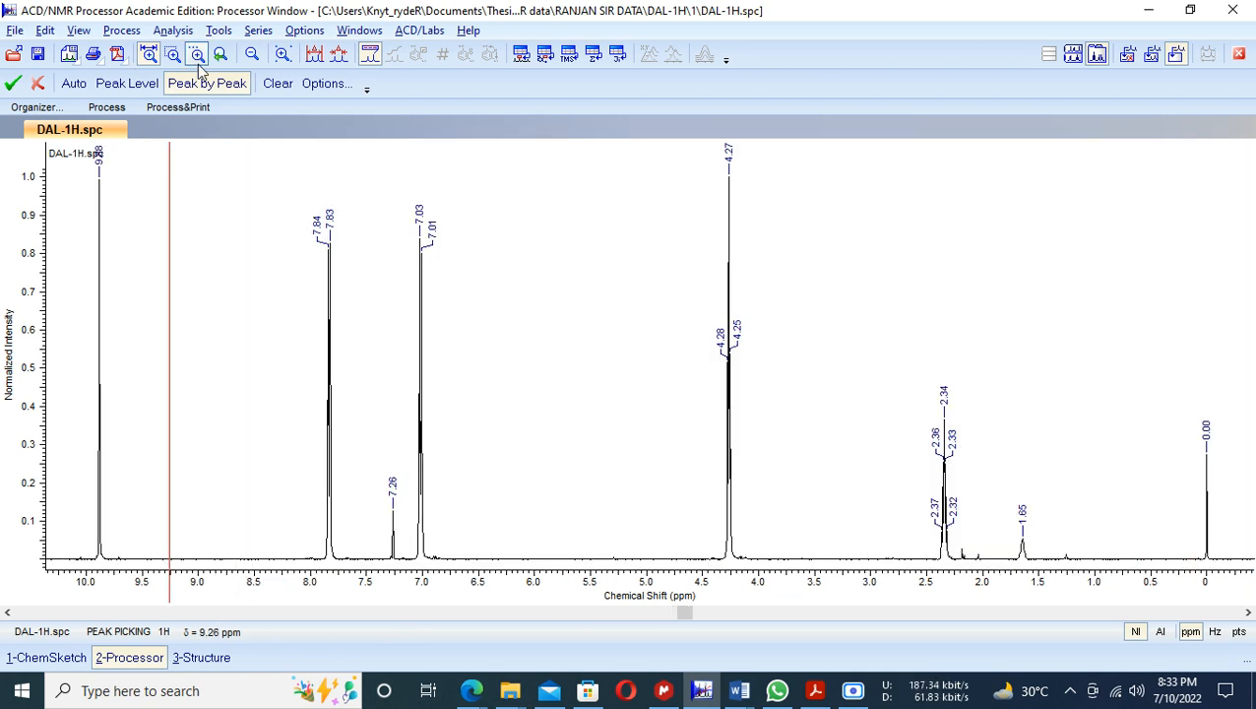
left_click(221, 54)
left_click_drag(103, 234, 1192, 276)
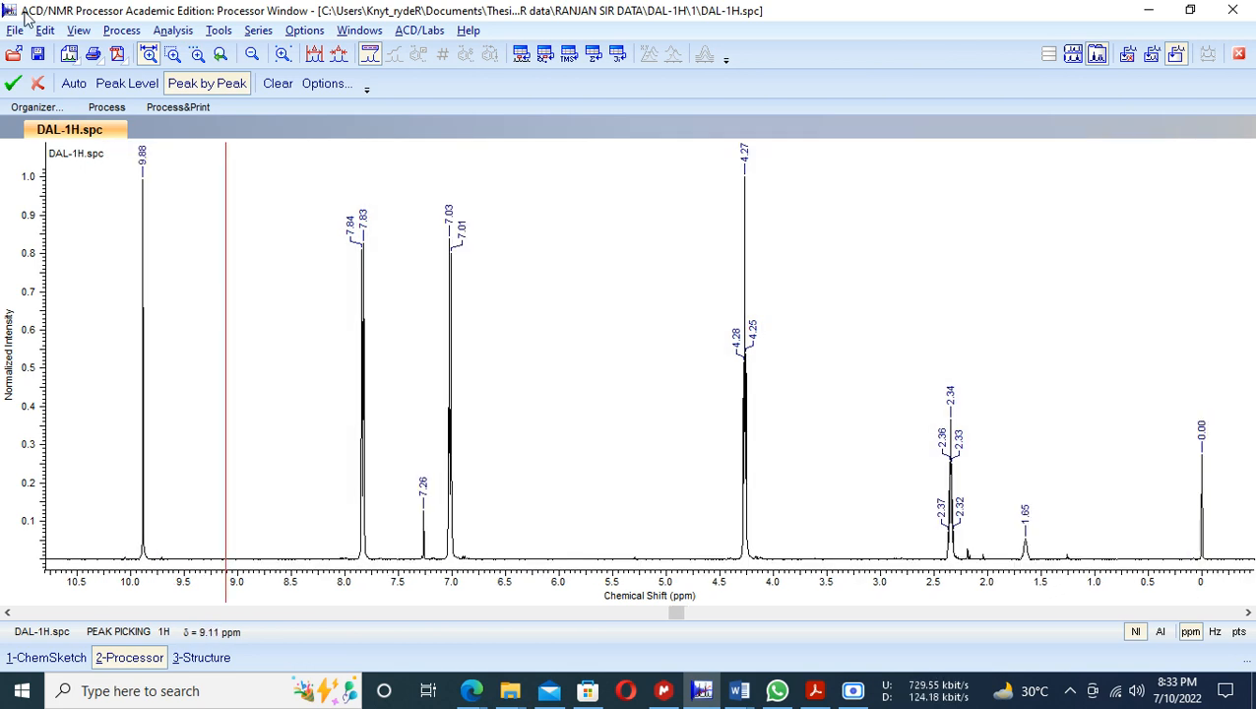
left_click(78, 29)
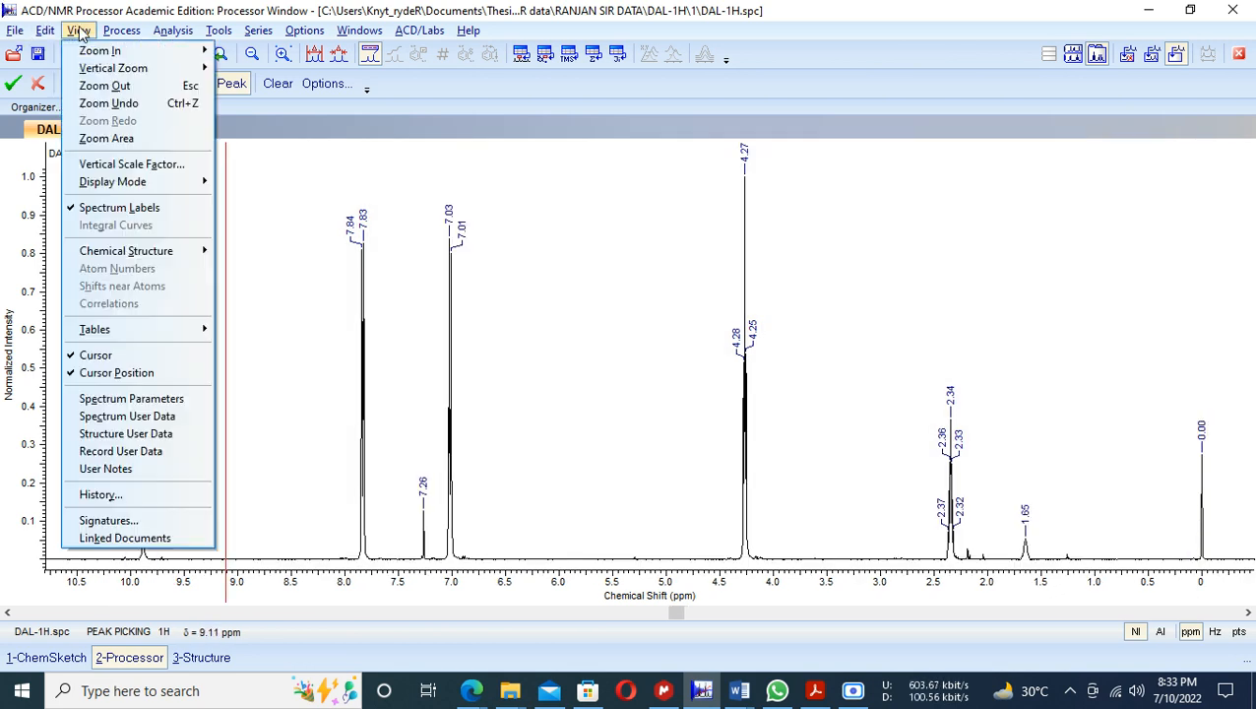
mouse_move(49, 31)
mouse_move(108, 76)
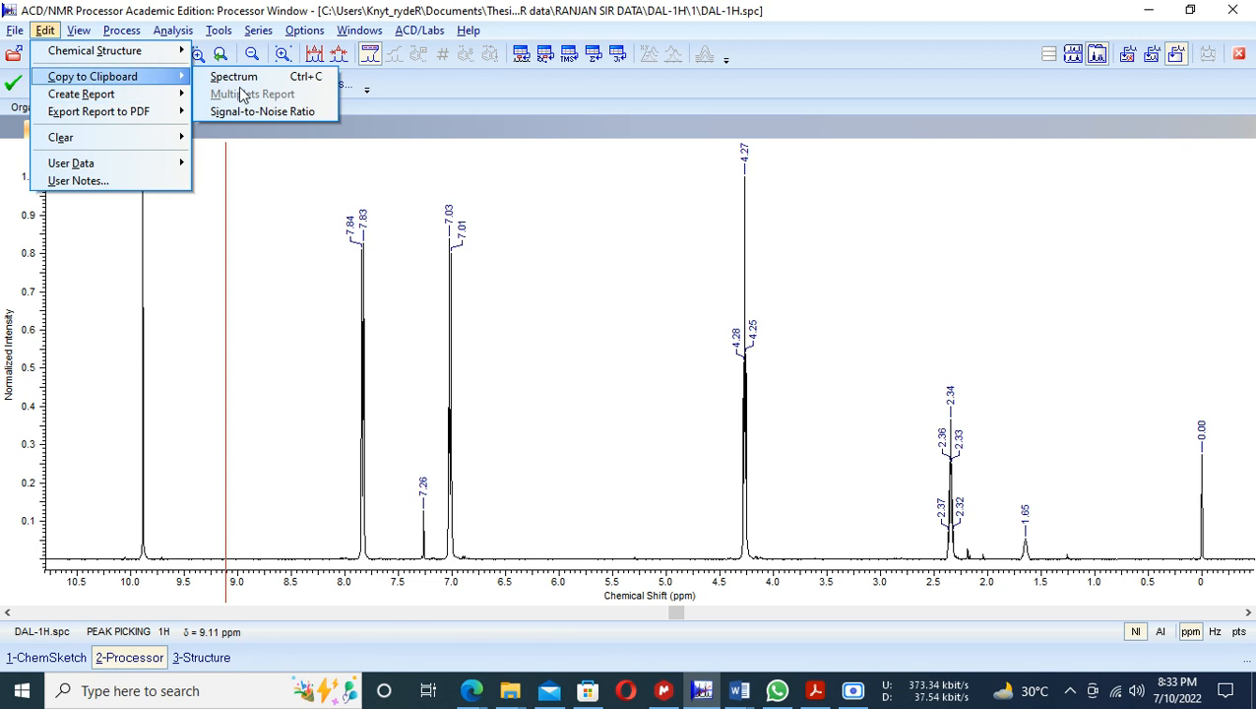
left_click(237, 76)
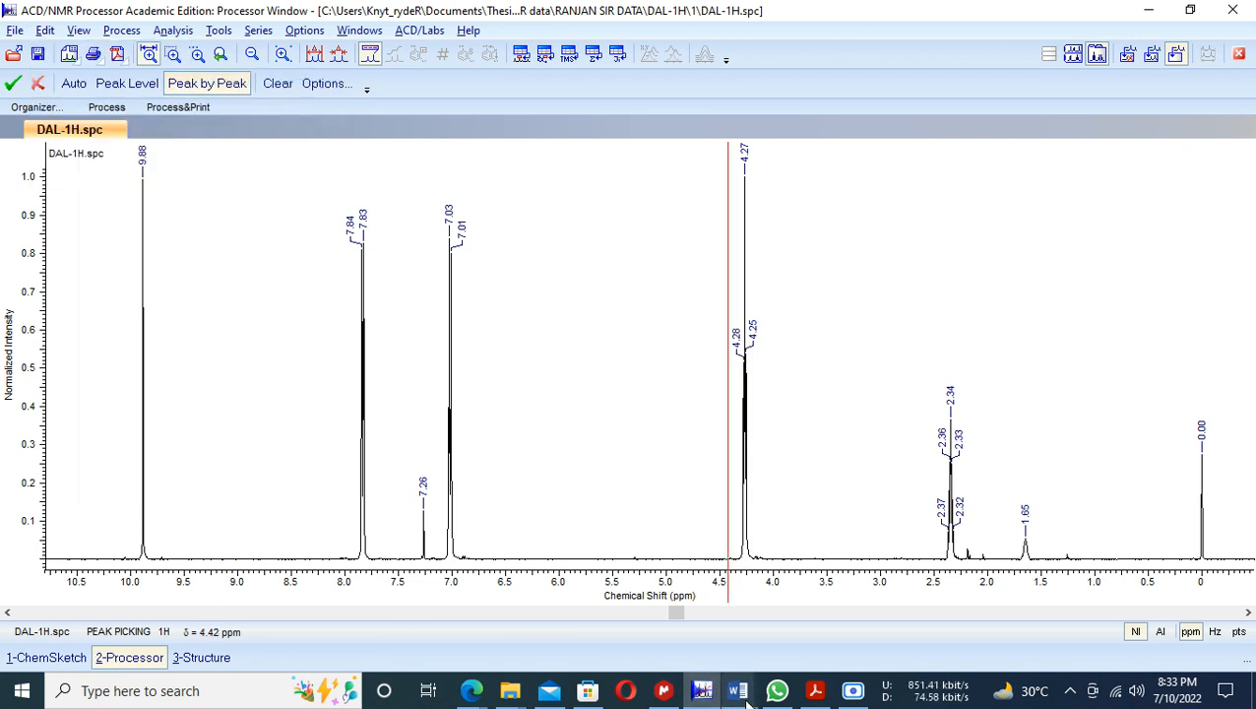
- Switch to the Word document Document1 and replace its QQ-1H spectrum with the copied DAL-1H spectrum
mouse_move(745, 701)
left_click(656, 615)
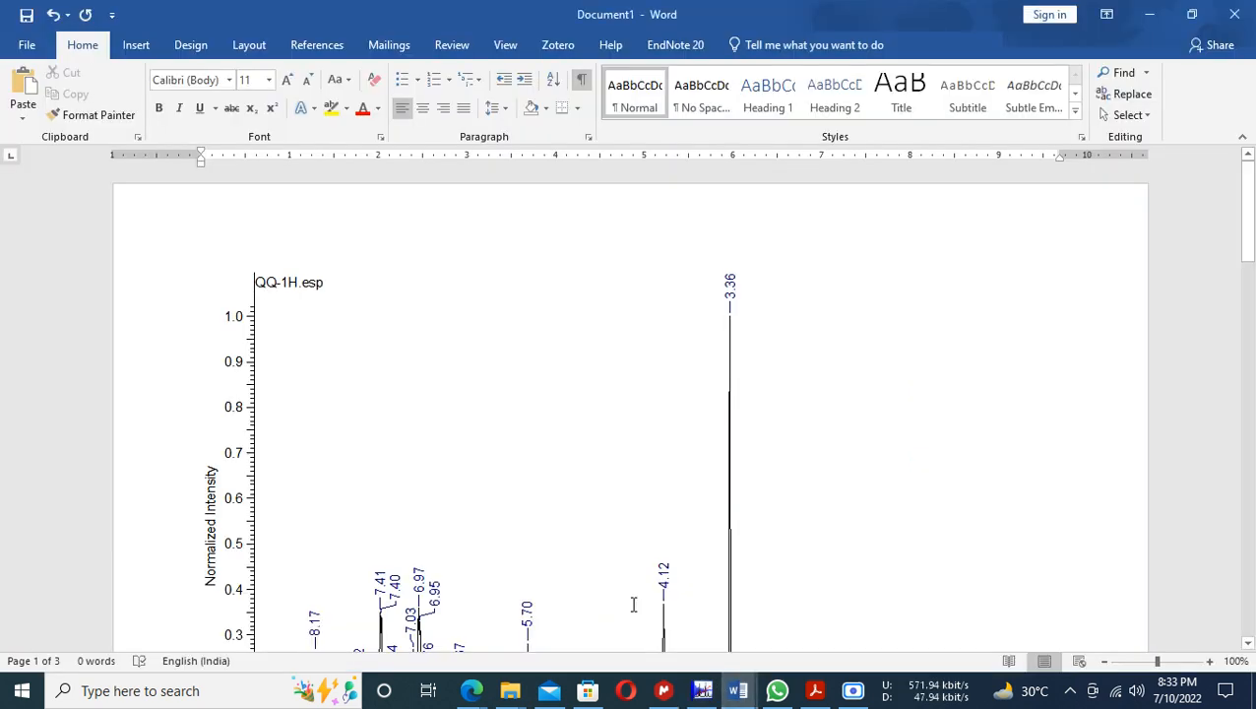
left_click(612, 605)
key("Delete")
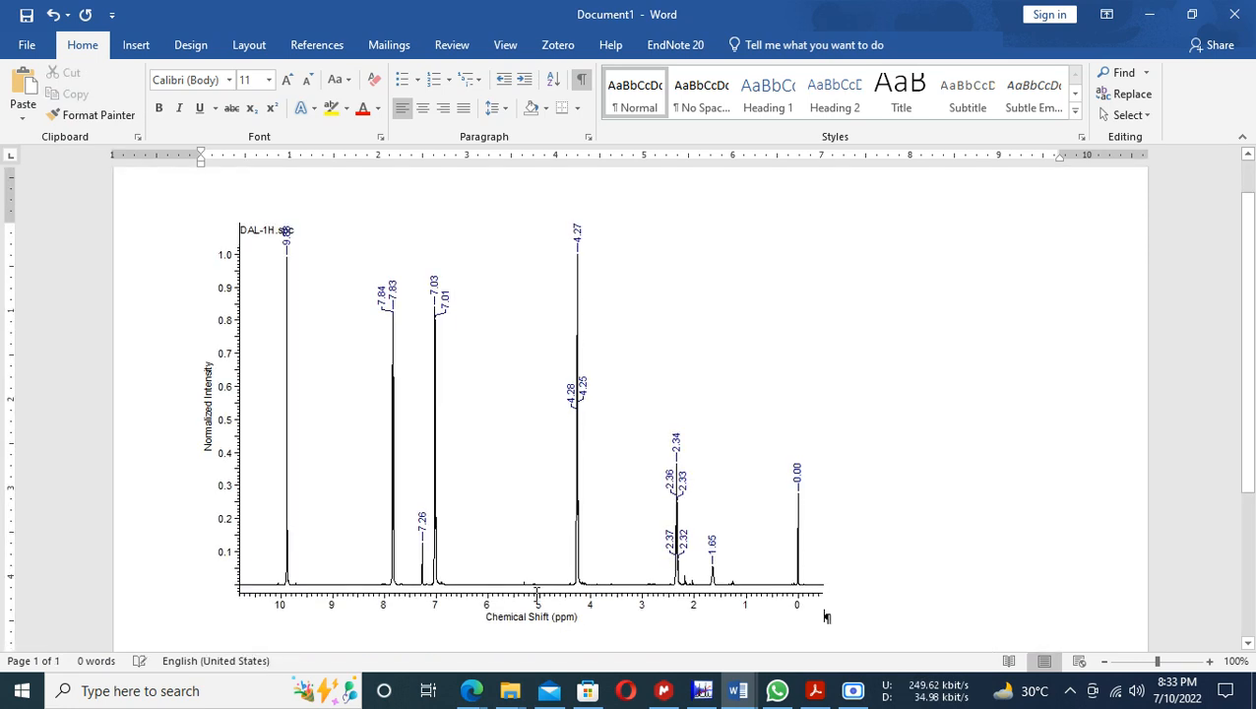
left_click(471, 404)
scroll(783, 558, "down", 3)
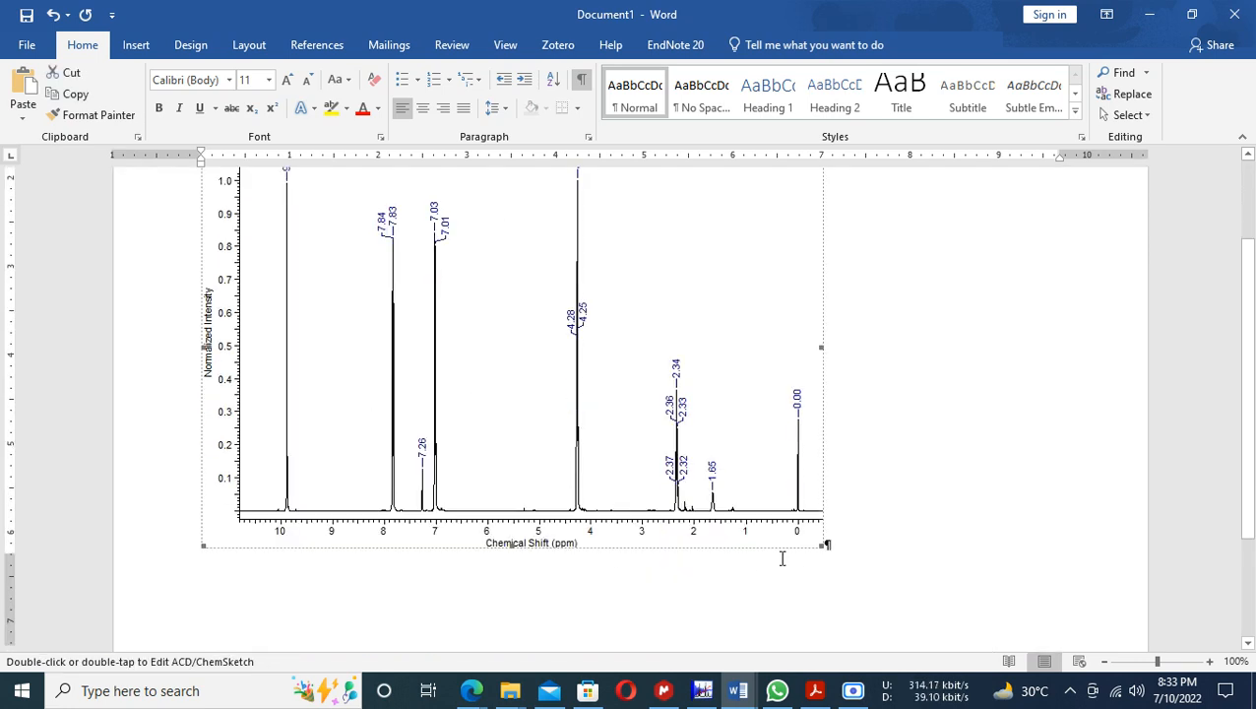
- Enlarge the pasted DAL-1H spectrum proportionally until it fills the text width of the page
left_click_drag(823, 390, 1057, 531)
left_click(1116, 446)
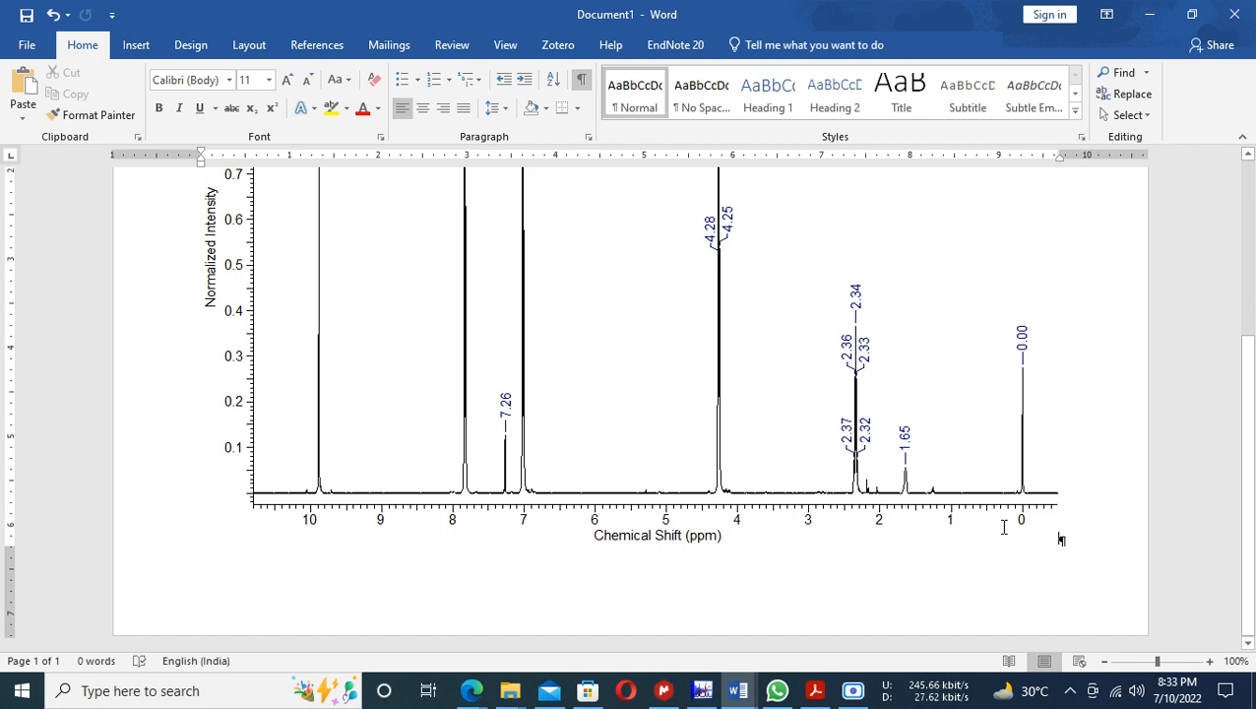
scroll(891, 561, "up", 5)
scroll(896, 561, "down", 5)
- Insert a page break after the full DAL-1H spectrum to start a new page
left_click(132, 49)
left_click(44, 115)
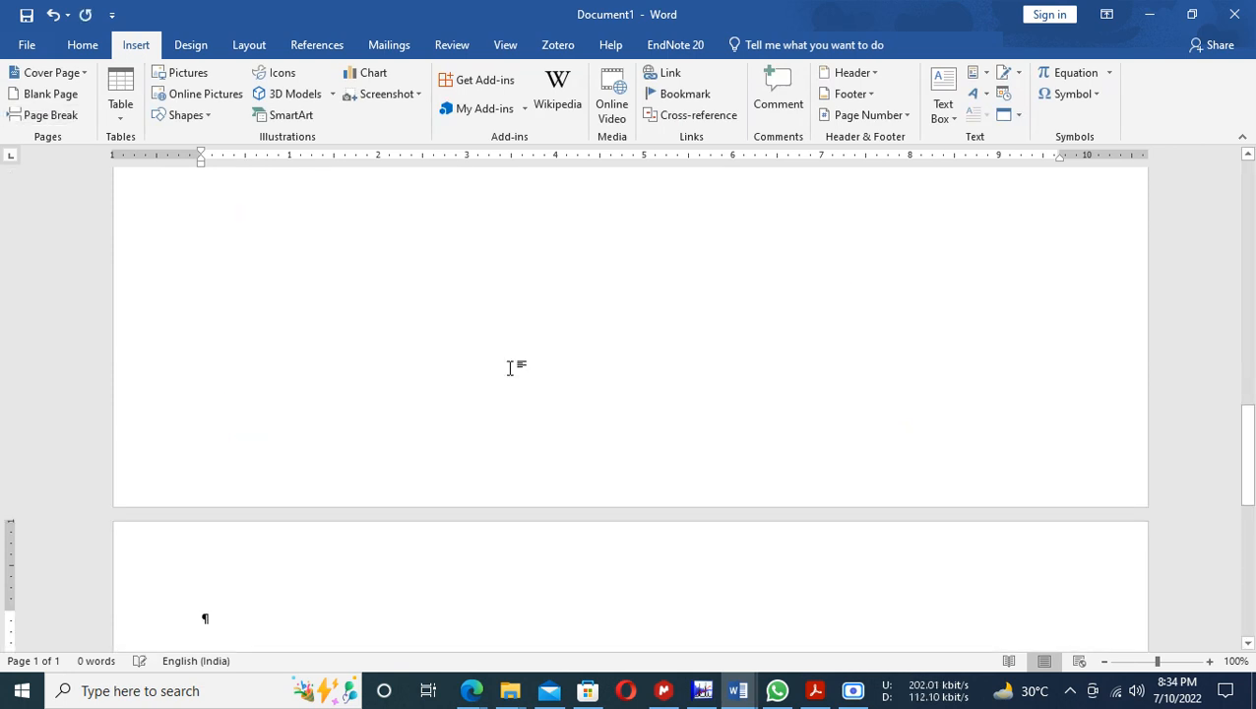
scroll(553, 431, "up", 10)
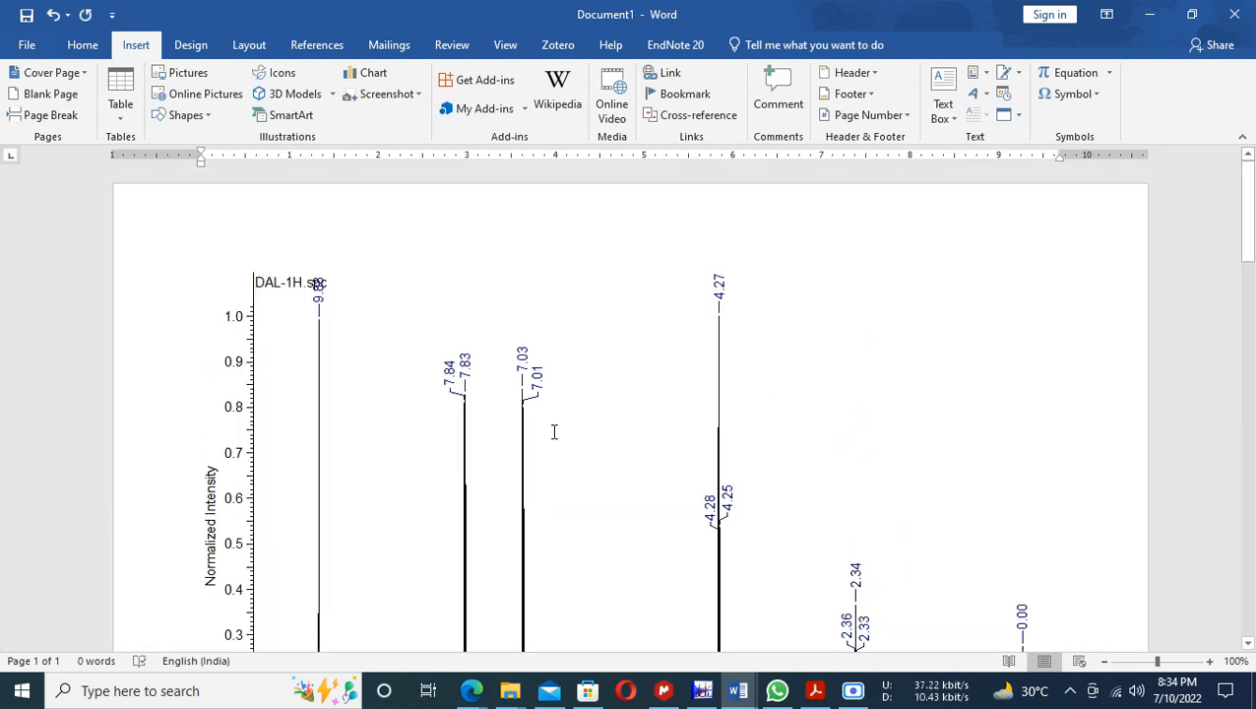
- Switch to ACD/NMR Processor, accept the picked peaks and zoom the spectrum to about 8.2 to 6.6 ppm
key("alt+Tab")
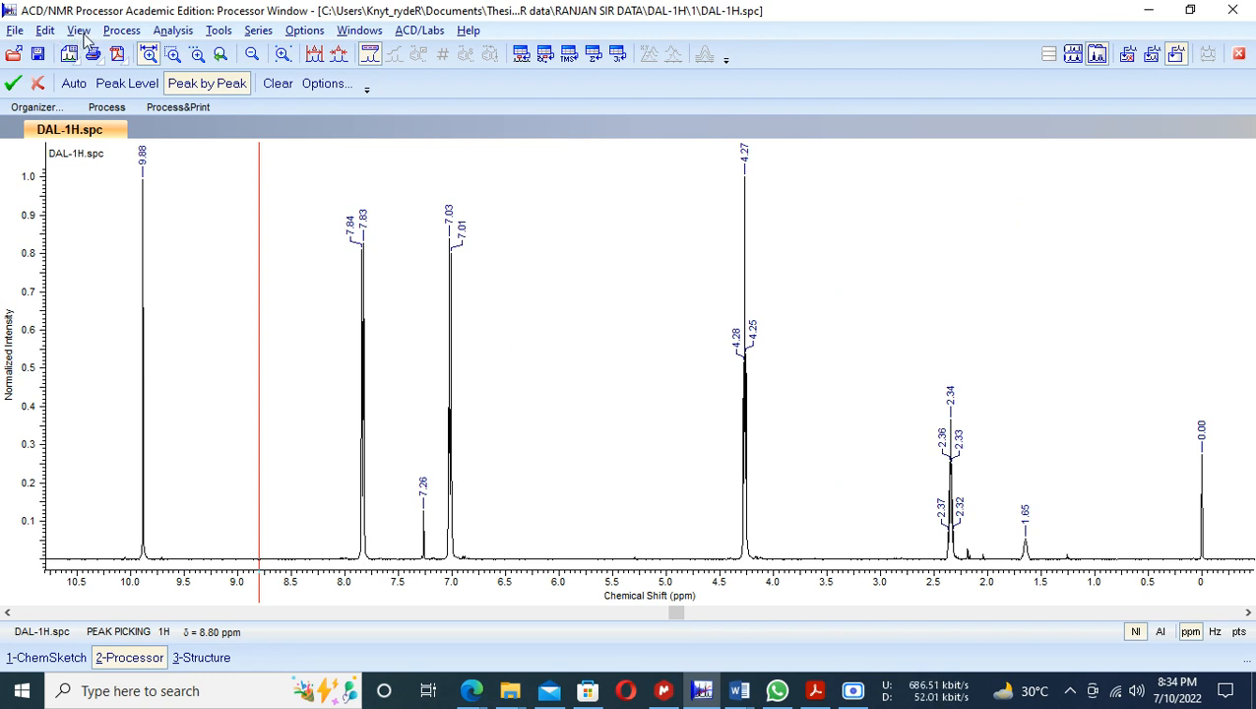
left_click(15, 84)
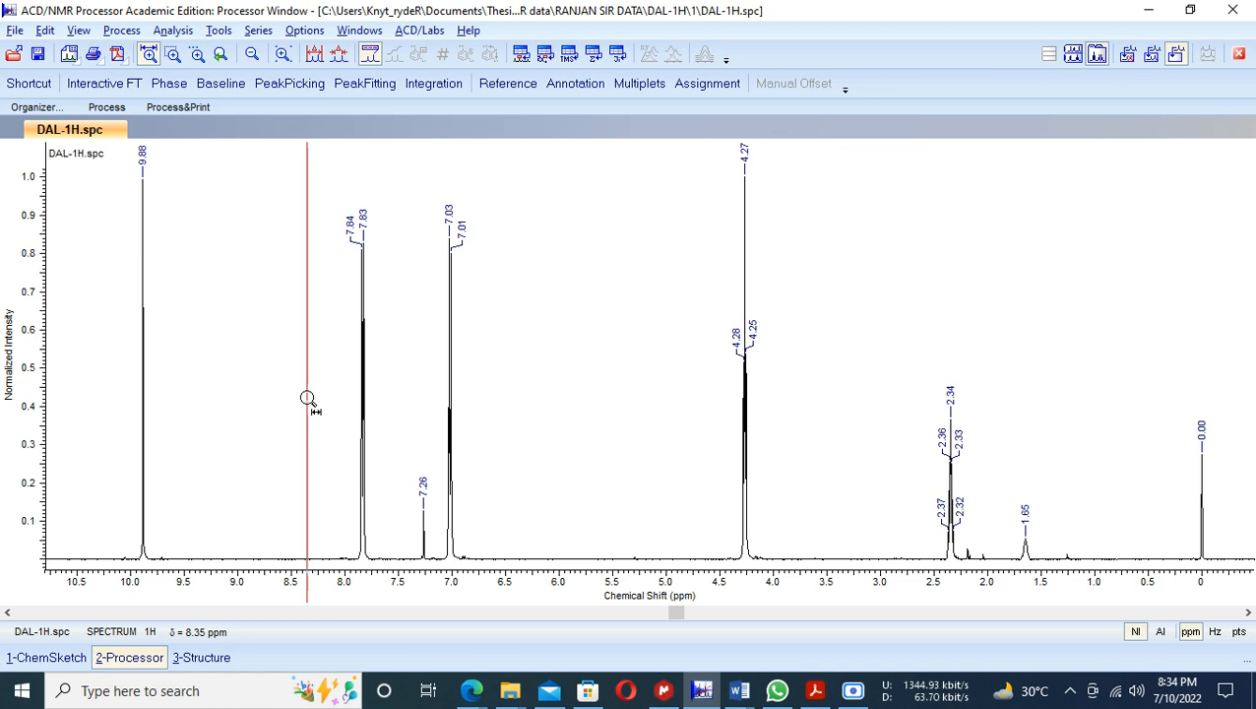
left_click_drag(320, 396, 493, 414)
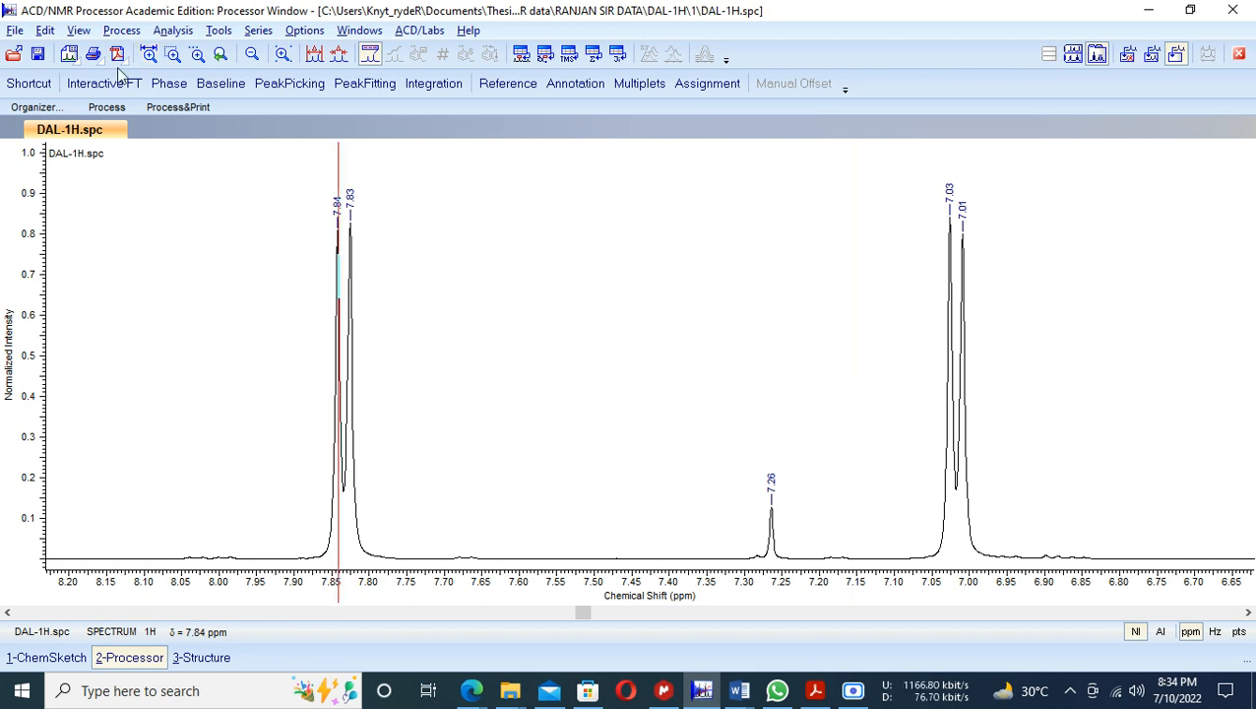
- Copy the zoomed aromatic region of the spectrum to the clipboard
left_click(78, 29)
mouse_move(39, 35)
mouse_move(148, 76)
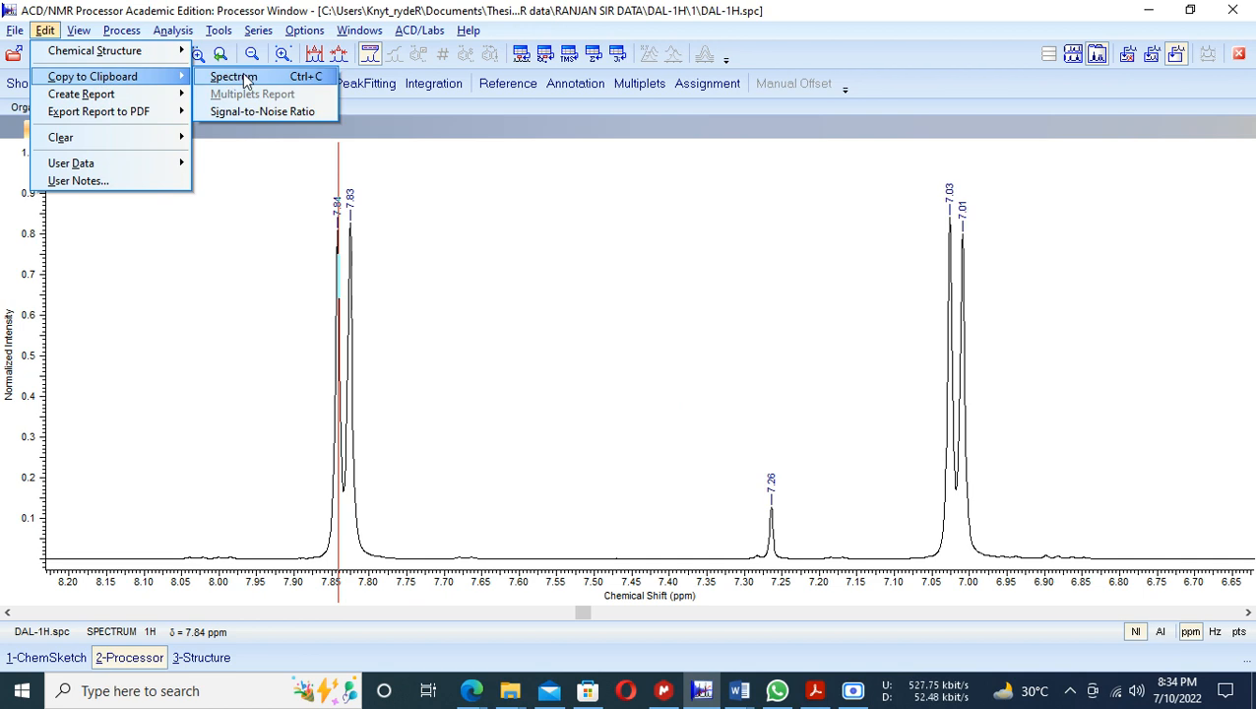
left_click(242, 77)
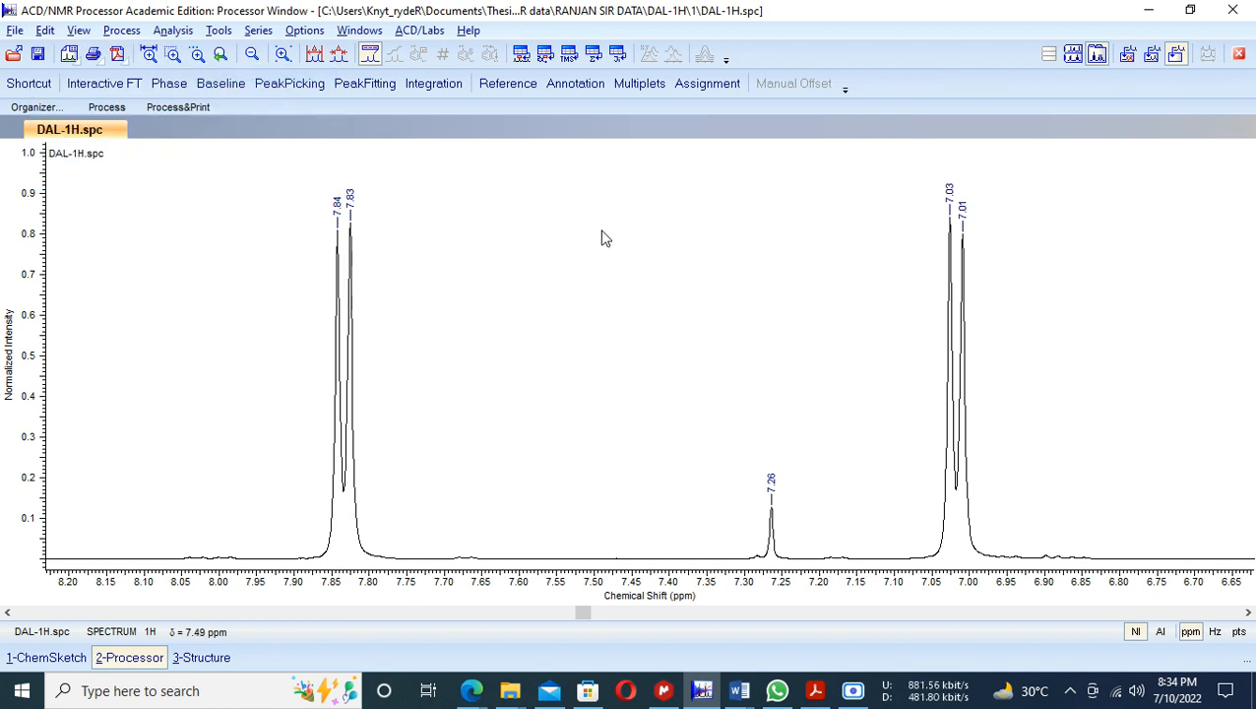
- Switch to the Word document Document1 and paste the copied aromatic region before the page break on page 2
left_click(749, 693)
left_click(820, 612)
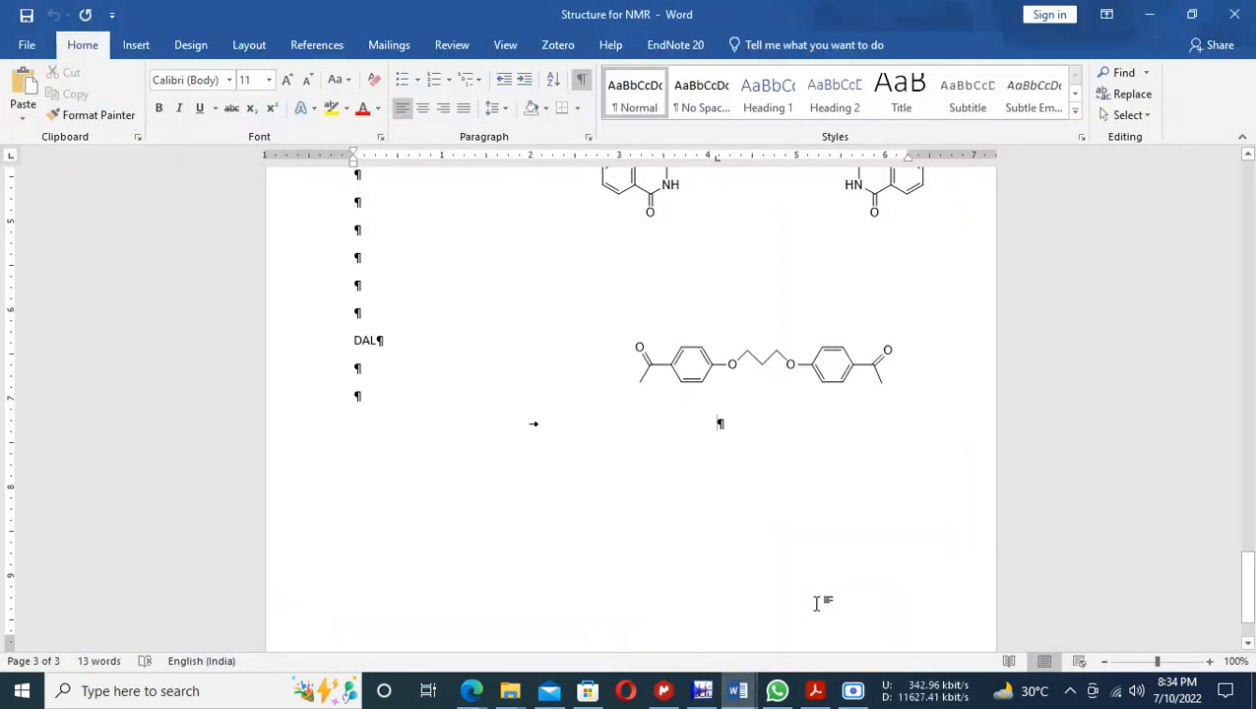
left_click(738, 690)
left_click(638, 630)
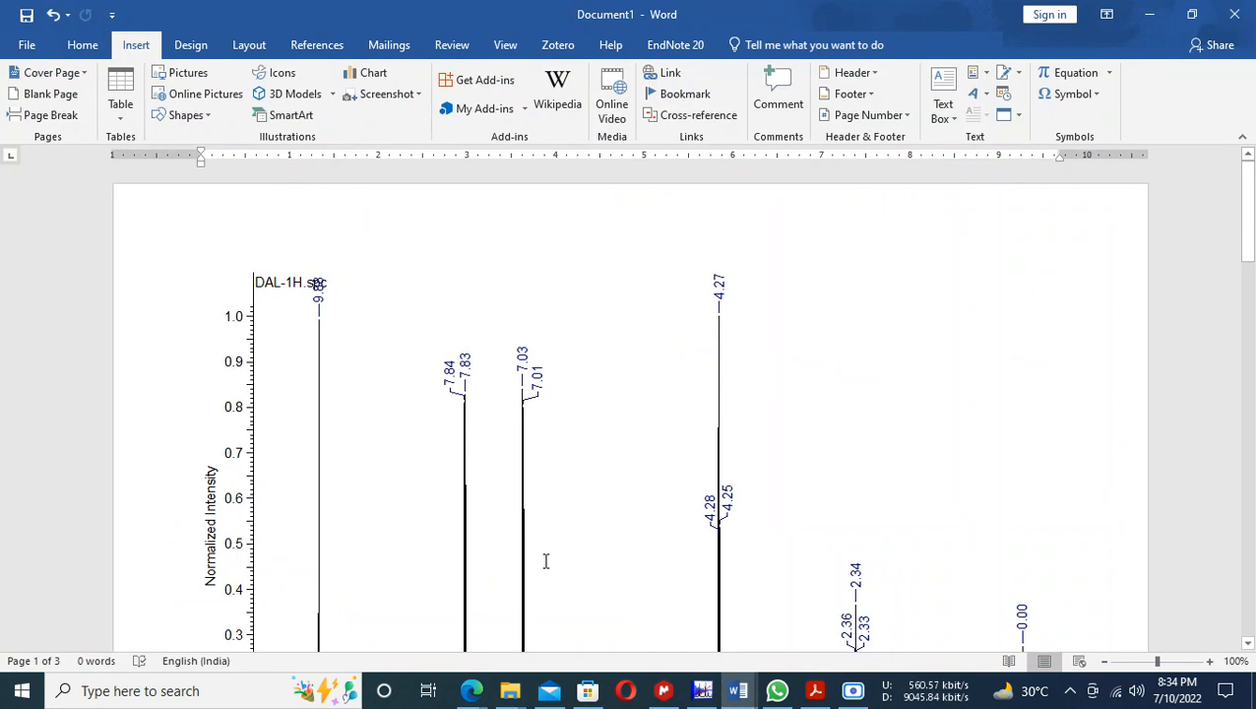
scroll(539, 544, "down", 10)
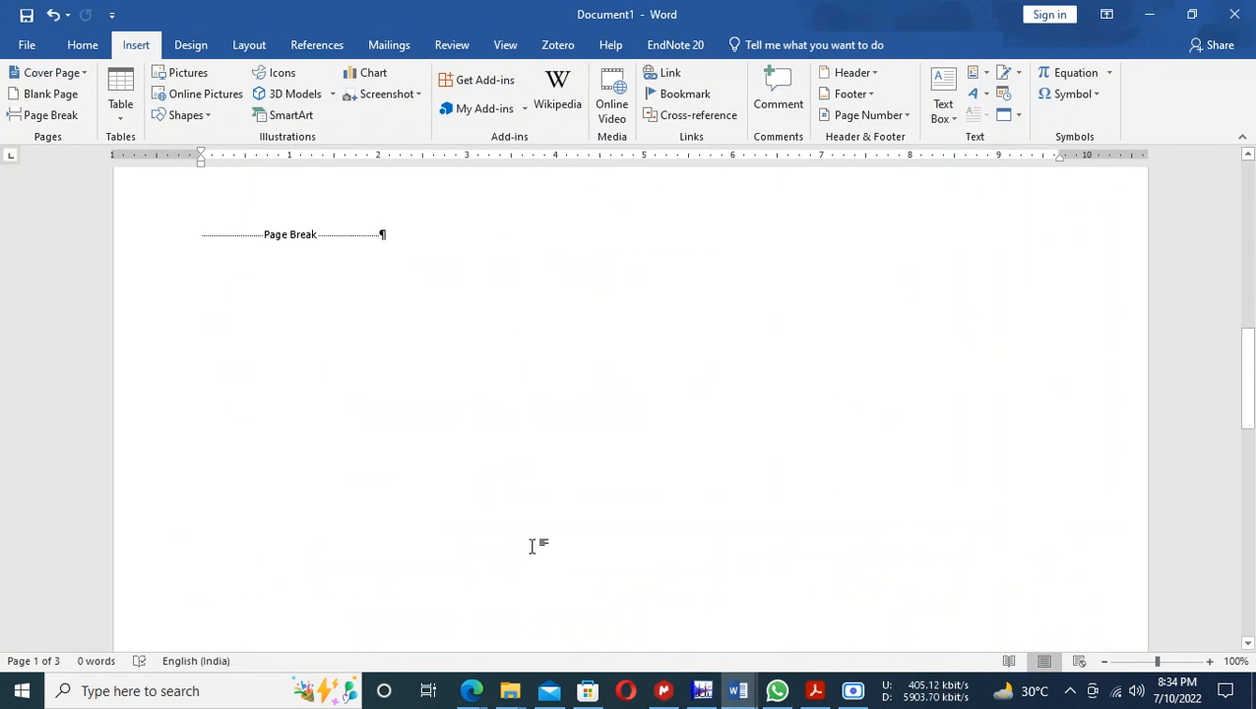
left_click(192, 226)
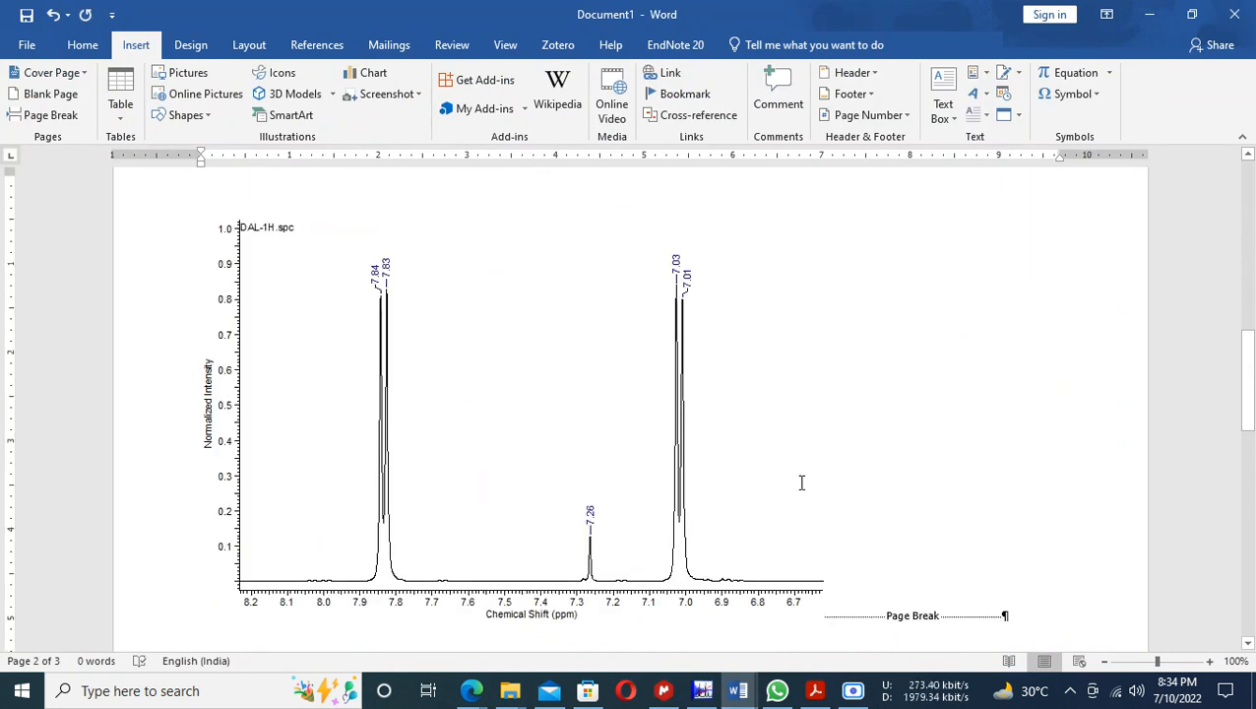
- Enlarge the aromatic-region spectrum on page 2 proportionally to the full text width
scroll(801, 480, "down", 4)
scroll(966, 419, "up", 3)
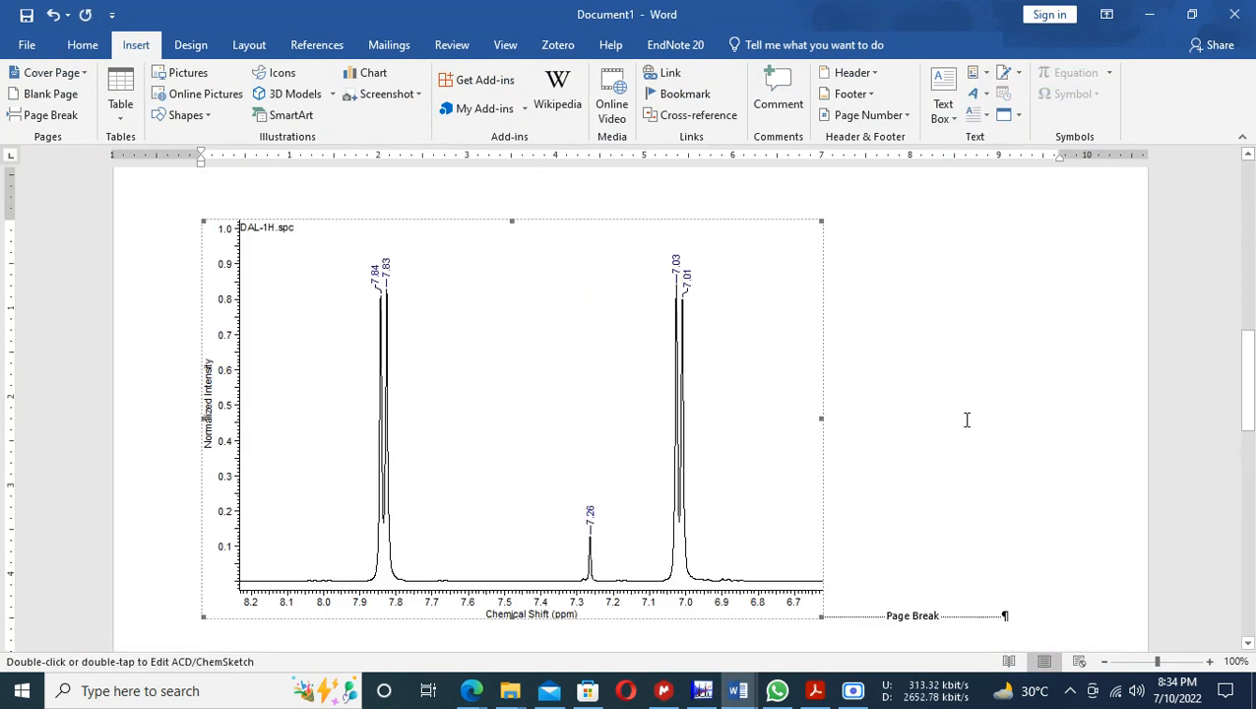
scroll(966, 420, "down", 3)
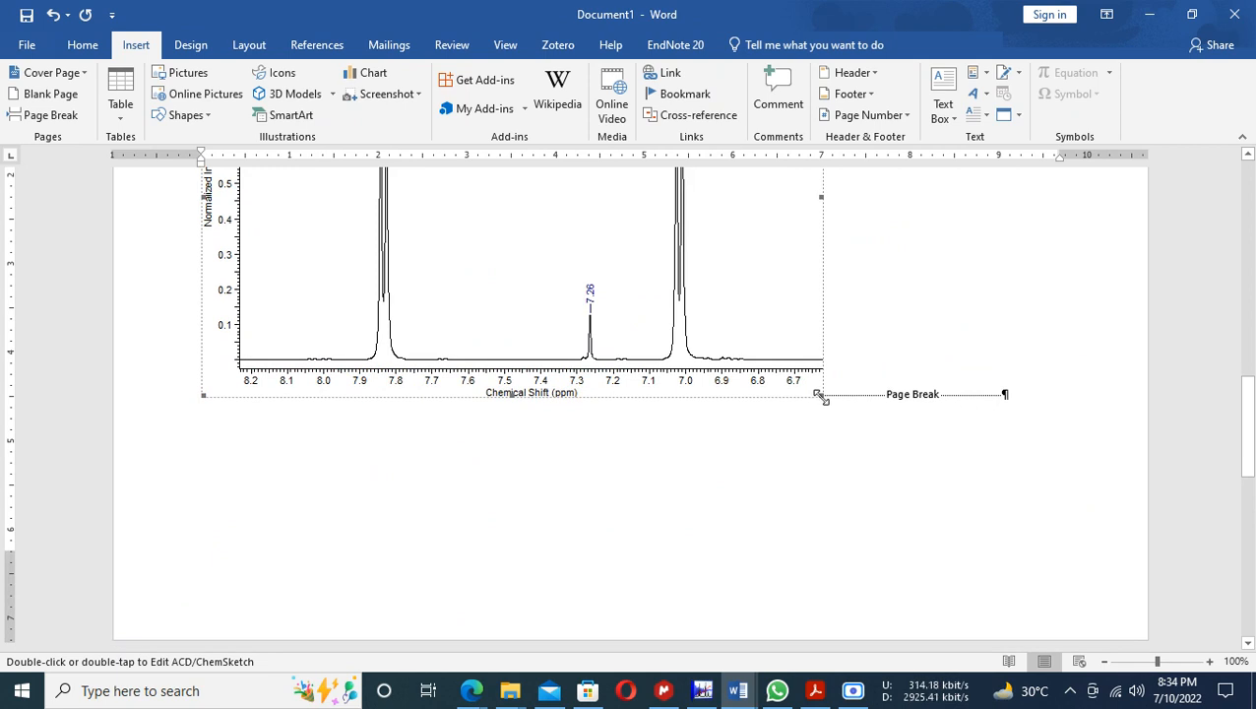
left_click_drag(822, 396, 1019, 552)
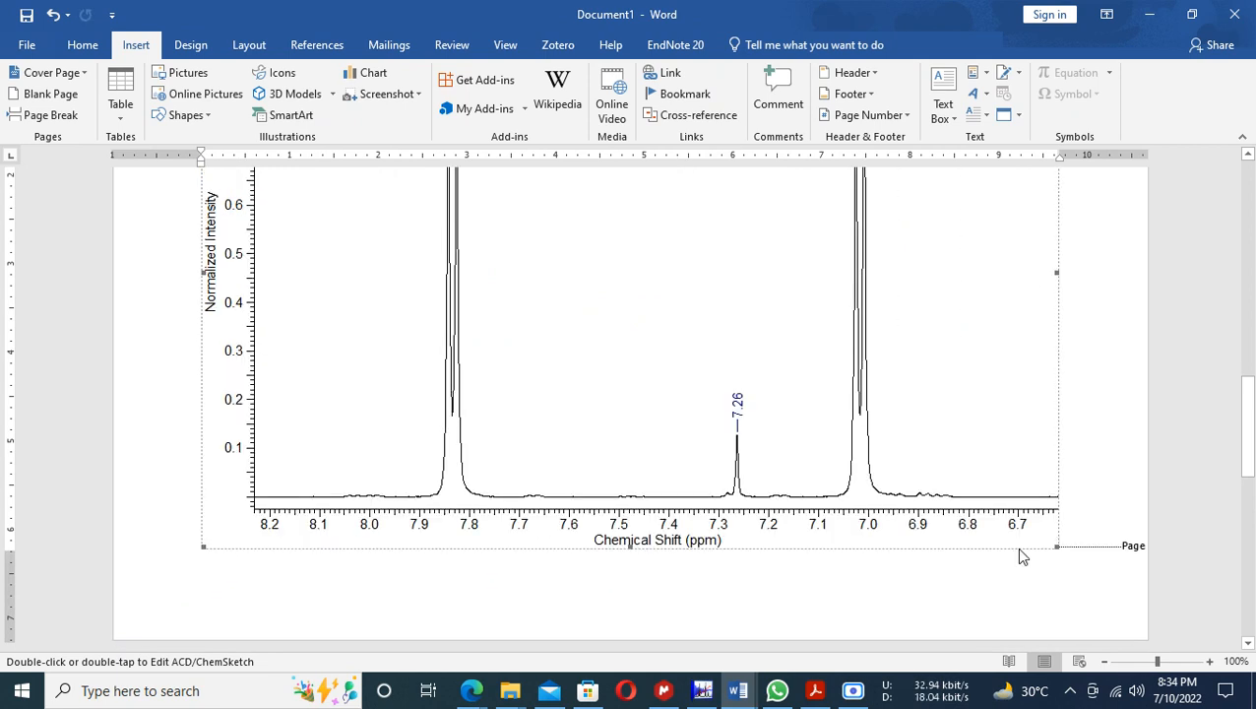
left_click(1132, 424)
scroll(1027, 451, "up", 4)
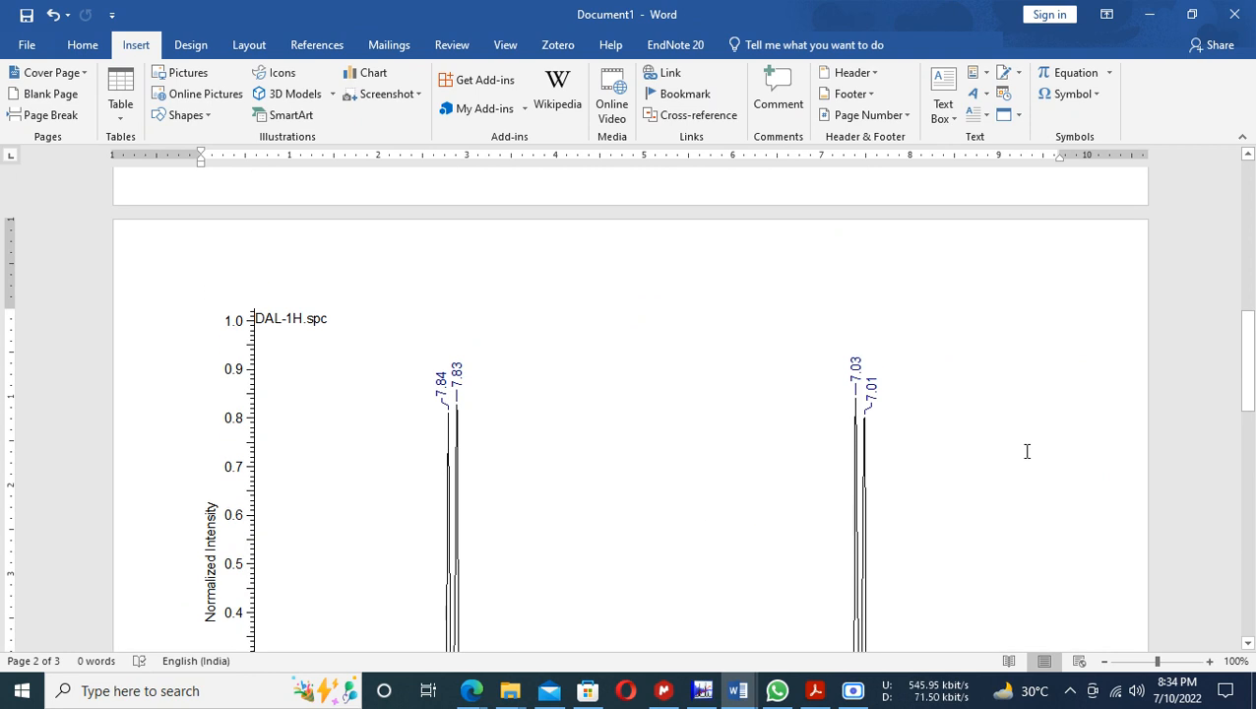
scroll(1027, 451, "down", 5)
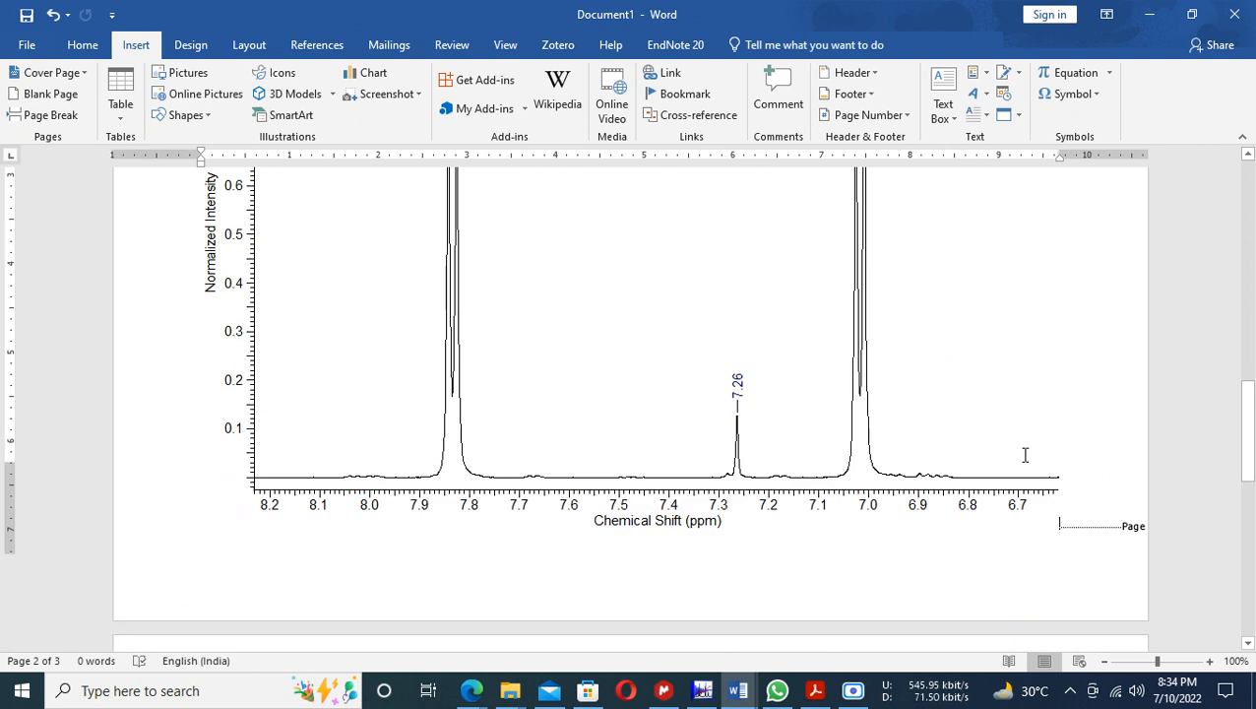
- Insert a page break after the enlarged aromatic-region spectrum on page 2
left_click(30, 115)
scroll(525, 373, "down", 3)
scroll(525, 373, "up", 15)
scroll(523, 373, "up", 3)
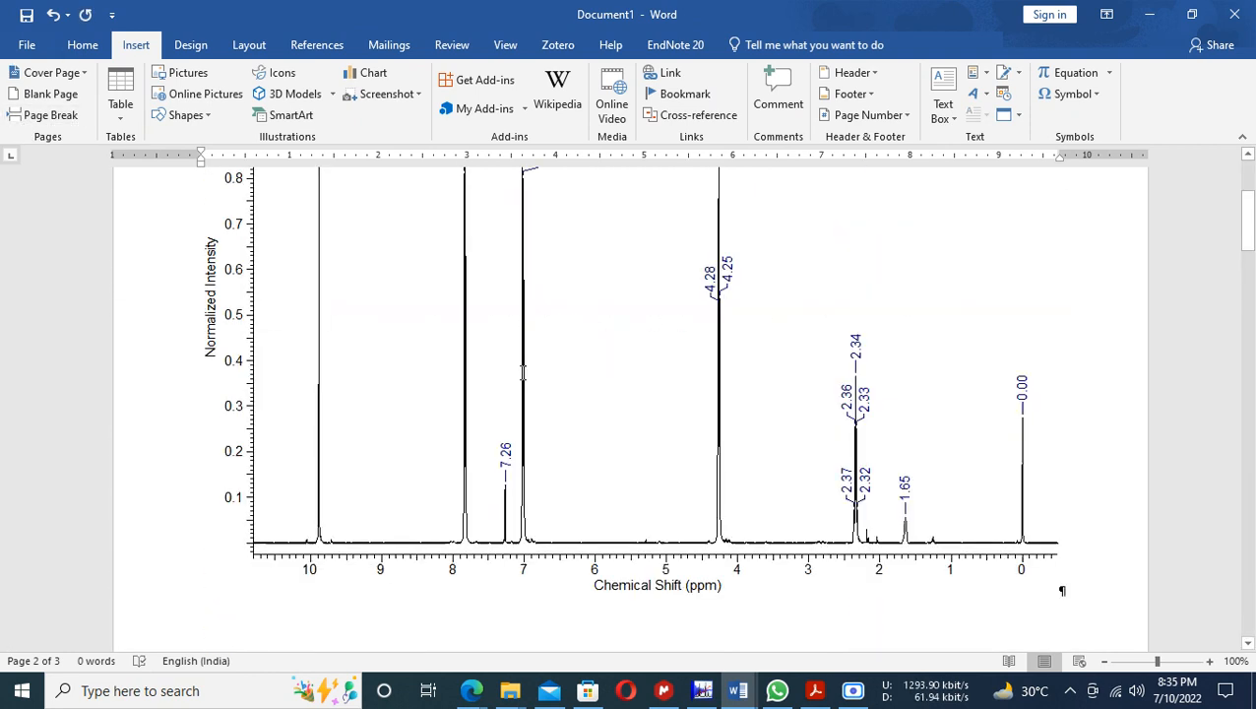
- Switch to ACD/NMR Processor, restore the wider spectrum view and zoom to about 5.0 to 1.3 ppm
key("alt+Tab")
key("alt+Tab")
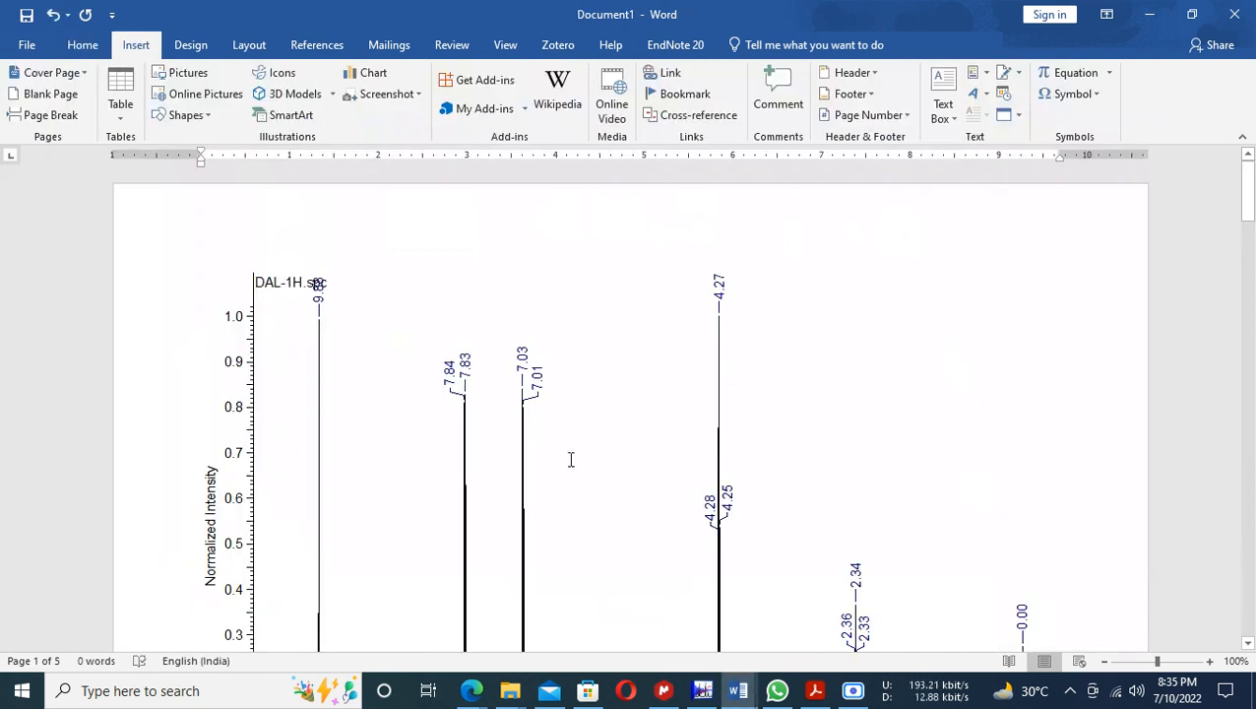
left_click(702, 690)
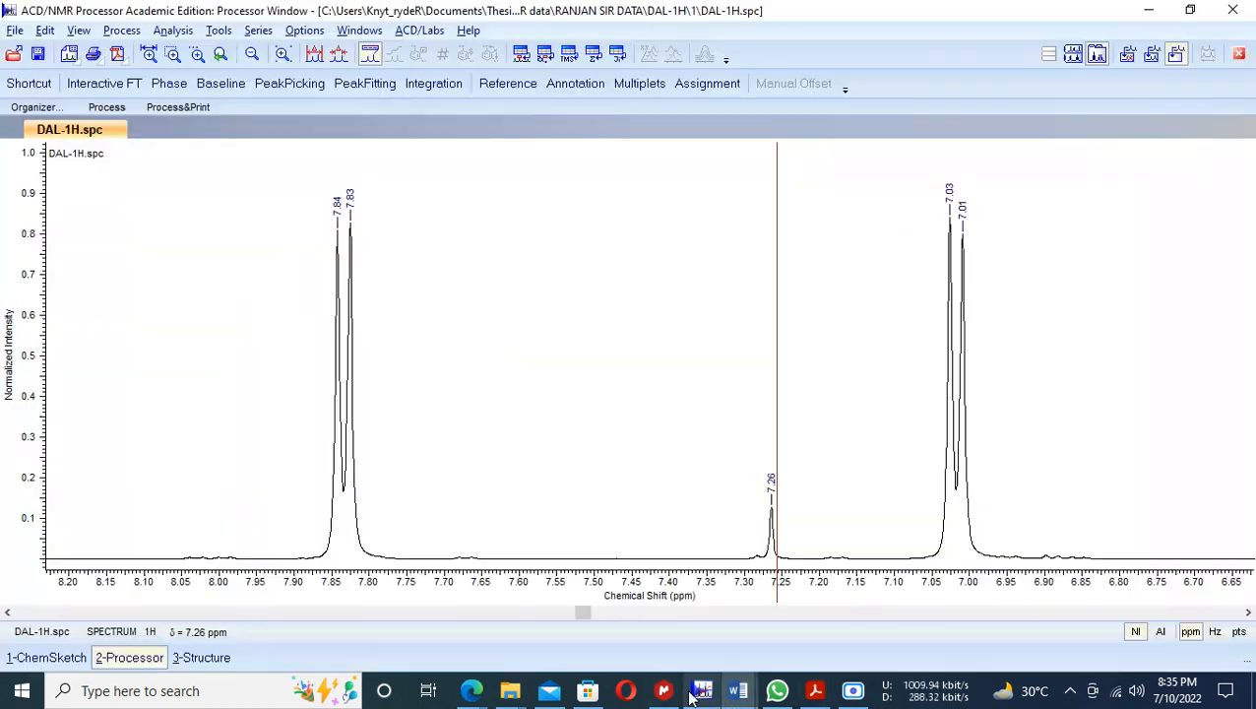
left_click(224, 59)
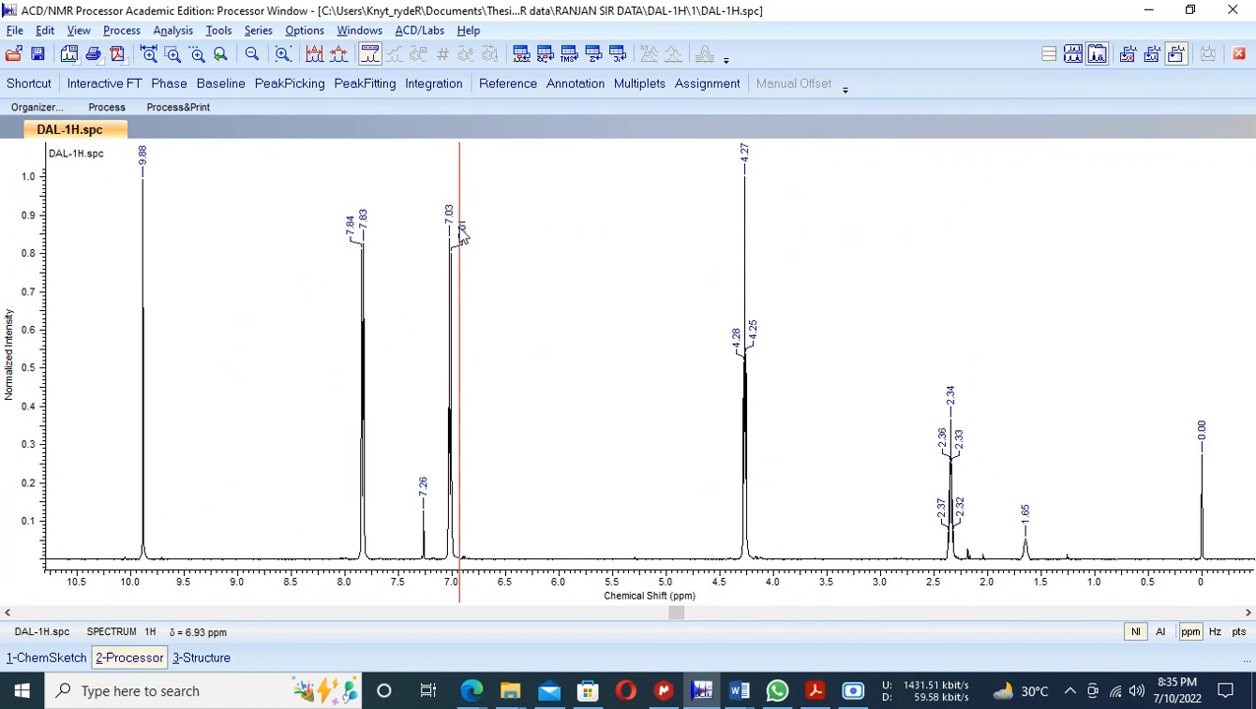
left_click(149, 56)
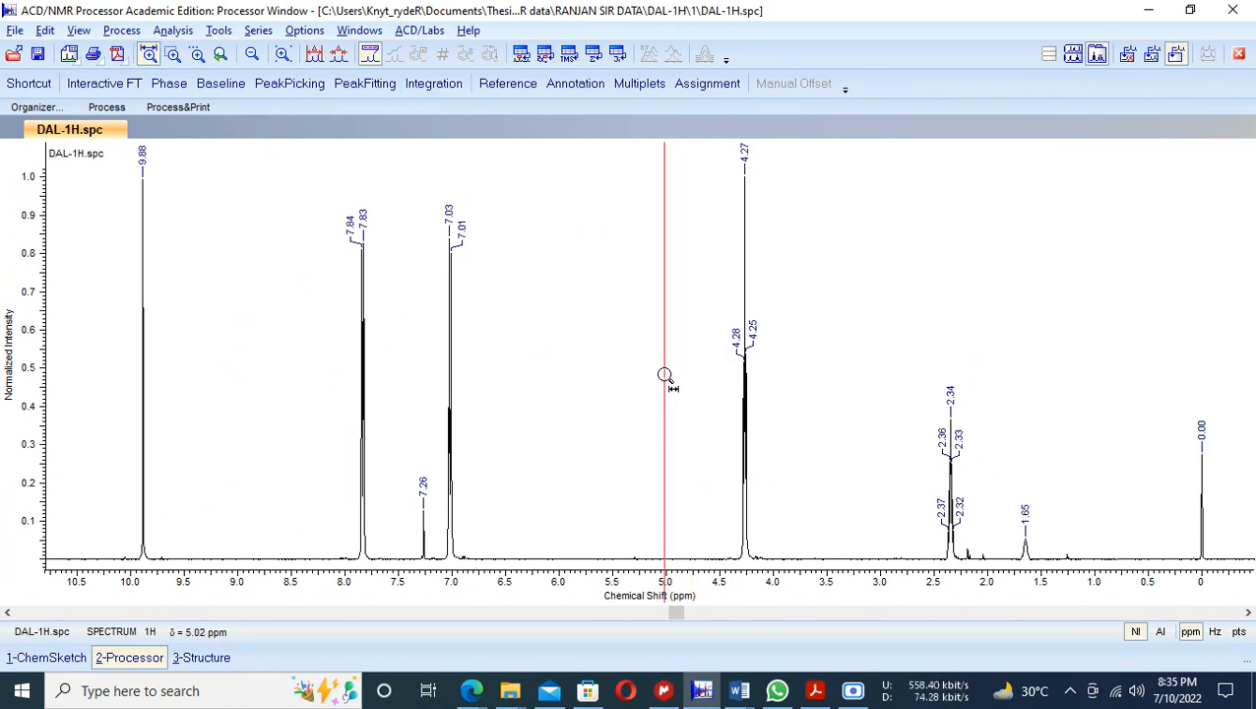
left_click_drag(664, 375, 1066, 426)
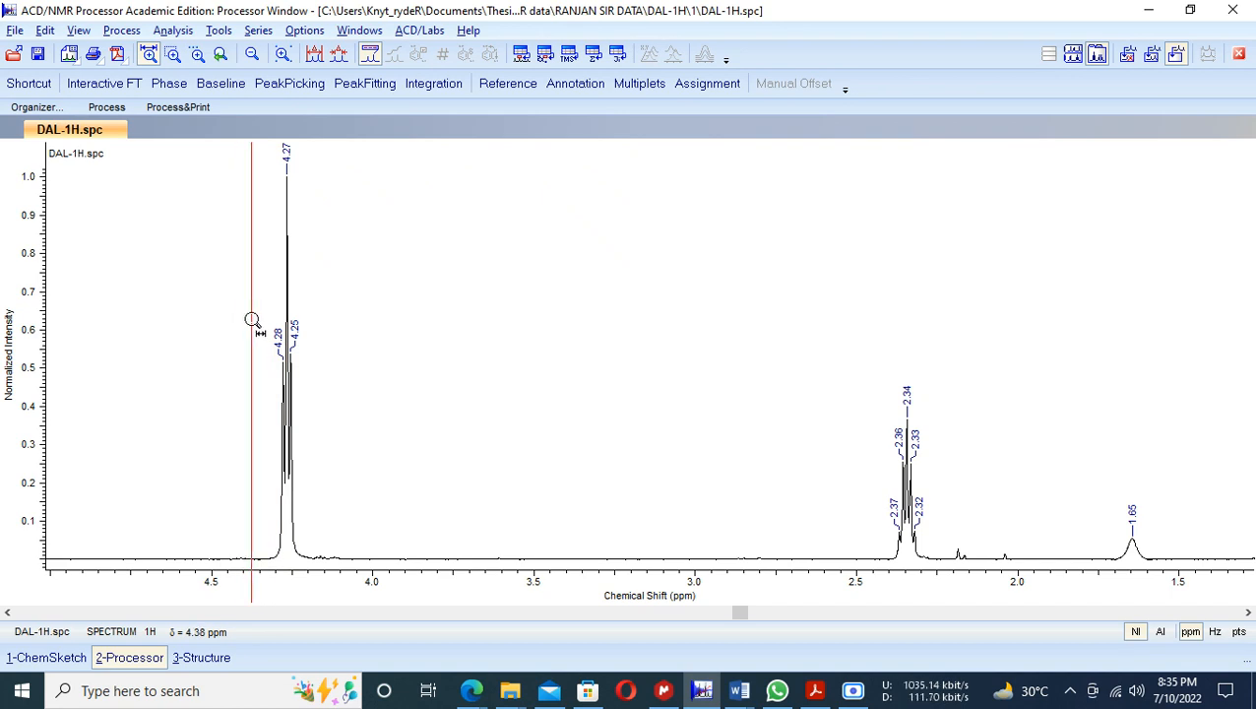
- Narrow the displayed spectrum to about 4.6 to 2.3 ppm and copy it to the clipboard
left_click_drag(252, 320, 972, 441)
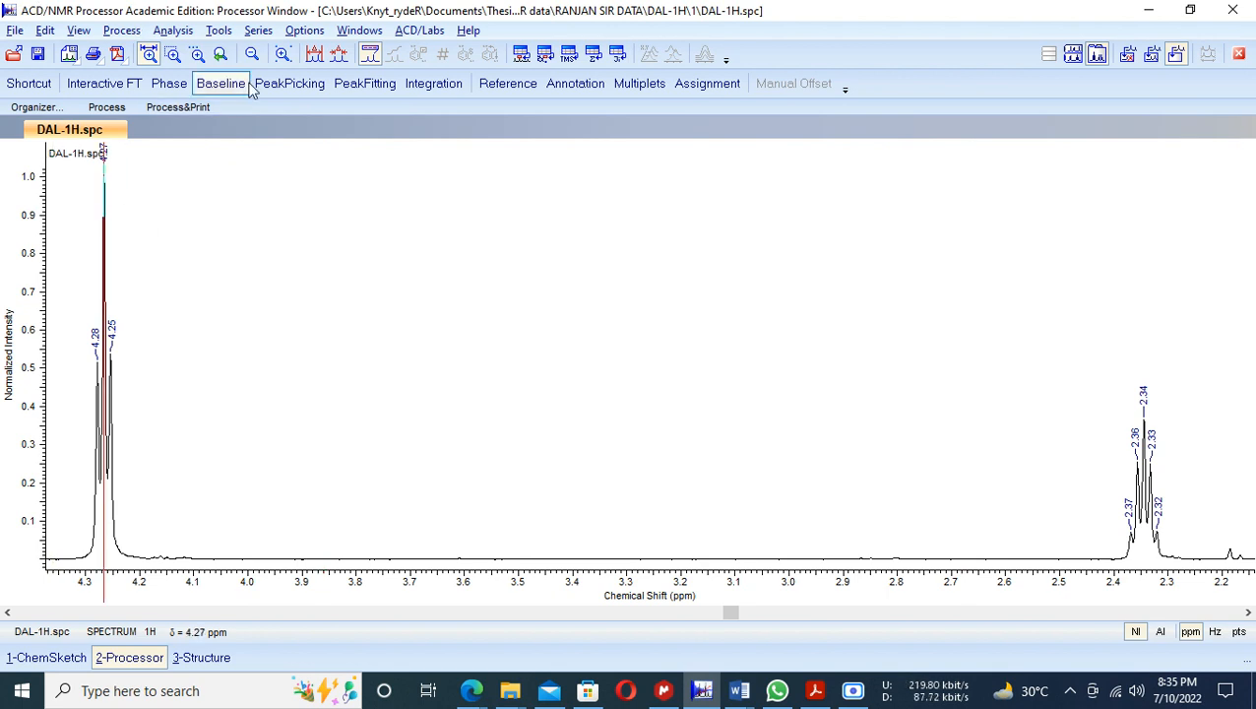
left_click(221, 55)
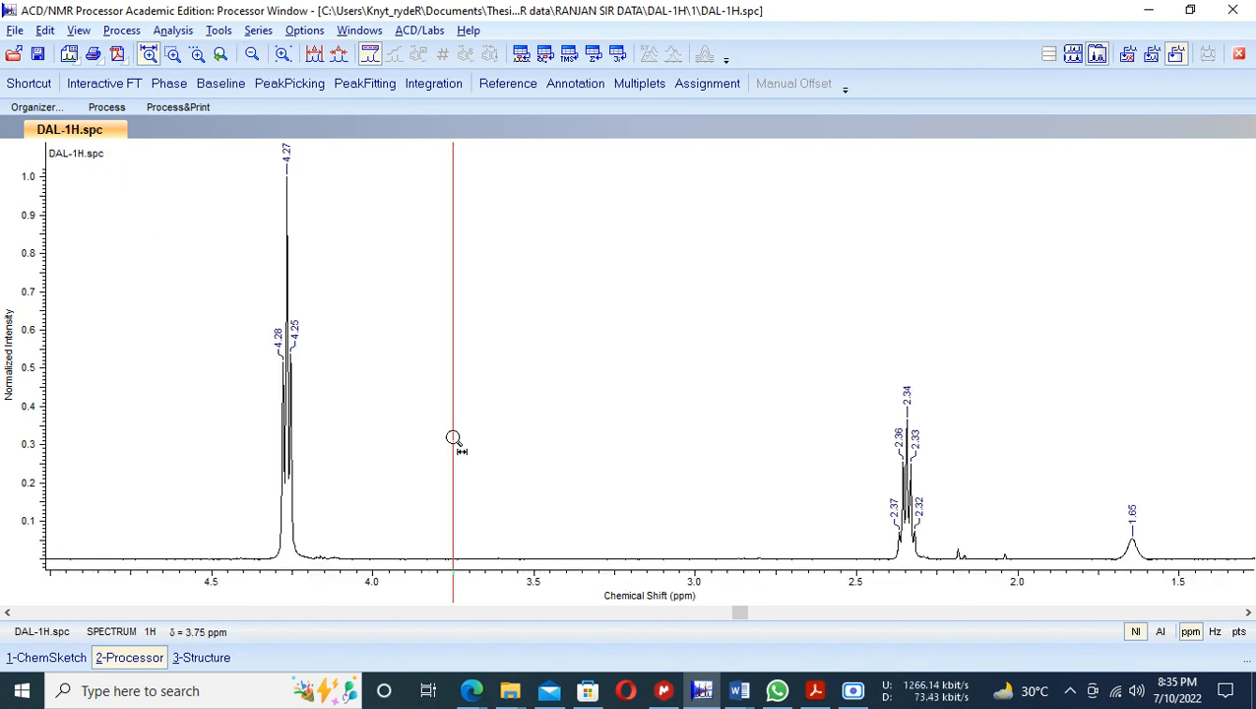
left_click_drag(184, 434, 931, 516)
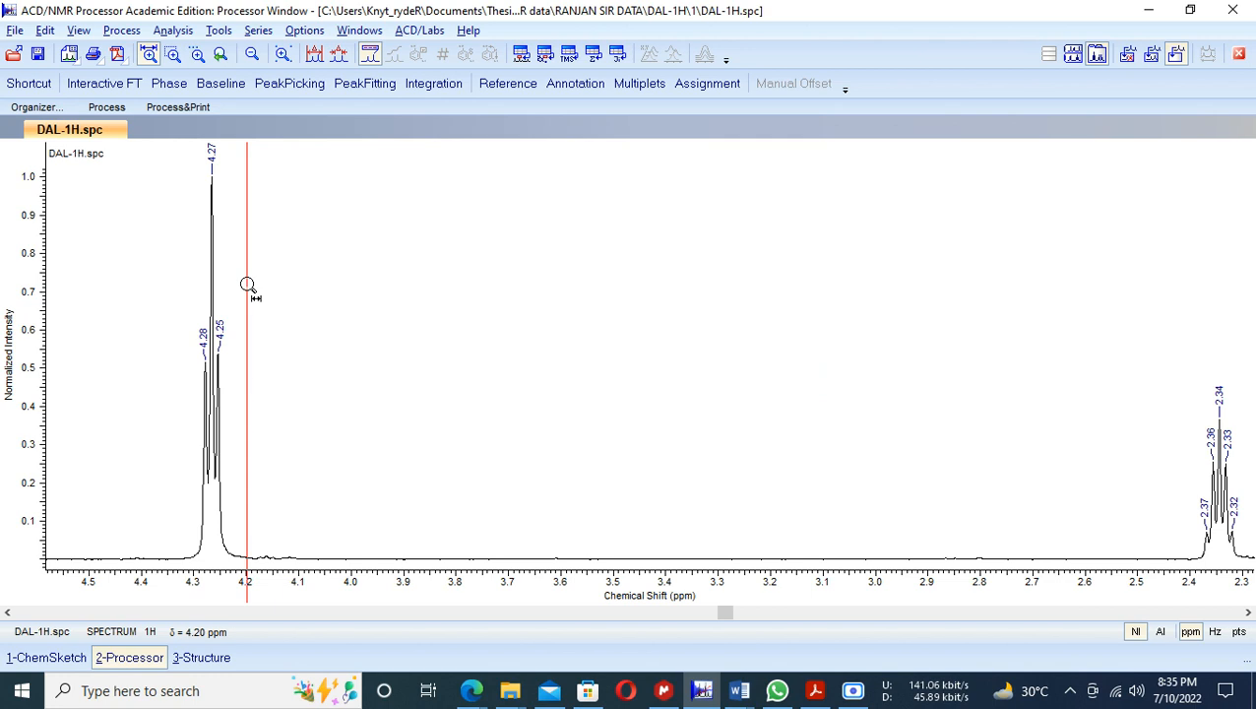
left_click(48, 31)
mouse_move(147, 77)
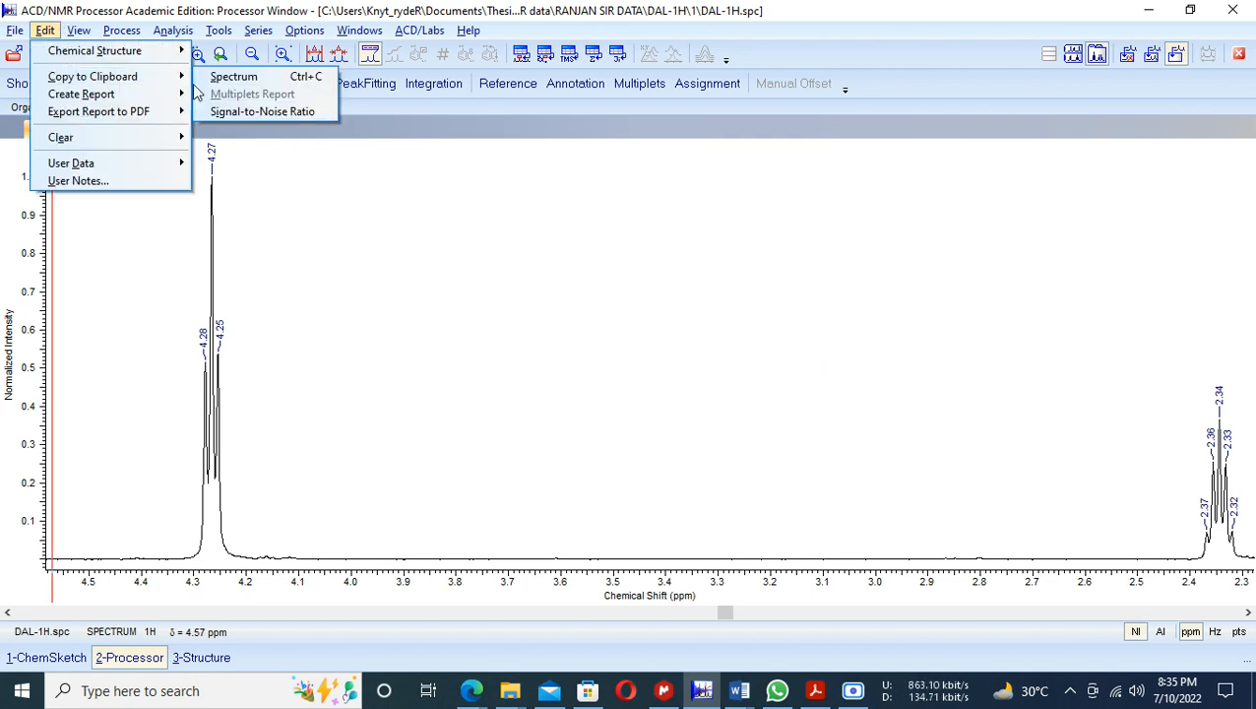
left_click(218, 78)
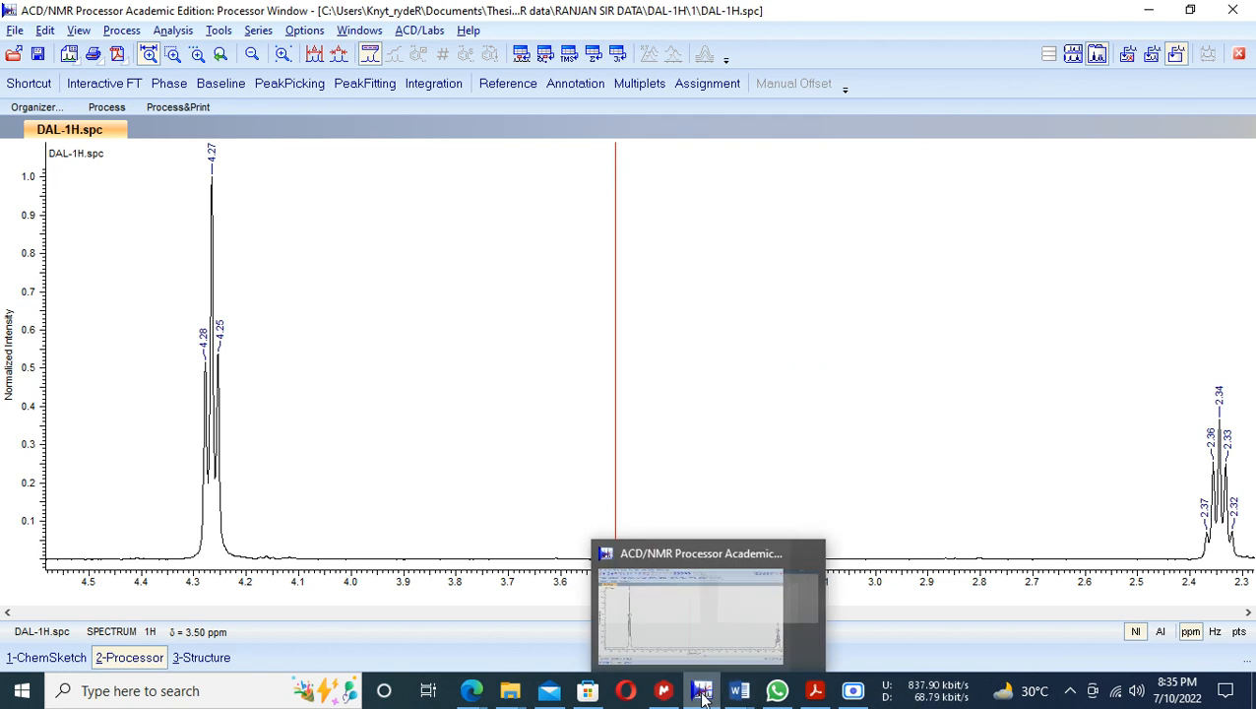
- Switch to the Word document Document1 and paste the copied aliphatic region before the page break on page 3
mouse_move(740, 692)
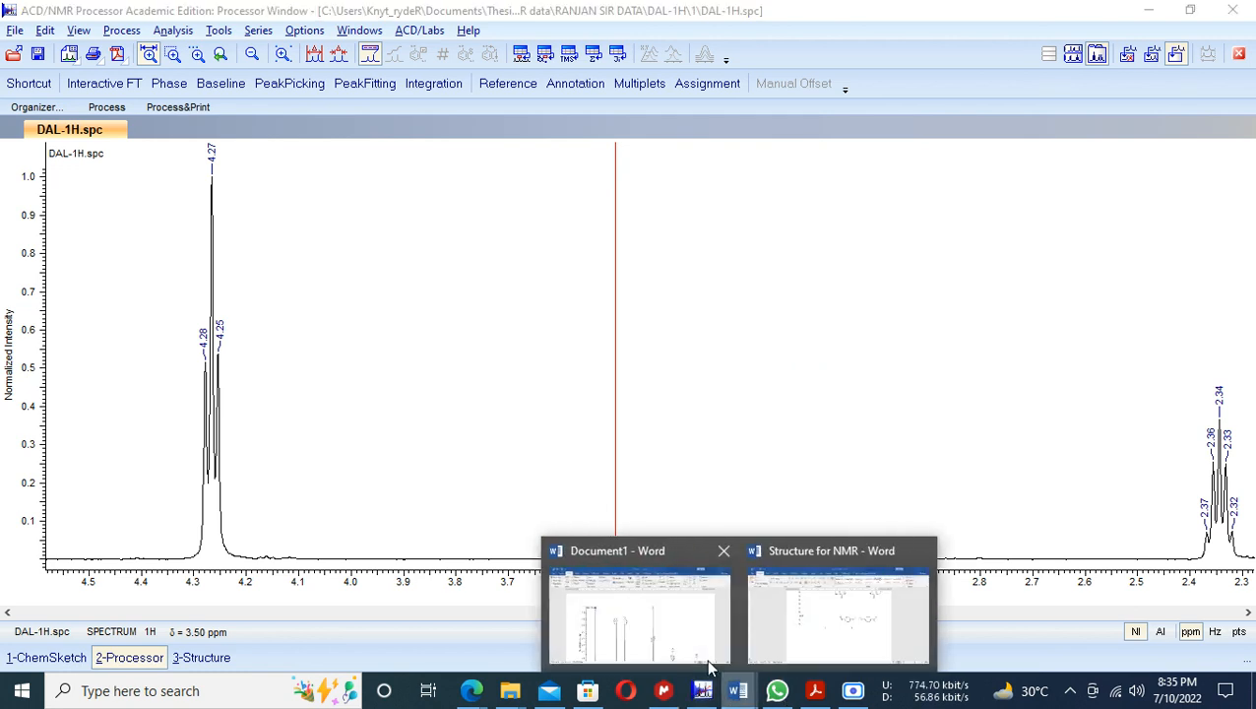
left_click(655, 599)
scroll(590, 547, "down", 10)
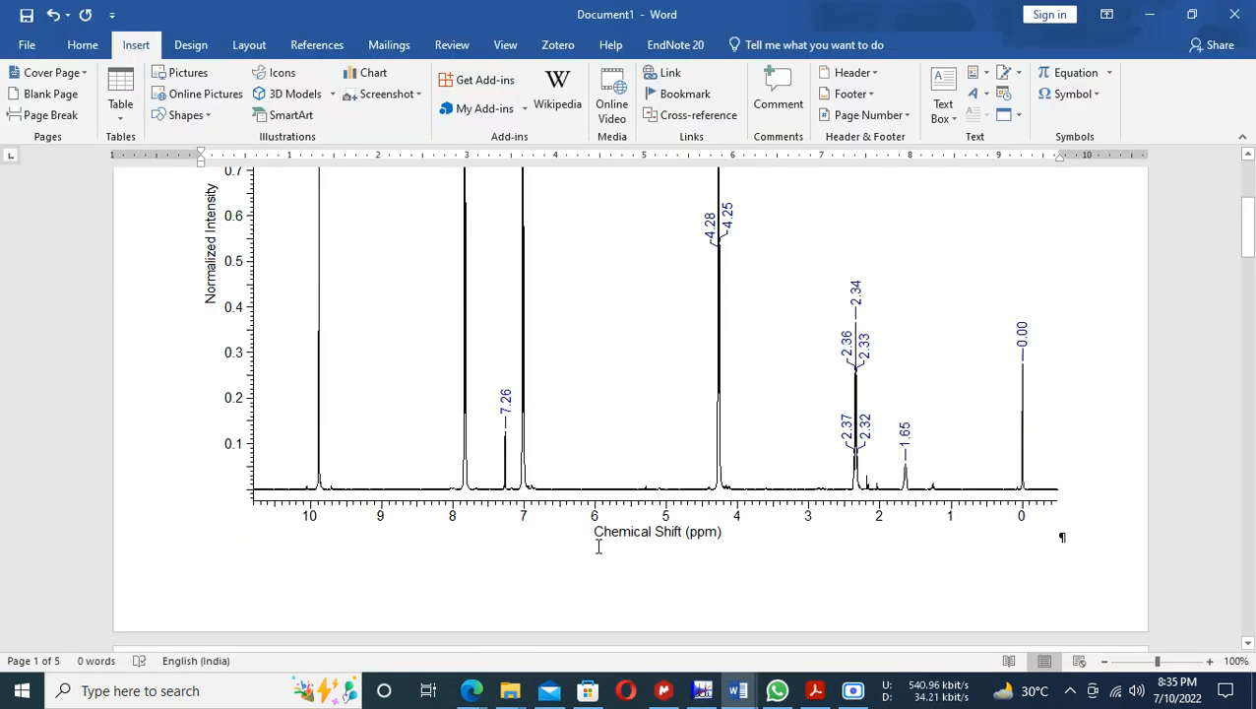
scroll(578, 549, "down", 1)
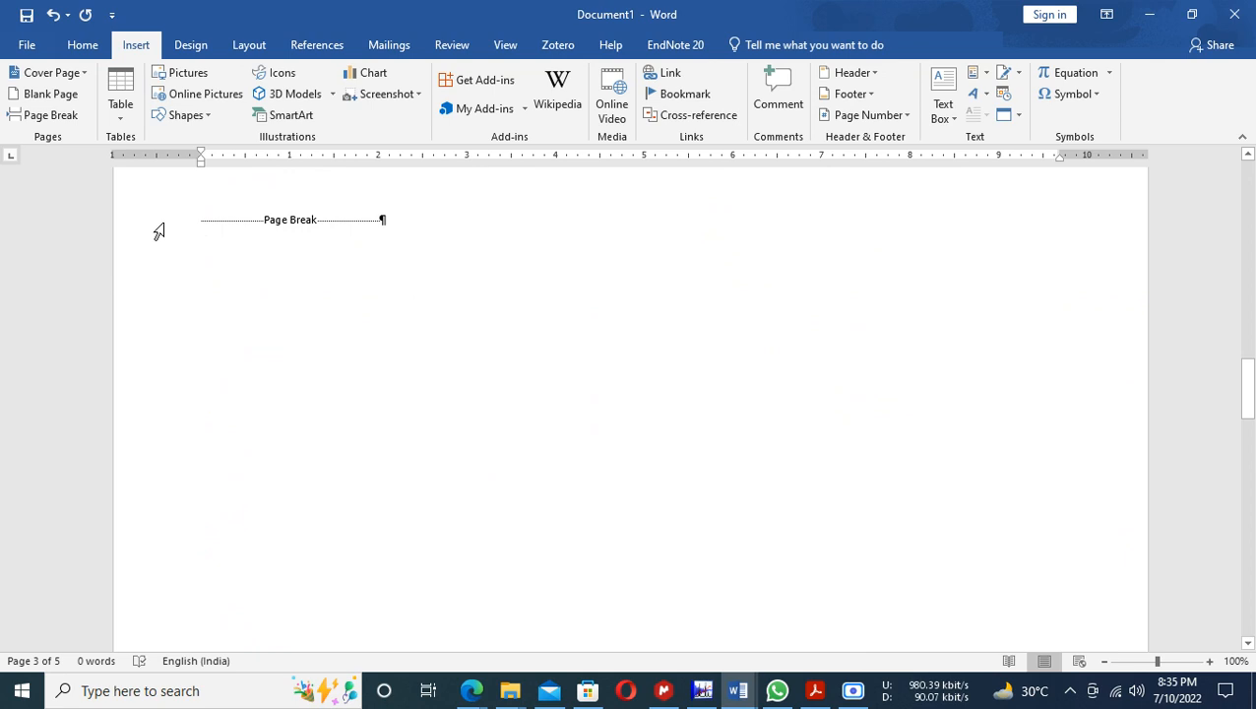
left_click(203, 224)
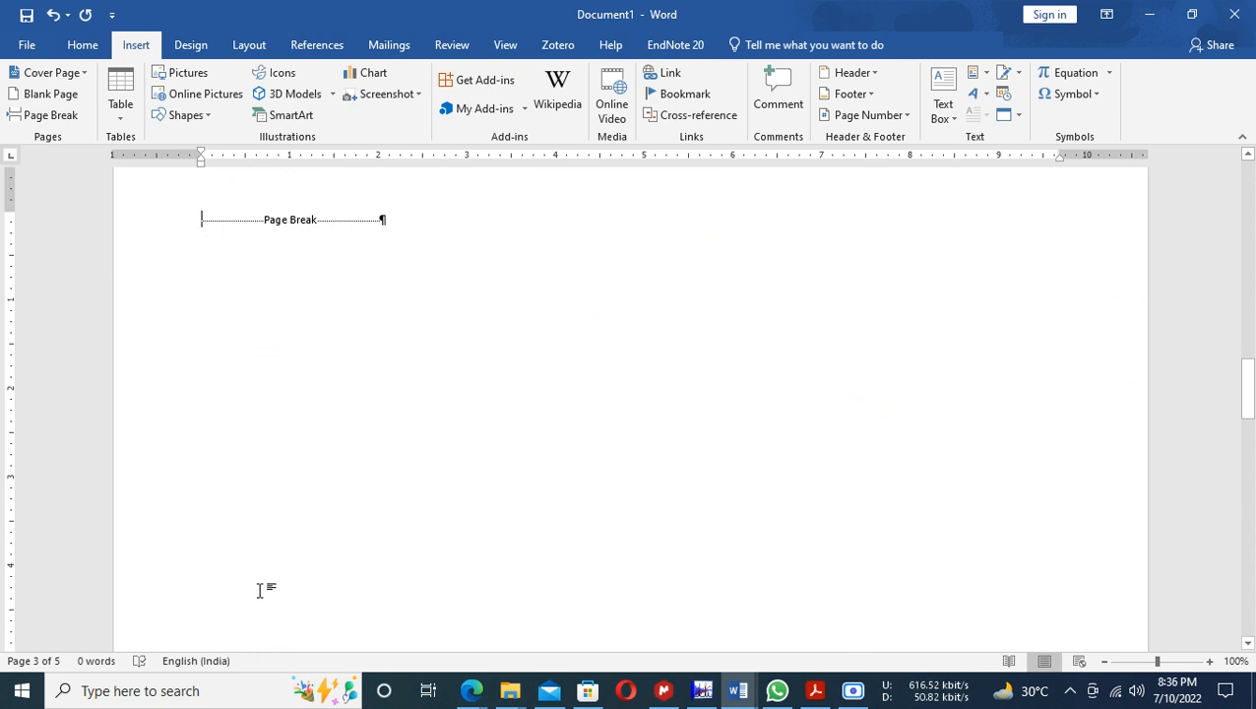
key("ctrl+v")
- Enlarge the aliphatic-region spectrum on page 3 proportionally to the full text width
left_click(817, 577)
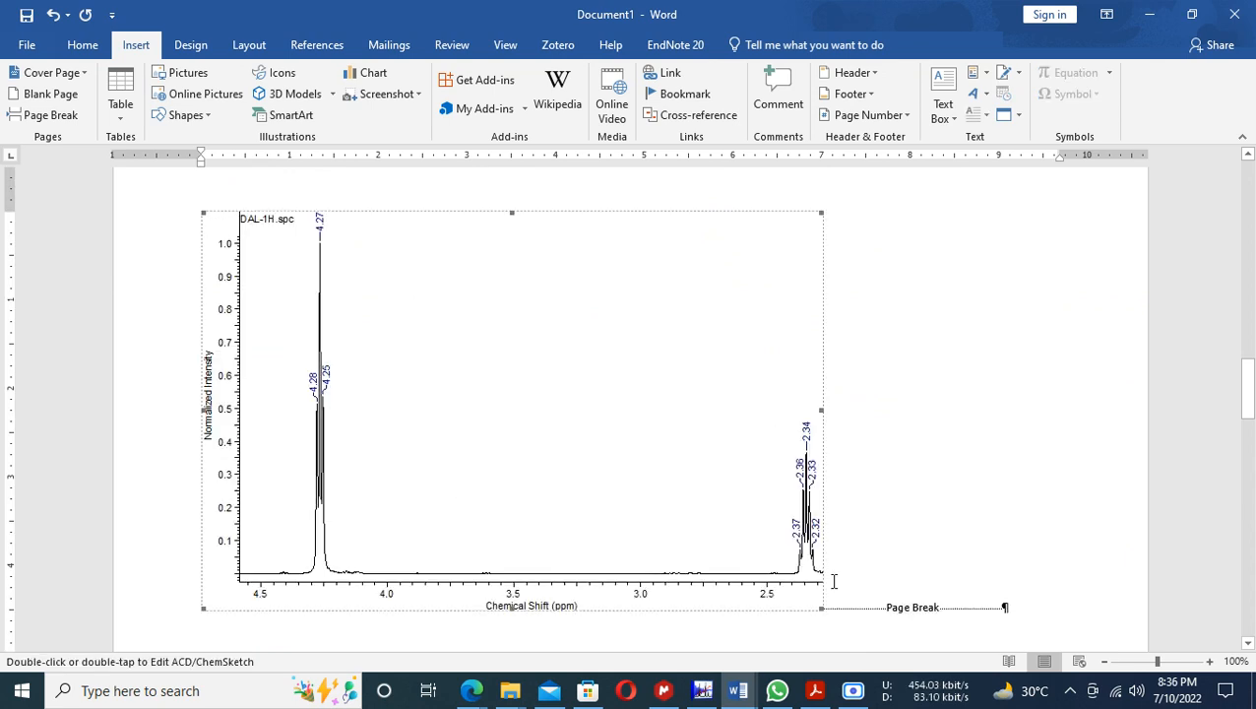
scroll(852, 486, "down", 3)
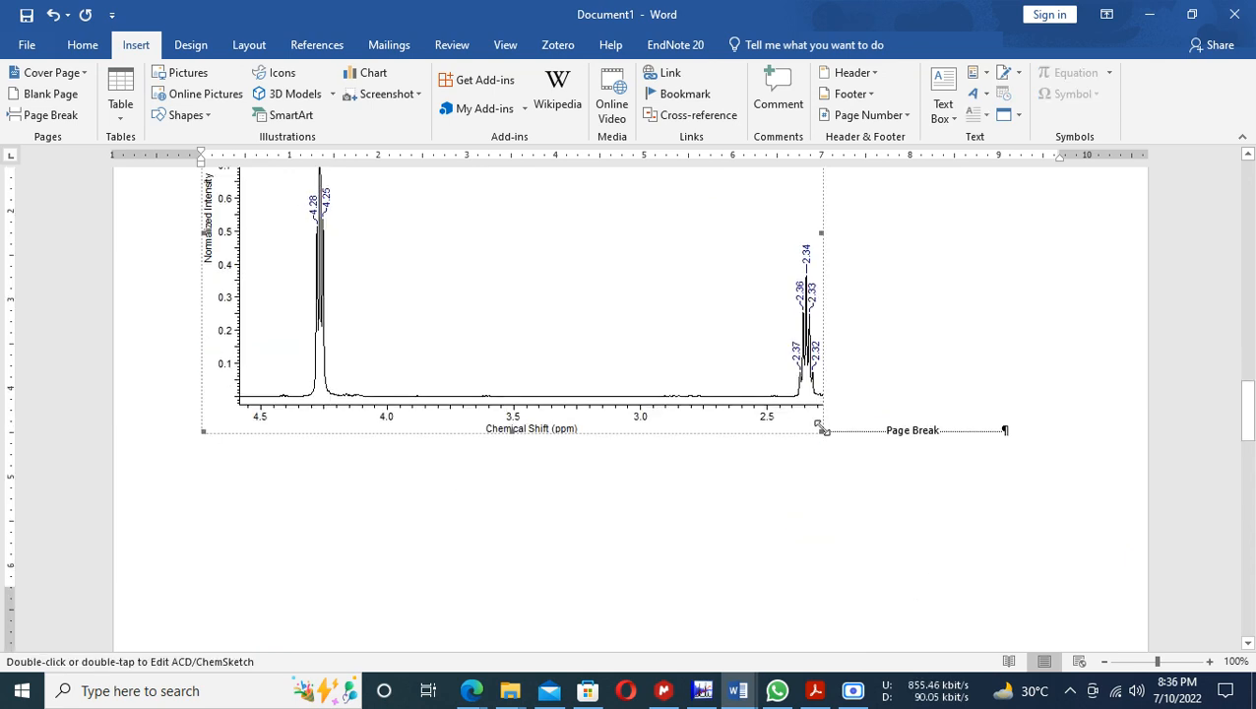
left_click_drag(824, 430, 1055, 546)
left_click(1103, 475)
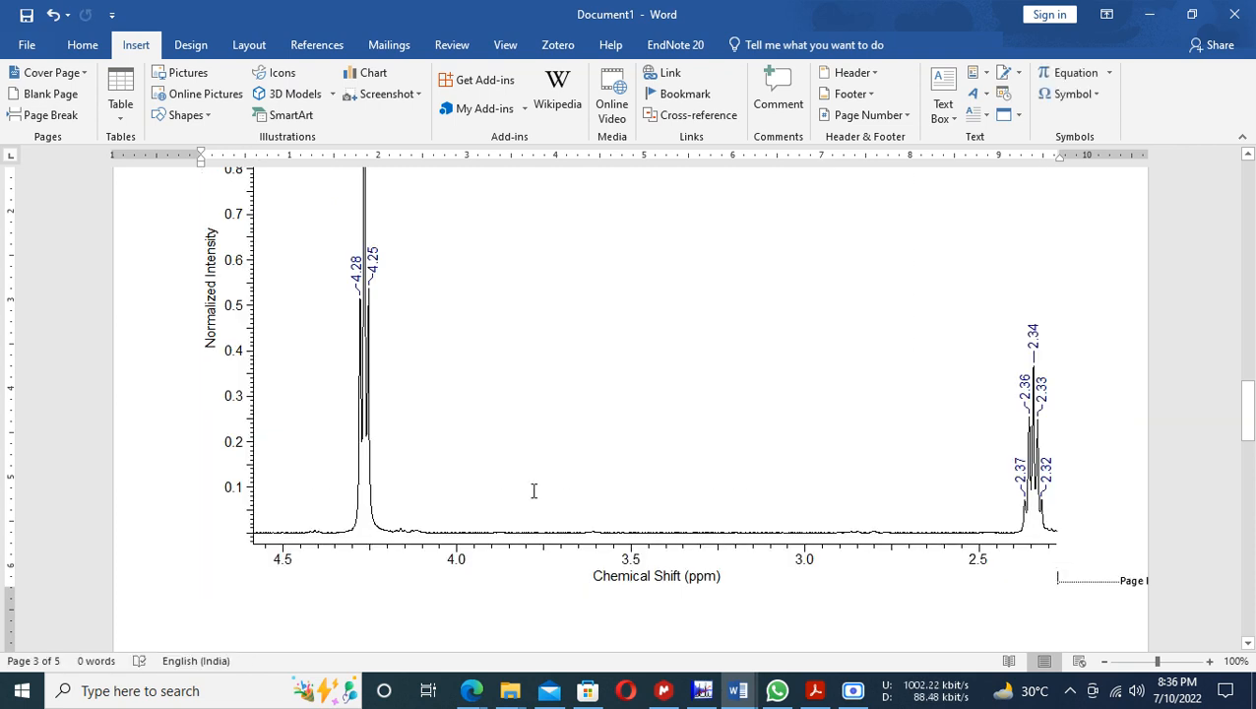
- Start saving Document1 under a new name and browse to the DAL-1H folder within Documents > Thesis > NMR data
scroll(397, 393, "up", 20)
scroll(397, 394, "up", 10)
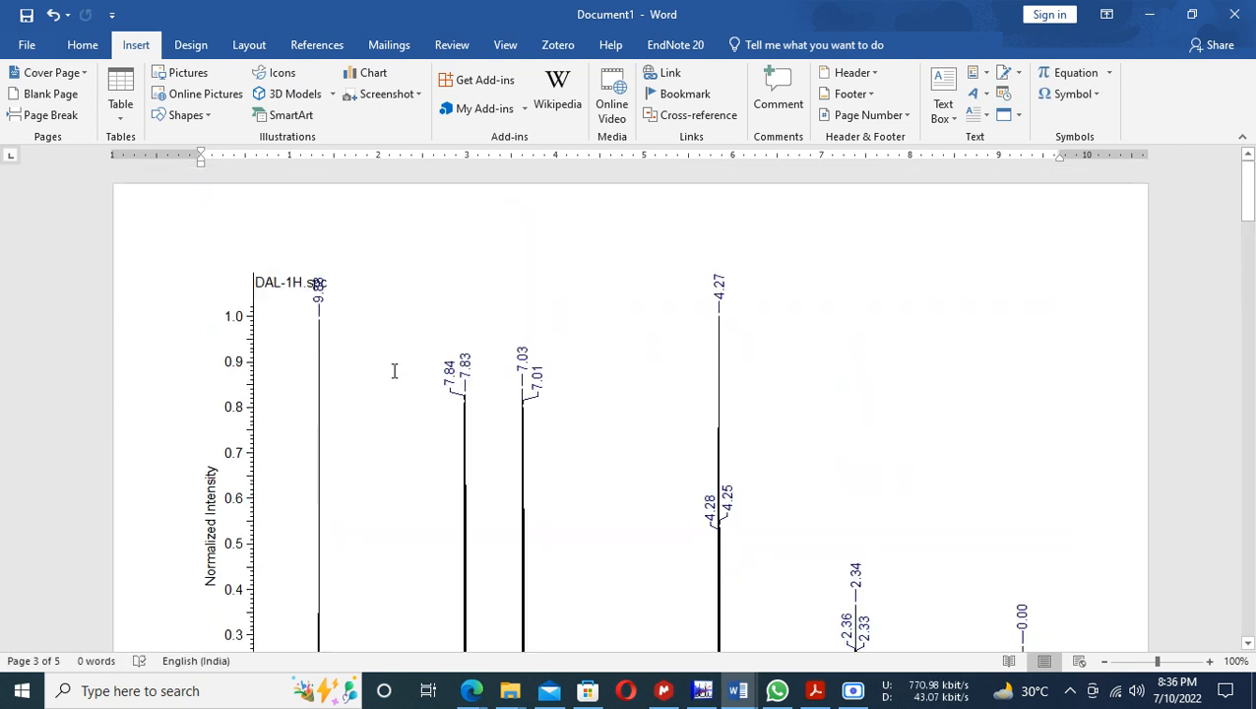
left_click(15, 42)
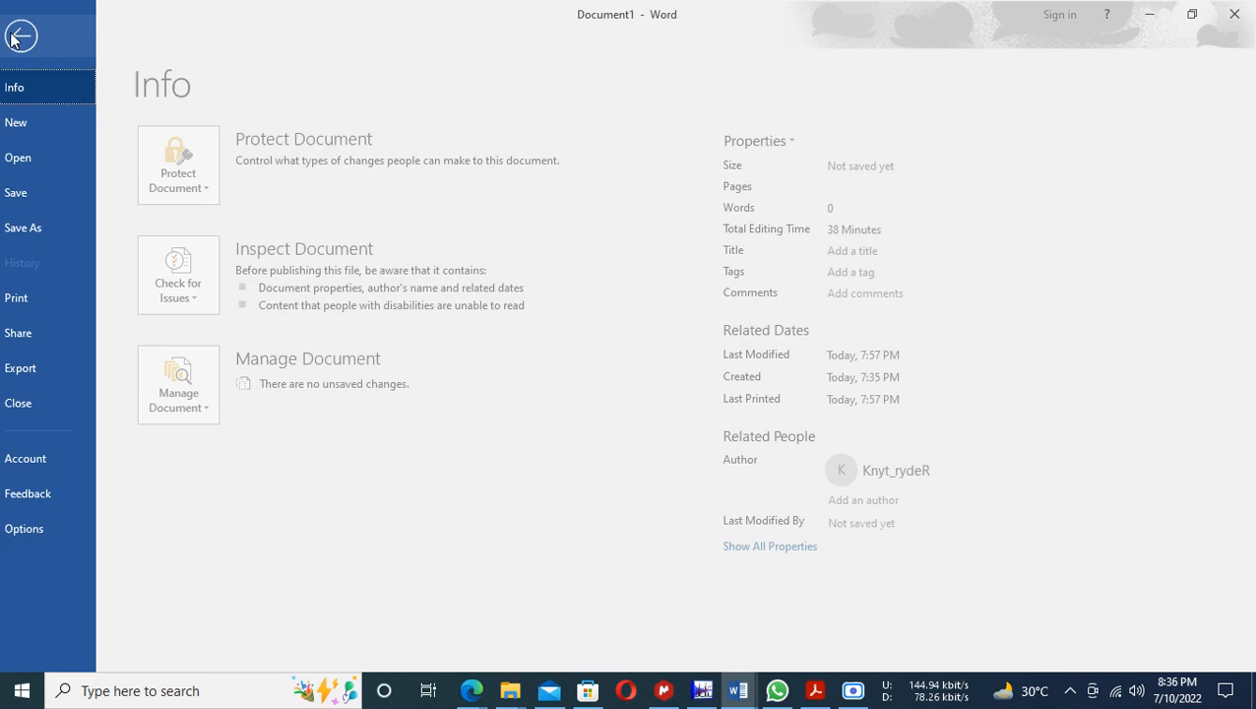
left_click(45, 229)
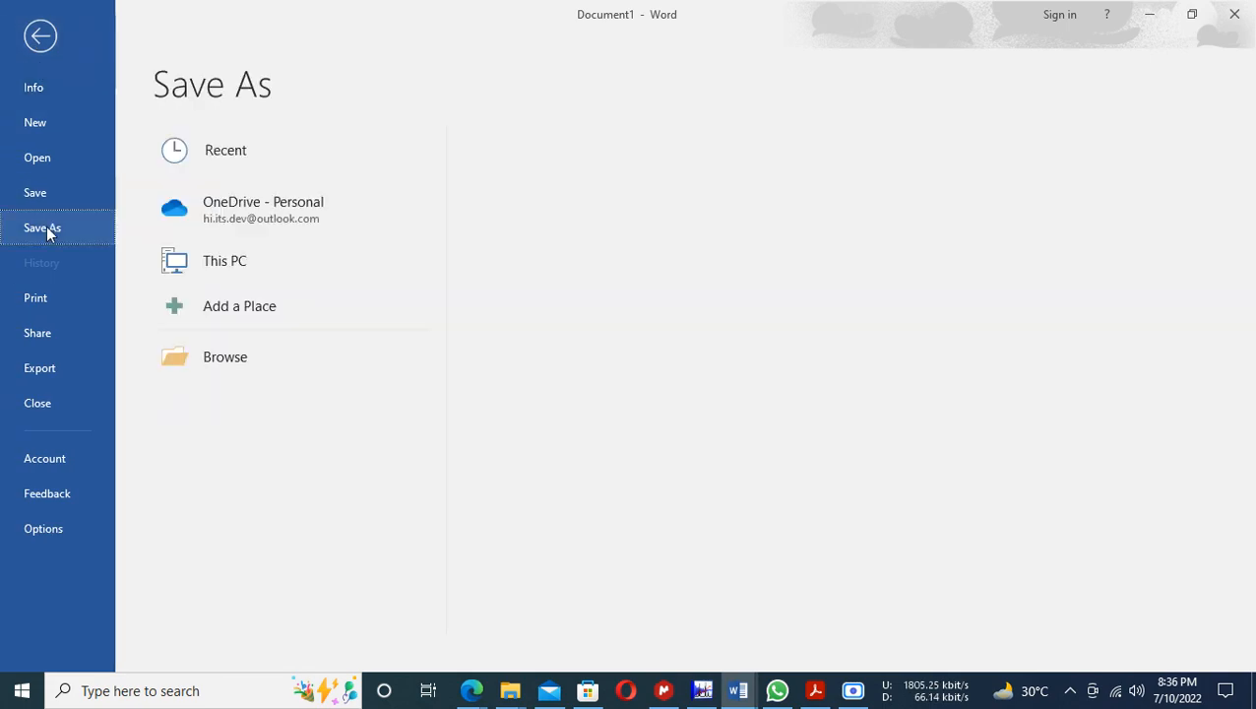
double_click(252, 263)
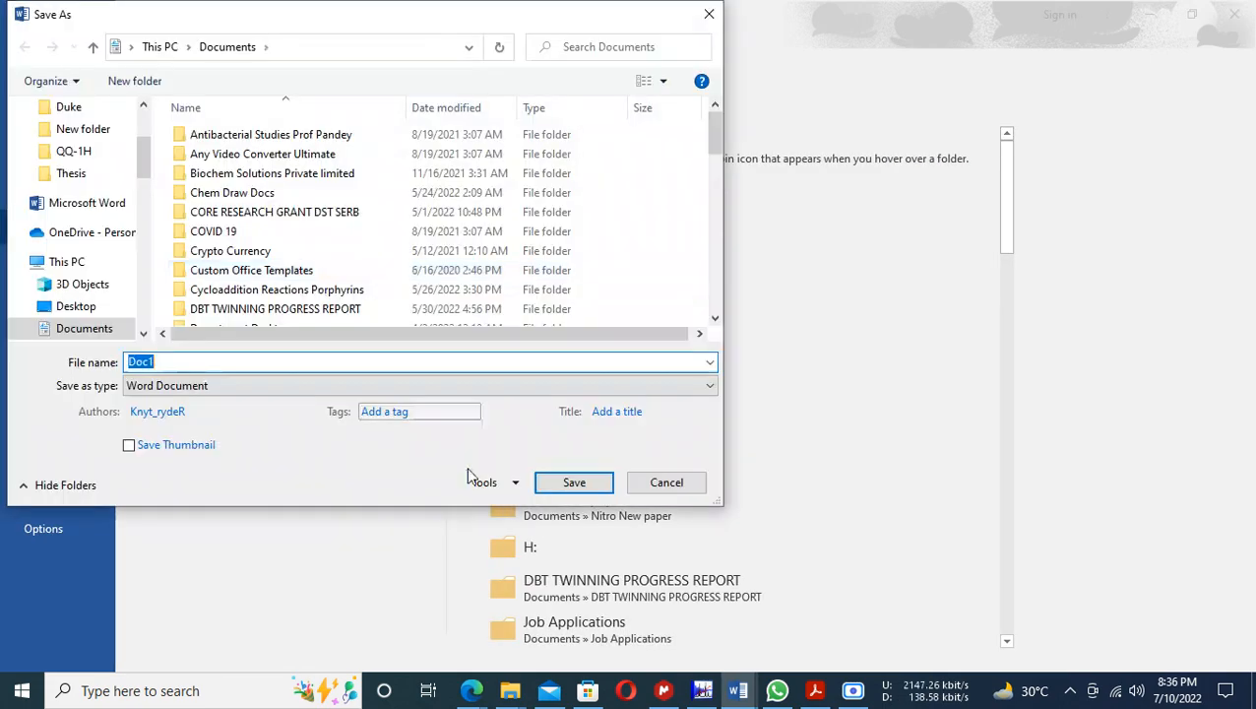
scroll(228, 285, "down", 8)
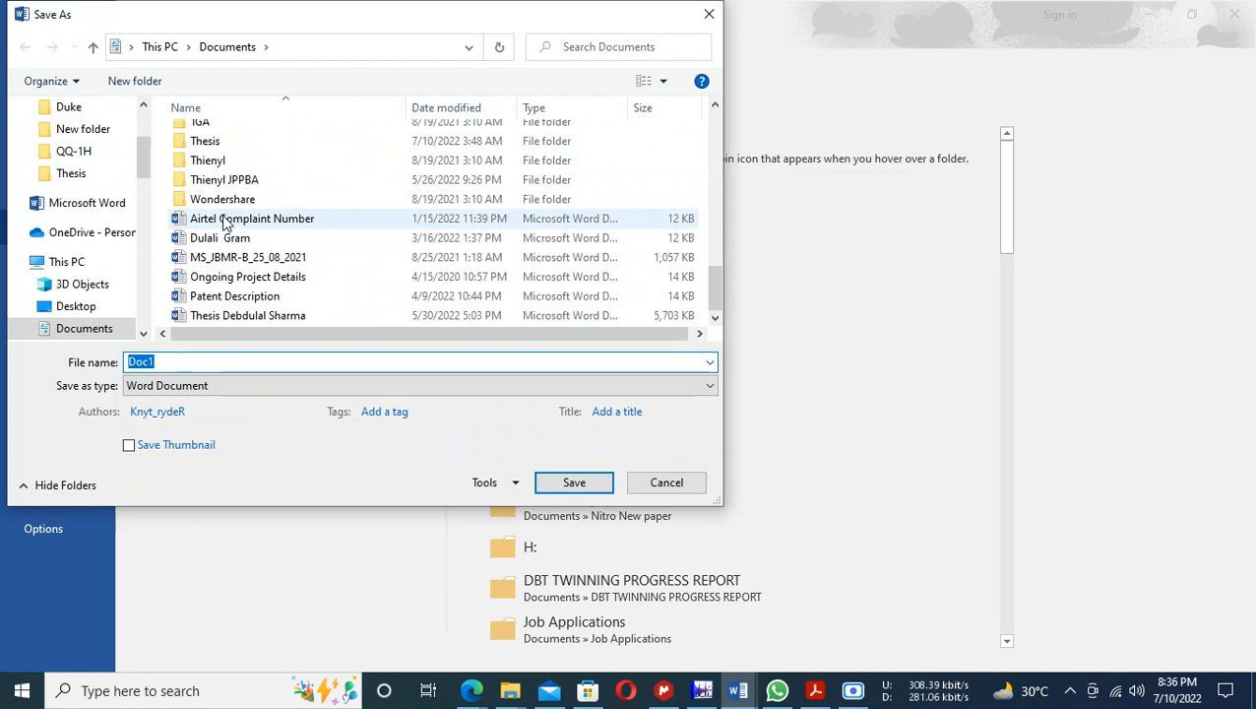
double_click(218, 143)
scroll(296, 256, "down", 5)
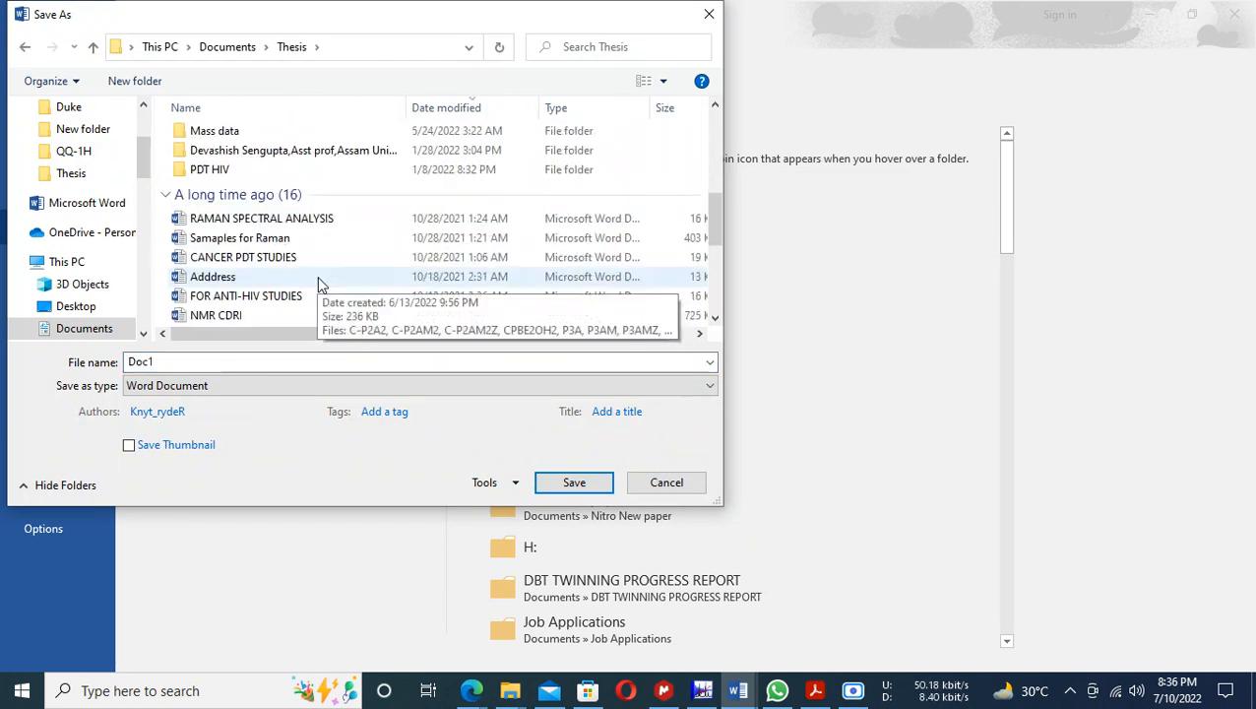
scroll(334, 270, "up", 3)
double_click(219, 132)
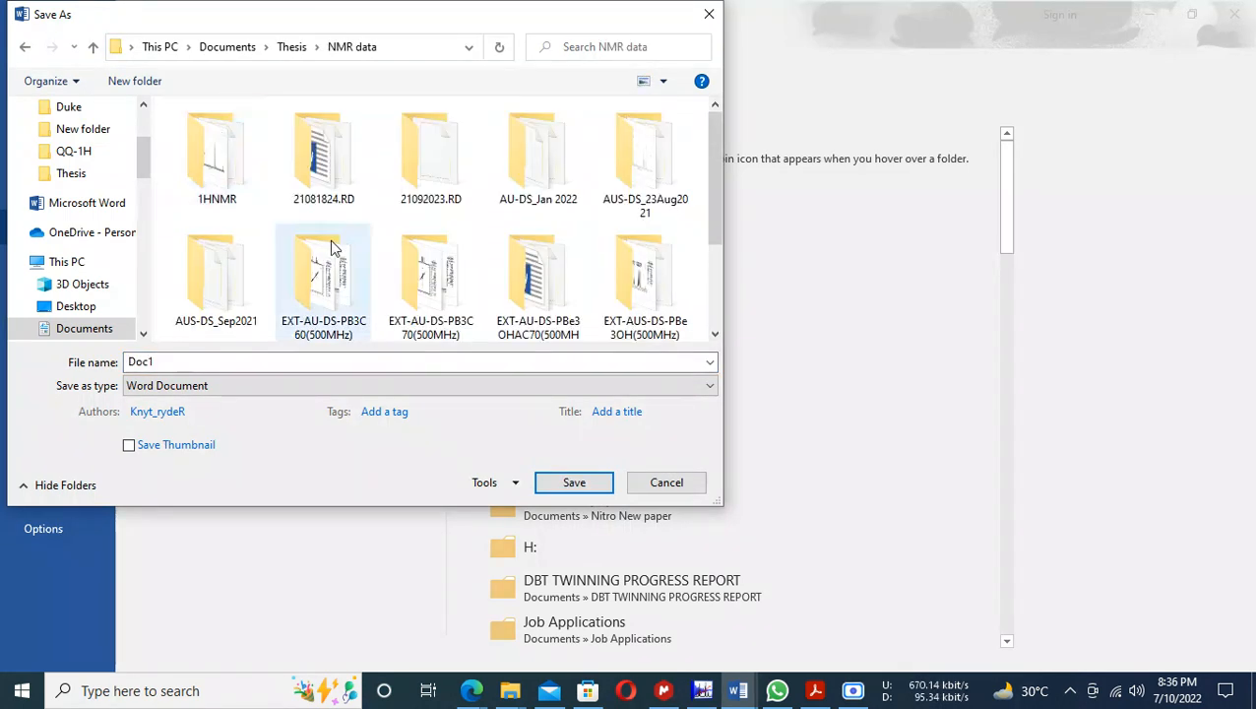
scroll(337, 248, "down", 2)
double_click(430, 285)
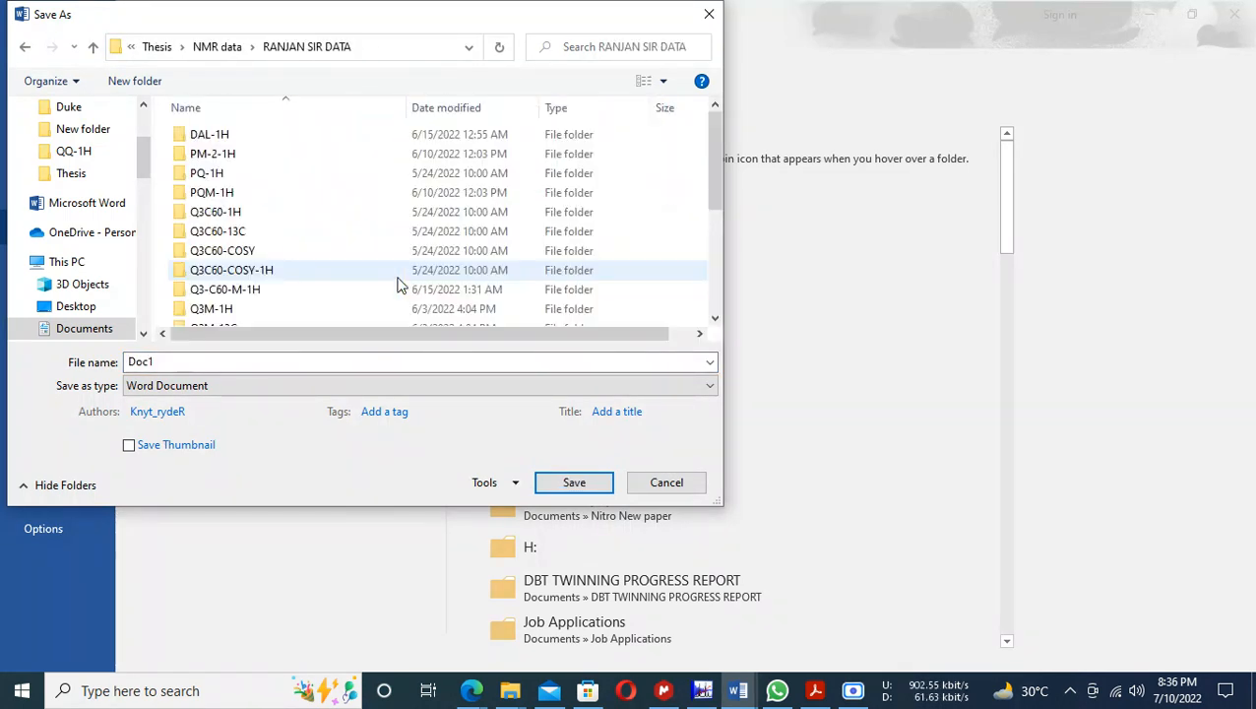
double_click(238, 136)
- Name the file DAL-1H, set its type to PDF and save it in the DAL-1H folder
double_click(165, 361)
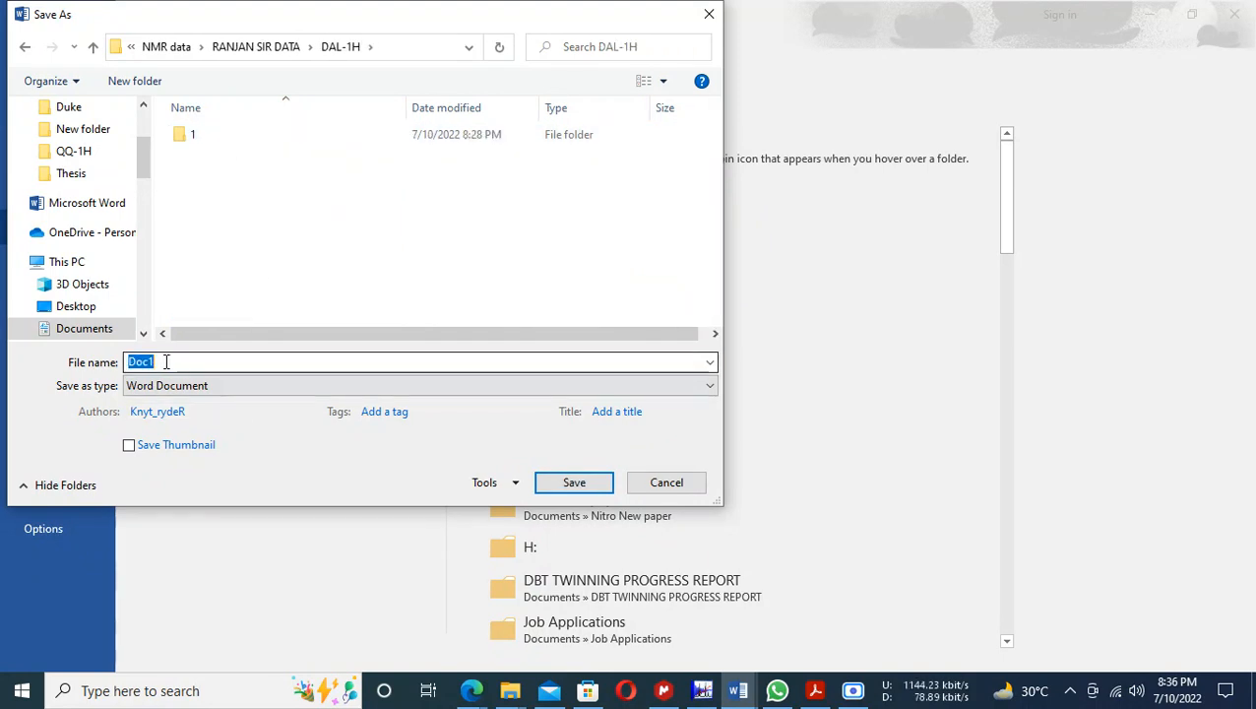
type("DAL-1H")
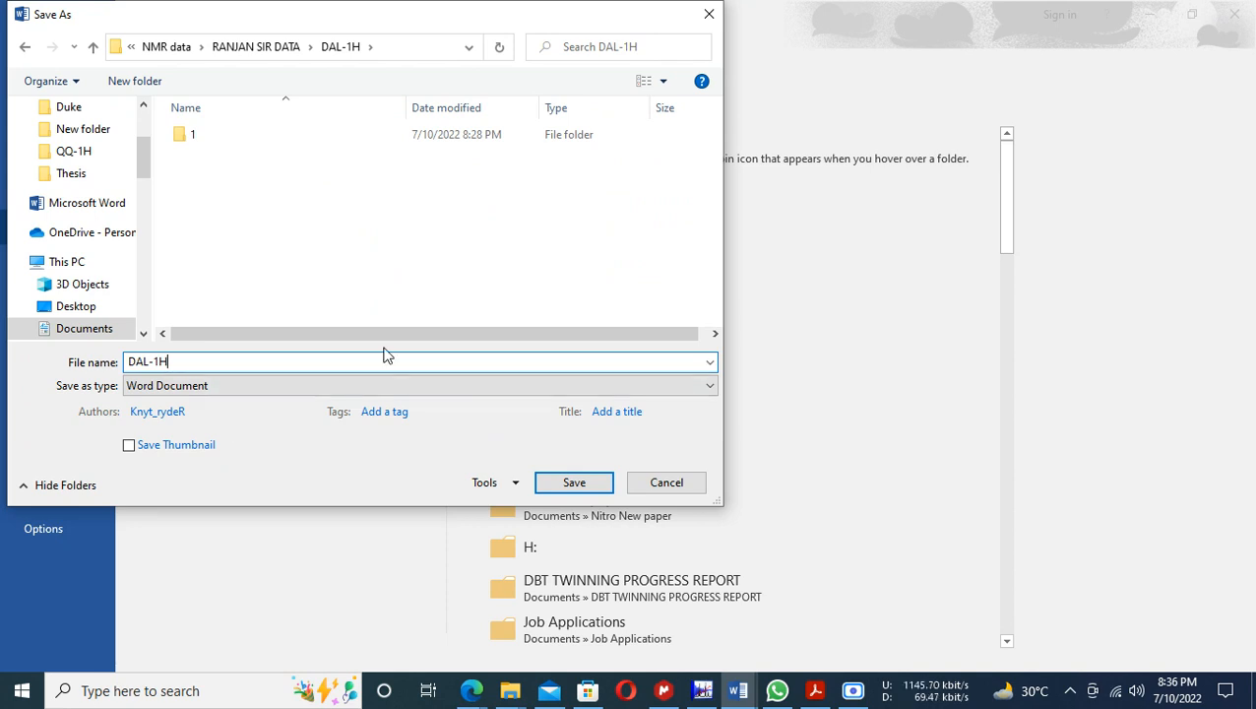
left_click(466, 385)
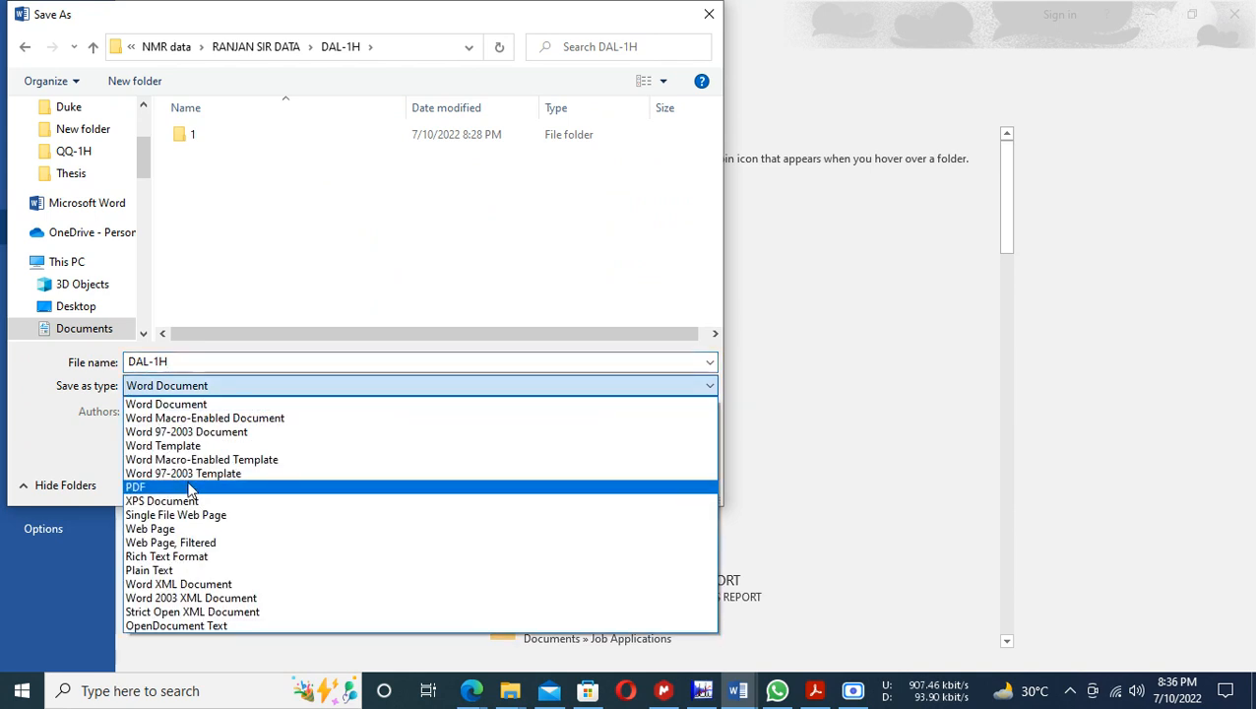
left_click(361, 481)
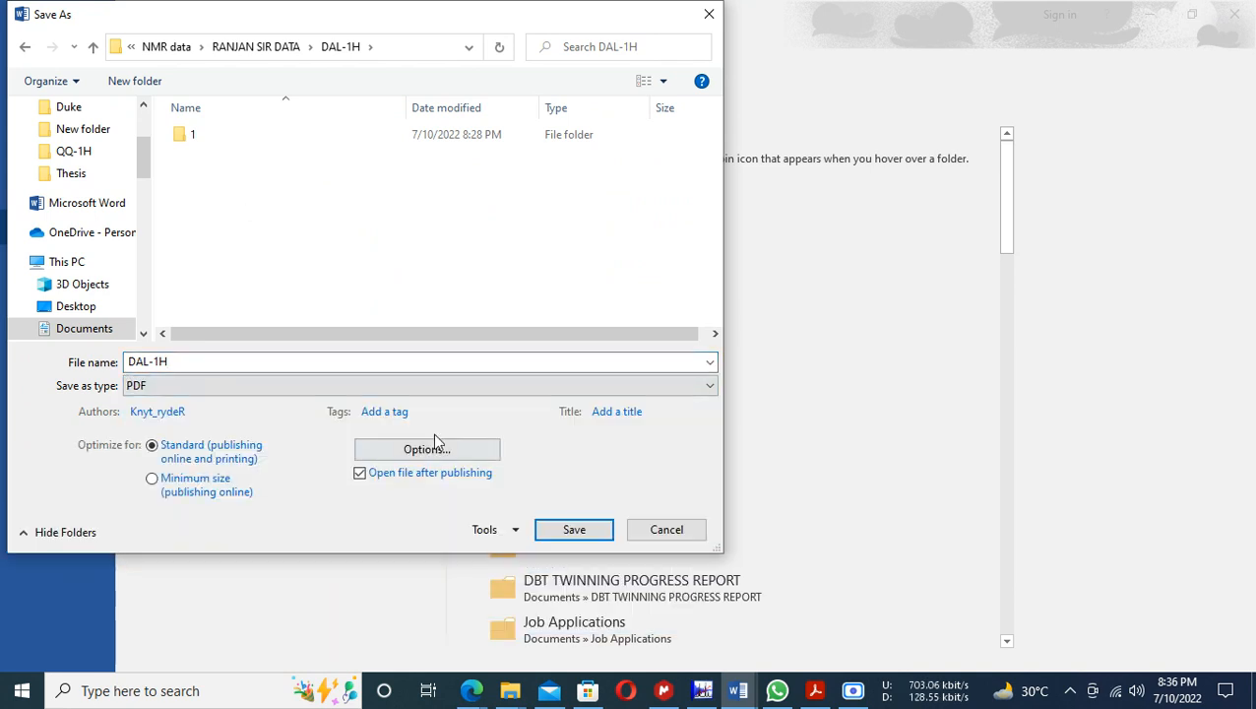
left_click(574, 530)
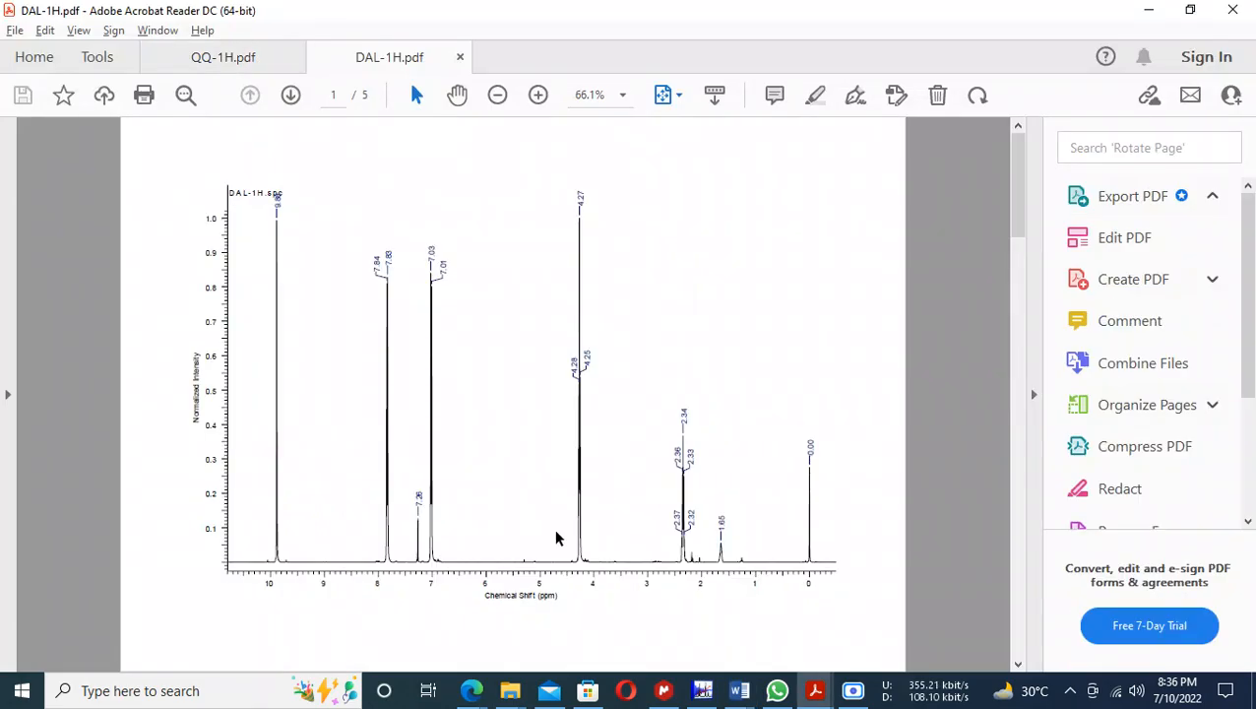
- Look over the published DAL-1H.pdf in Acrobat Reader and close it
scroll(556, 524, "down", 2)
scroll(555, 523, "up", 1)
scroll(555, 524, "down", 2)
scroll(555, 524, "up", 3)
scroll(555, 524, "down", 3)
scroll(555, 524, "up", 3)
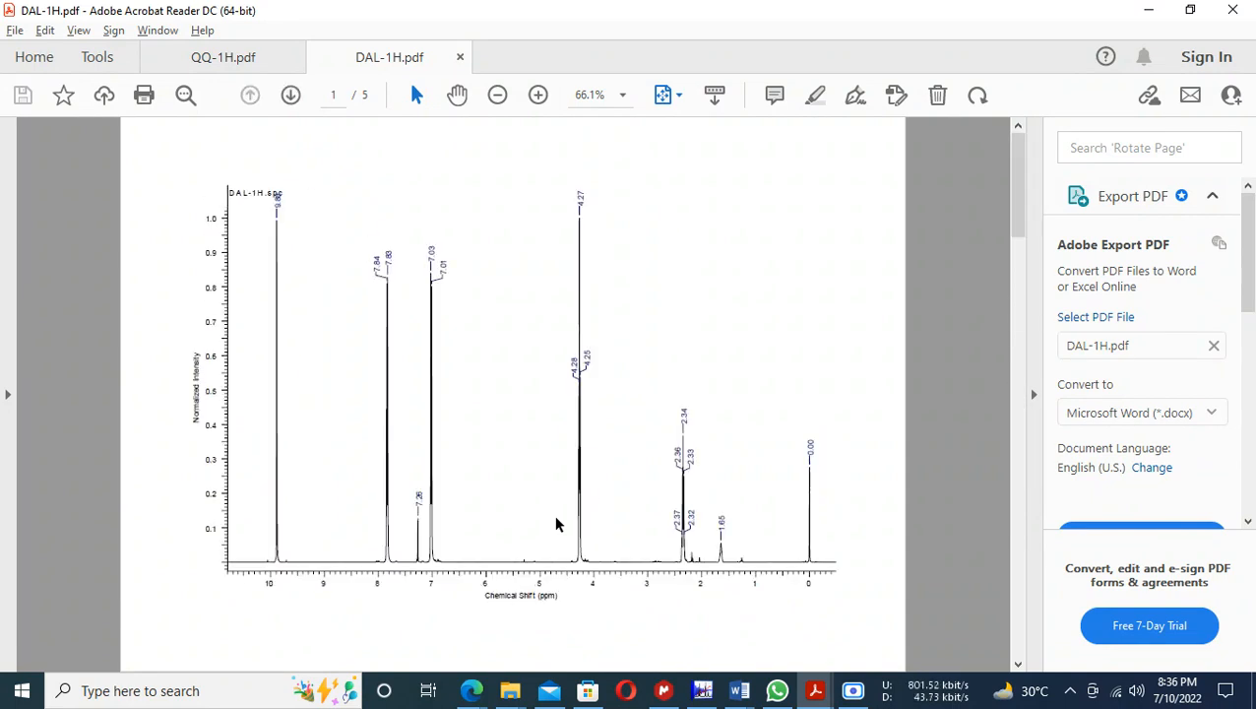
left_click(459, 60)
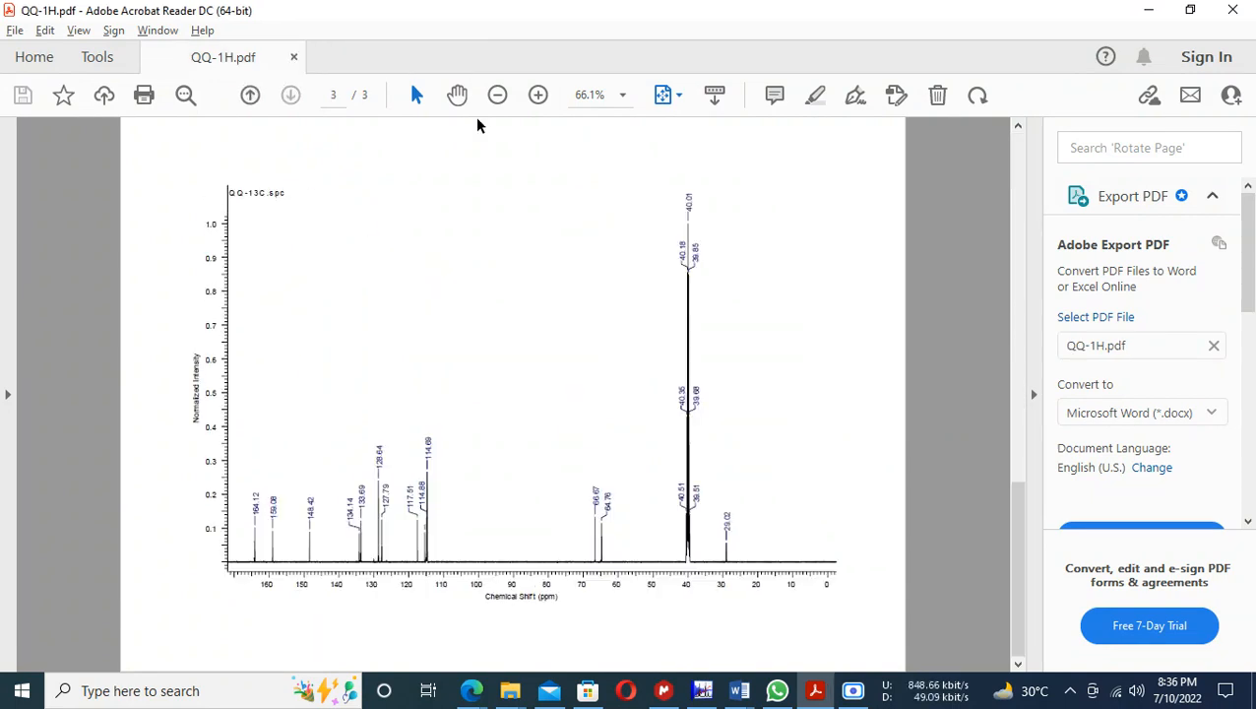
- Switch to the Word document Document1 and delete the surplus page breaks after the page 3 spectrum to remove the blank end pages
left_click(738, 693)
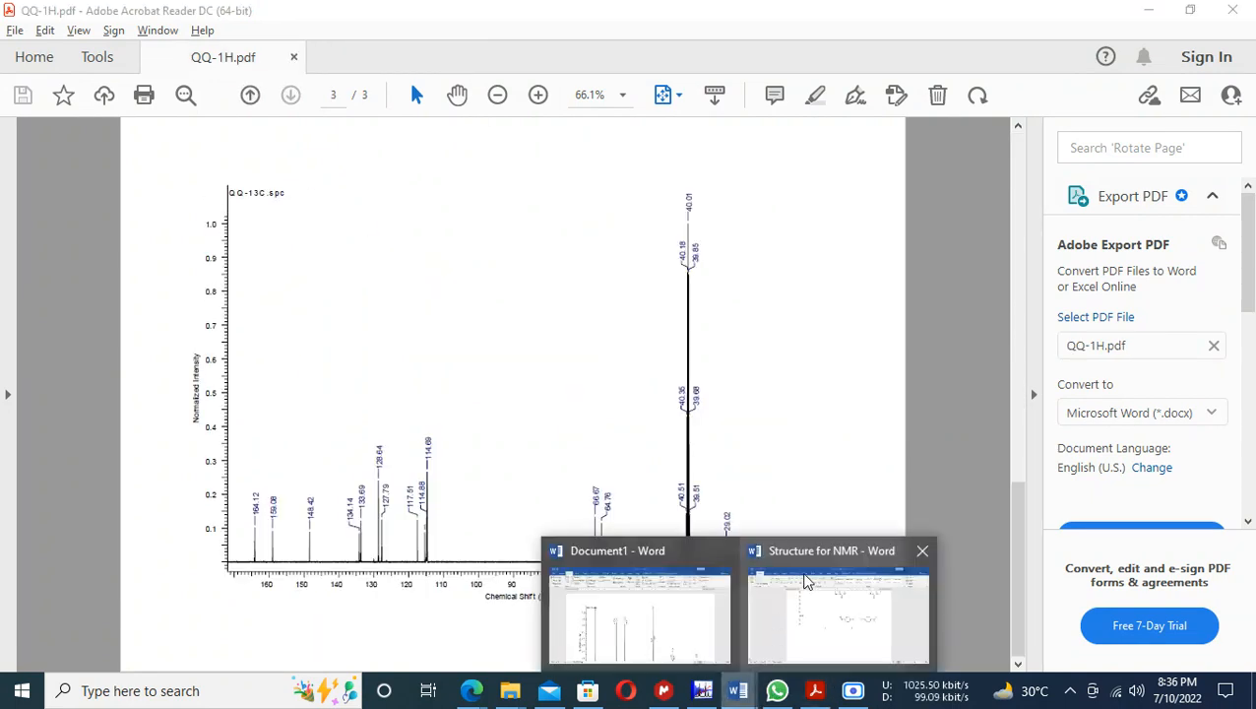
left_click(687, 601)
scroll(634, 606, "down", 3)
scroll(715, 489, "down", 20)
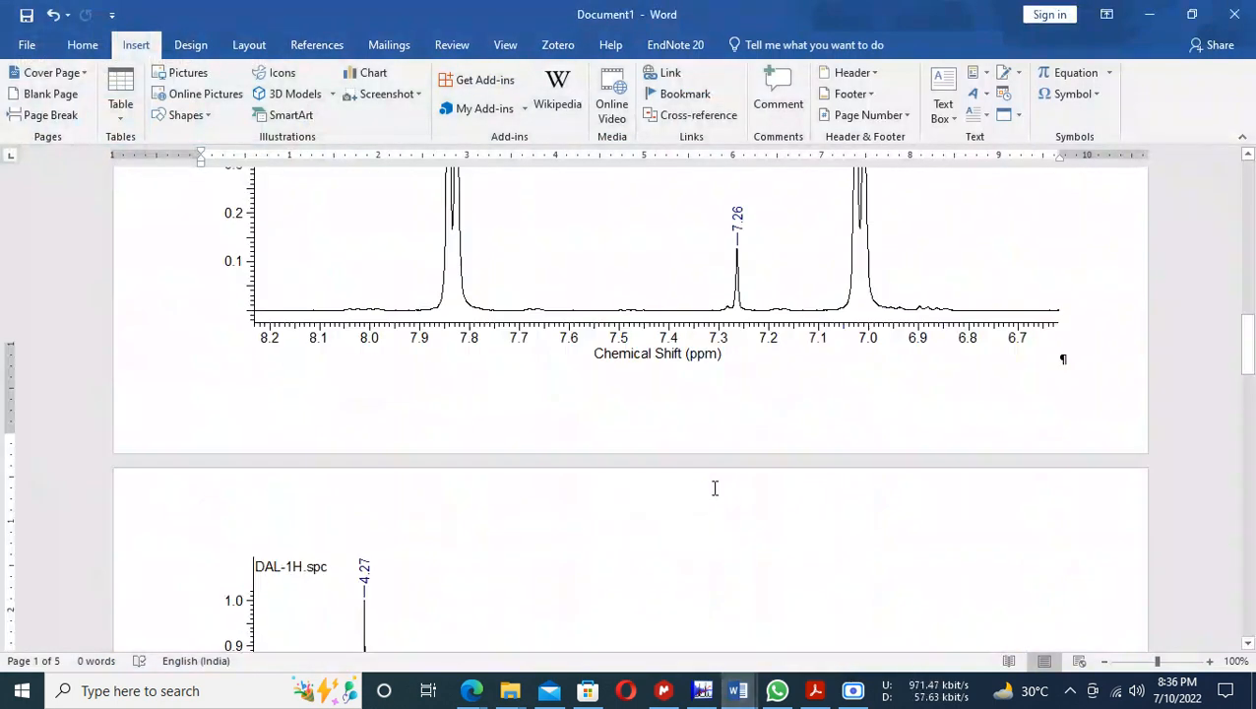
scroll(220, 321, "up", 2)
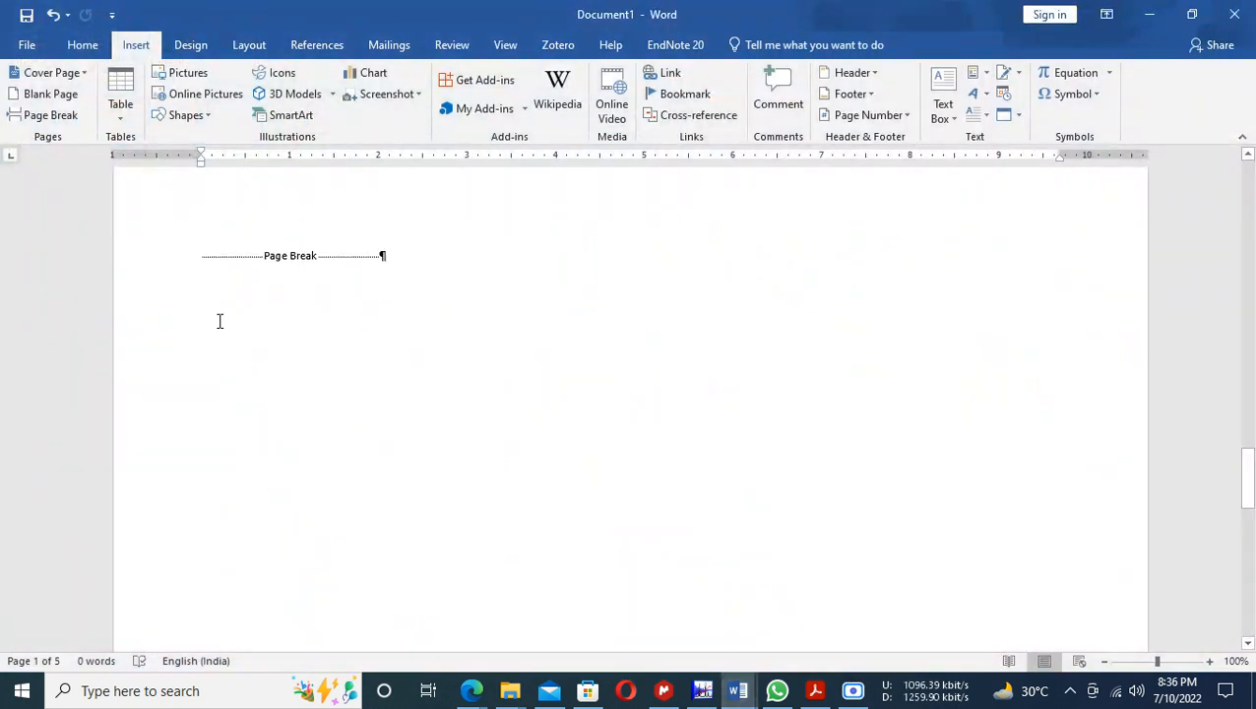
left_click(197, 241)
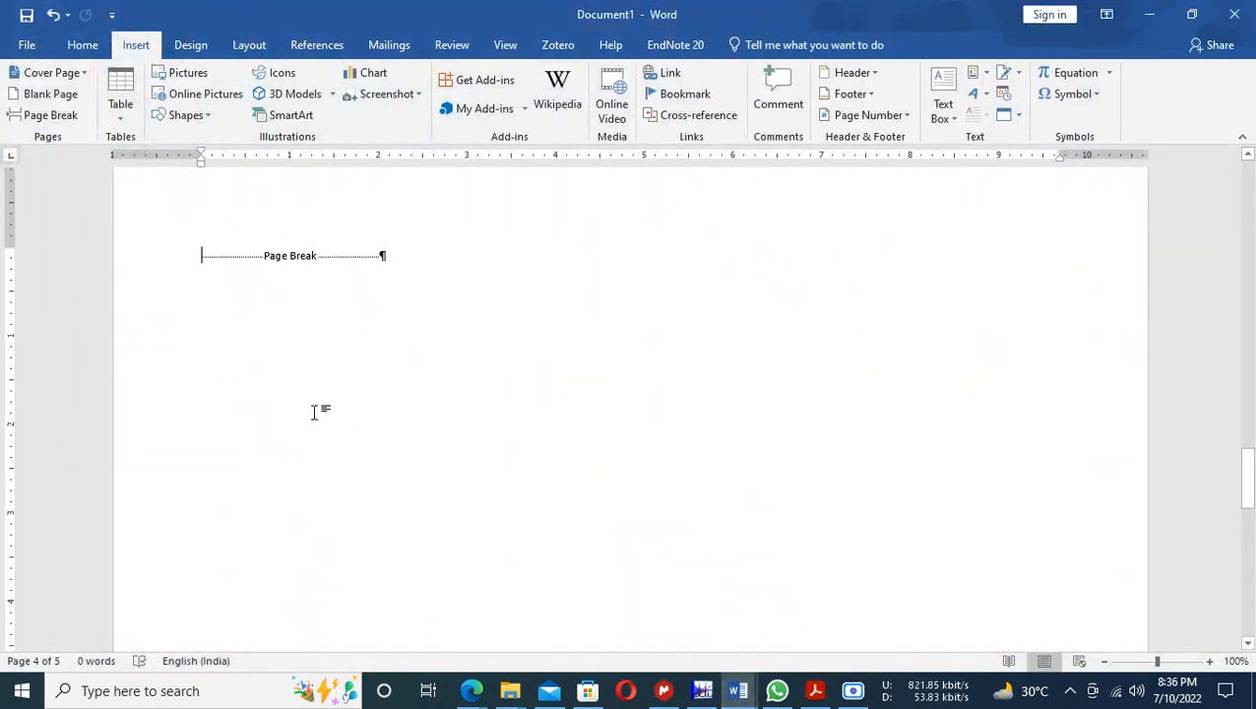
scroll(314, 411, "up", 3)
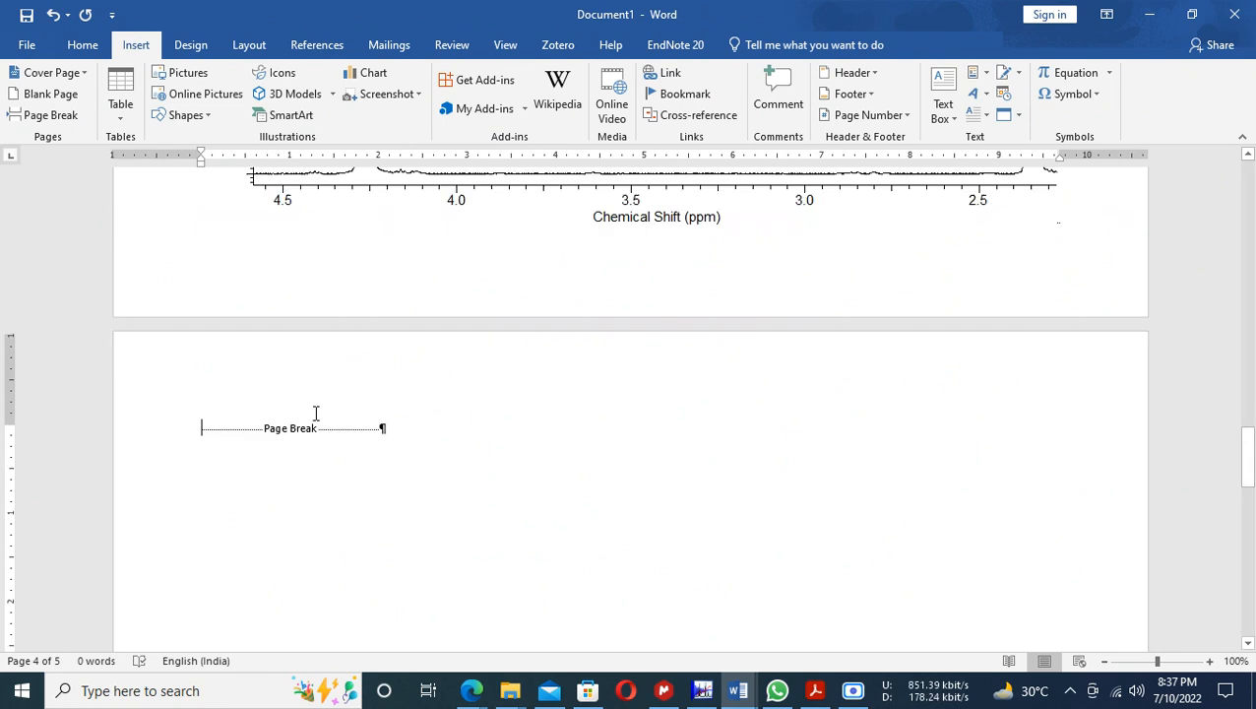
key("BackSpace")
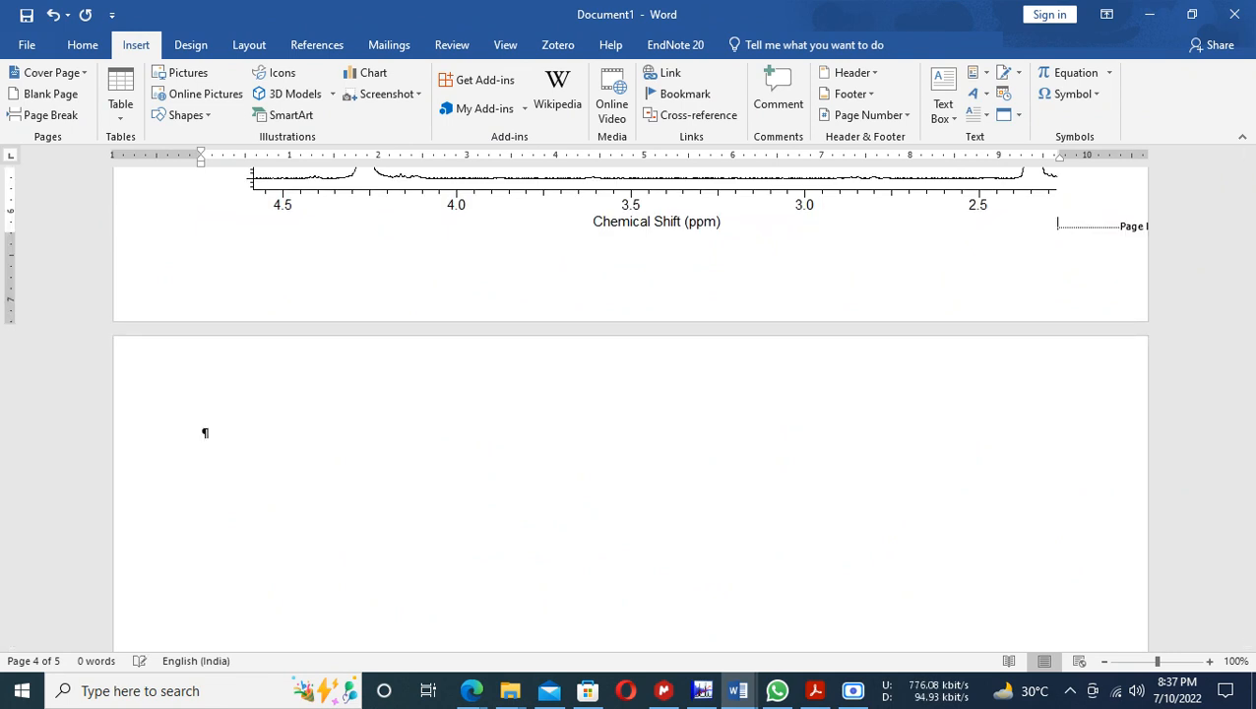
left_click(223, 432)
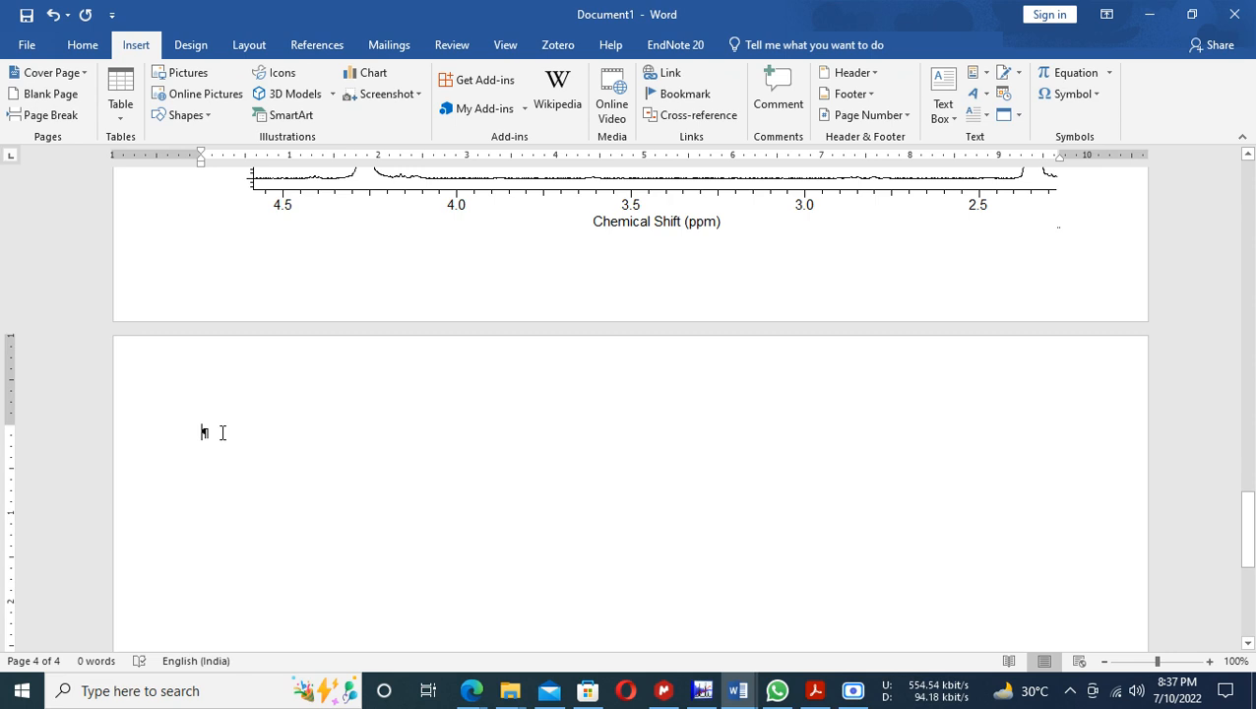
key("BackSpace")
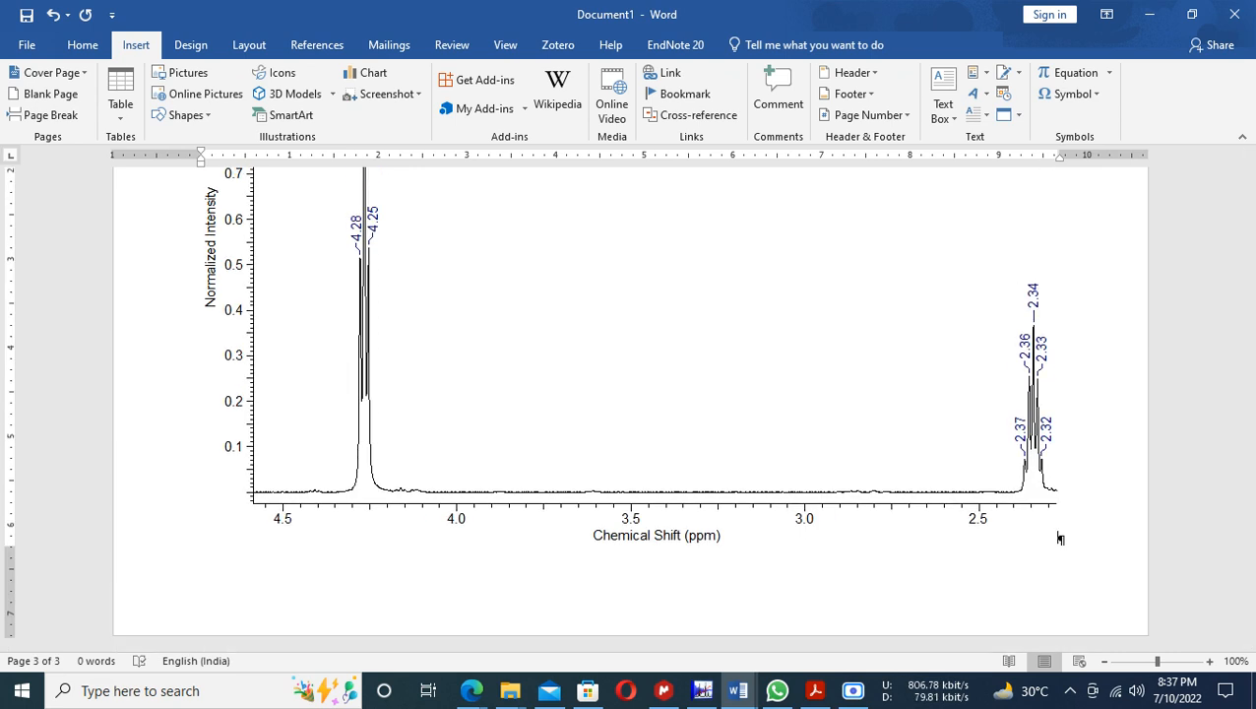
- Start saving Document1 under a new name again and browse to the DAL-1H folder within Documents > Thesis > NMR data
scroll(217, 434, "up", 20)
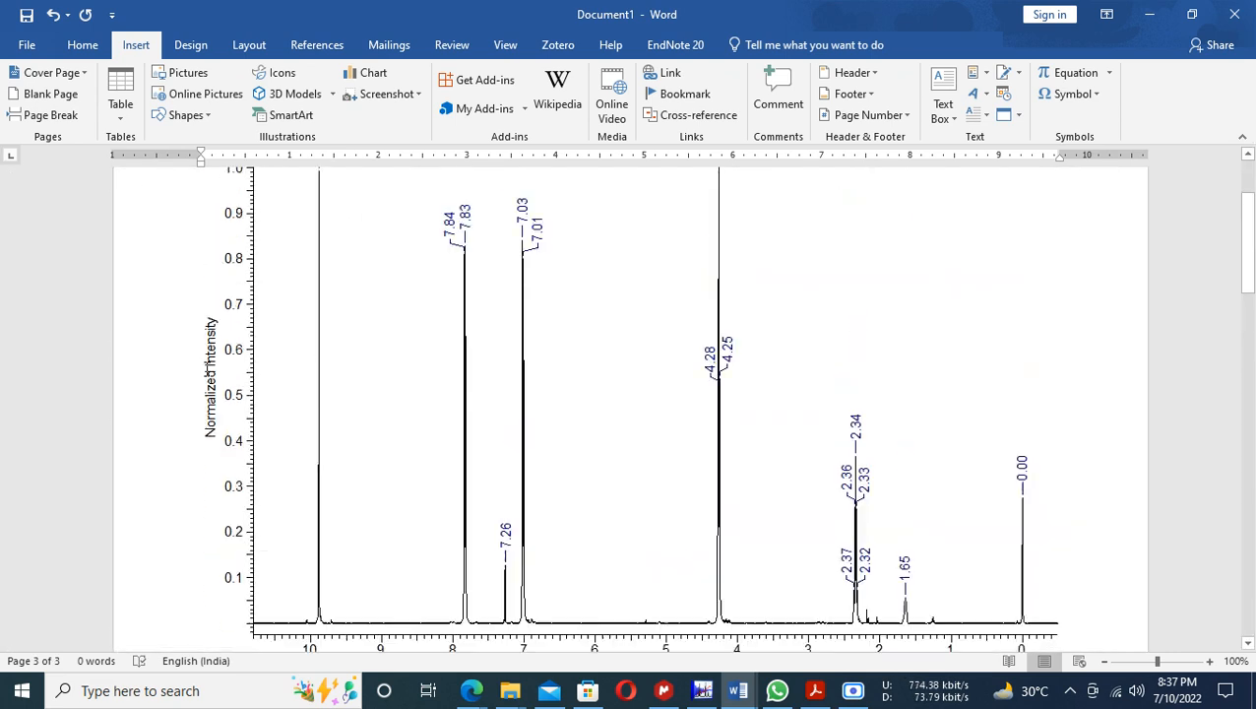
left_click(27, 45)
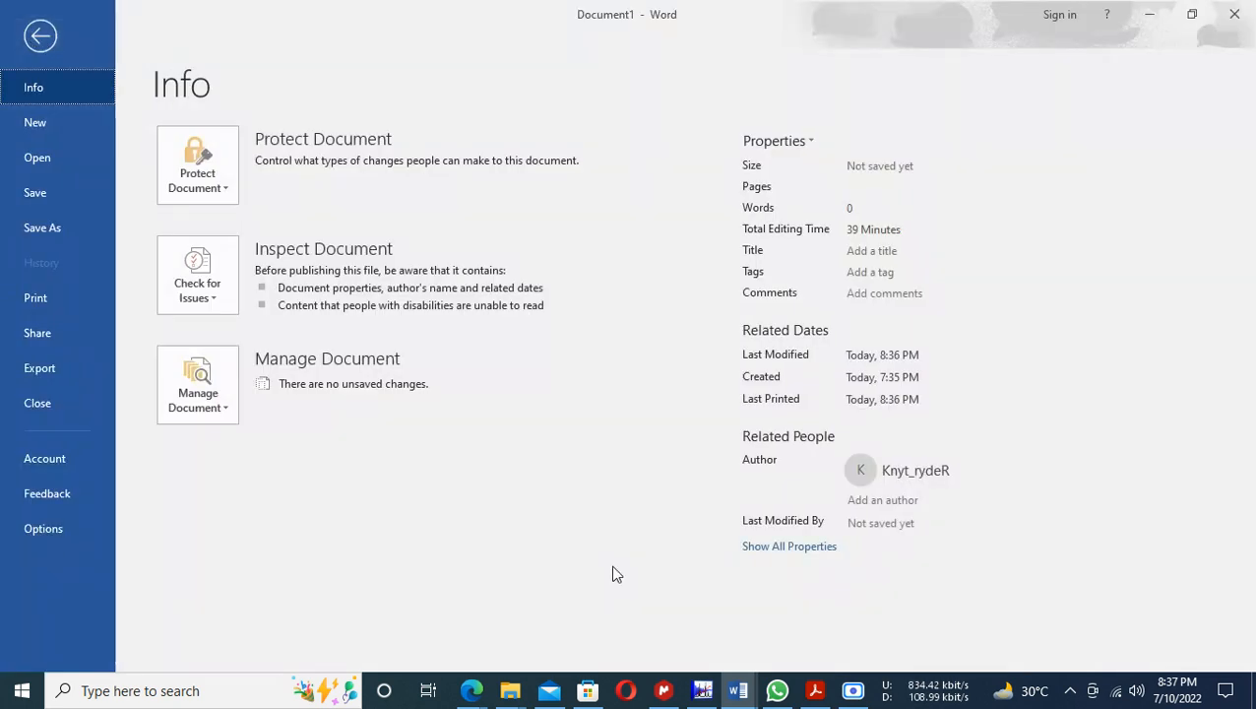
left_click(815, 690)
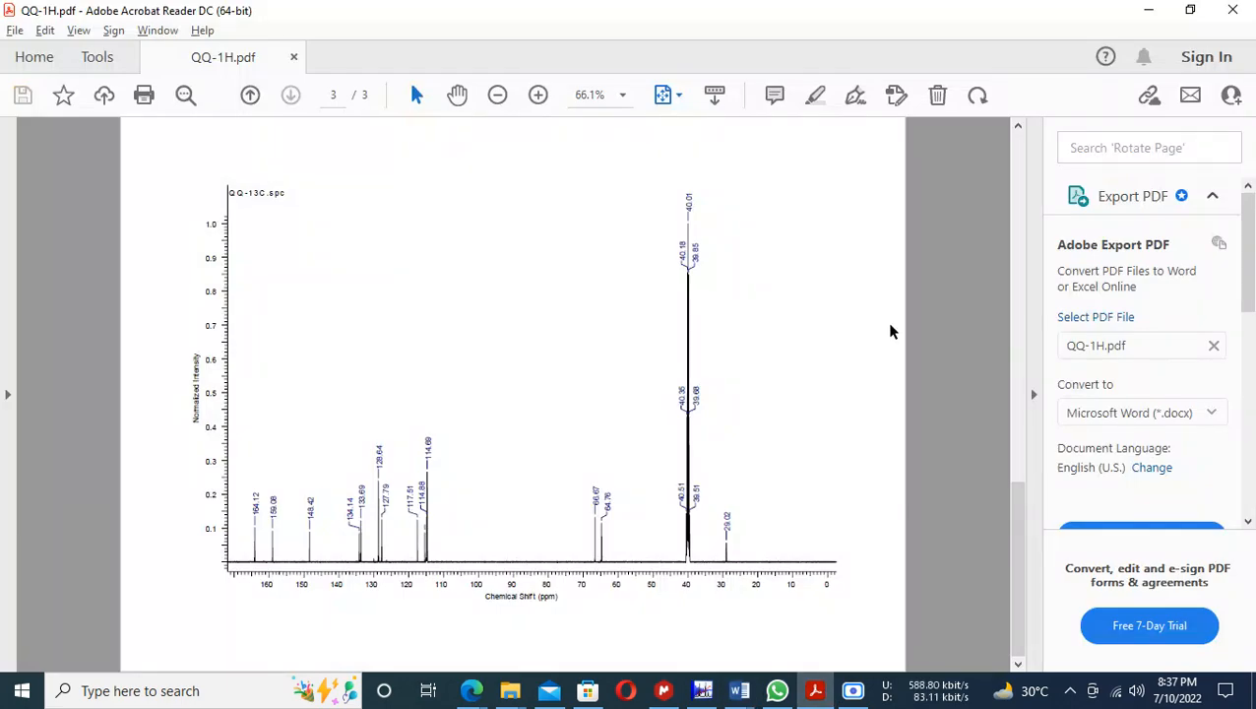
key("alt+Tab")
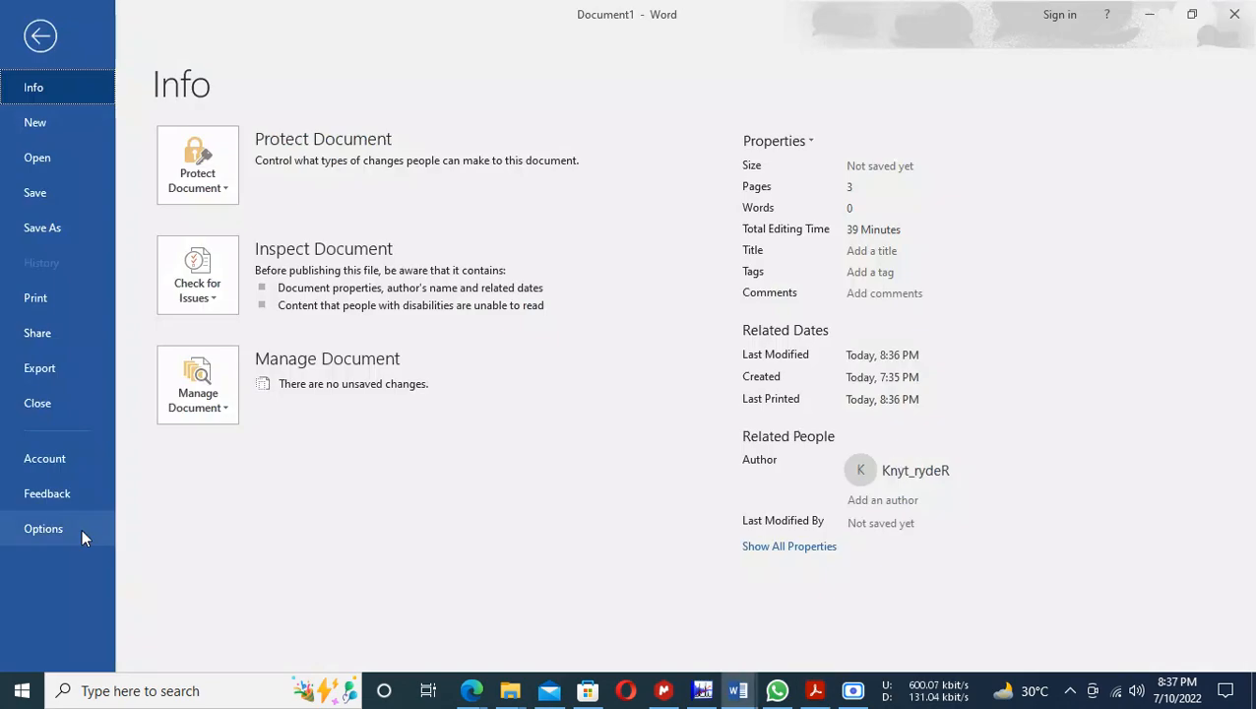
left_click(81, 226)
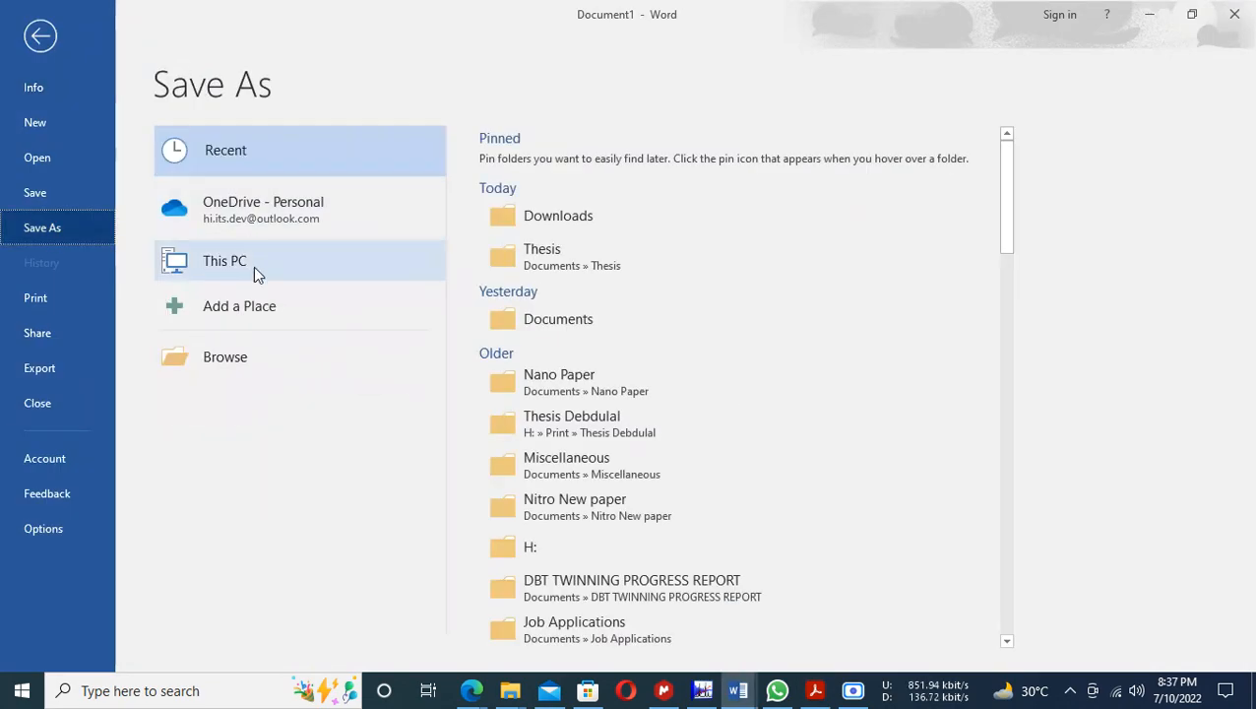
double_click(253, 266)
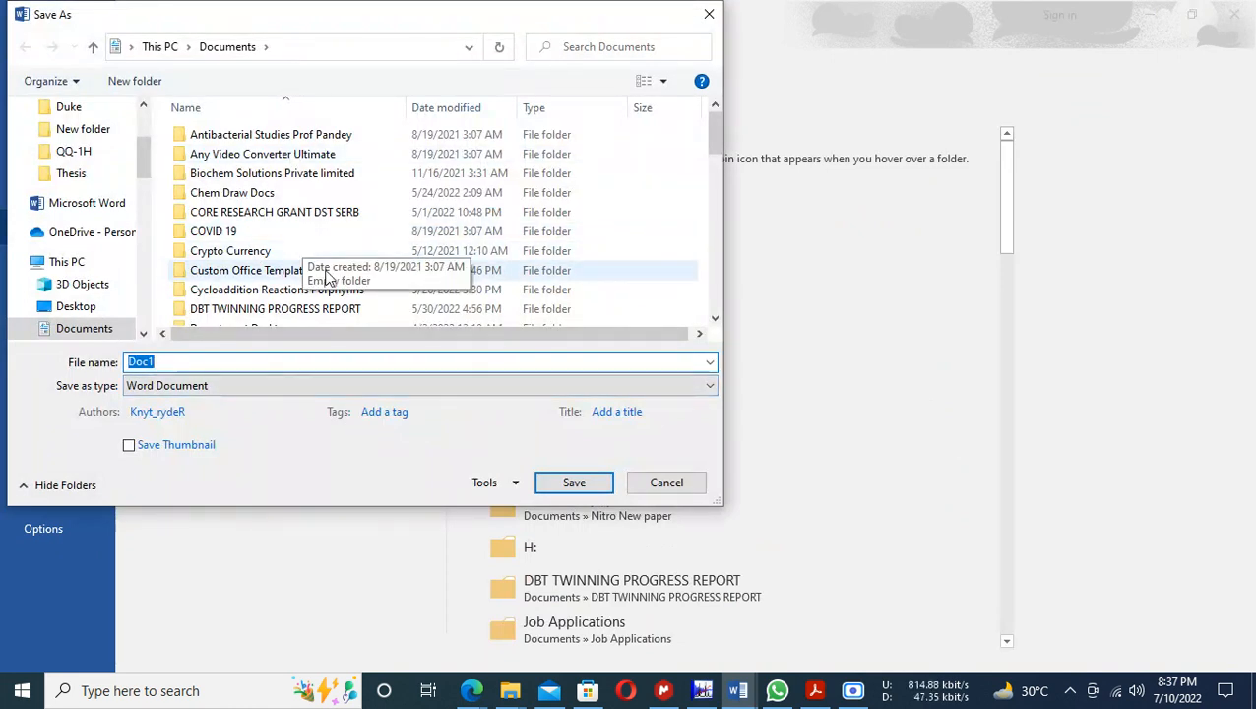
scroll(353, 262, "down", 4)
scroll(280, 286, "down", 12)
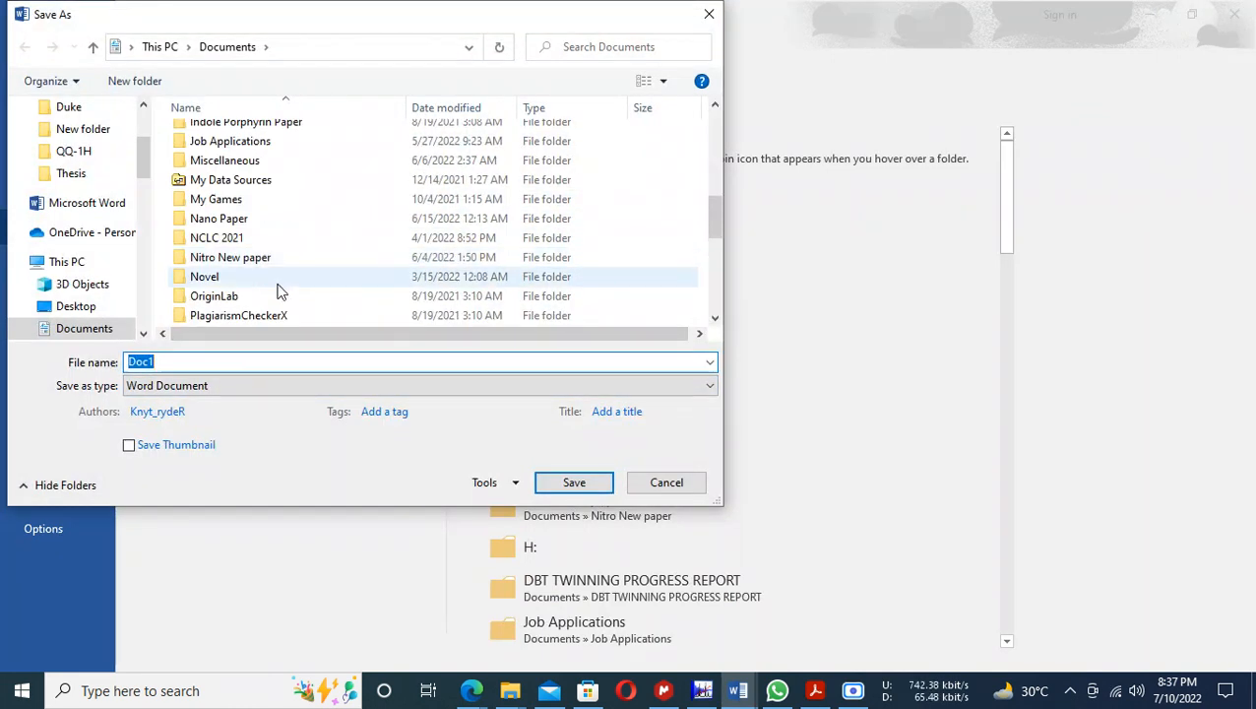
double_click(221, 146)
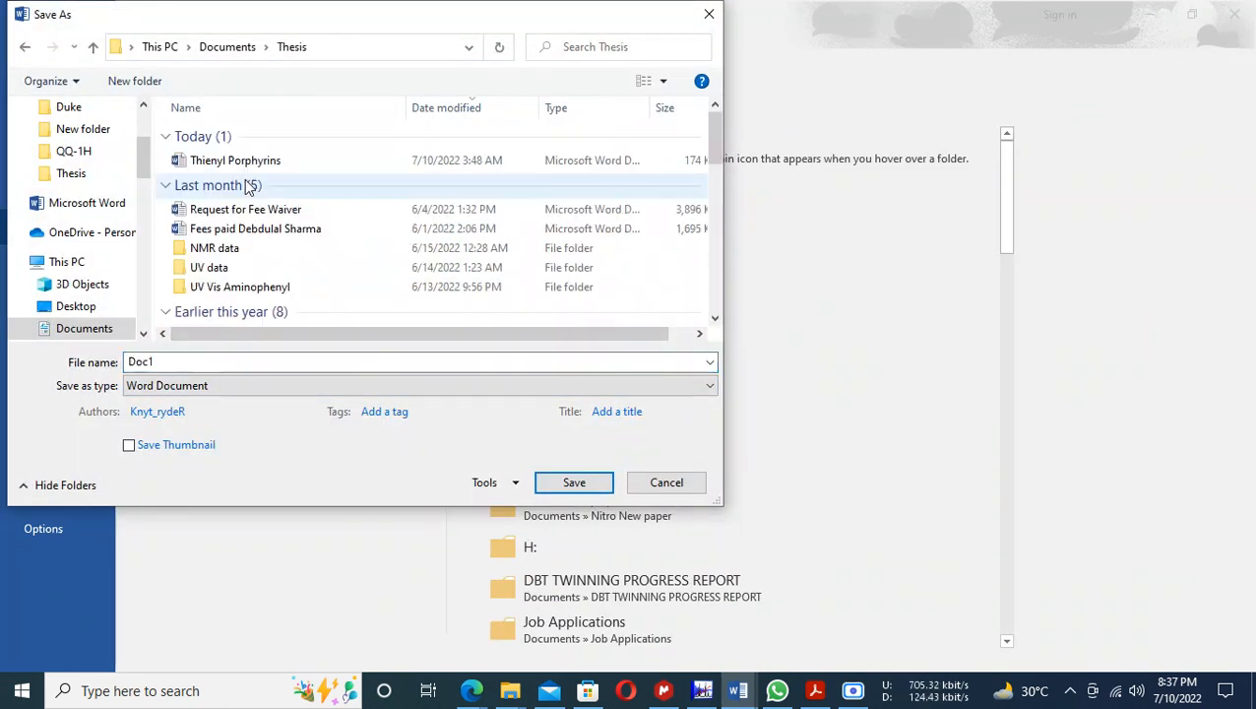
left_click(229, 251)
double_click(228, 251)
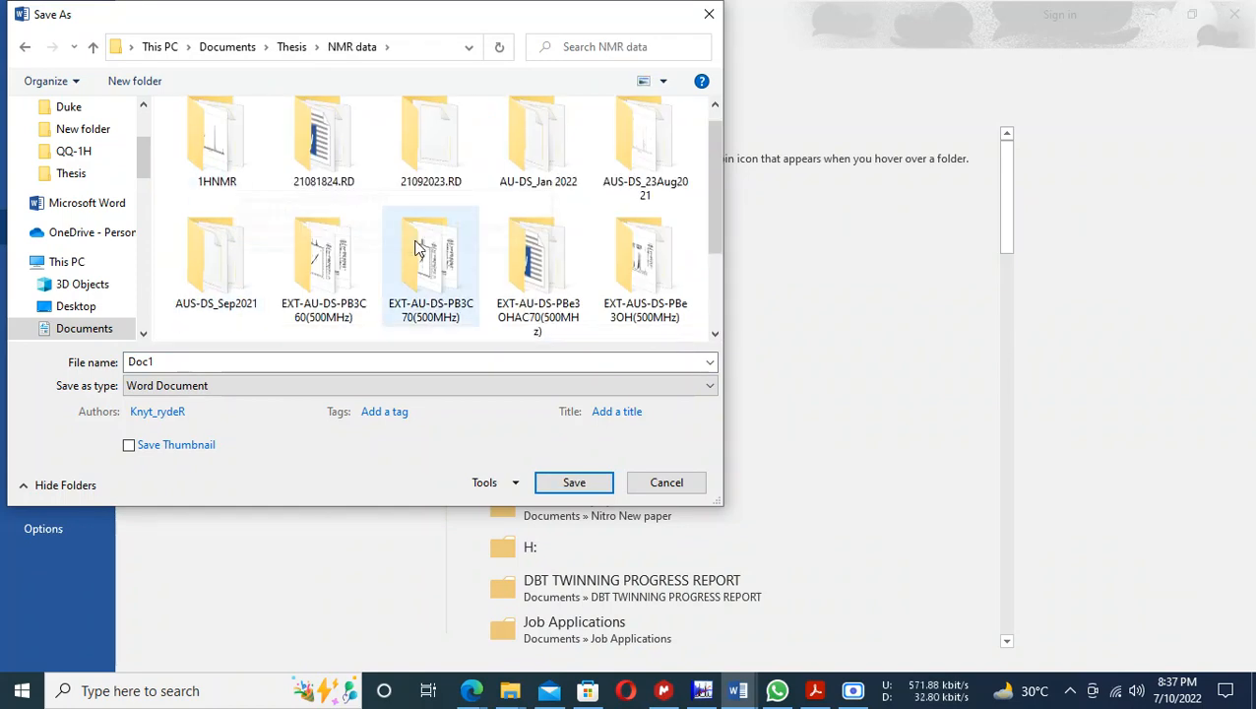
scroll(365, 294, "down", 1)
double_click(429, 307)
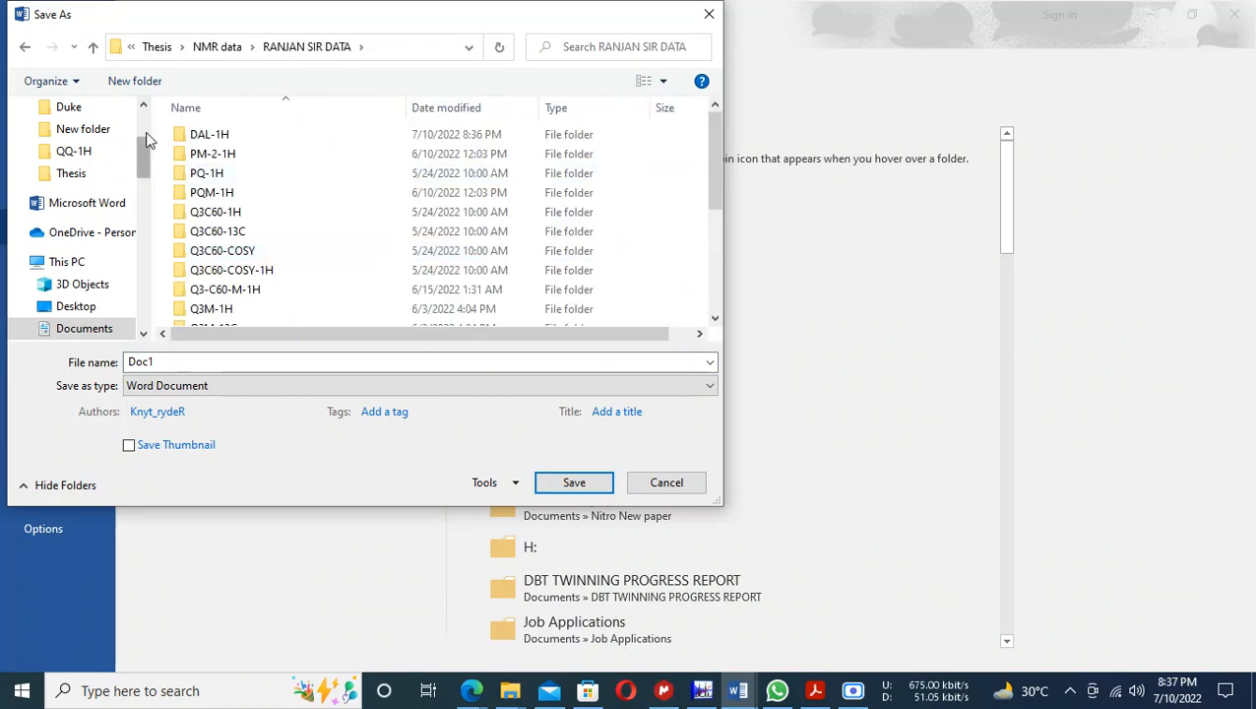
double_click(194, 130)
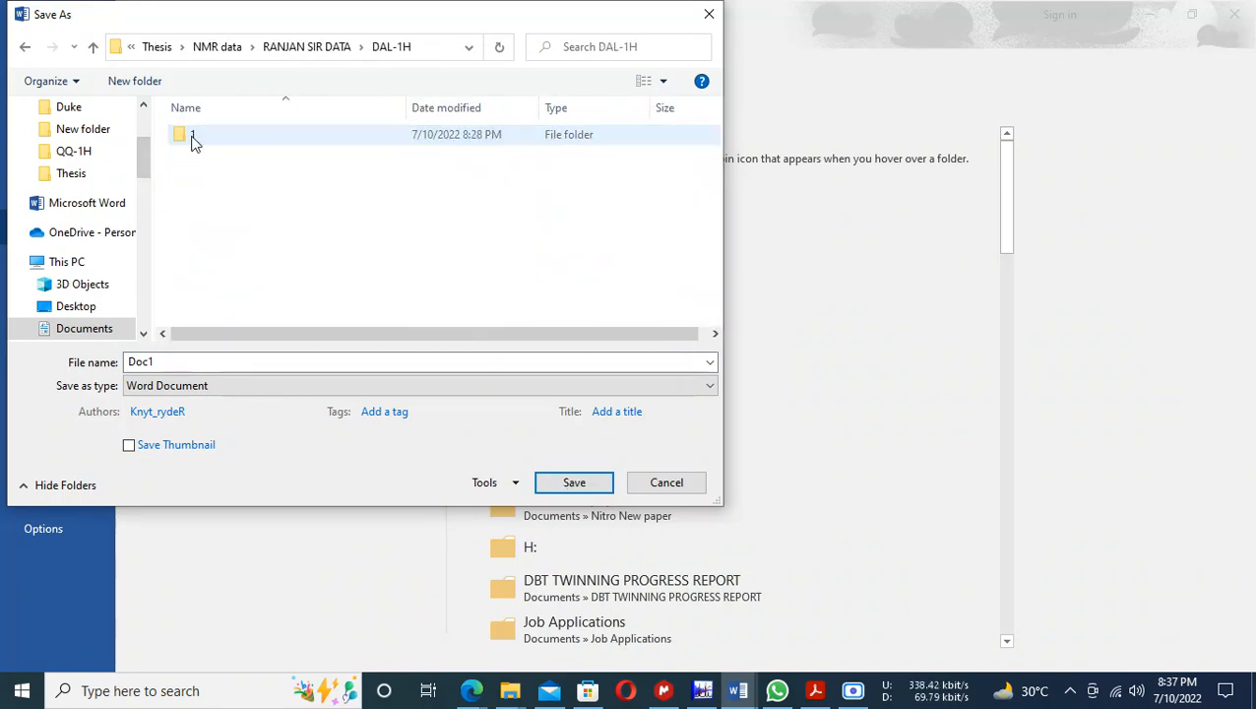
- Save the document as a PDF named DAL-1H, replacing the existing file, and look over the published pages
double_click(186, 365)
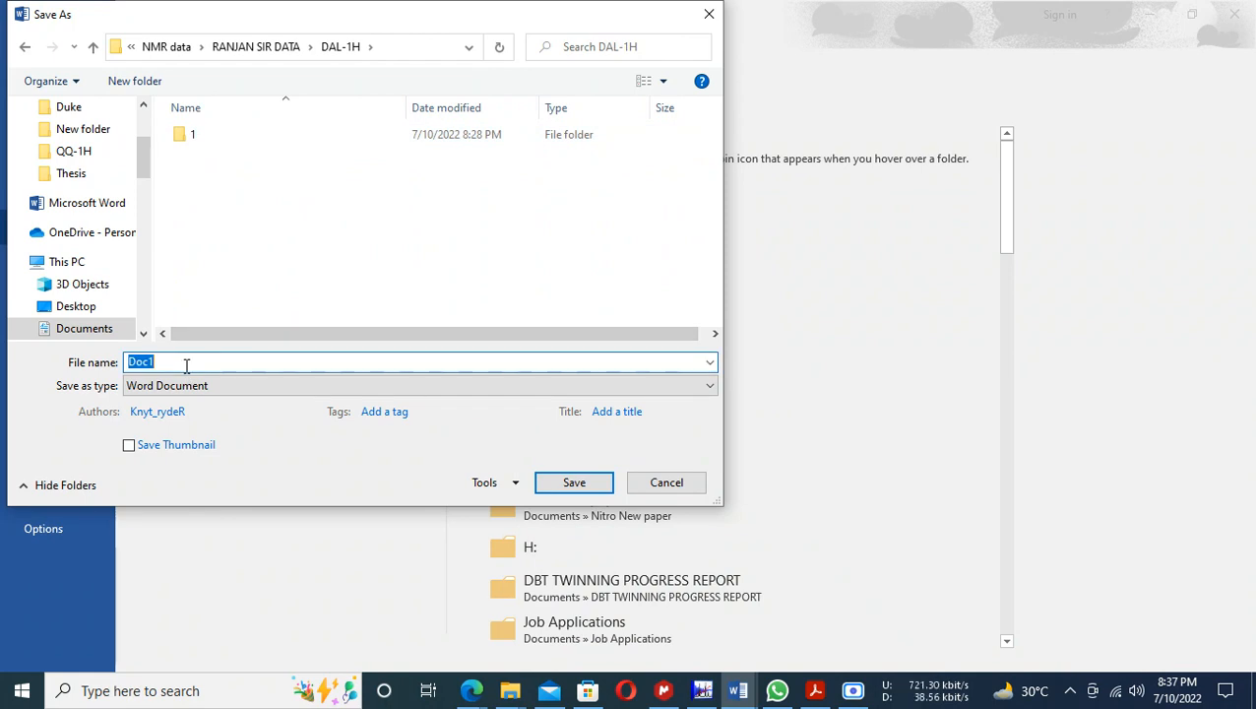
type("DAL-1H")
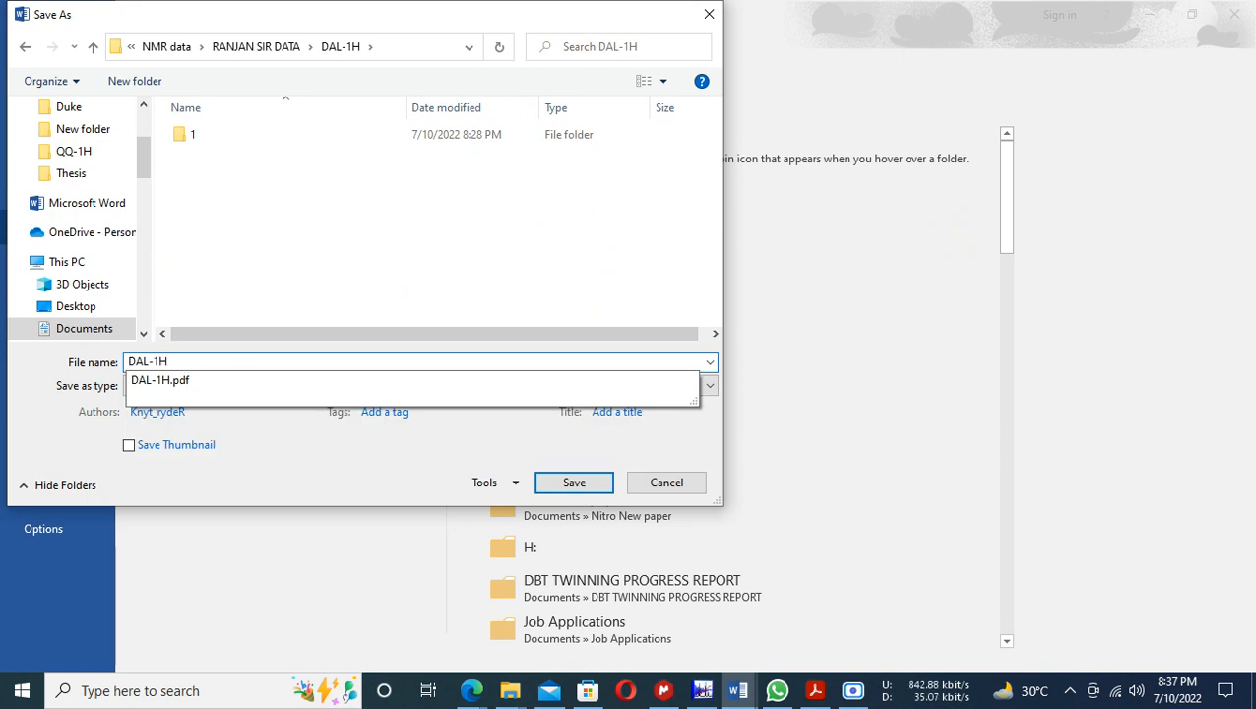
left_click(312, 492)
left_click(552, 392)
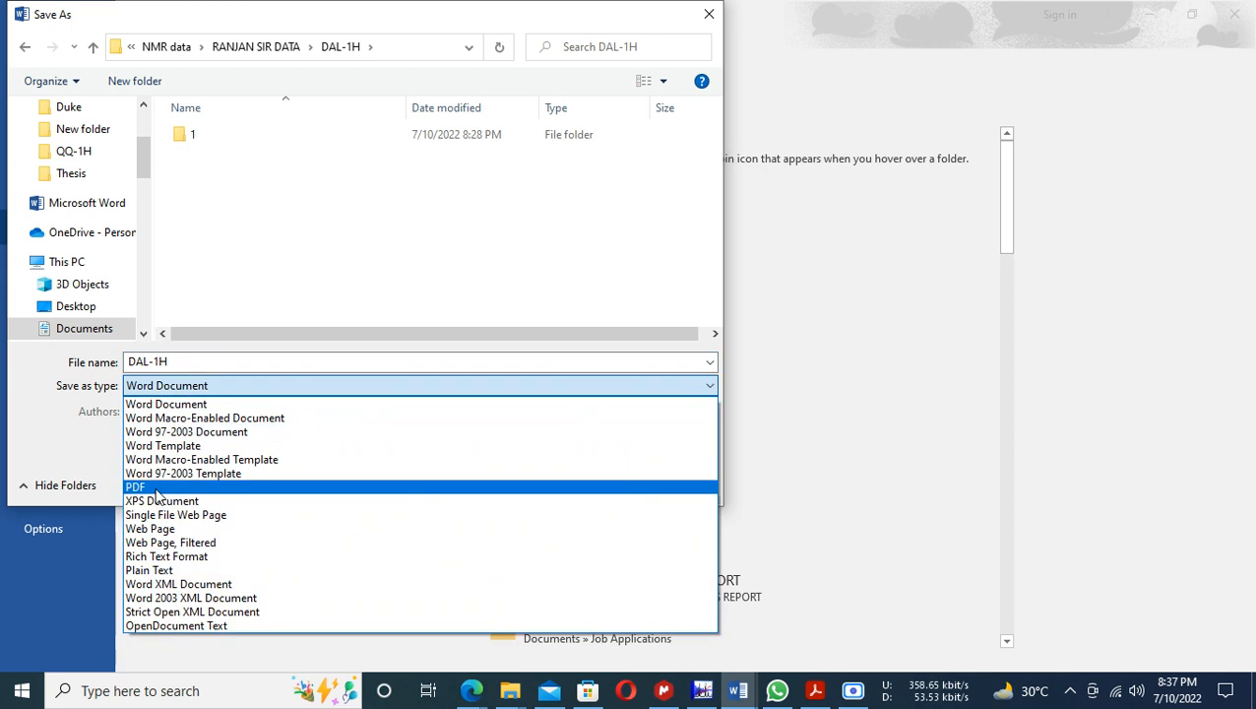
left_click(157, 487)
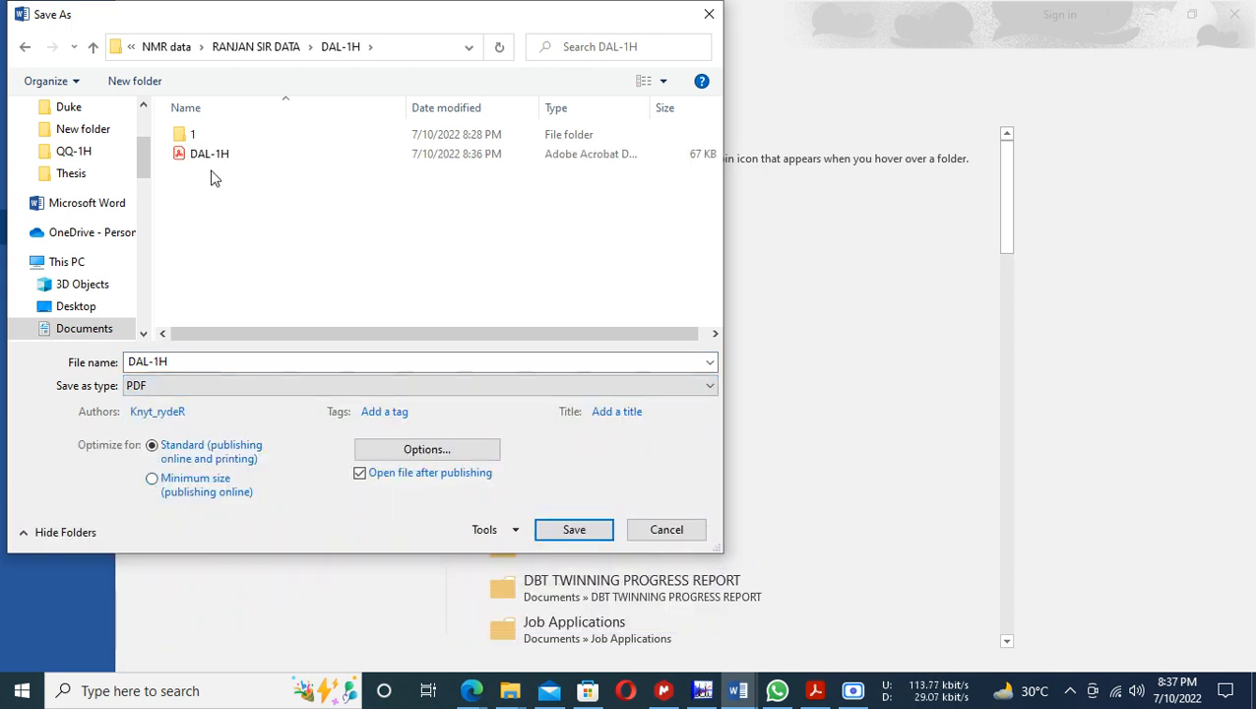
left_click(566, 529)
left_click(549, 398)
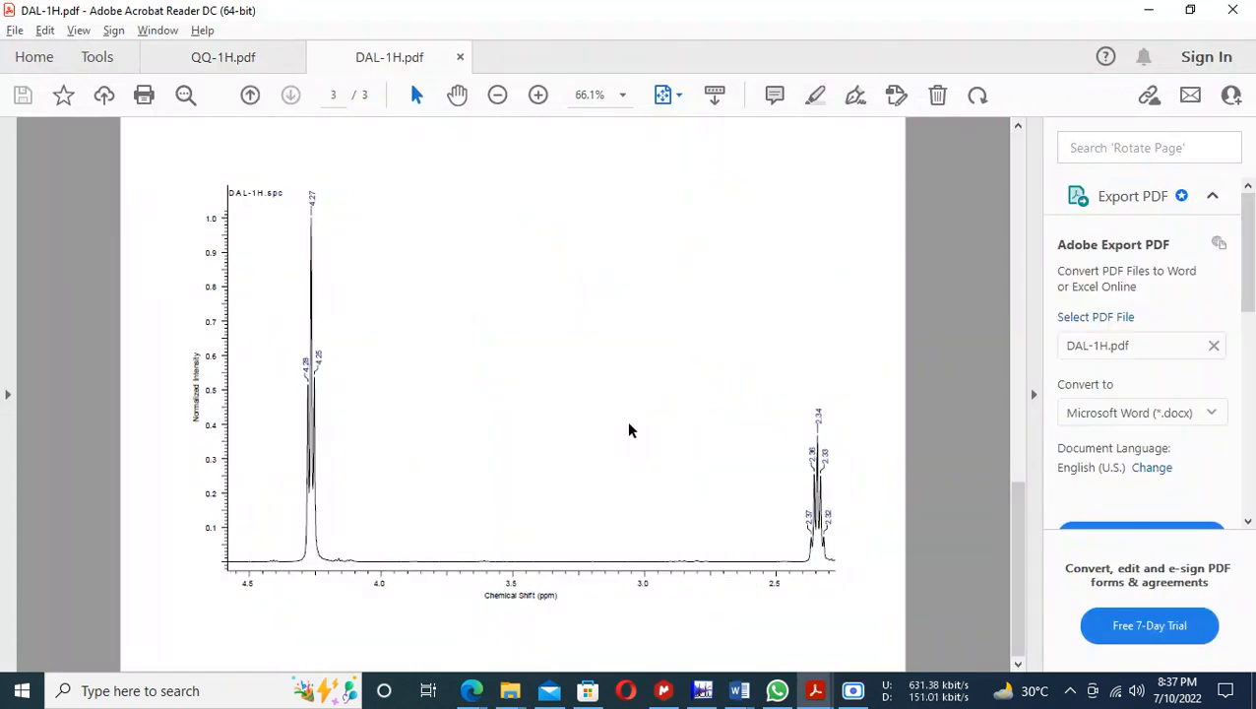
scroll(630, 430, "up", 3)
scroll(628, 430, "up", 3)
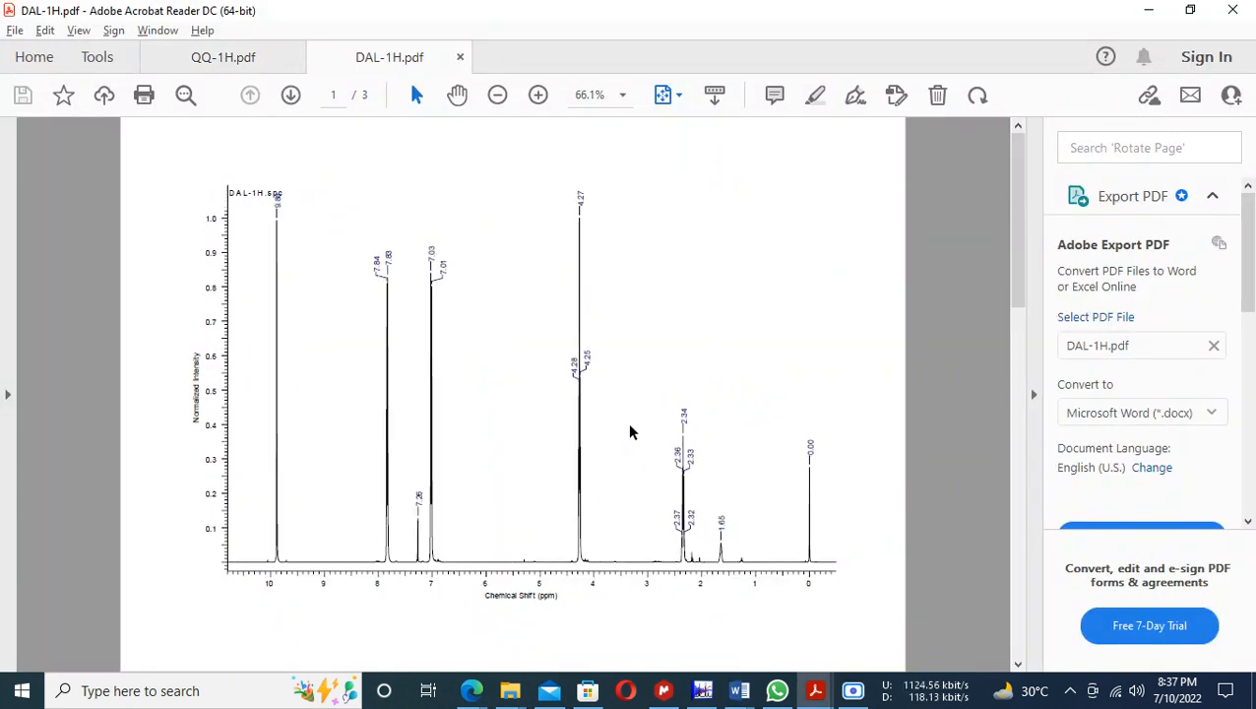
- Switch to the Word document Structure for NMR and enlarge the DAL structure on page 3
left_click(738, 690)
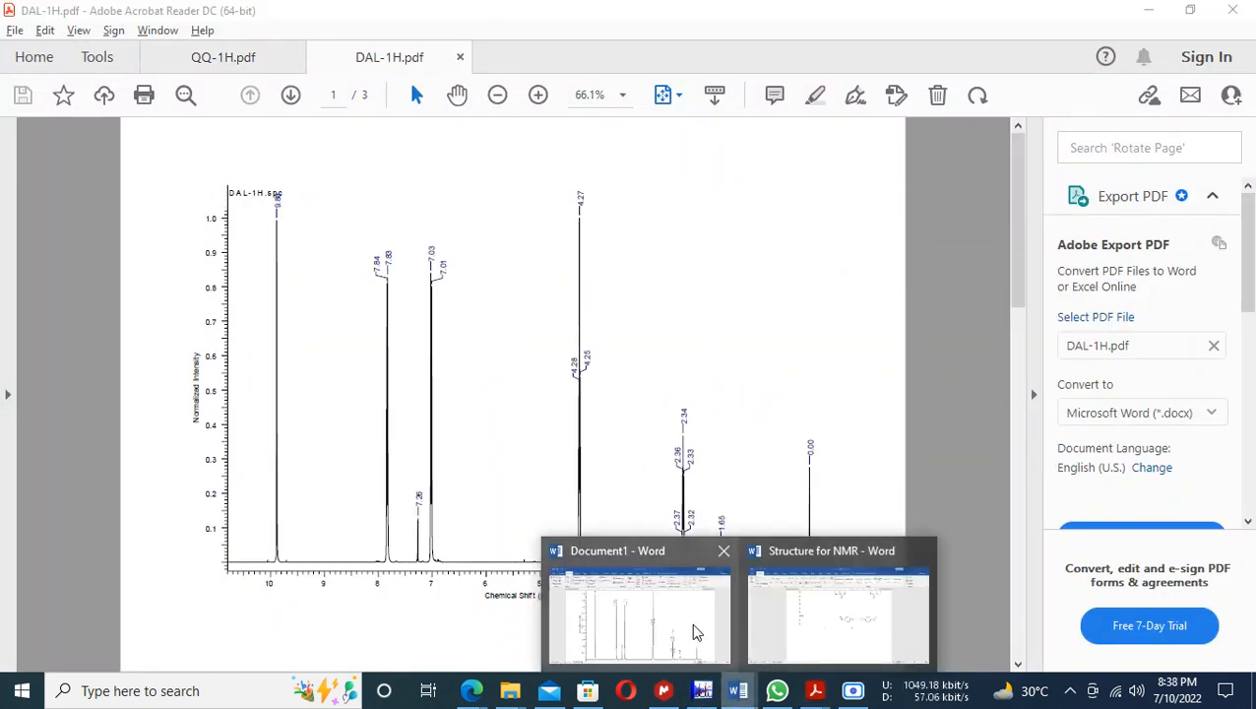
left_click(793, 611)
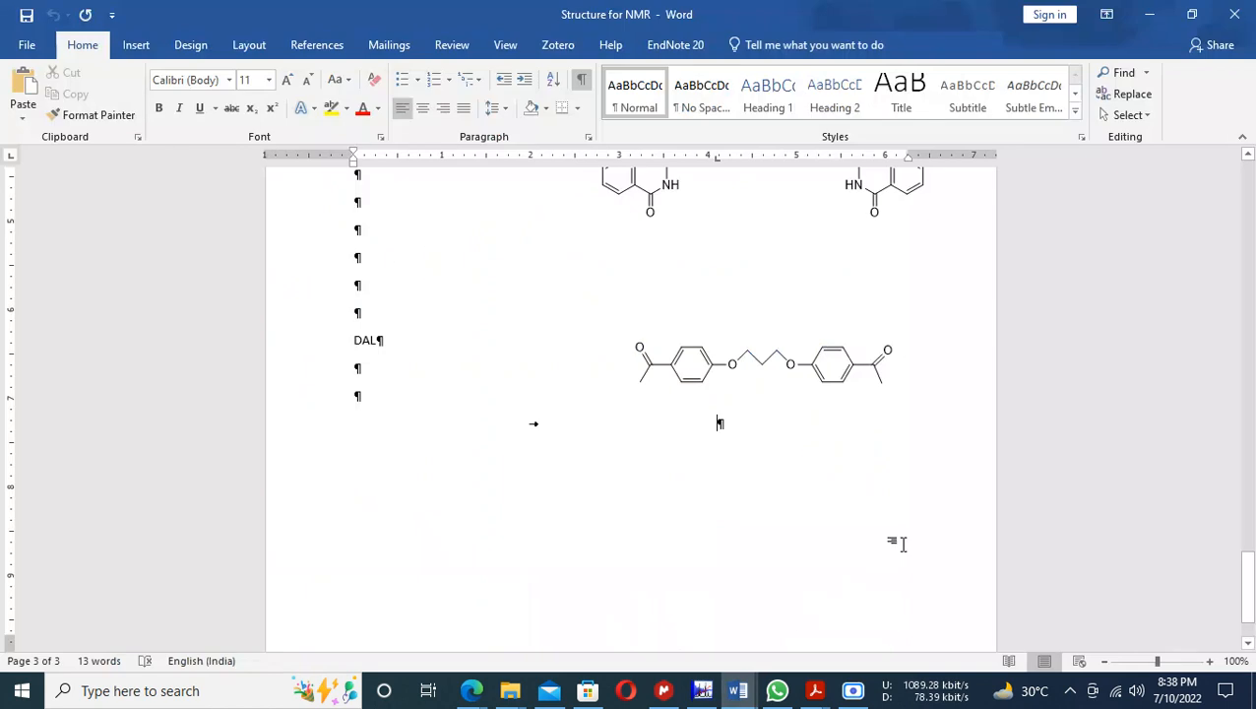
left_click(672, 350)
left_click_drag(632, 389, 609, 435)
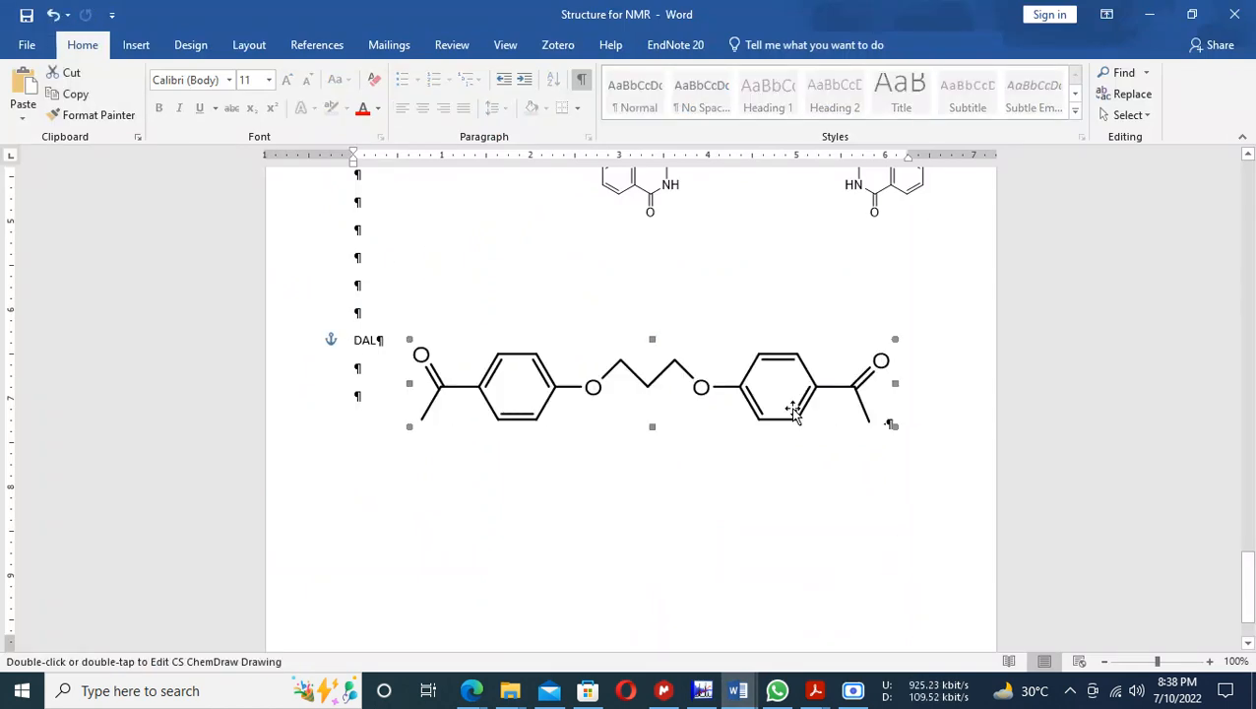
double_click(812, 530)
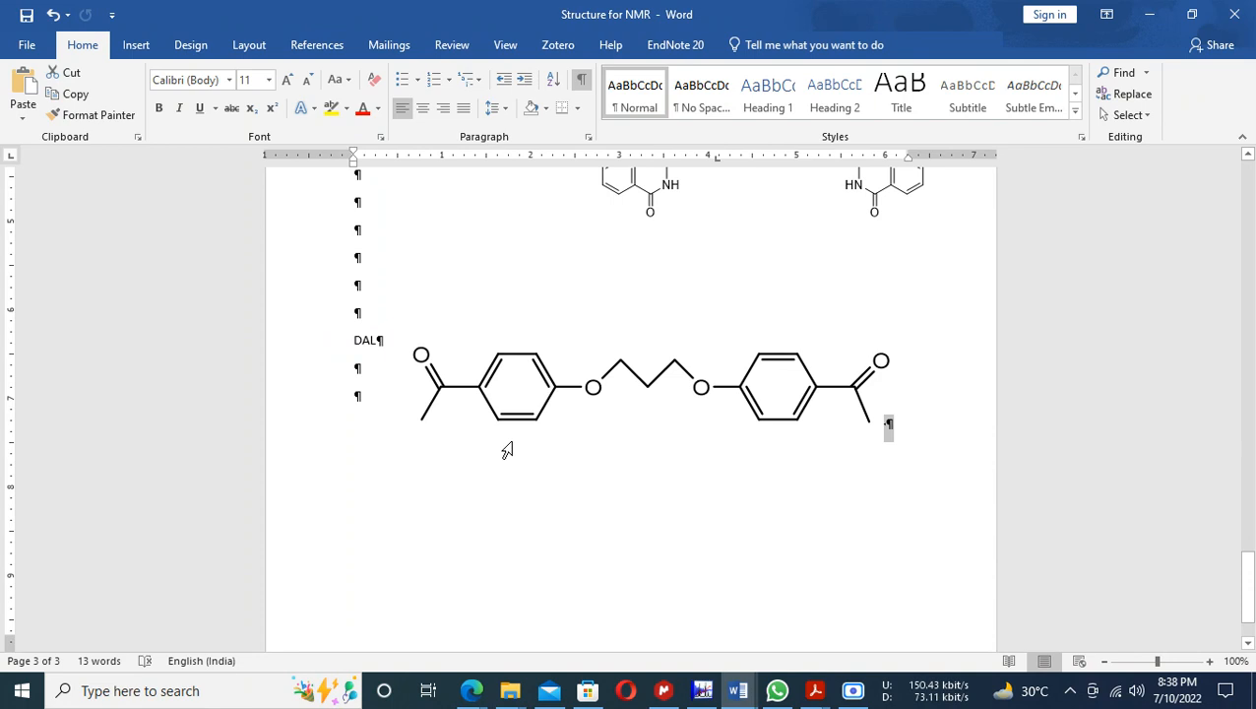
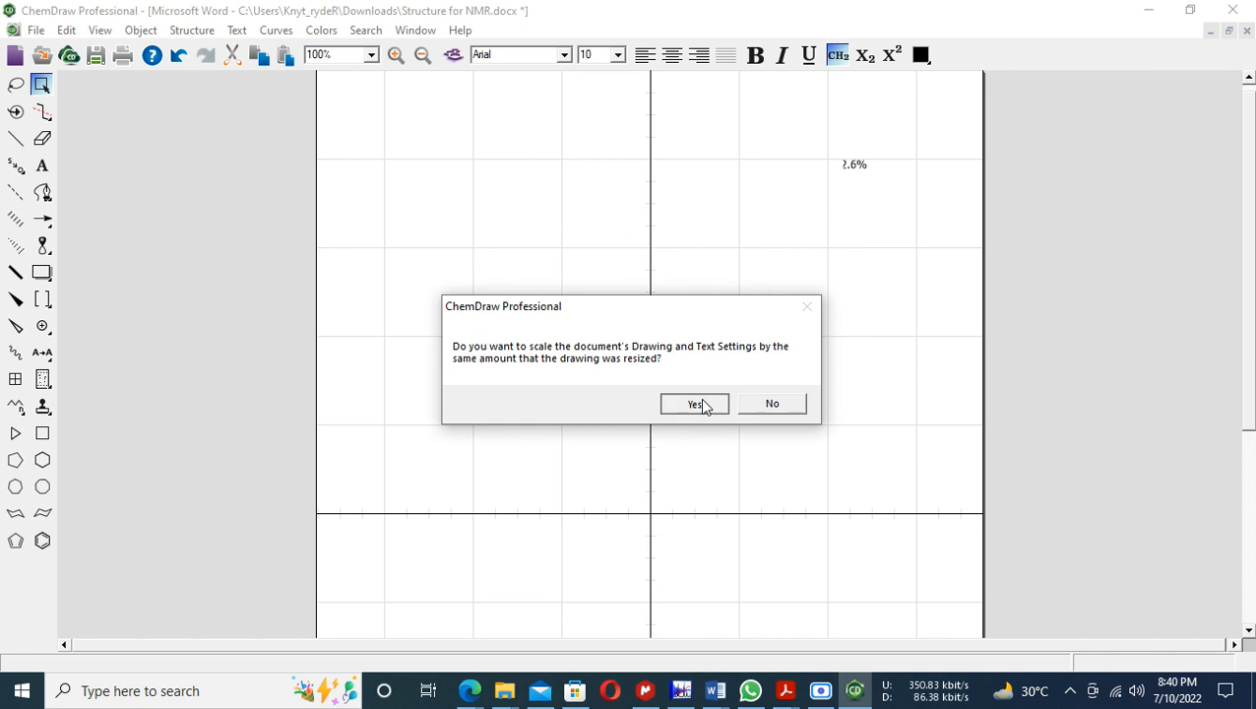
- In ChemDraw, make the DAL structure's atom labels bold and apply Bold to the document's Atom Label settings as well
left_click(755, 56)
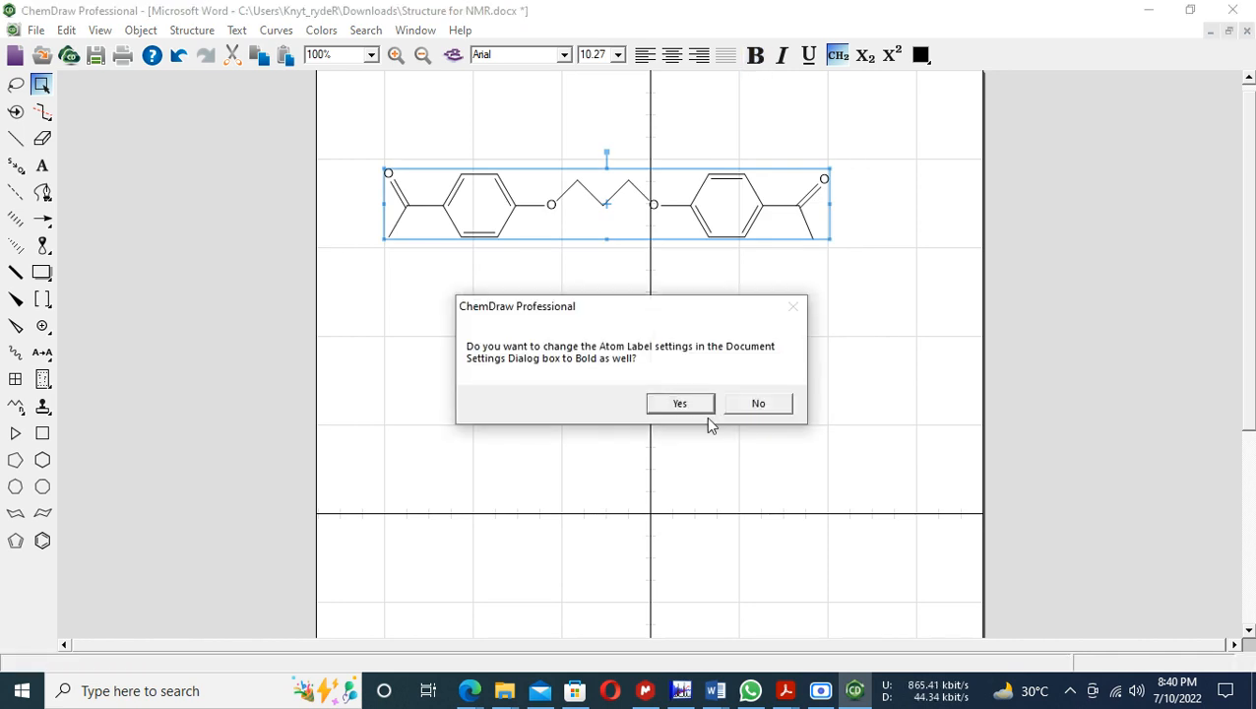
left_click(680, 404)
left_click(709, 358)
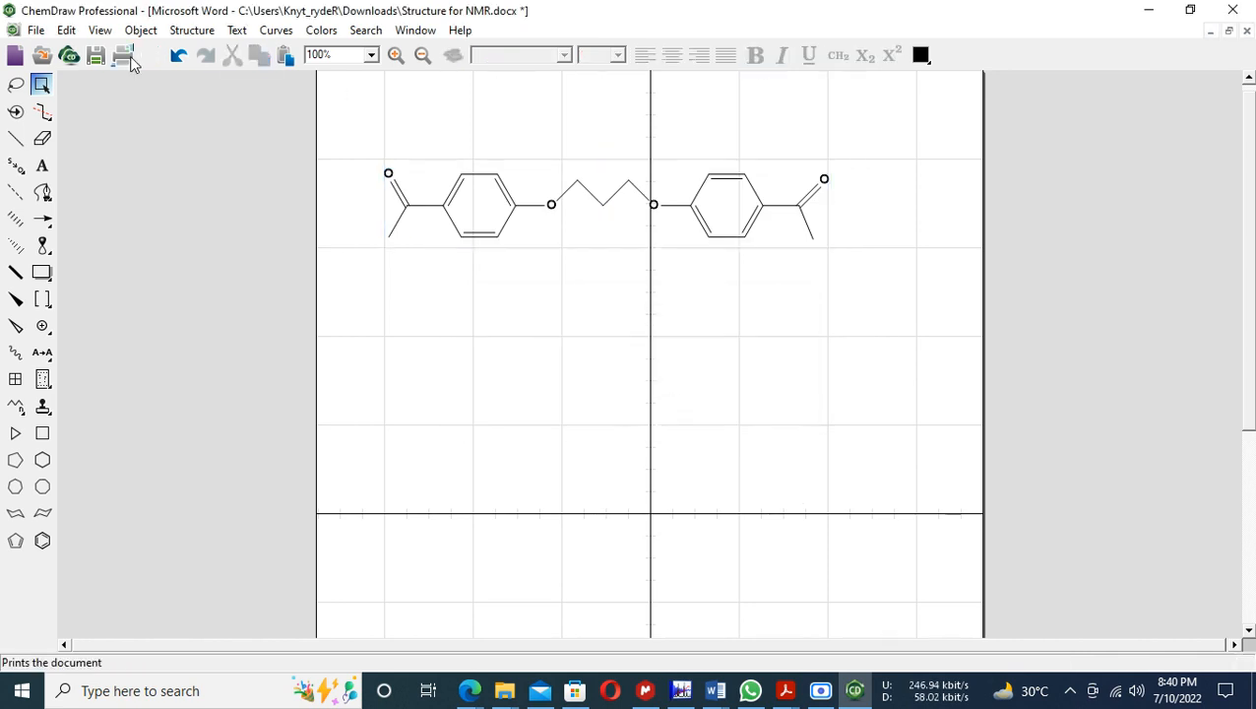
- Add a single bond to each of the four unsubstituted carbons on both benzene rings
left_click(14, 138)
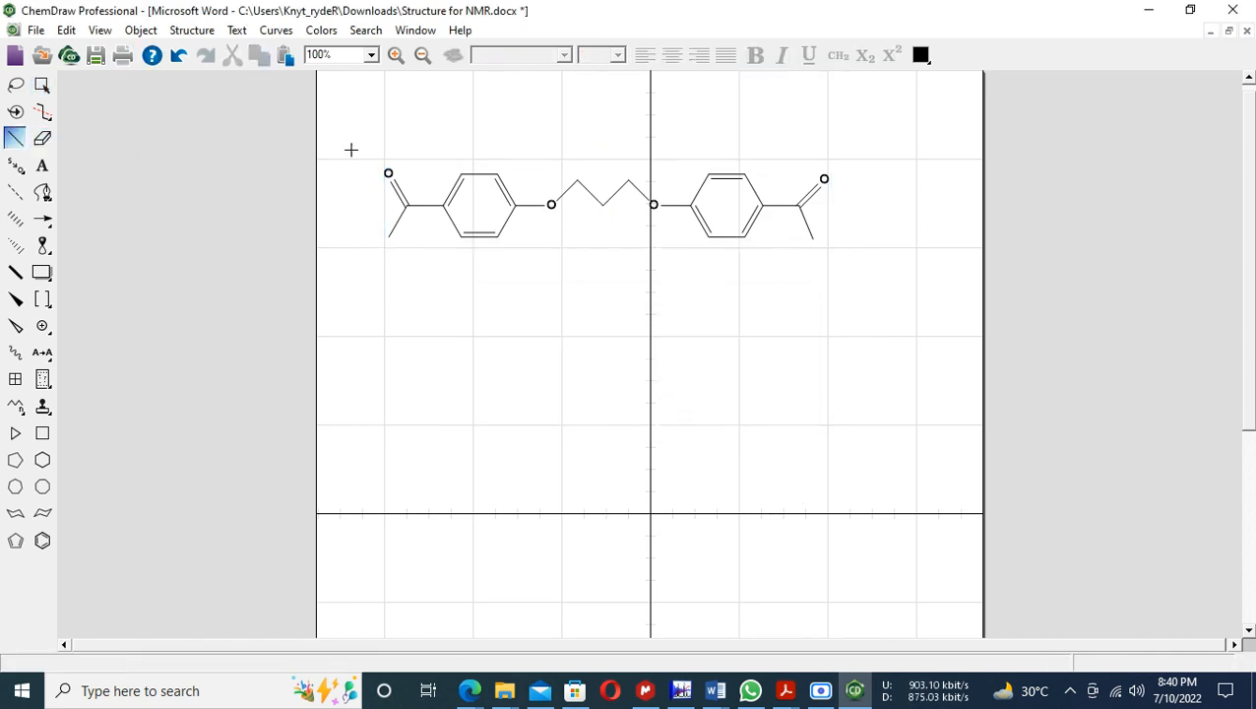
left_click(460, 174)
left_click(499, 175)
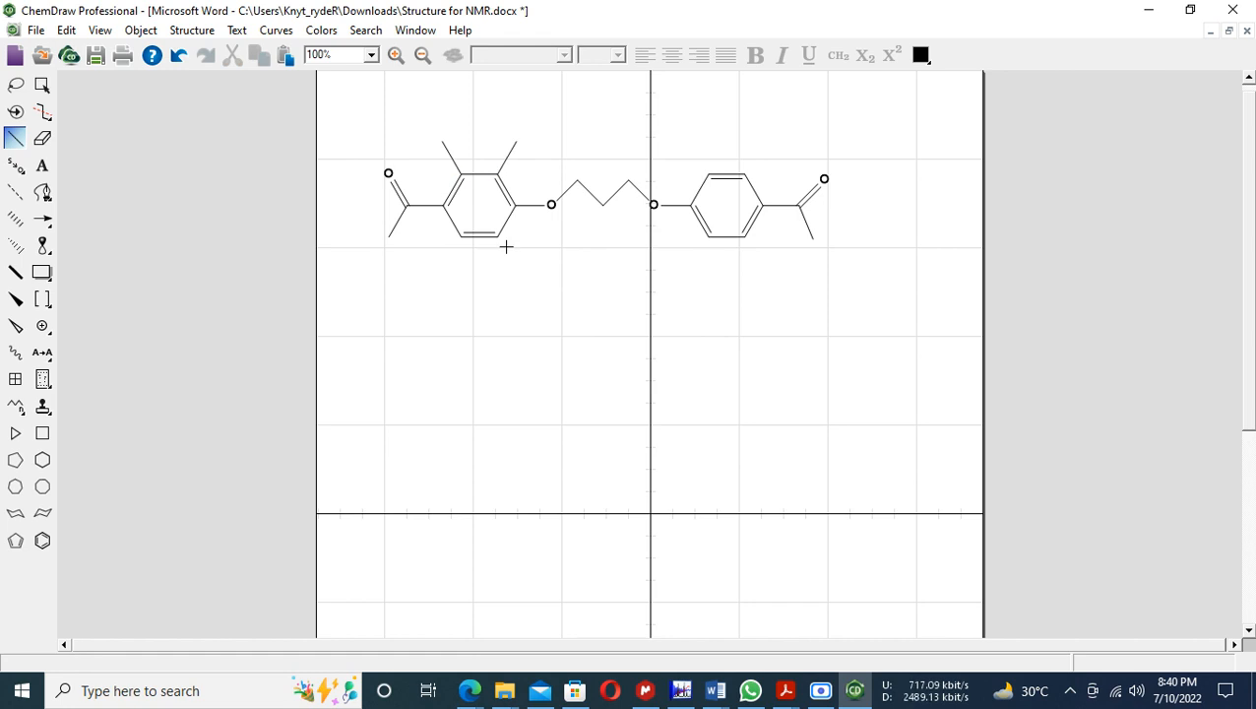
left_click(496, 244)
left_click(459, 236)
left_click(708, 174)
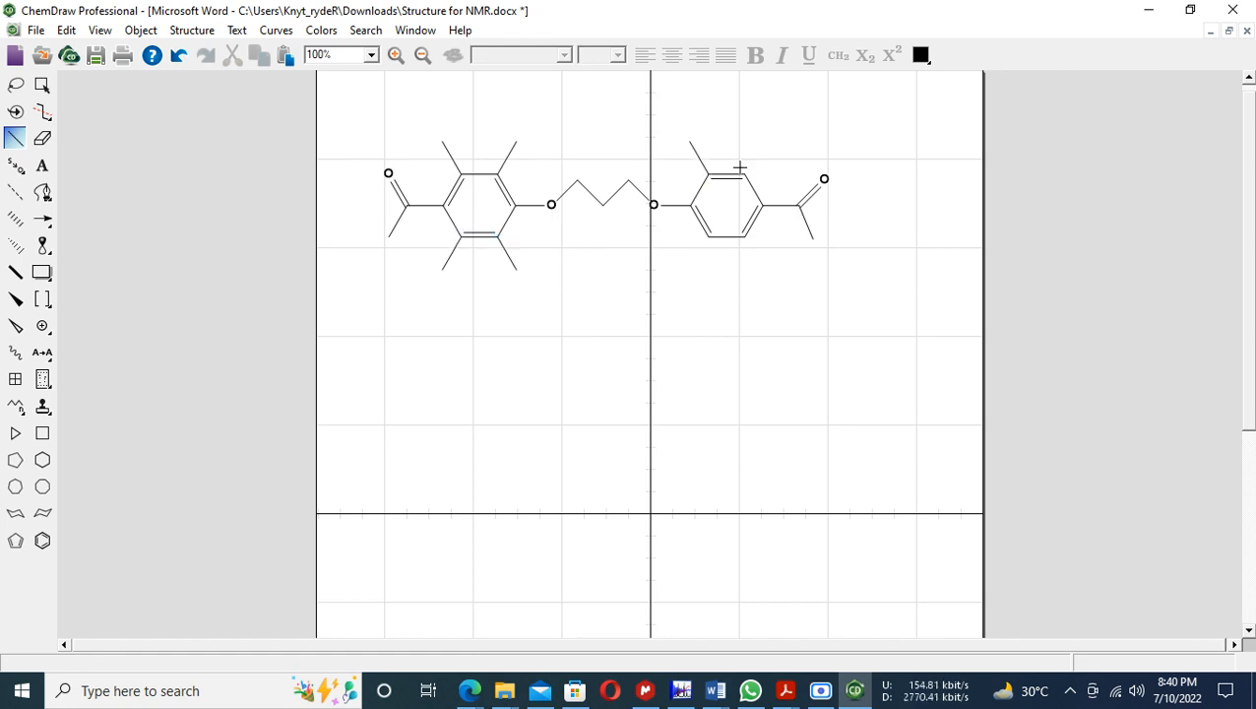
left_click(744, 175)
left_click(744, 237)
left_click(707, 237)
- Label the left carbonyl's free bond end and the left ring's four new bond ends with H
left_click(42, 165)
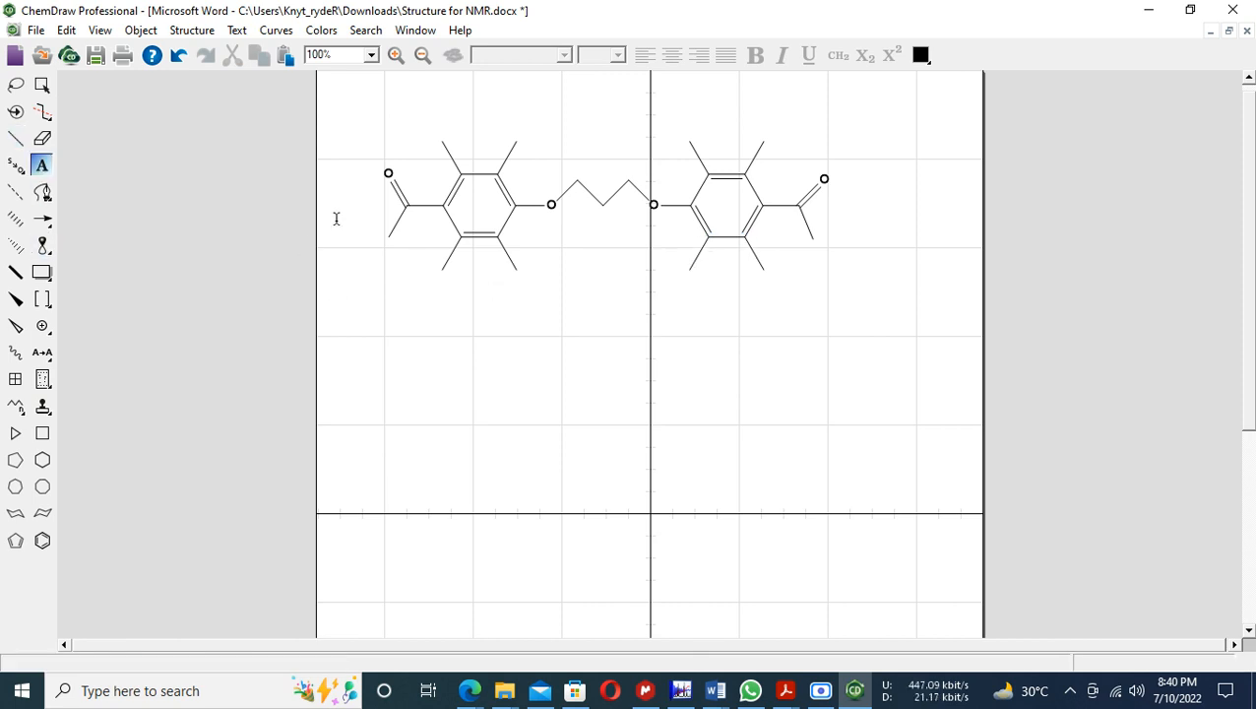
left_click(386, 237)
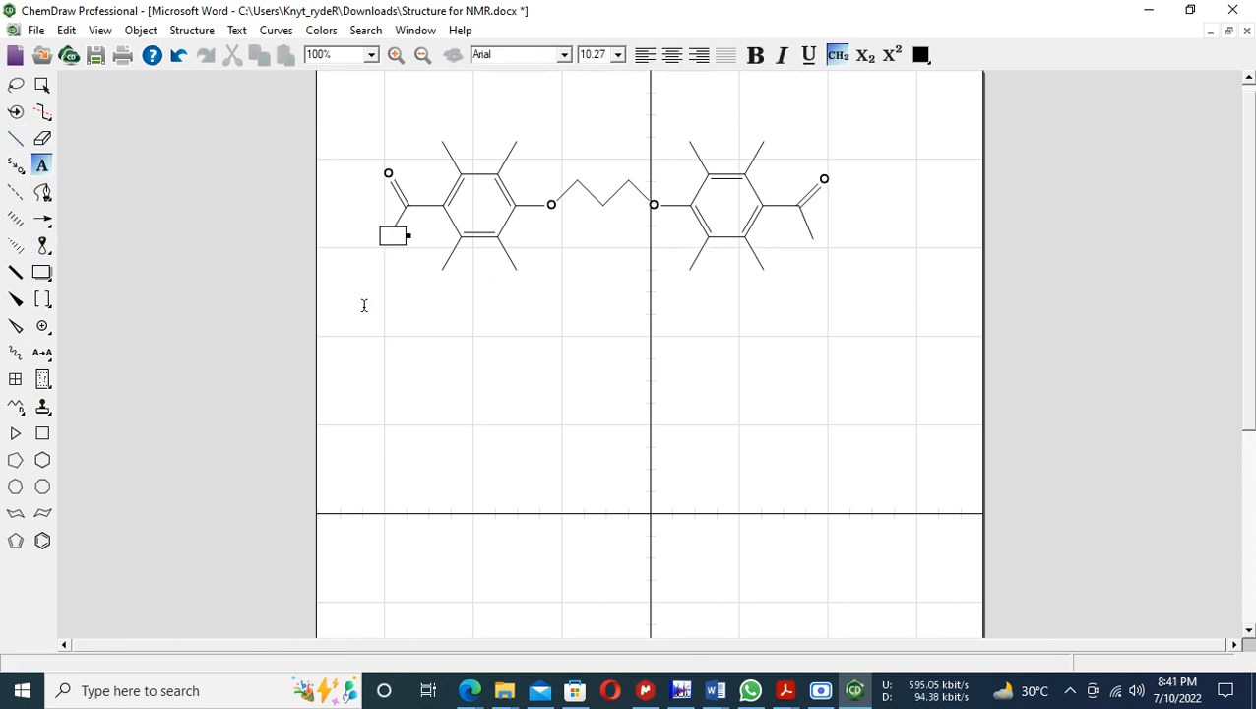
type("H")
left_click(445, 141)
type("H")
left_click(514, 146)
type("H")
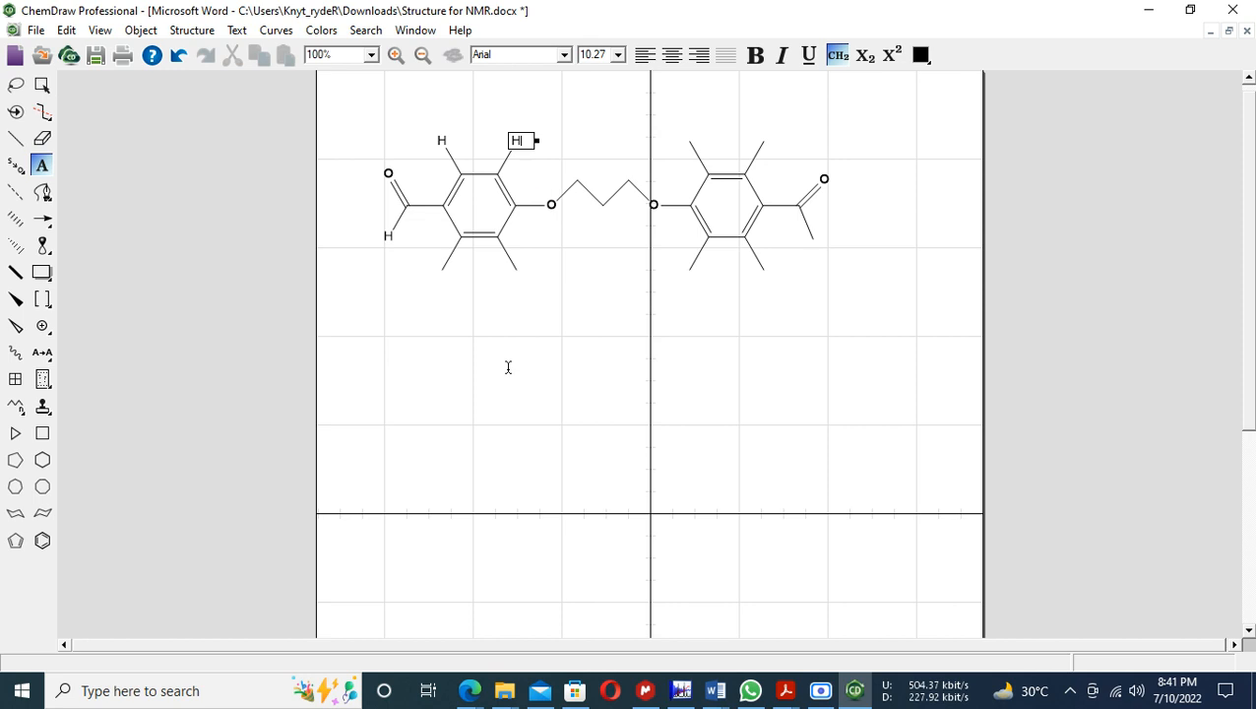
left_click(514, 270)
type("H")
left_click(441, 267)
type("H")
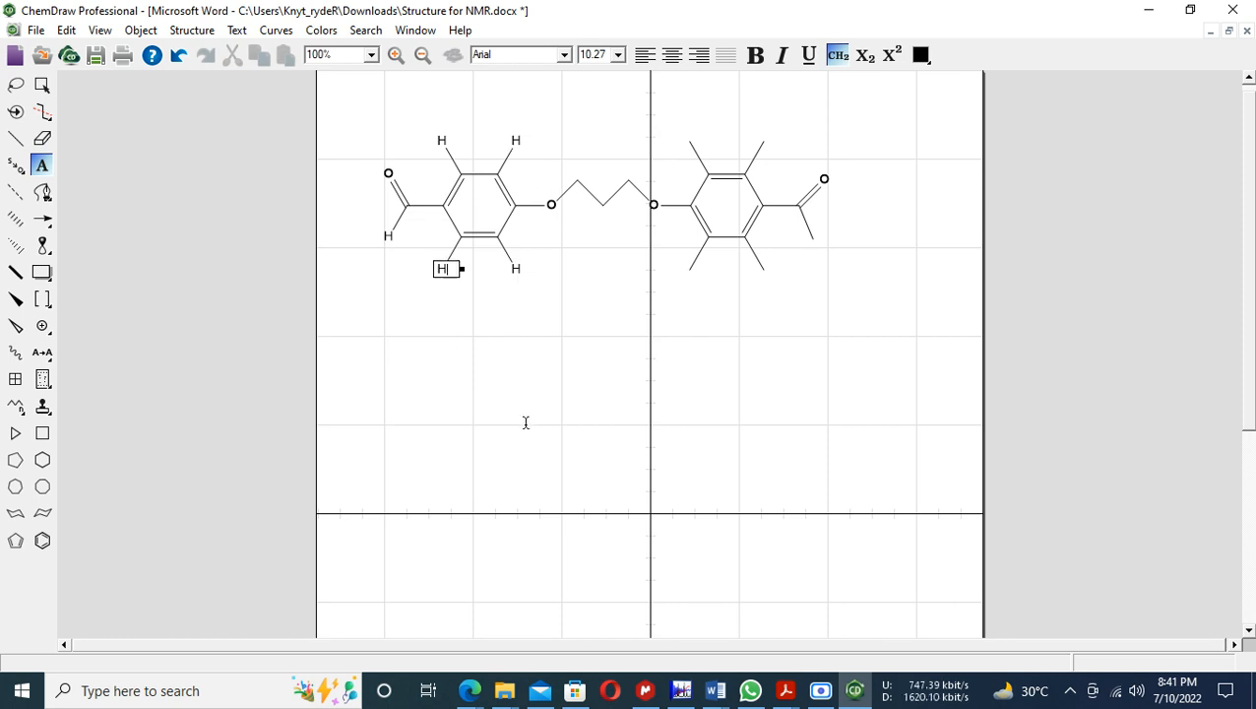
- Label the right ring's four new bond ends and the right carbonyl's free bond end with H
left_click(764, 264)
type("H")
left_click(687, 268)
type("H")
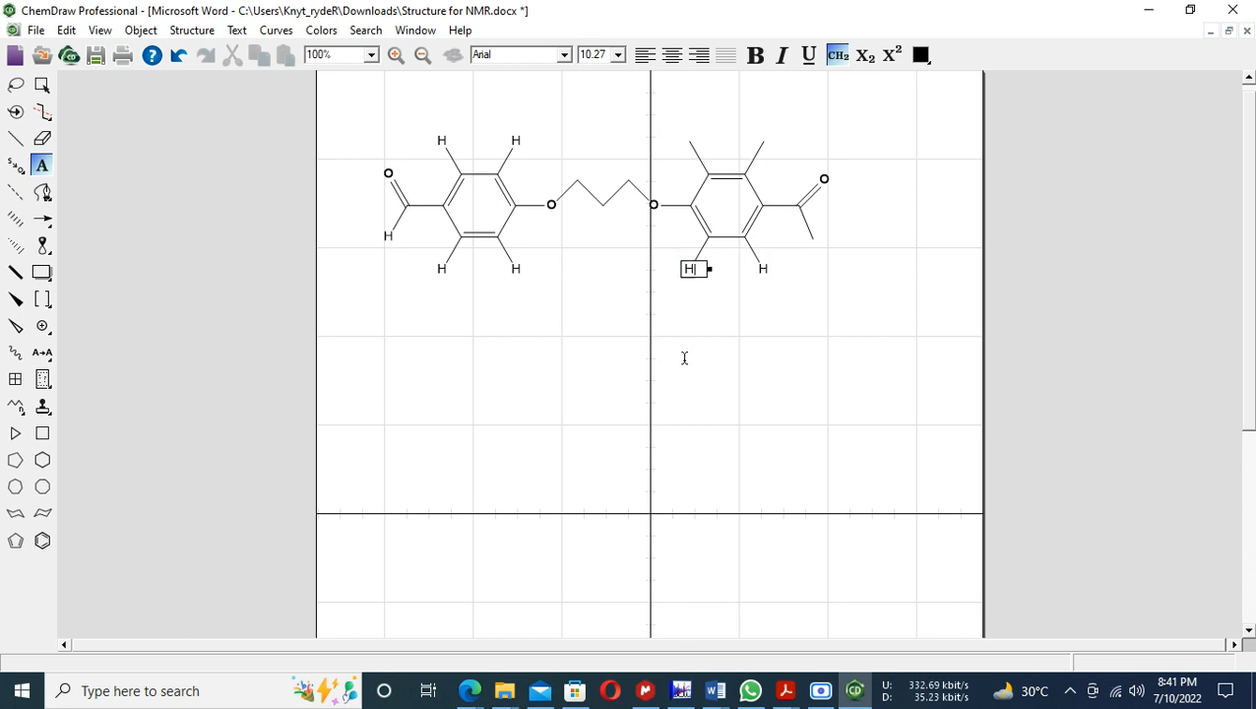
left_click(690, 140)
type("H")
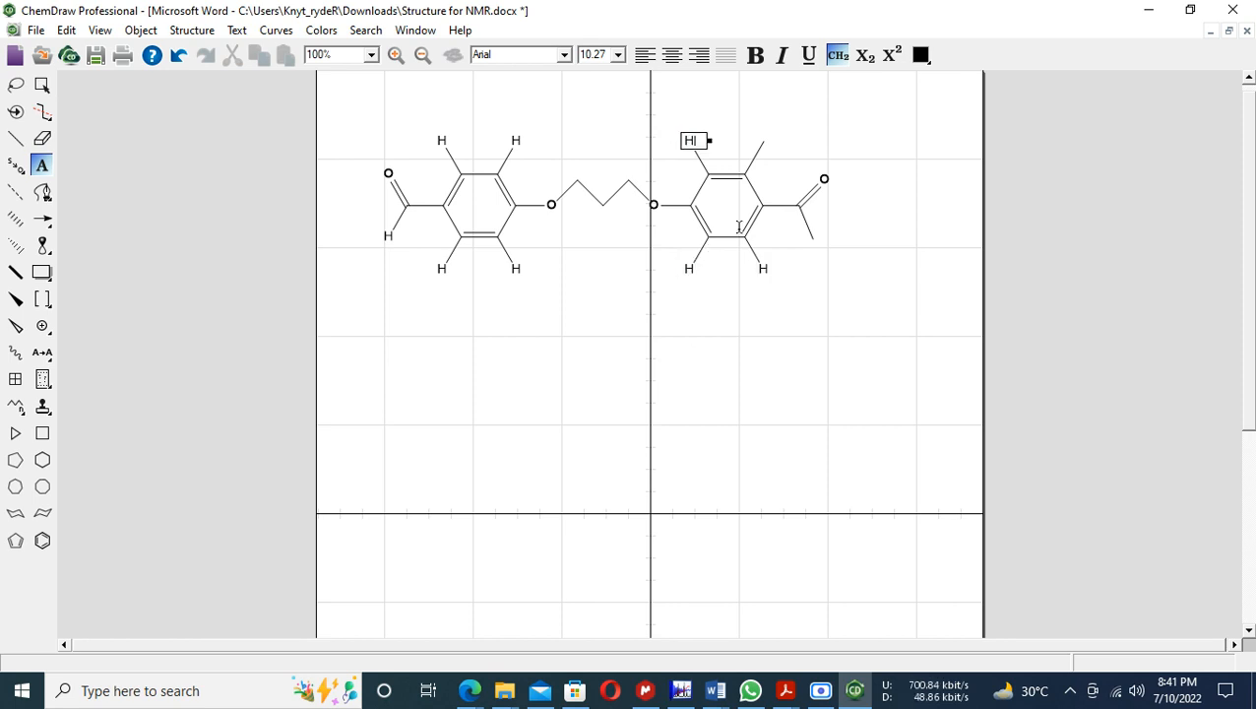
left_click(764, 145)
type("H")
left_click(814, 238)
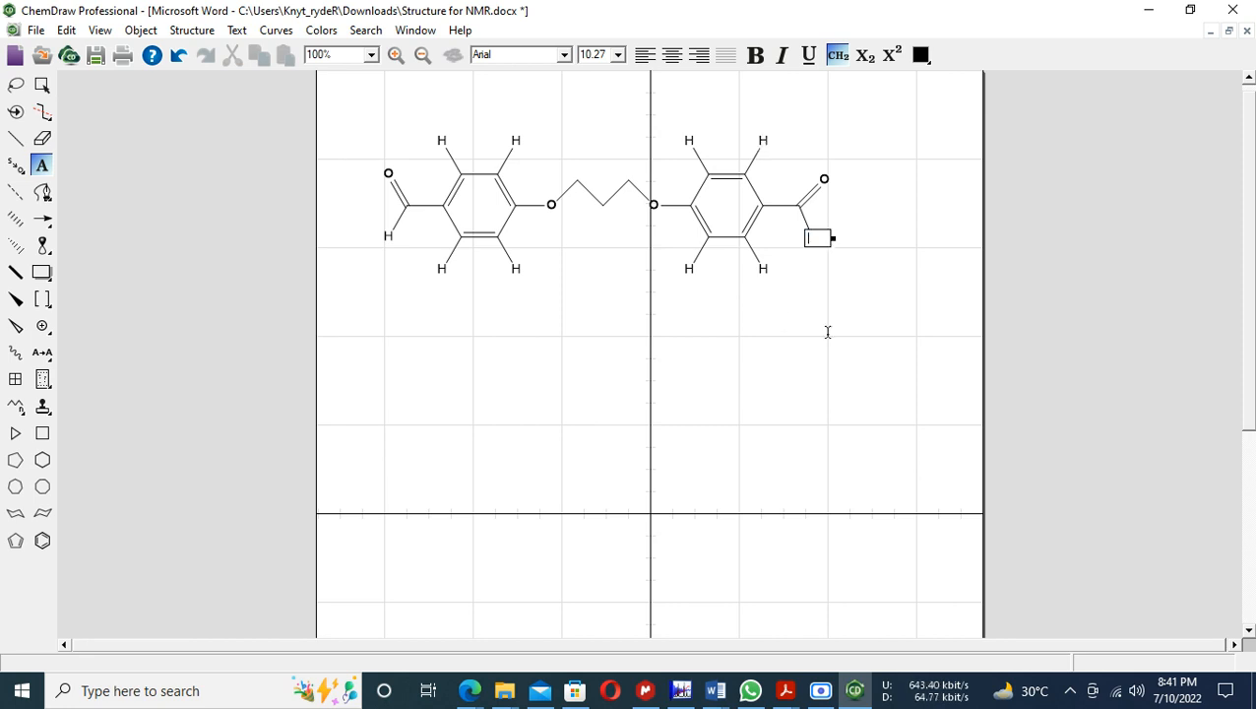
type("H")
left_click(727, 428)
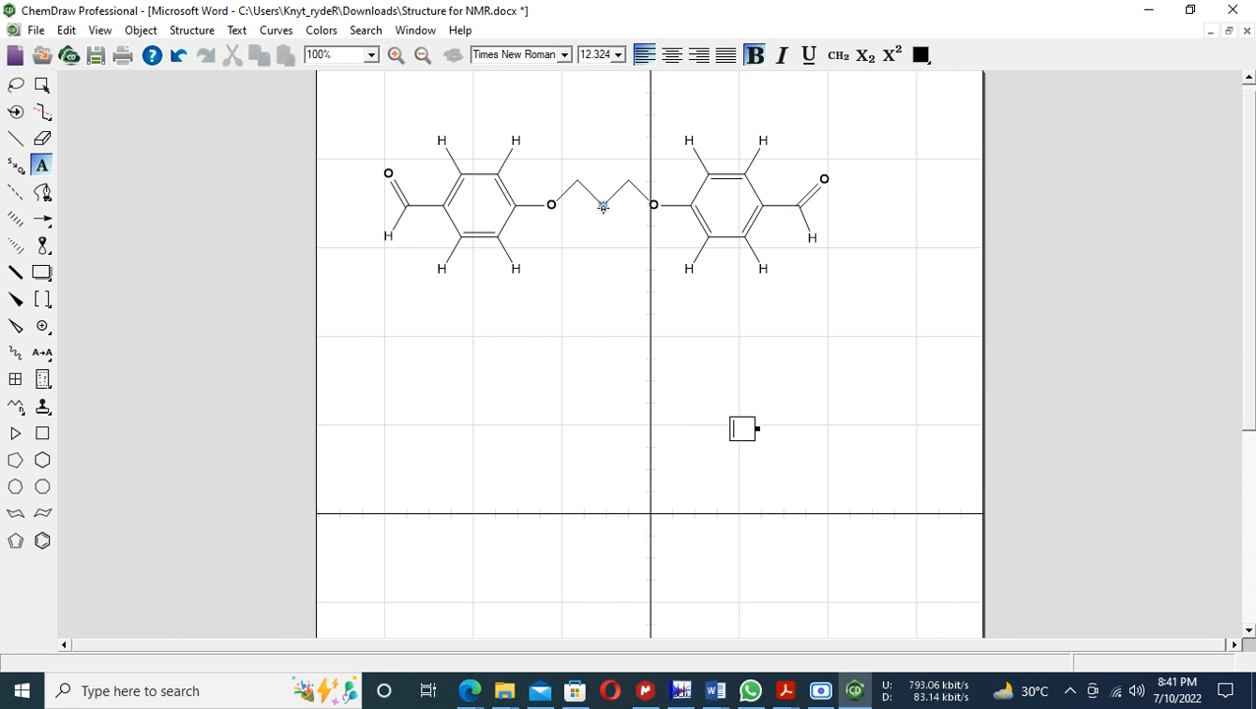
- Add two single bonds below the middle carbon of the chain between the oxygens and label both free ends H
left_click(17, 139)
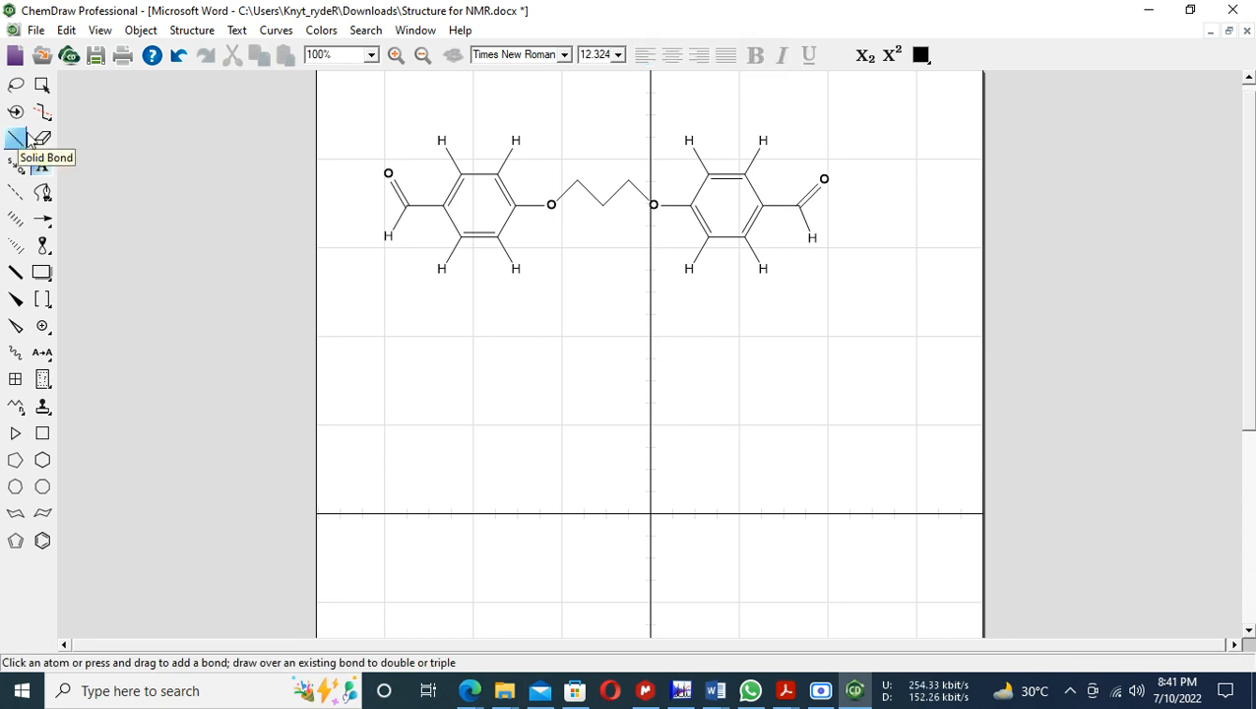
left_click(603, 205)
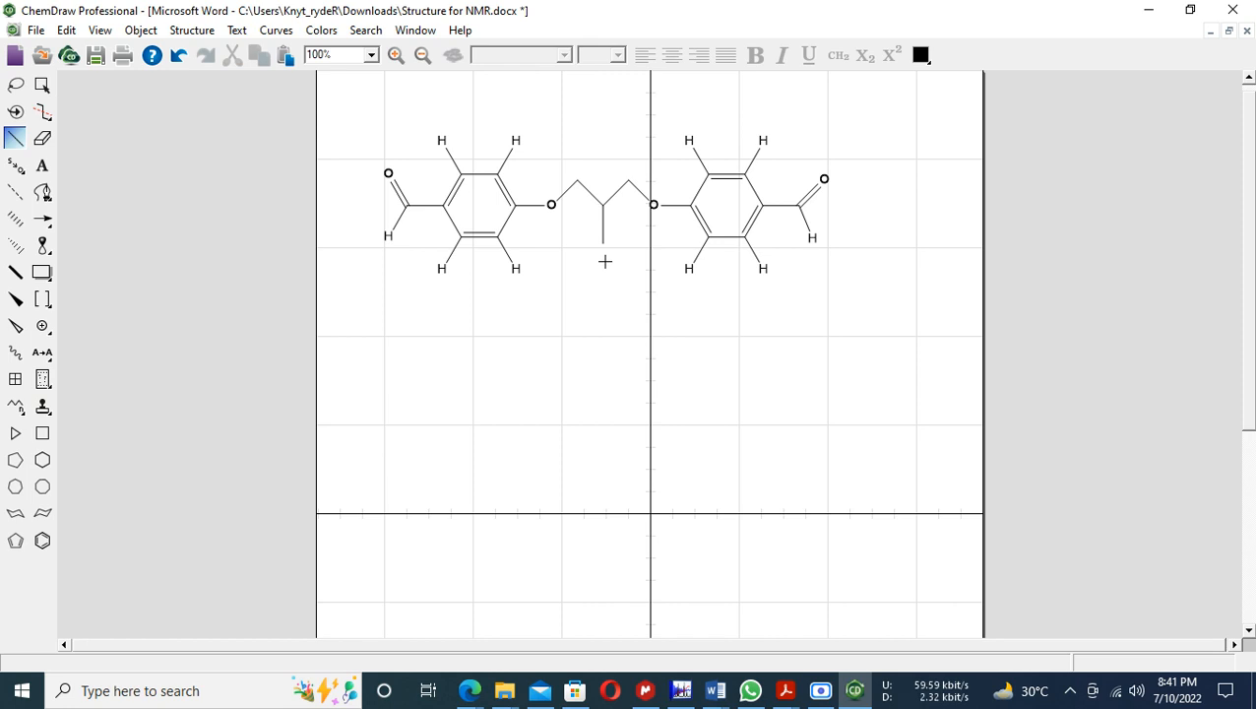
key("ctrl+z")
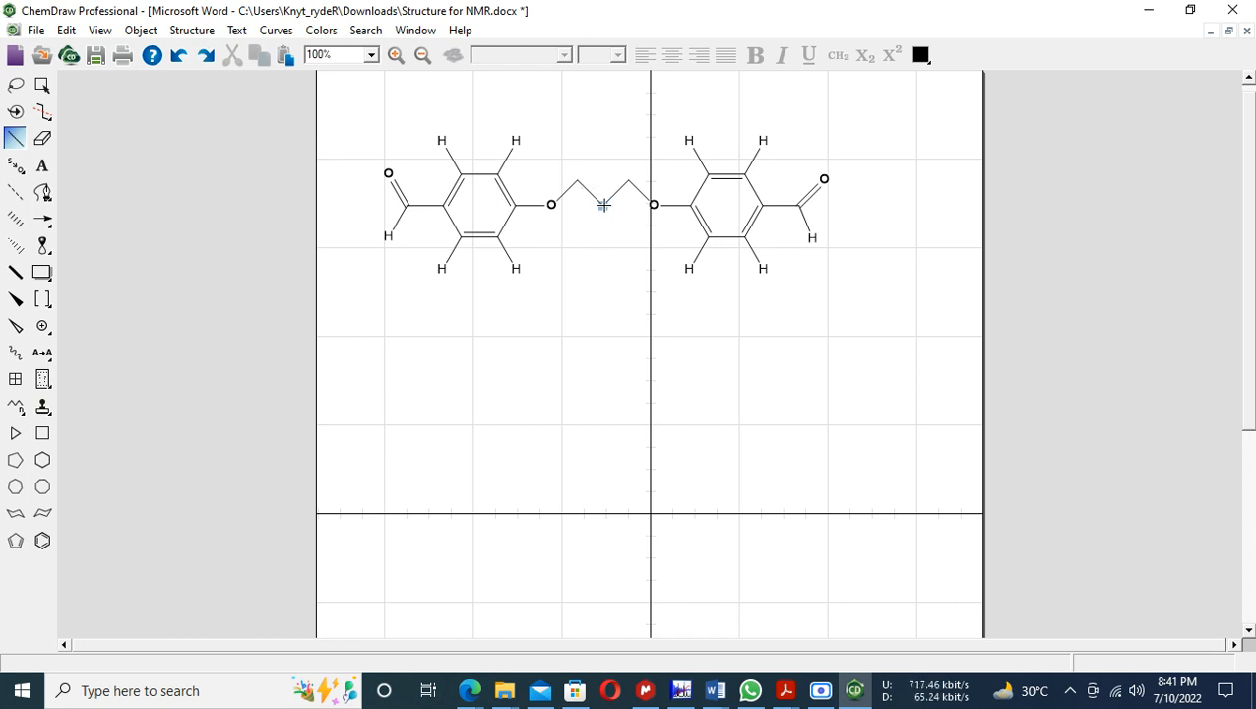
left_click_drag(578, 223, 631, 235)
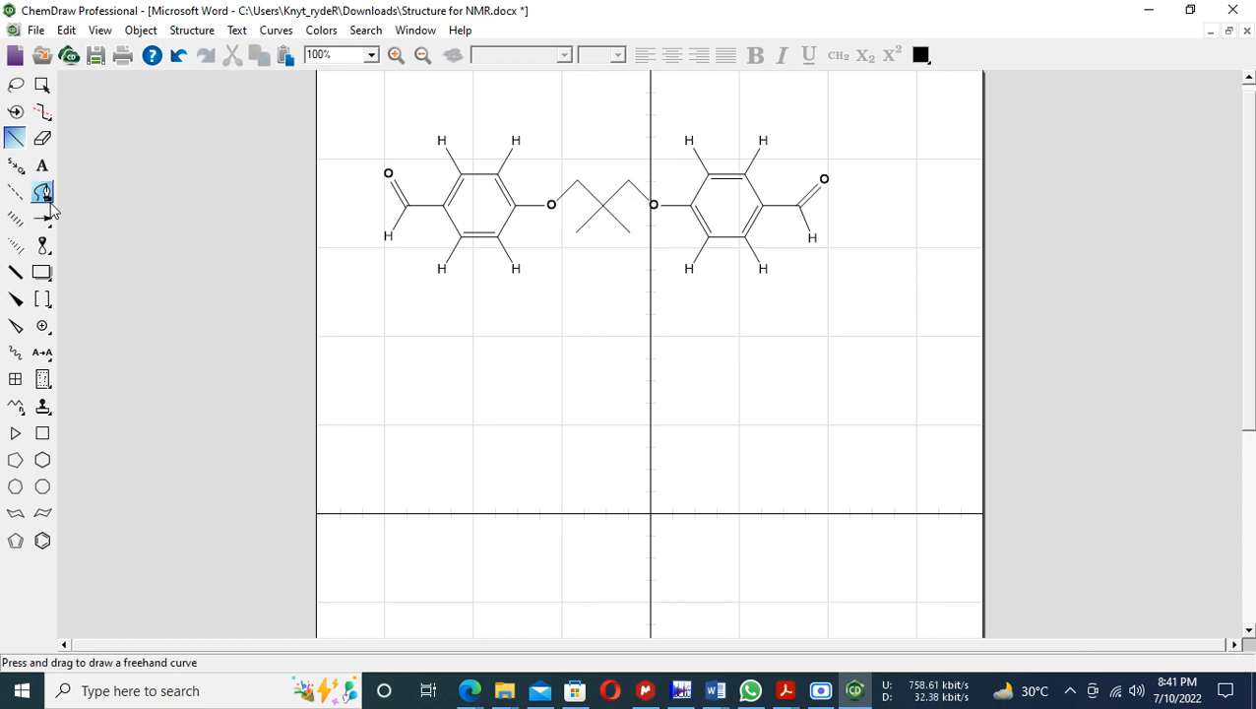
left_click(41, 165)
left_click(576, 232)
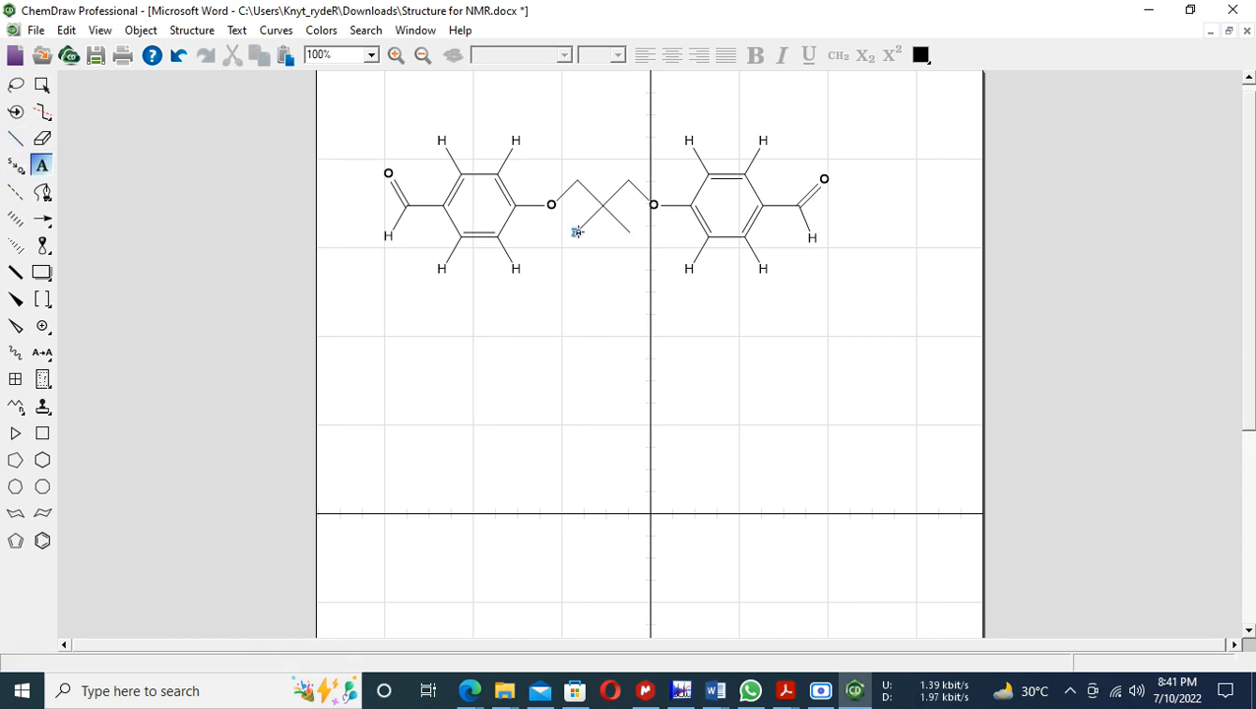
left_click(629, 231)
type("H")
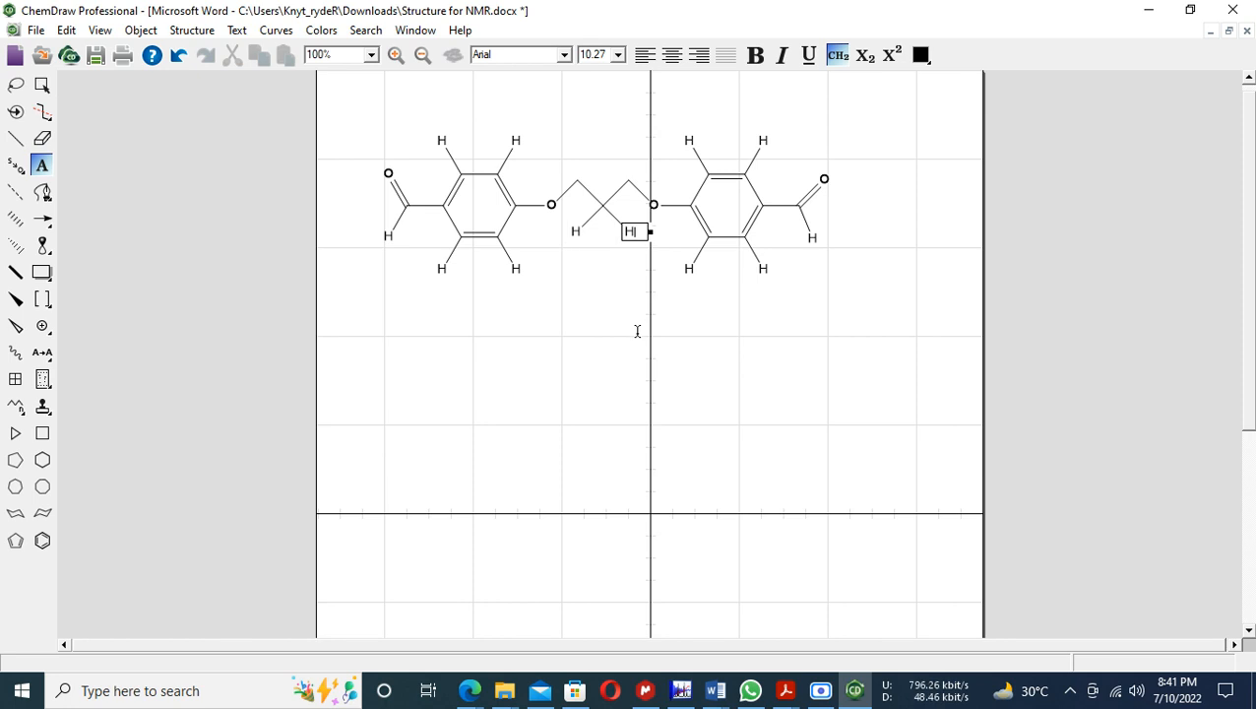
- Add two single bonds pointing diagonally up from the left carbon of the chain between the oxygens
left_click(16, 138)
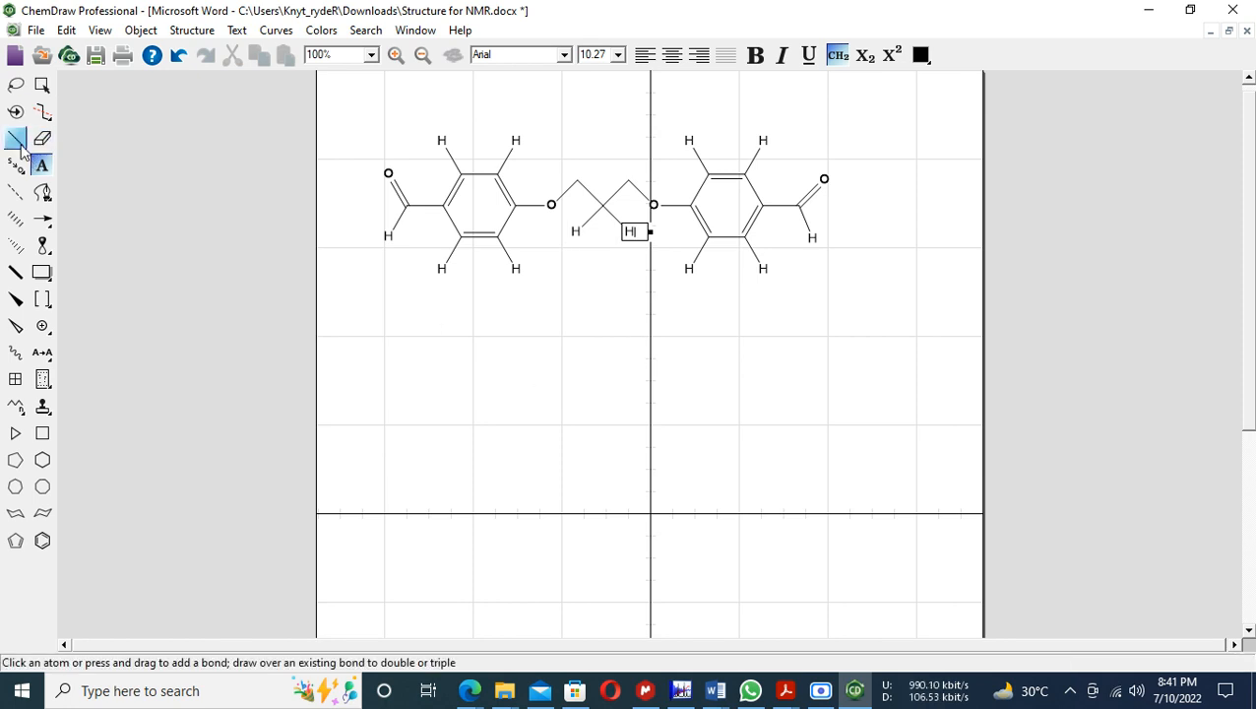
left_click(578, 179)
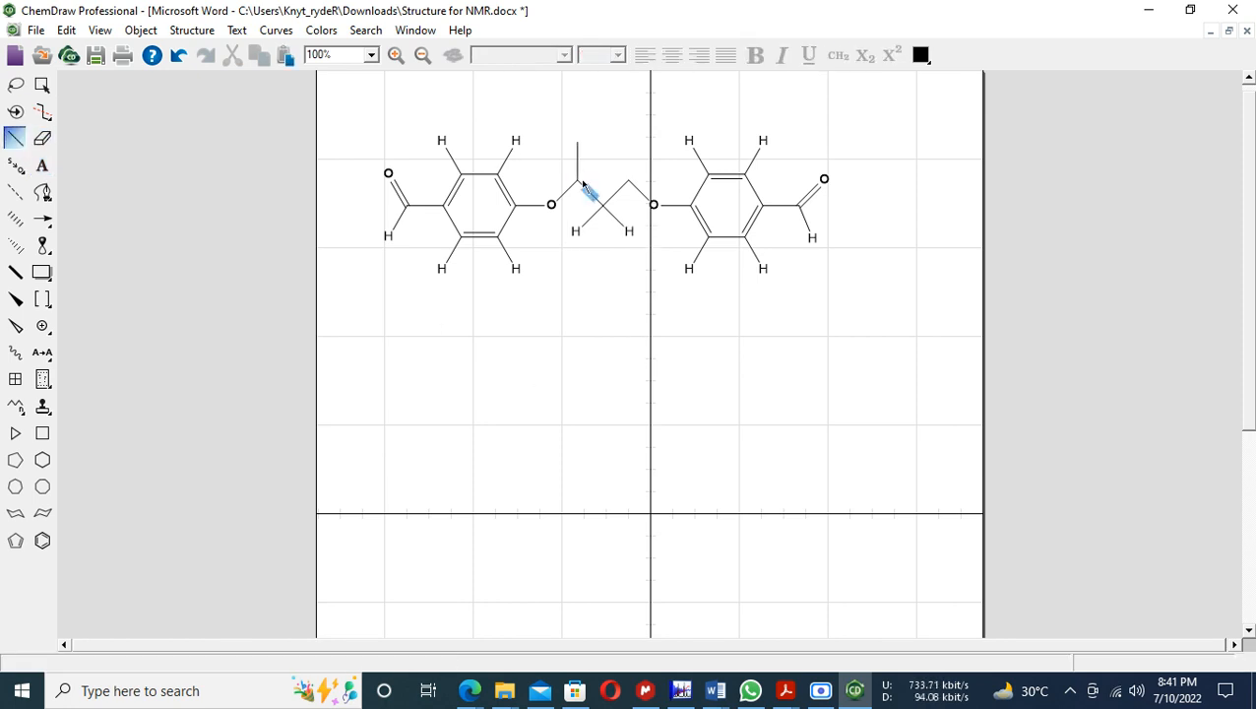
key("ctrl+z")
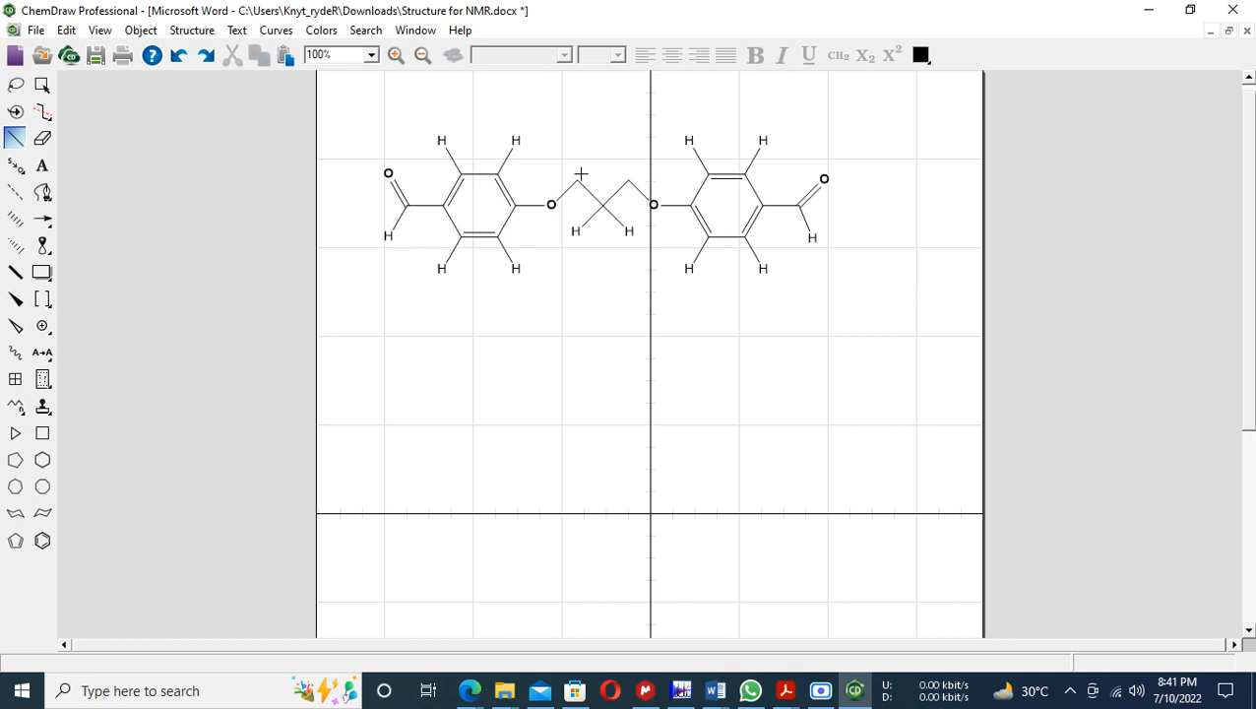
left_click_drag(579, 175, 561, 162)
left_click(583, 175)
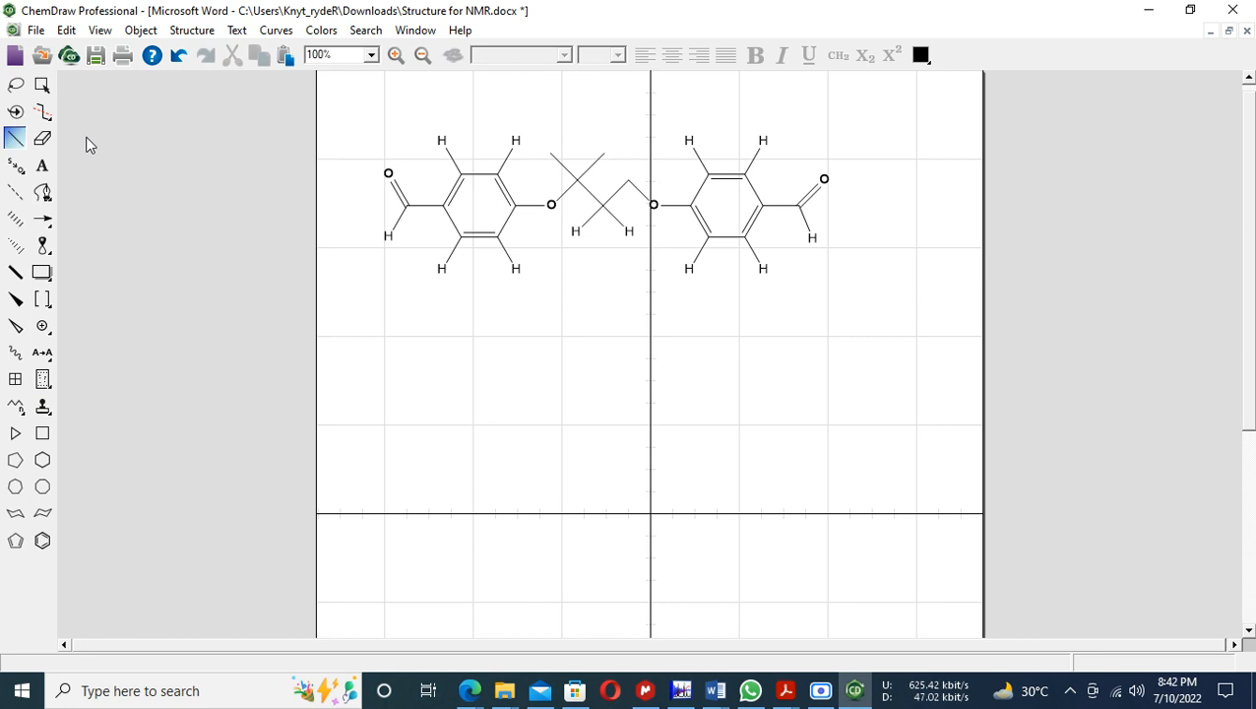
- Erase the two new bonds on the chain's left carbon and the two hydrogens with their bonds on its middle carbon
left_click(42, 138)
left_click(558, 158)
left_click(599, 159)
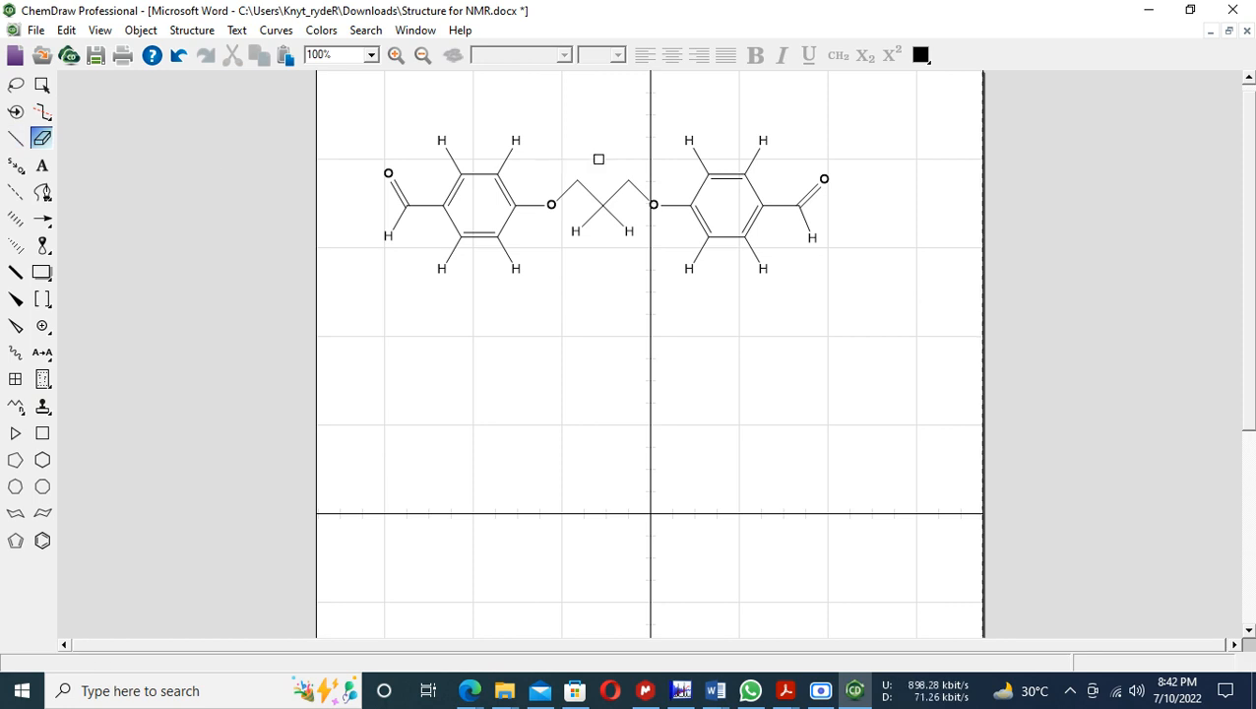
left_click(623, 218)
left_click(589, 218)
left_click(635, 236)
- Label the middle carbon of the chain between the two oxygens as CH2
left_click(41, 166)
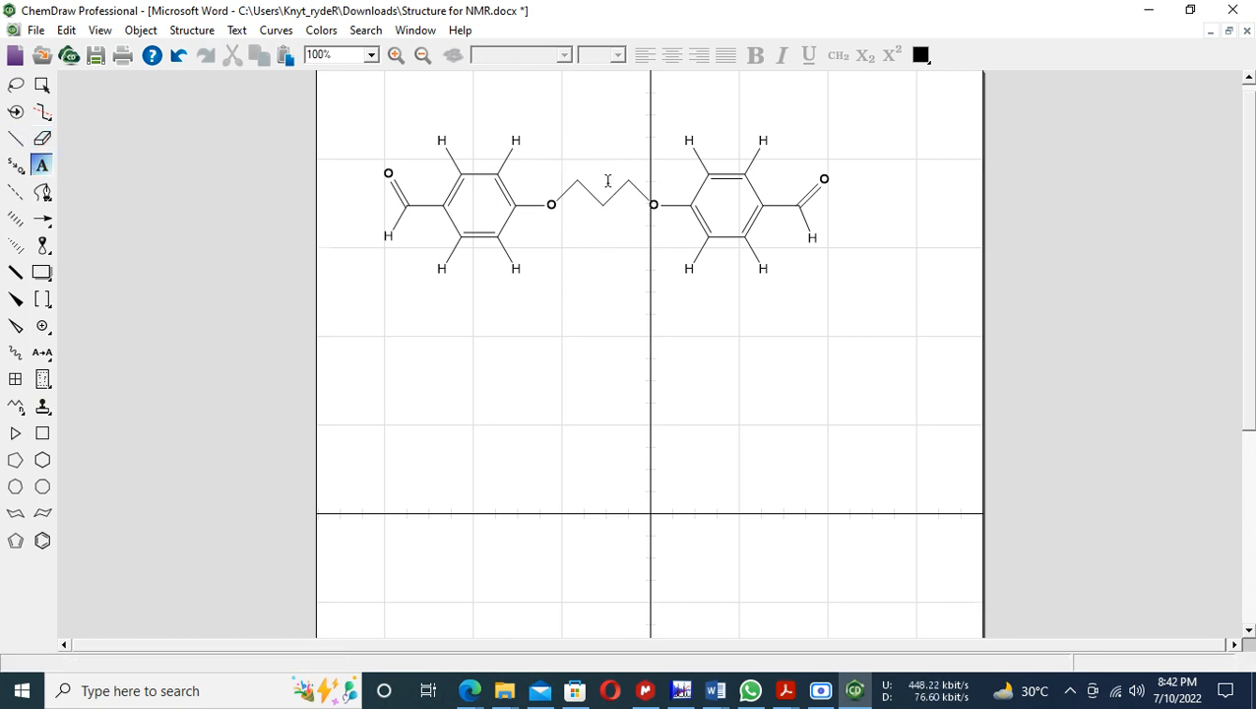
left_click(602, 203)
type("Cl")
type("2")
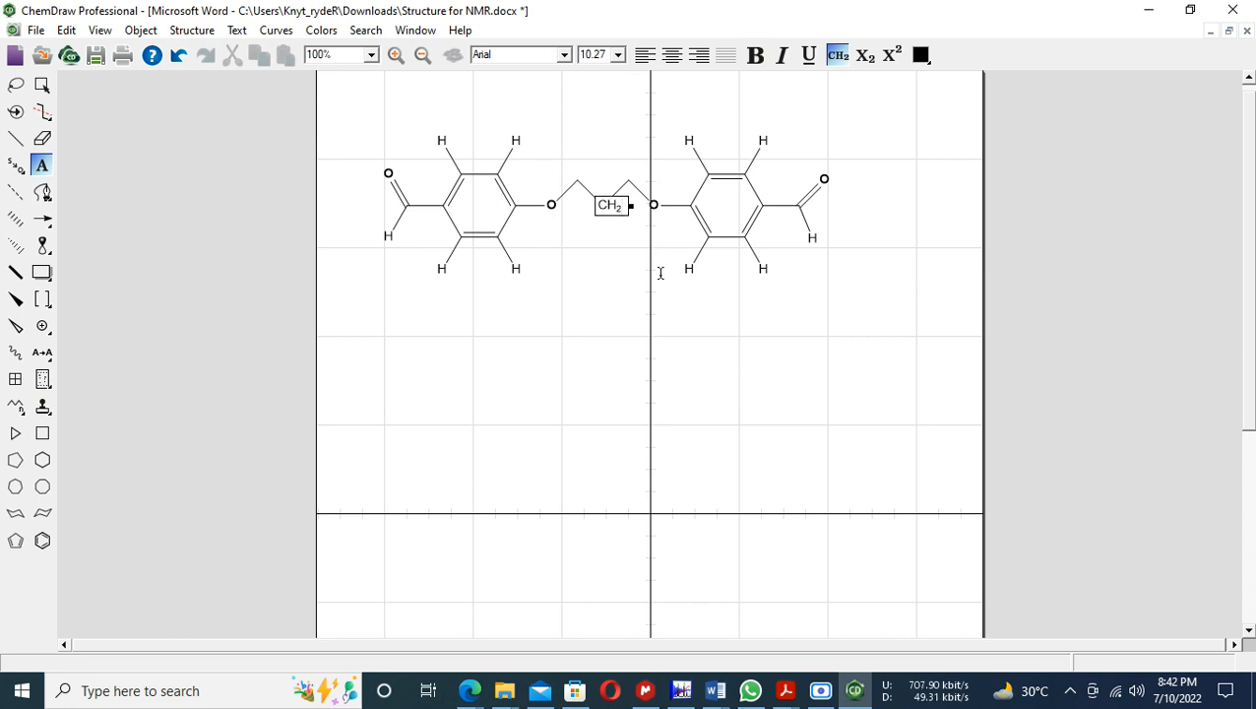
left_click(645, 272)
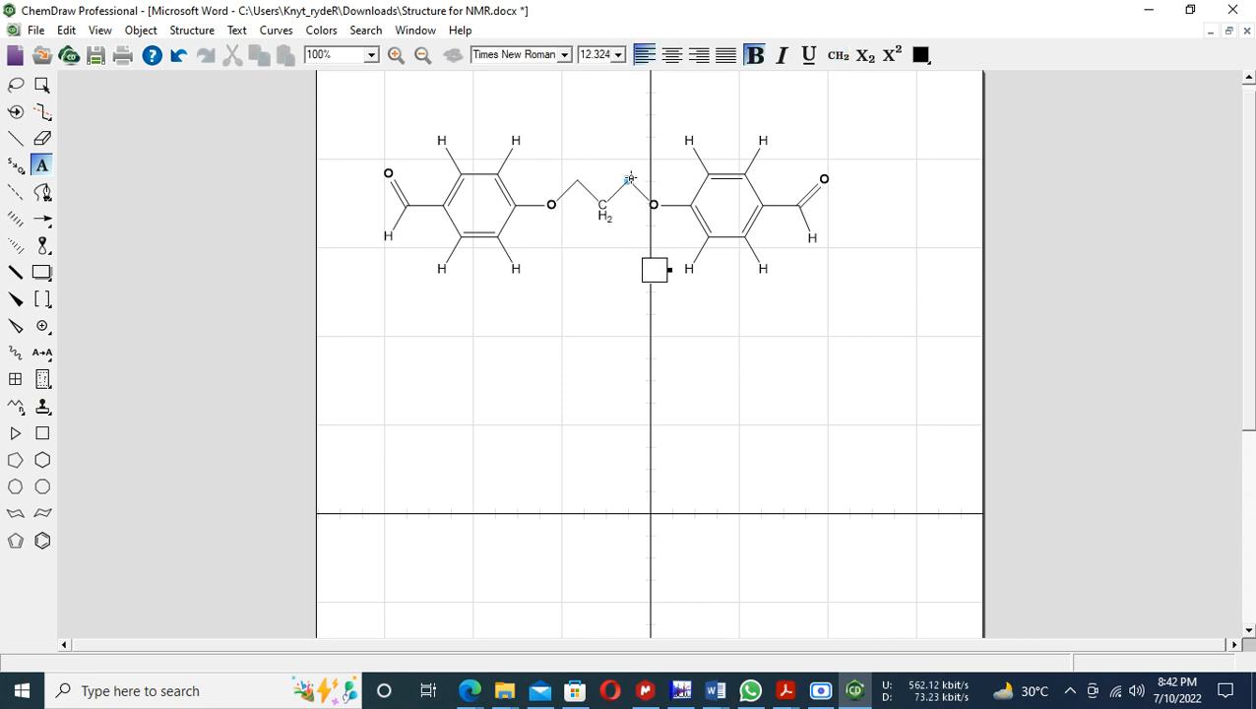
- Label the chain's right and left carbons, each next to an oxygen, as CH2
left_click(630, 178)
type("Ch")
key("BackSpace")
type("H2")
left_click(627, 341)
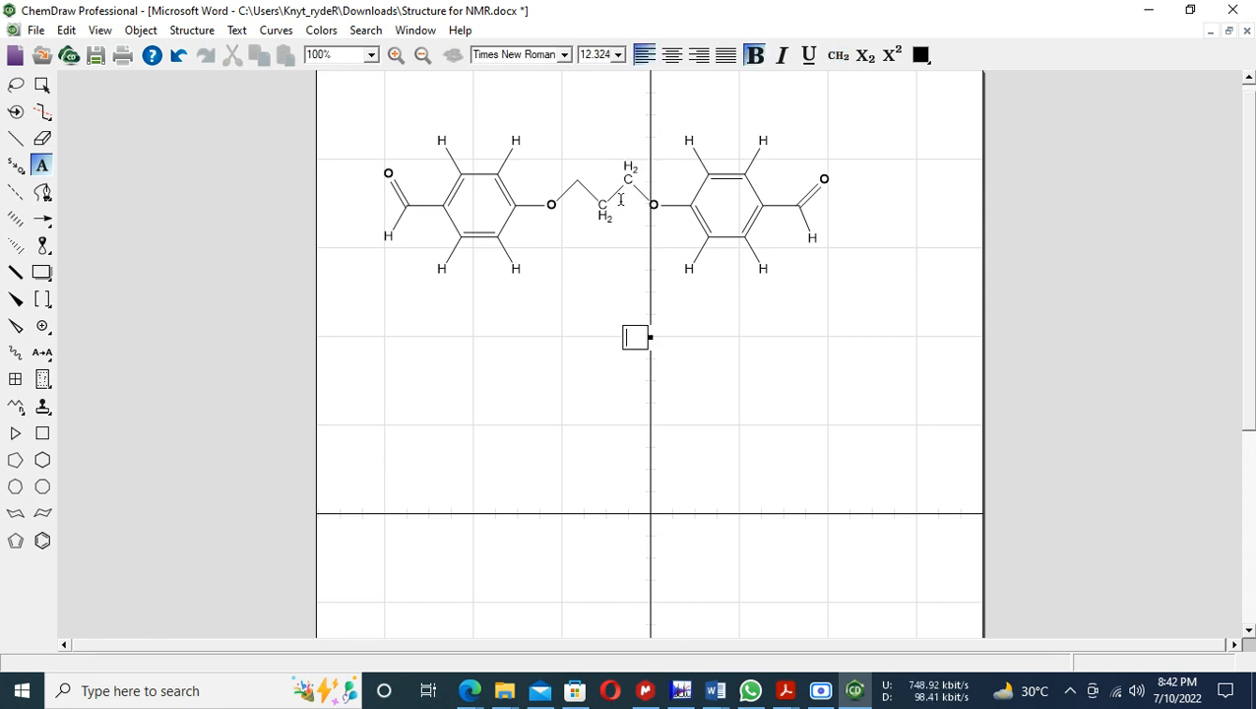
left_click(579, 179)
type("CH2")
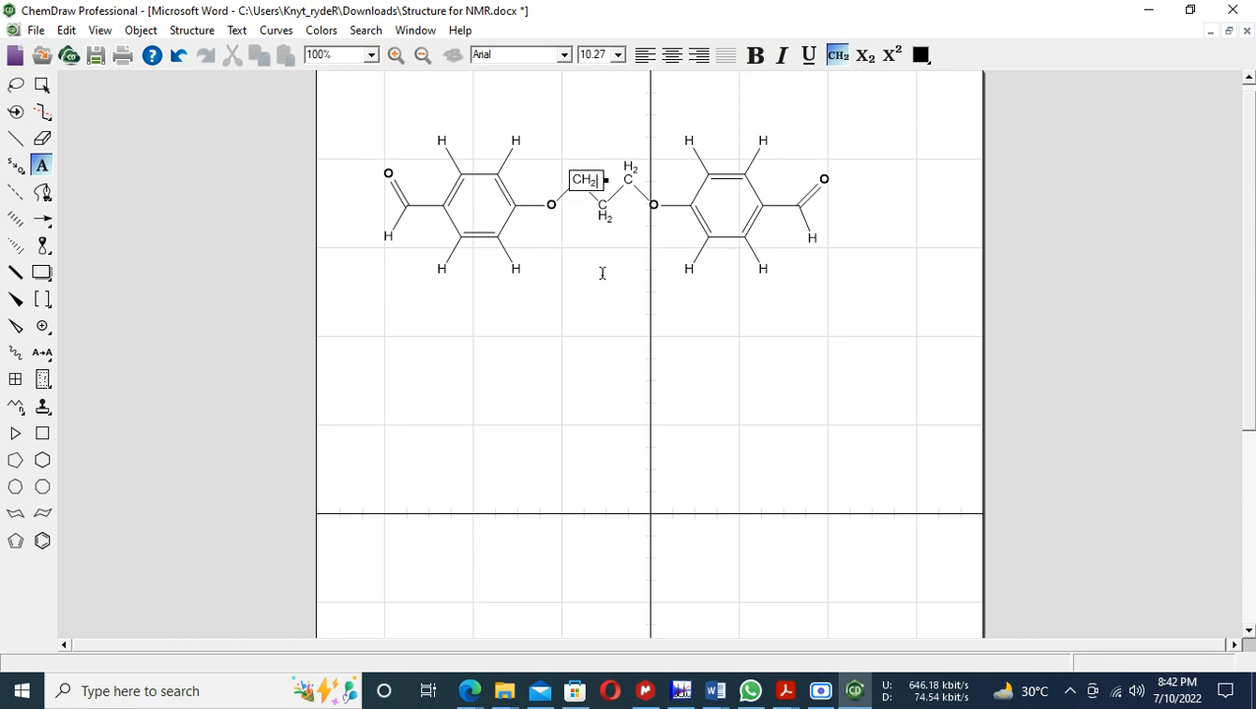
left_click(603, 272)
- Select the whole structure, enlarge it, and reposition it across the upper half of the page
left_click(41, 85)
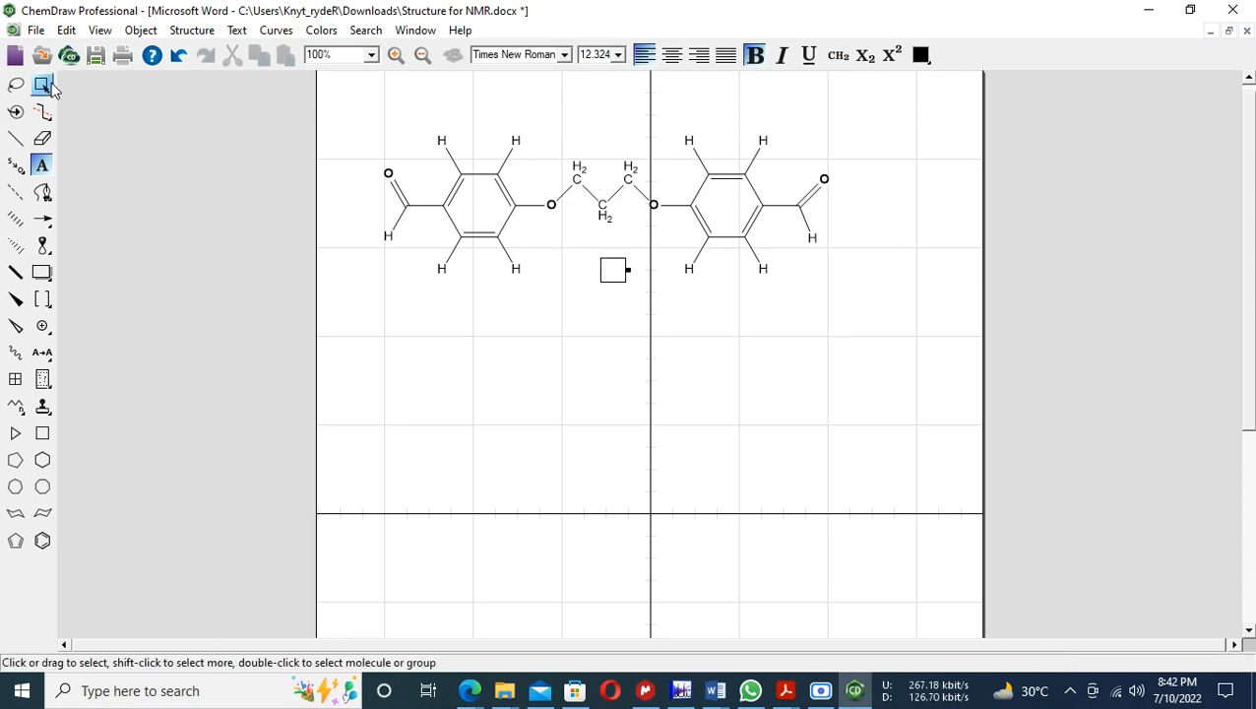
left_click_drag(544, 180, 580, 220)
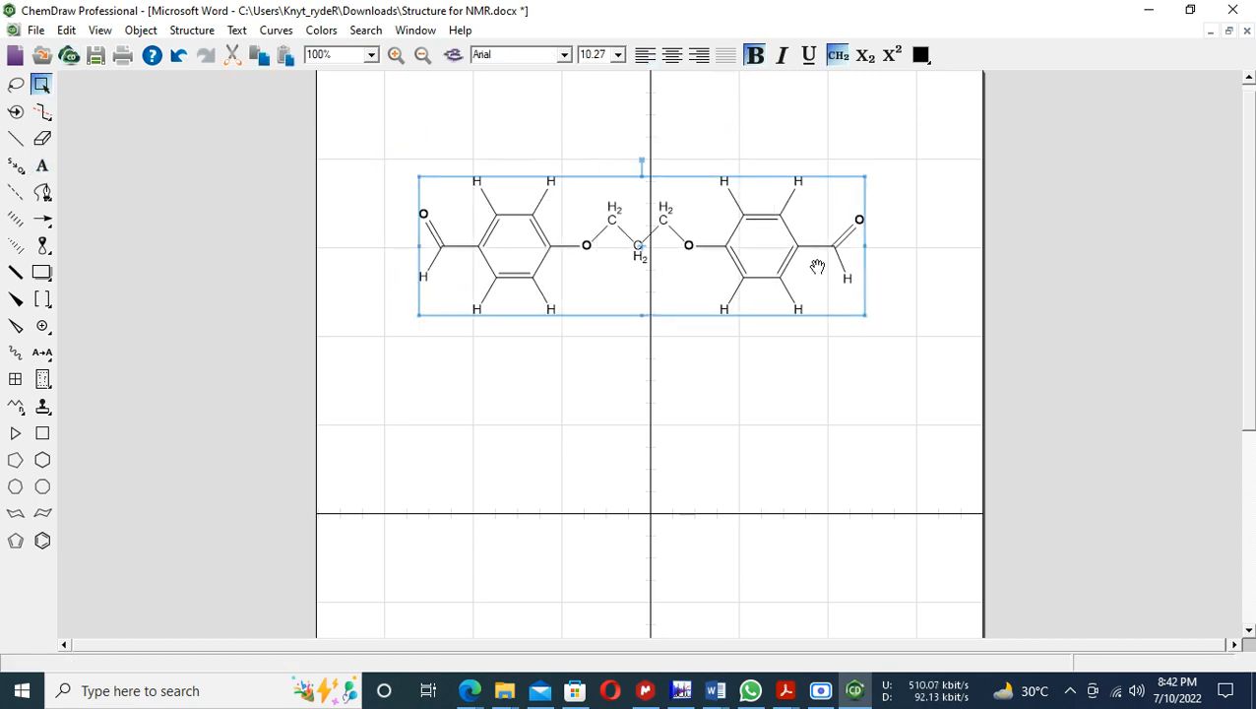
left_click_drag(864, 312, 936, 417)
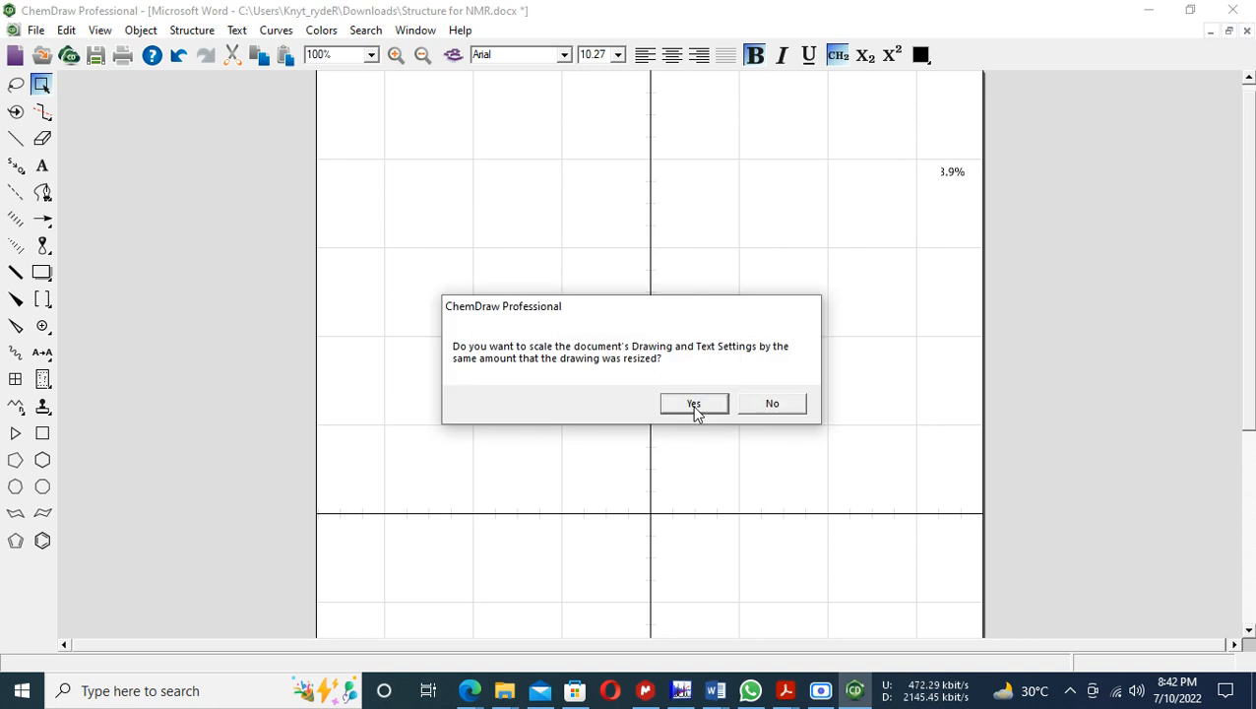
left_click(692, 404)
left_click_drag(418, 329, 805, 367)
left_click(773, 403)
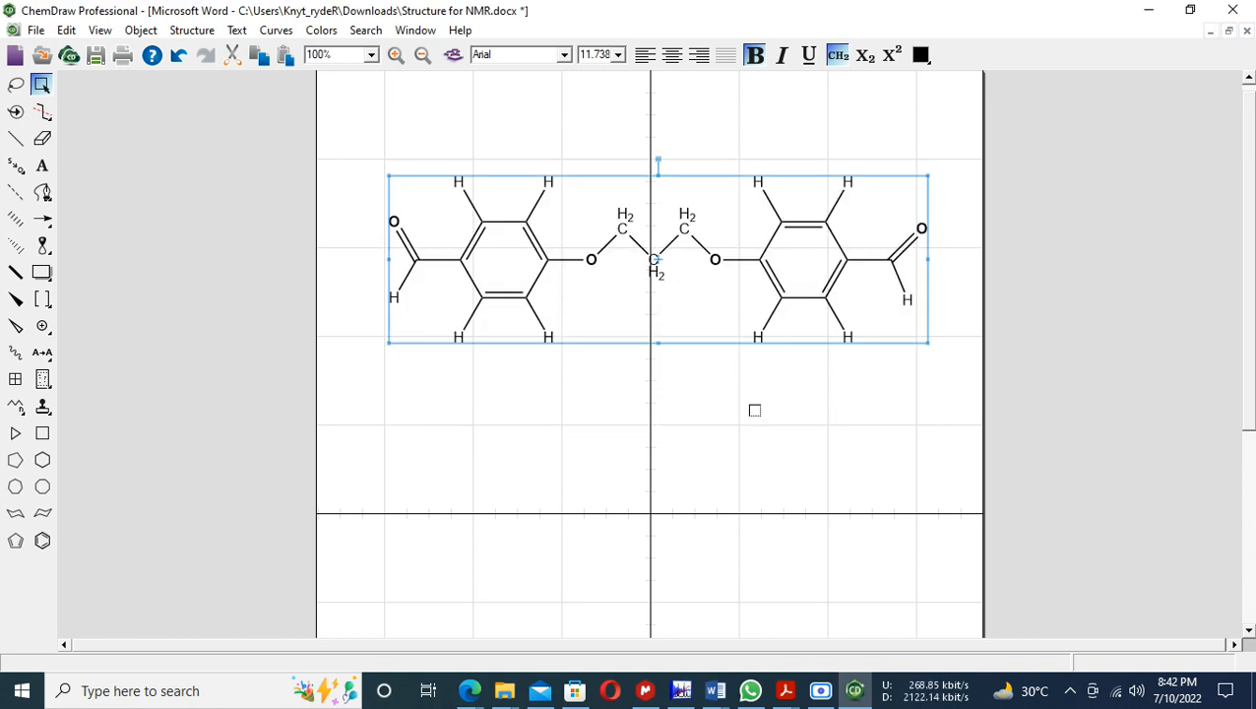
left_click(654, 263)
left_click(653, 263)
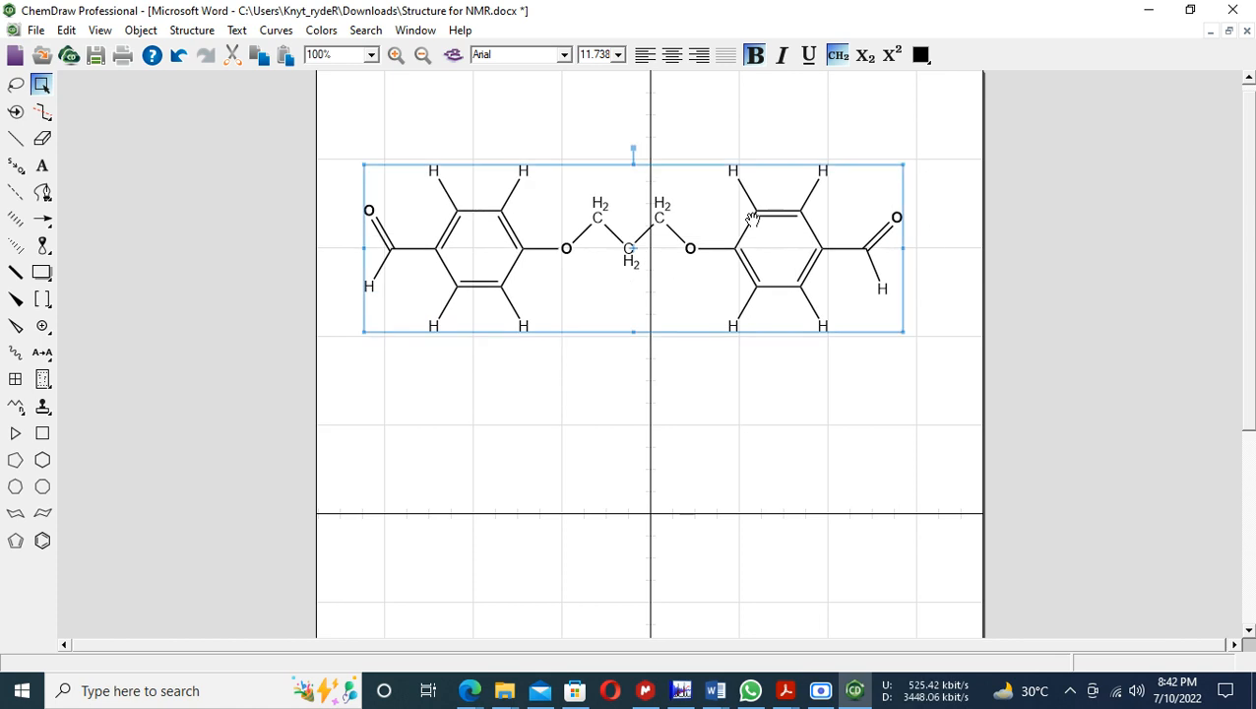
- Increase the bond line width of the whole structure in its object settings
left_click(140, 29)
left_click(157, 52)
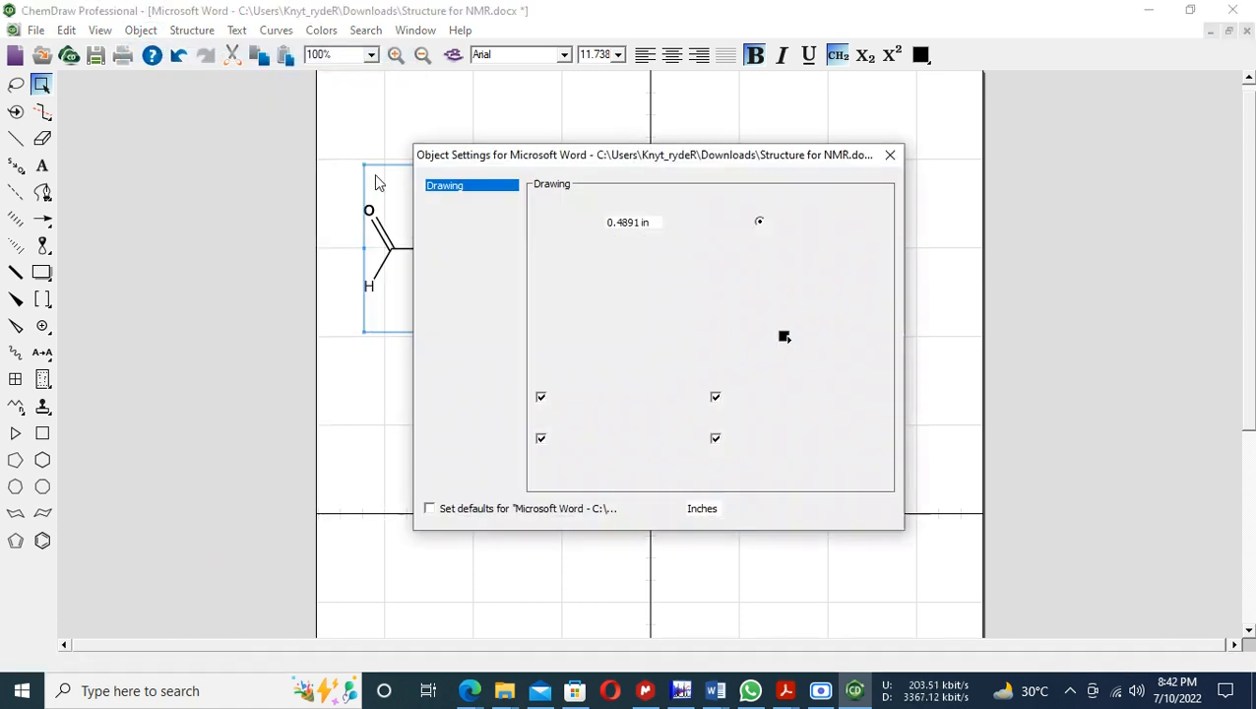
left_click(631, 270)
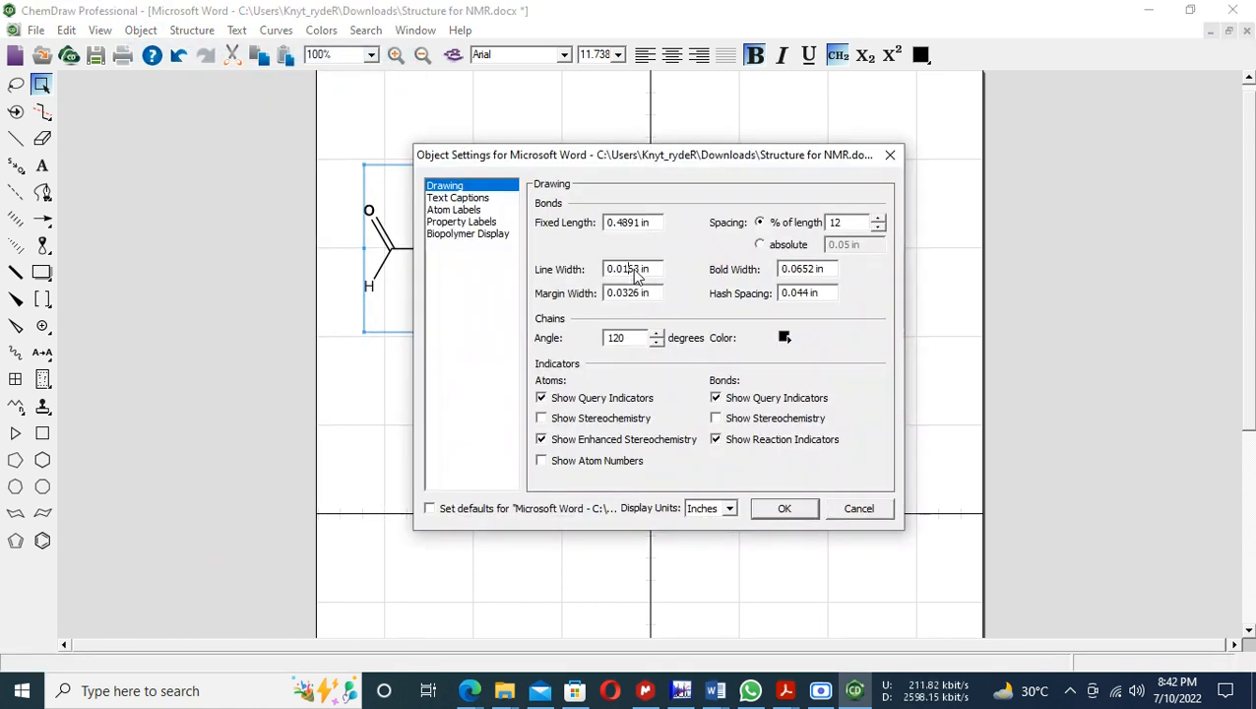
key("BackSpace")
type("2")
left_click(773, 509)
left_click(622, 372)
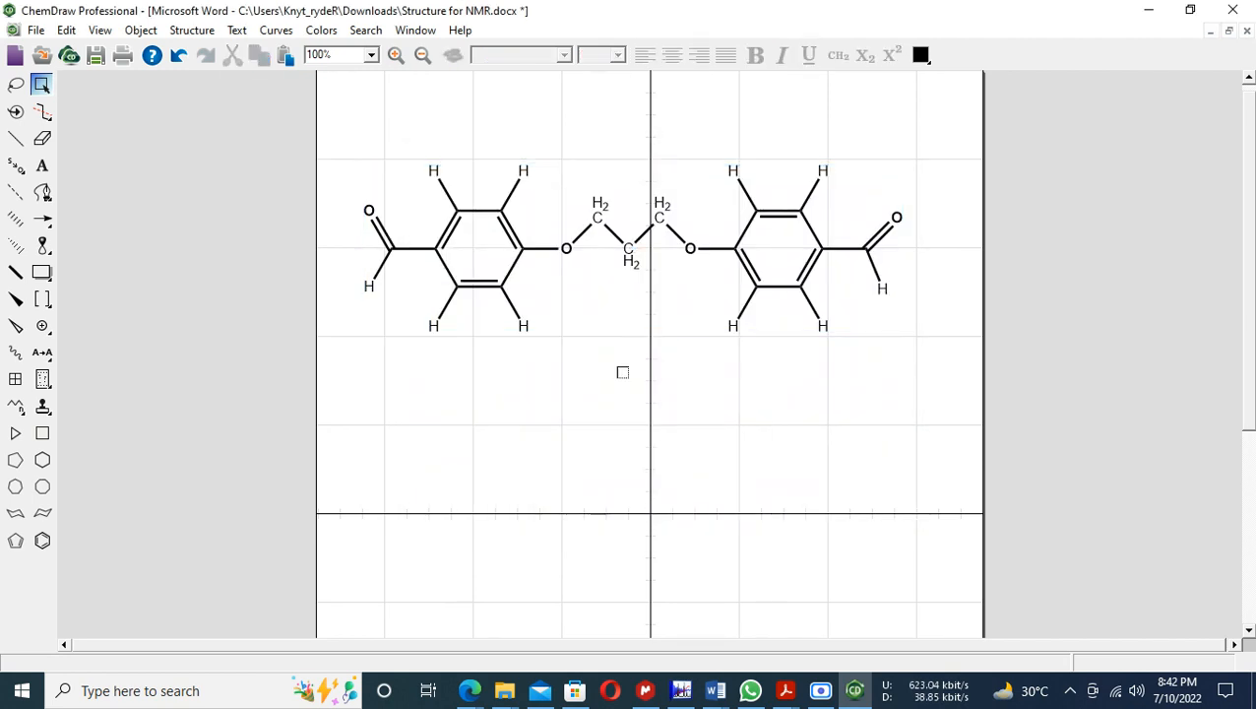
- Set the whole structure's atom labels to 12 points and apply that size to the document's Atom Label settings
left_click_drag(349, 138, 1142, 438)
left_click(618, 55)
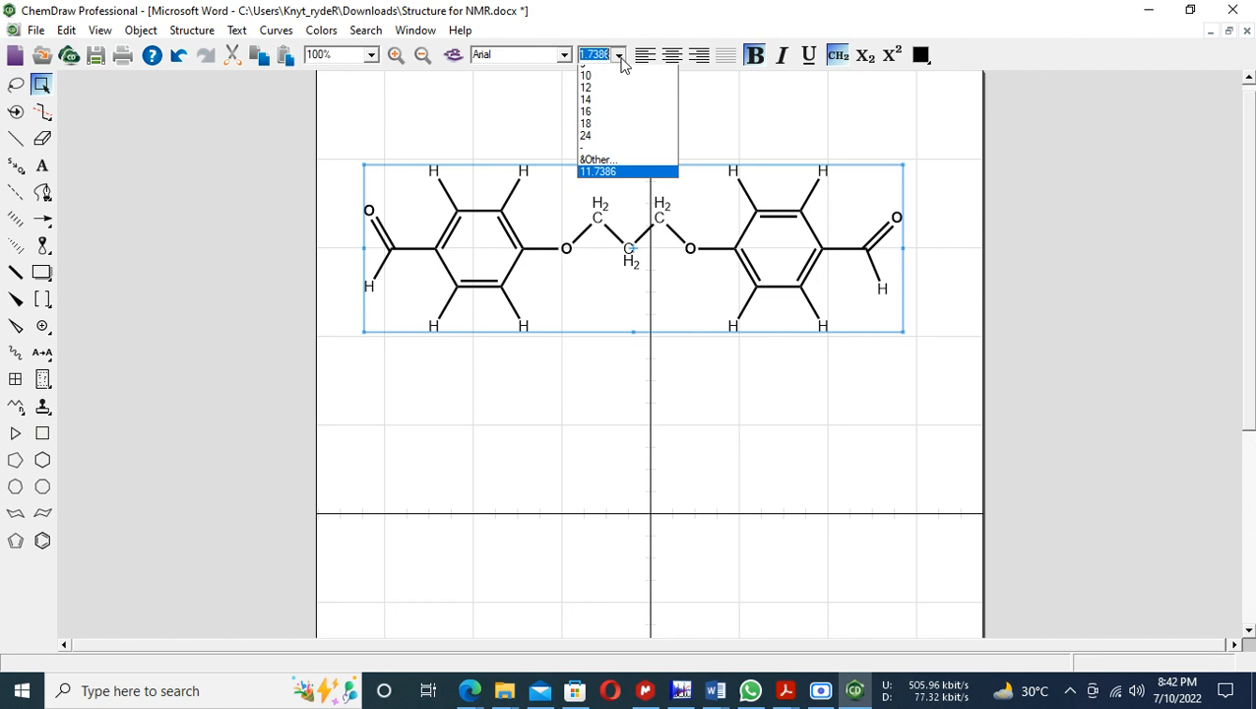
left_click(608, 147)
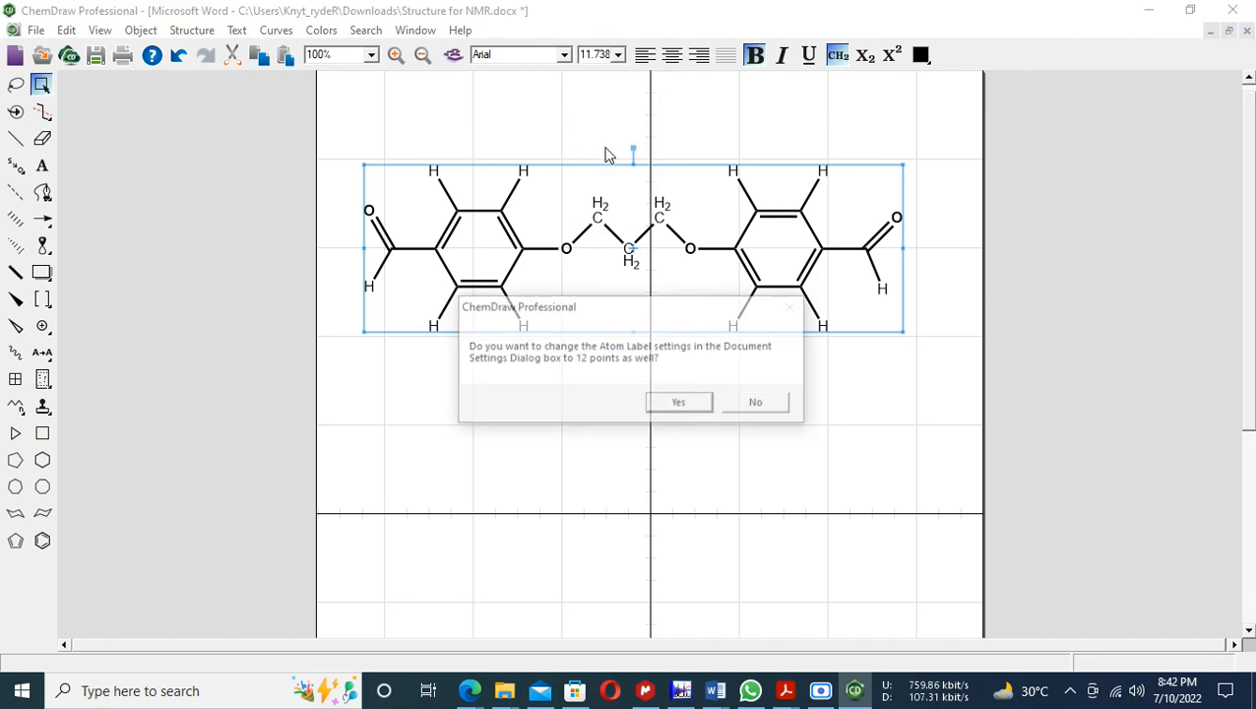
left_click(693, 412)
- Remove bold from the atom labels and the document's Atom Label settings, and make all the structure's labels bold again
left_click(761, 62)
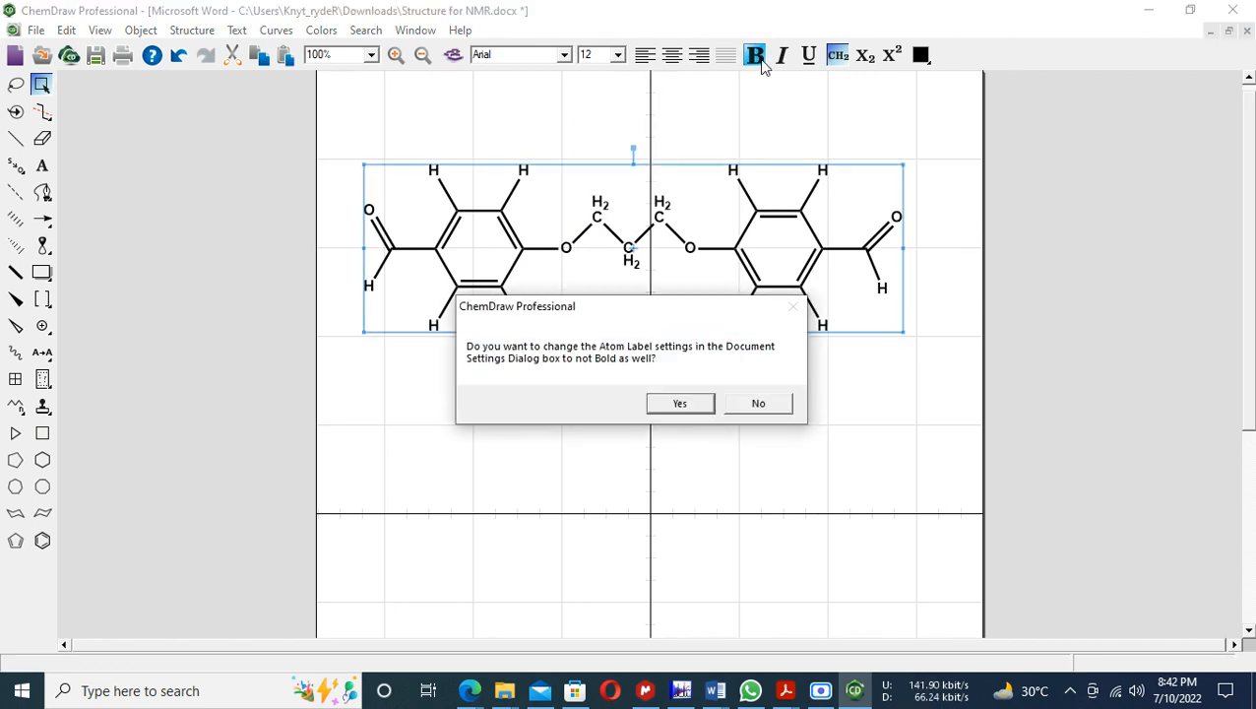
left_click(680, 404)
left_click(819, 558)
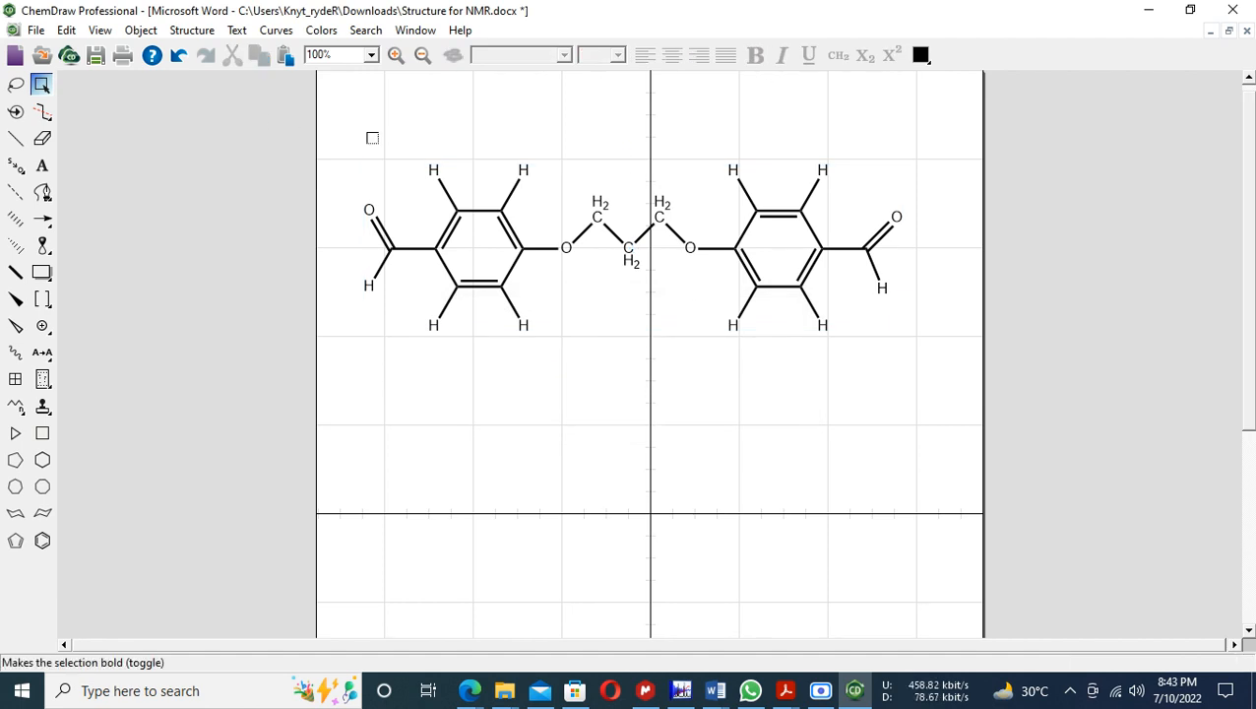
left_click_drag(338, 138, 1085, 432)
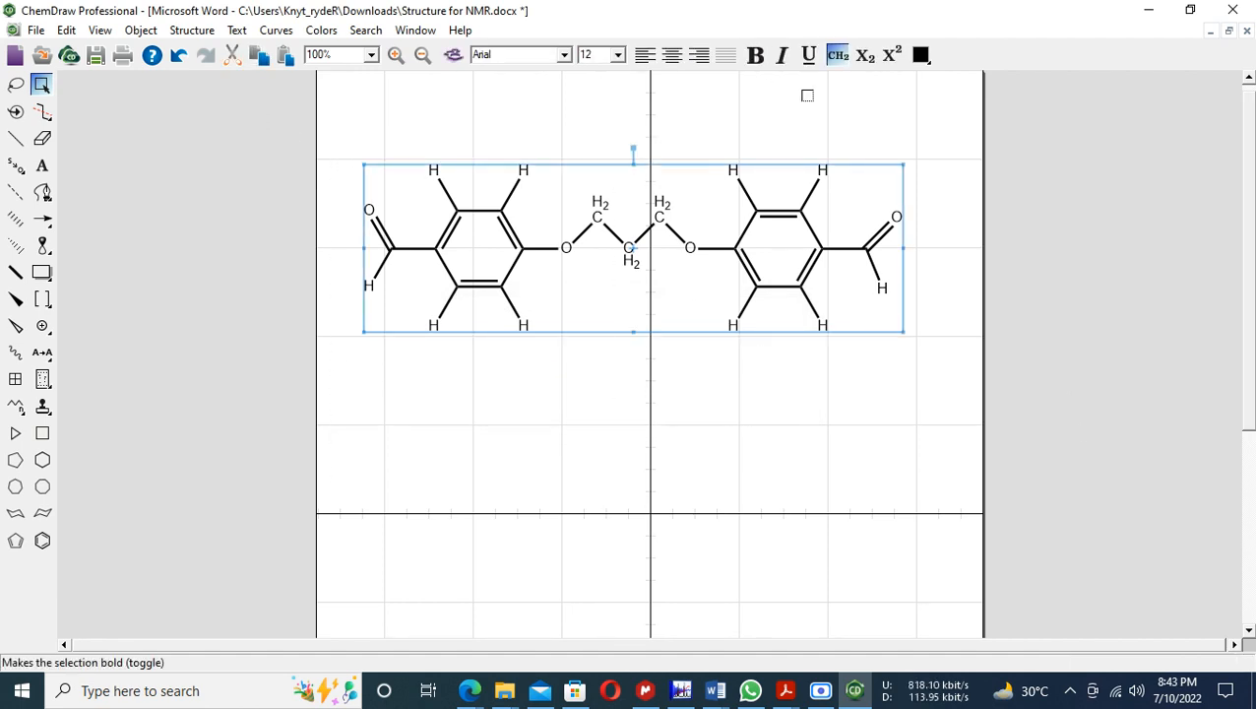
left_click(757, 61)
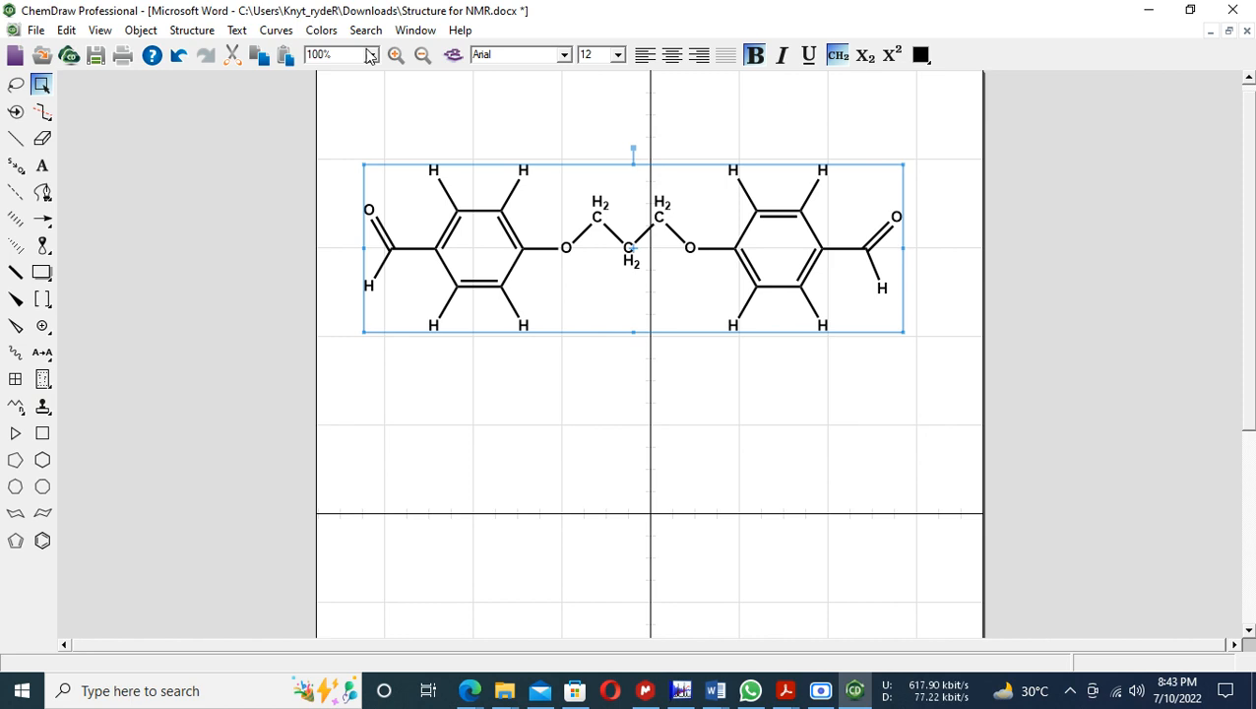
- Color the whole selected structure dark purple using another basic color, and deselect it
left_click(325, 29)
left_click(364, 179)
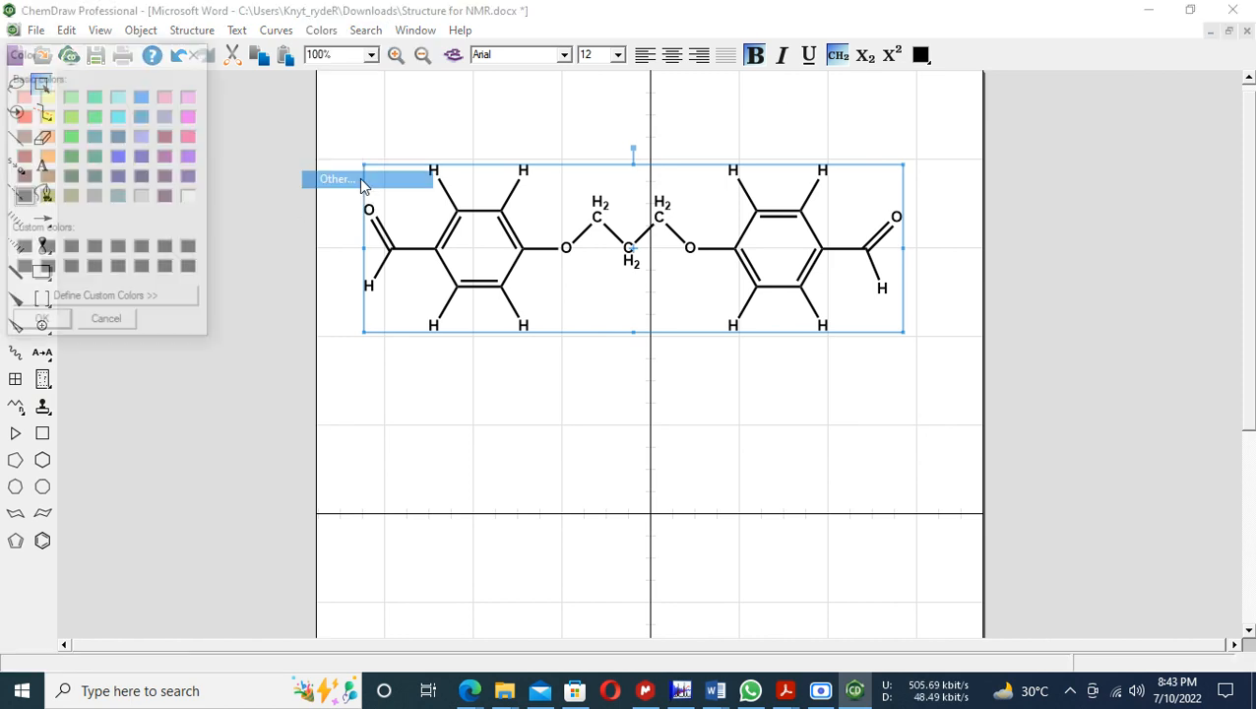
left_click(191, 177)
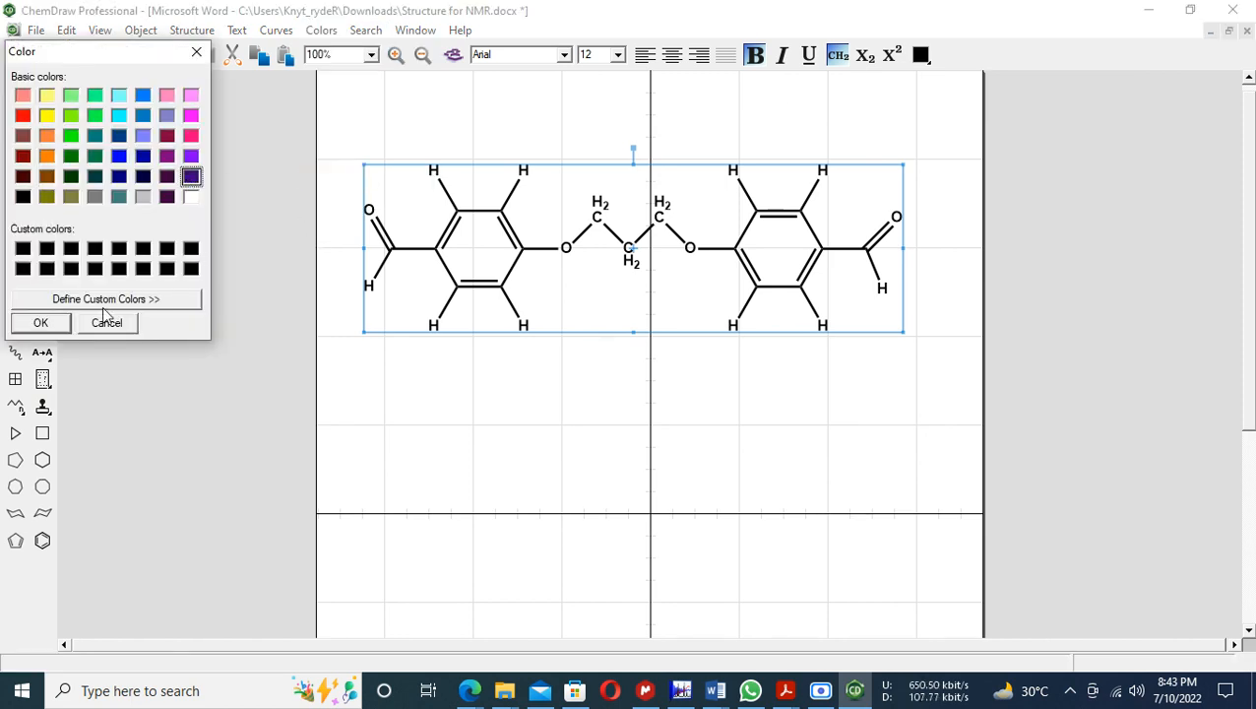
left_click(41, 323)
left_click(578, 534)
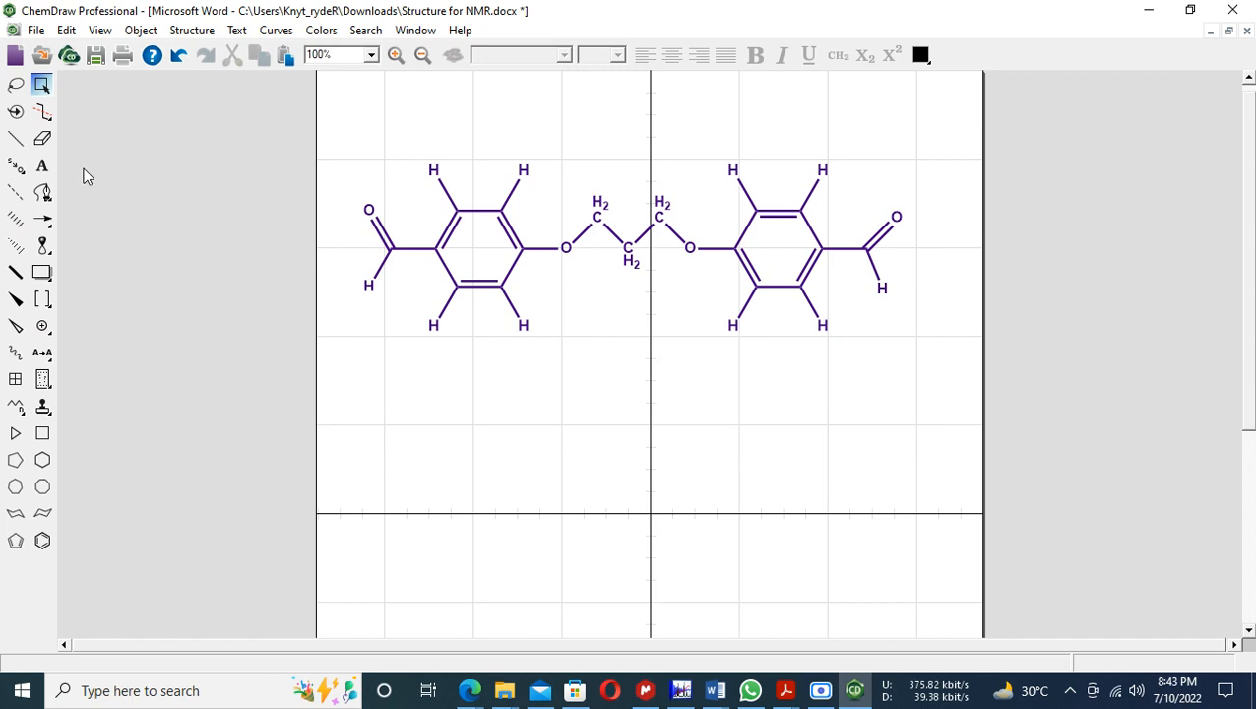
- Open the left aldehyde hydrogen's atom label for text editing with the Text tool
left_click(44, 167)
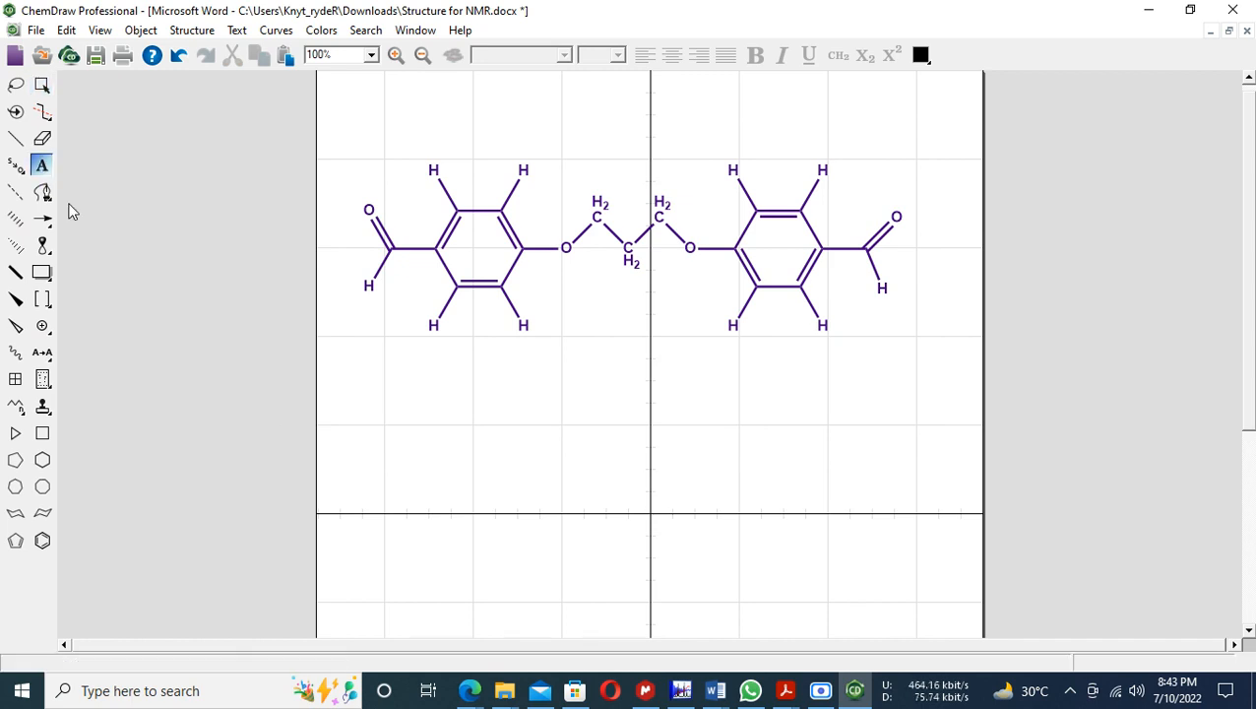
left_click(368, 287)
left_click(368, 291)
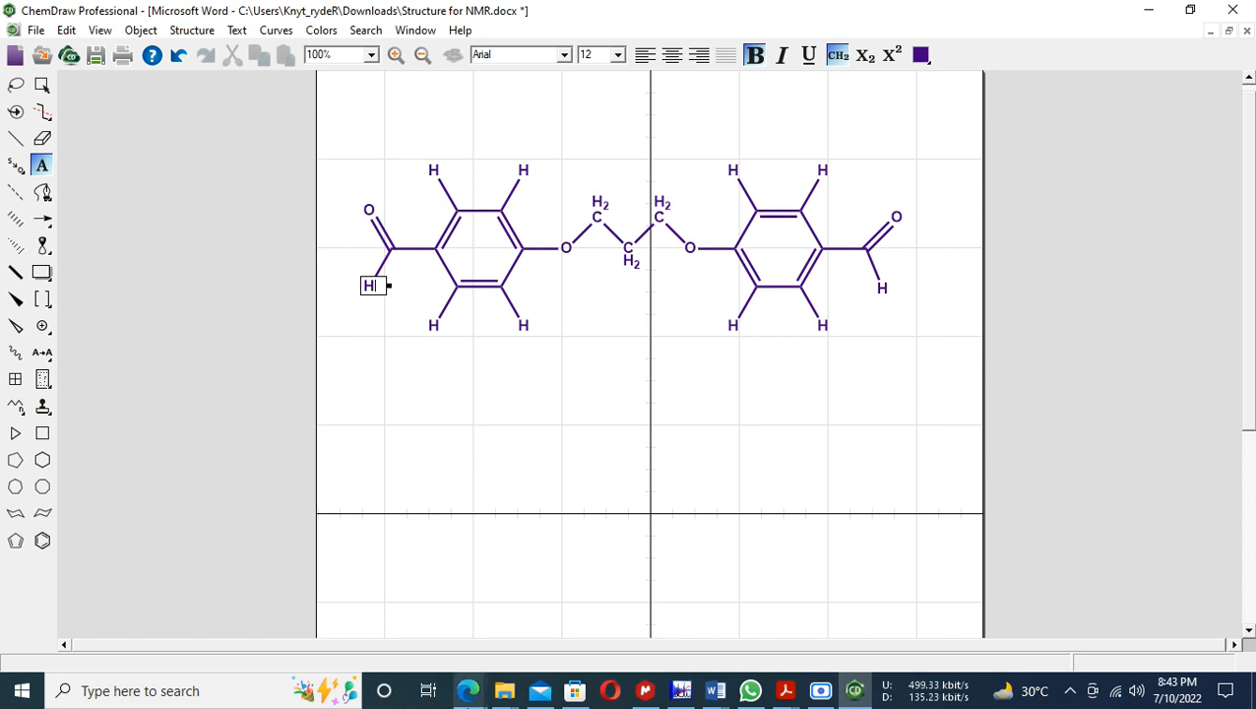
- Switch to the Google Meet call, admit the waiting participant, and return to ChemDraw
mouse_move(468, 690)
left_click(301, 578)
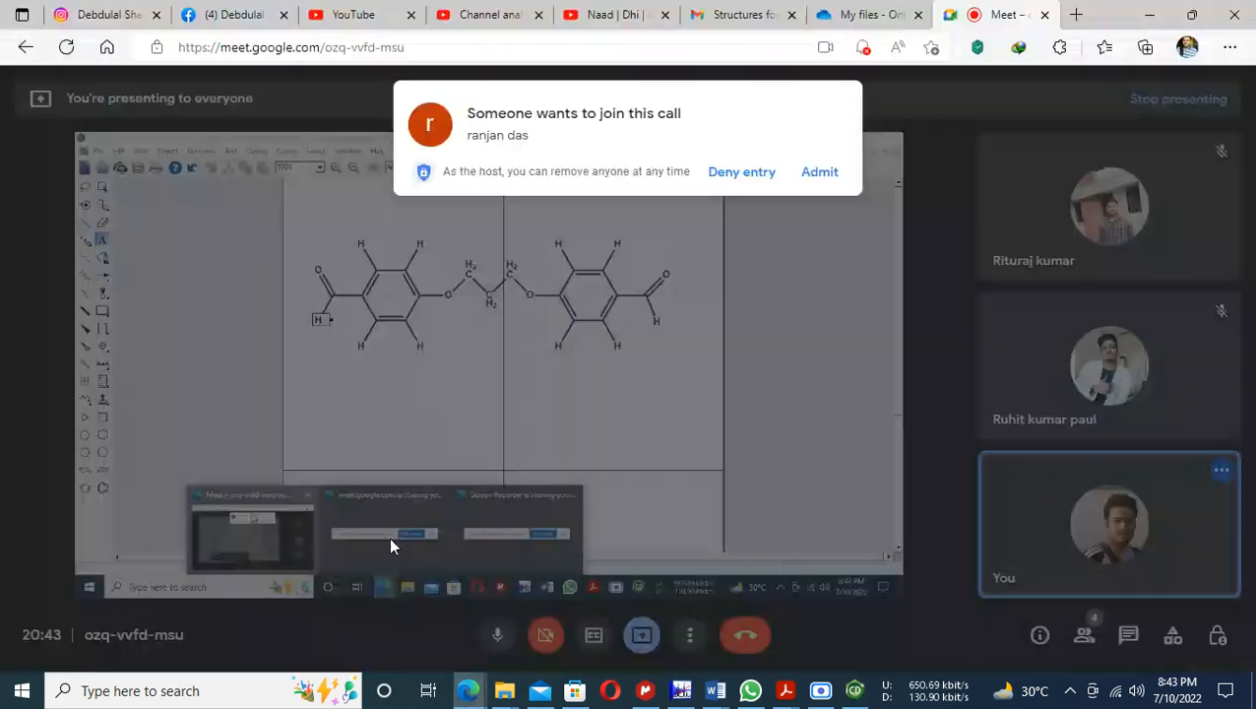
left_click(837, 173)
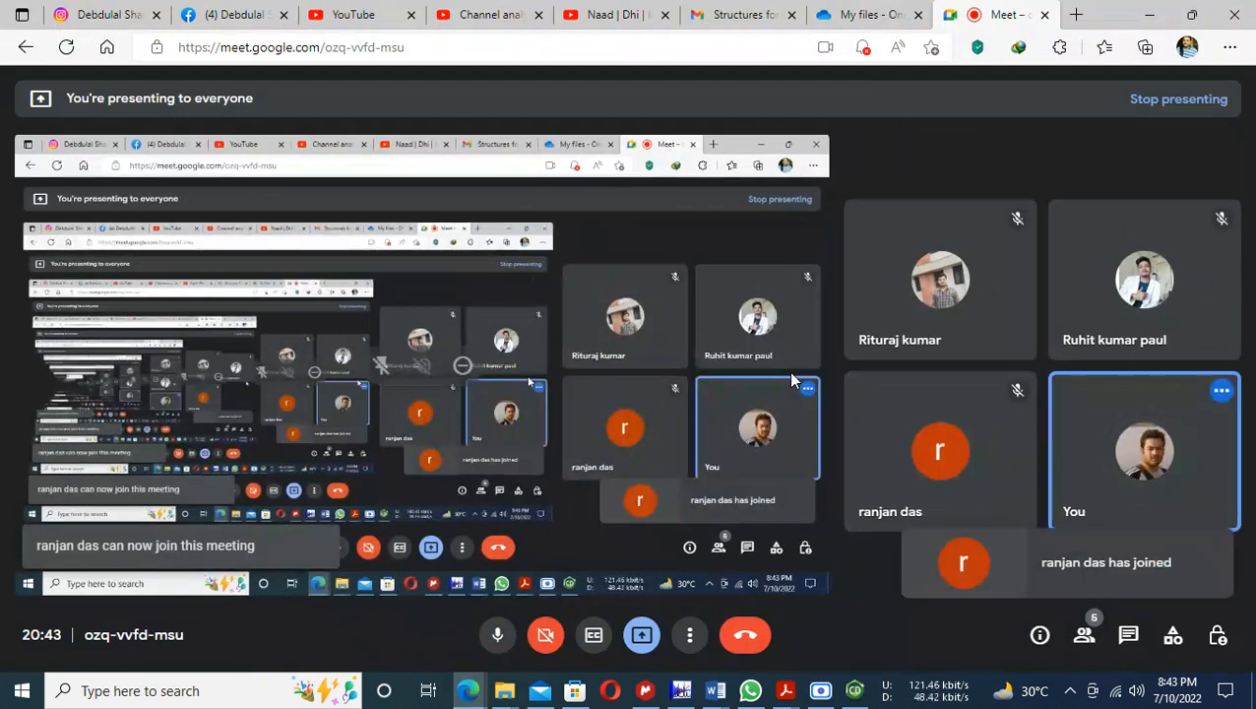
key("alt+Tab")
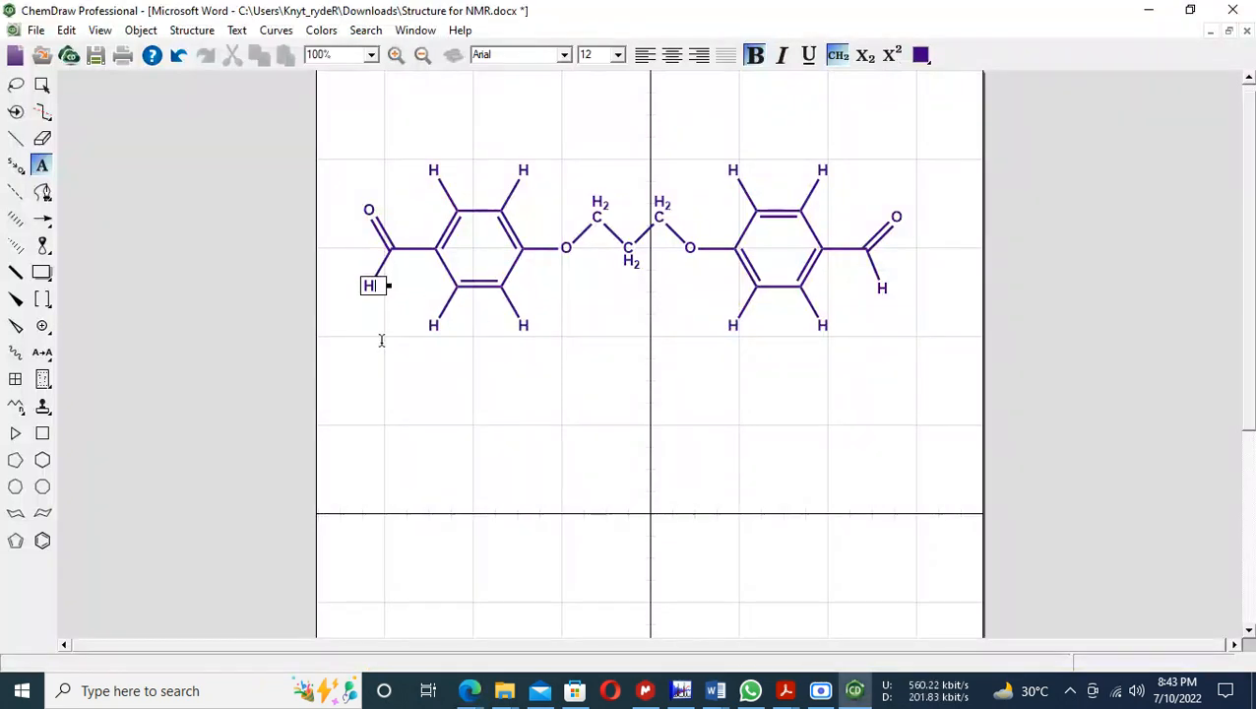
- Label the aldehyde hydrogens at both ends of the structure as Ha
type("a")
left_click(893, 288)
left_click(921, 384)
left_click(889, 292)
key("Right")
type("a")
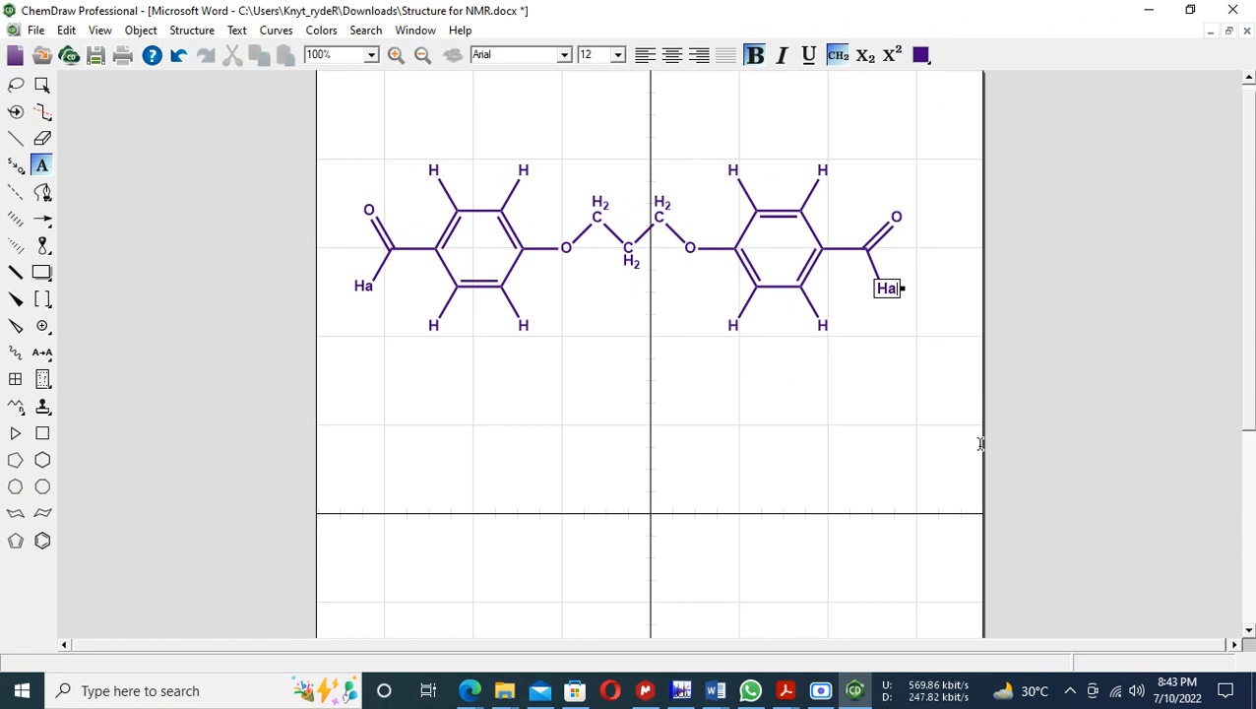
left_click(979, 457)
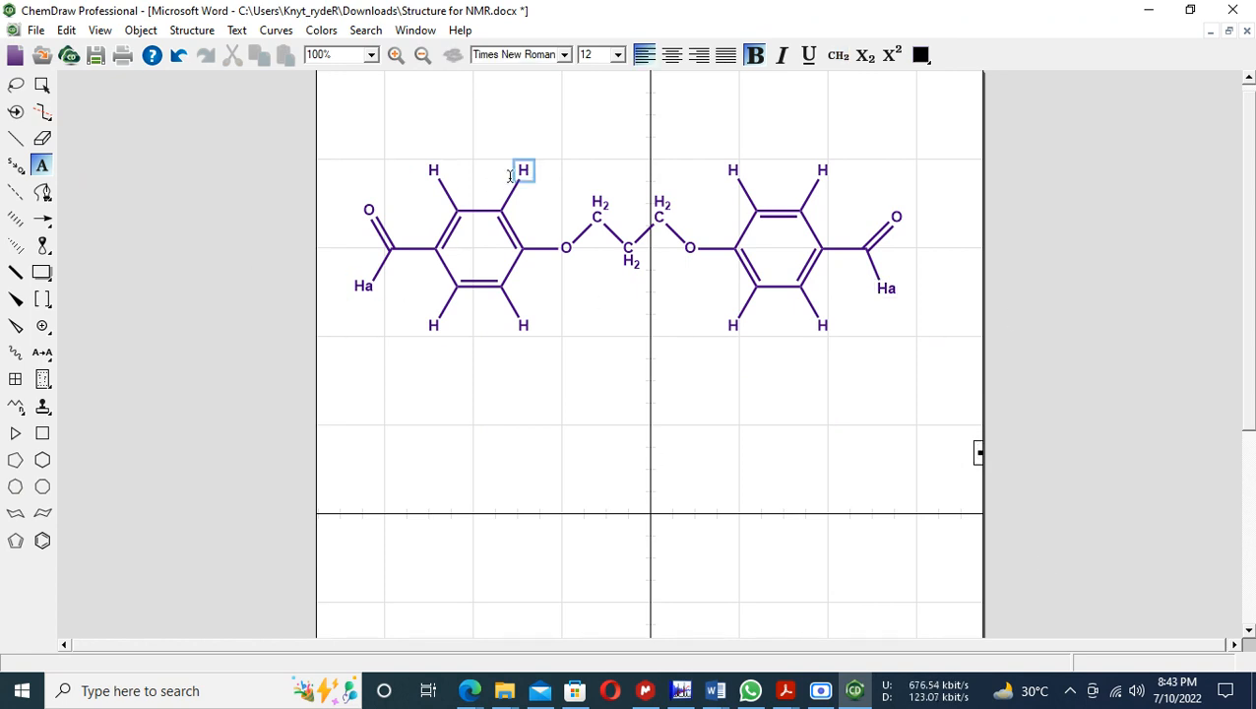
- Label the left ring's two hydrogens nearest the aldehyde group as Hb
left_click(434, 171)
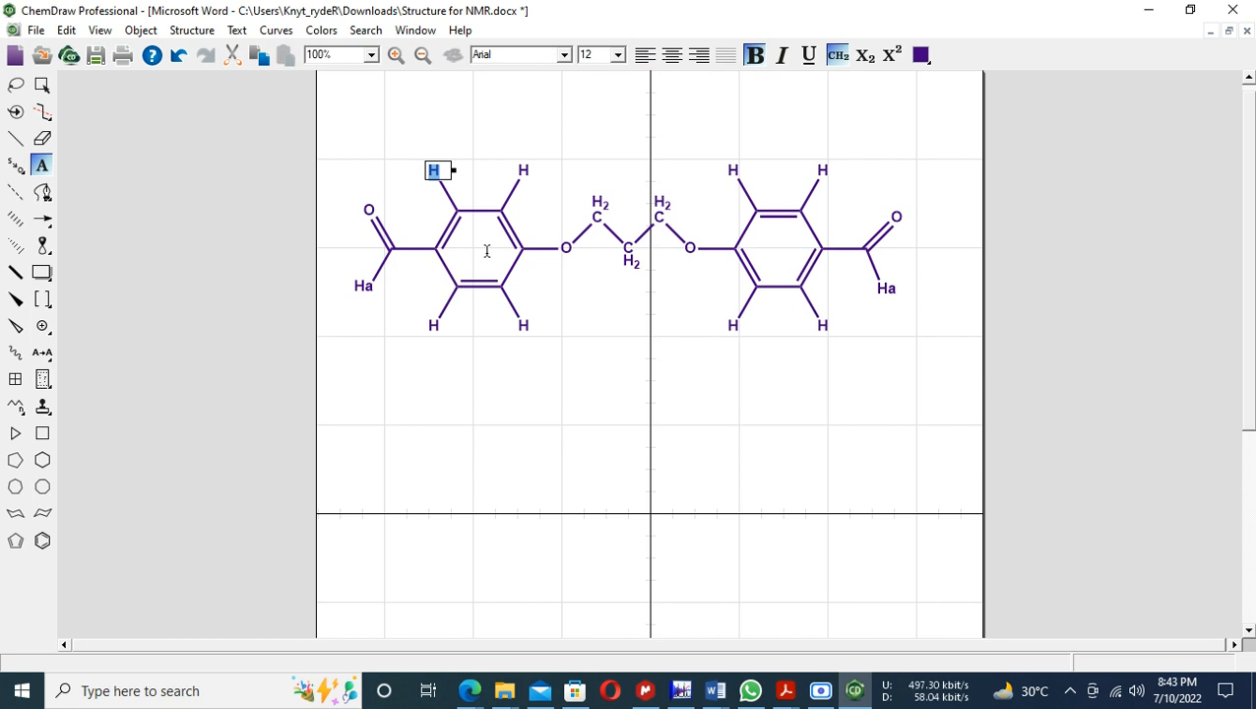
key("Right")
type("b")
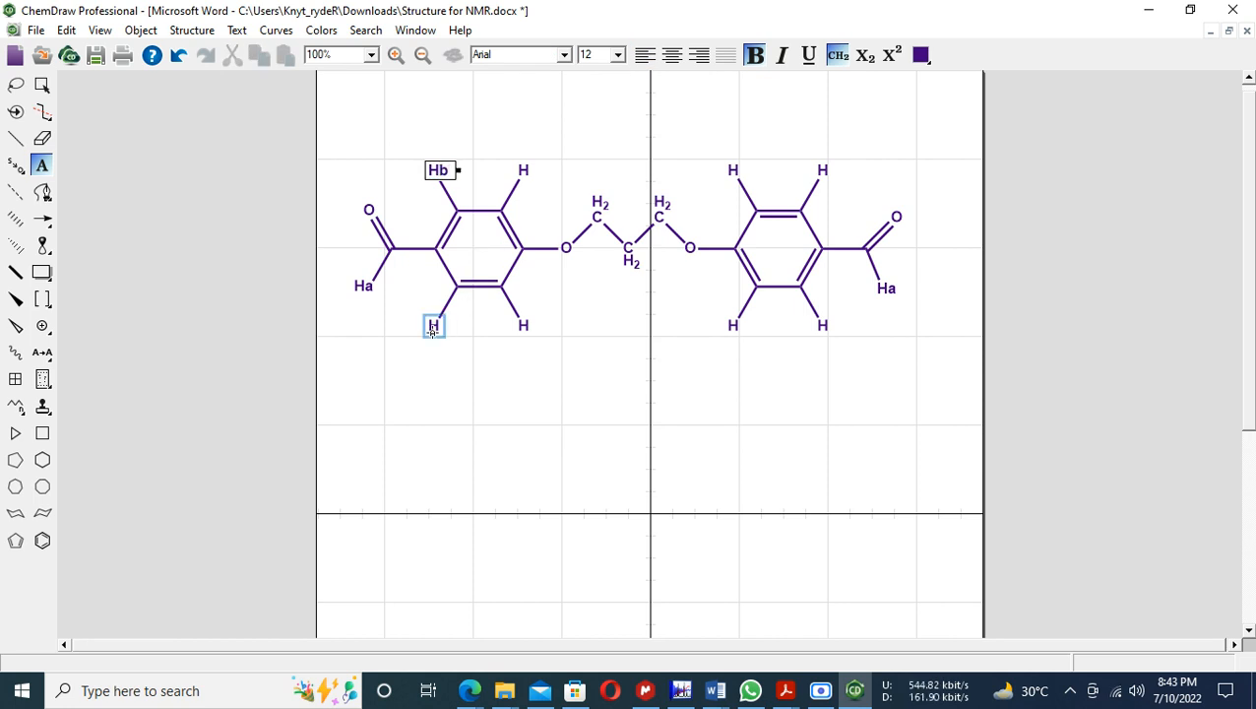
left_click(433, 327)
key("Right")
type("b")
- Label the right ring's two hydrogens nearest the aldehyde group as Hb
left_click(827, 323)
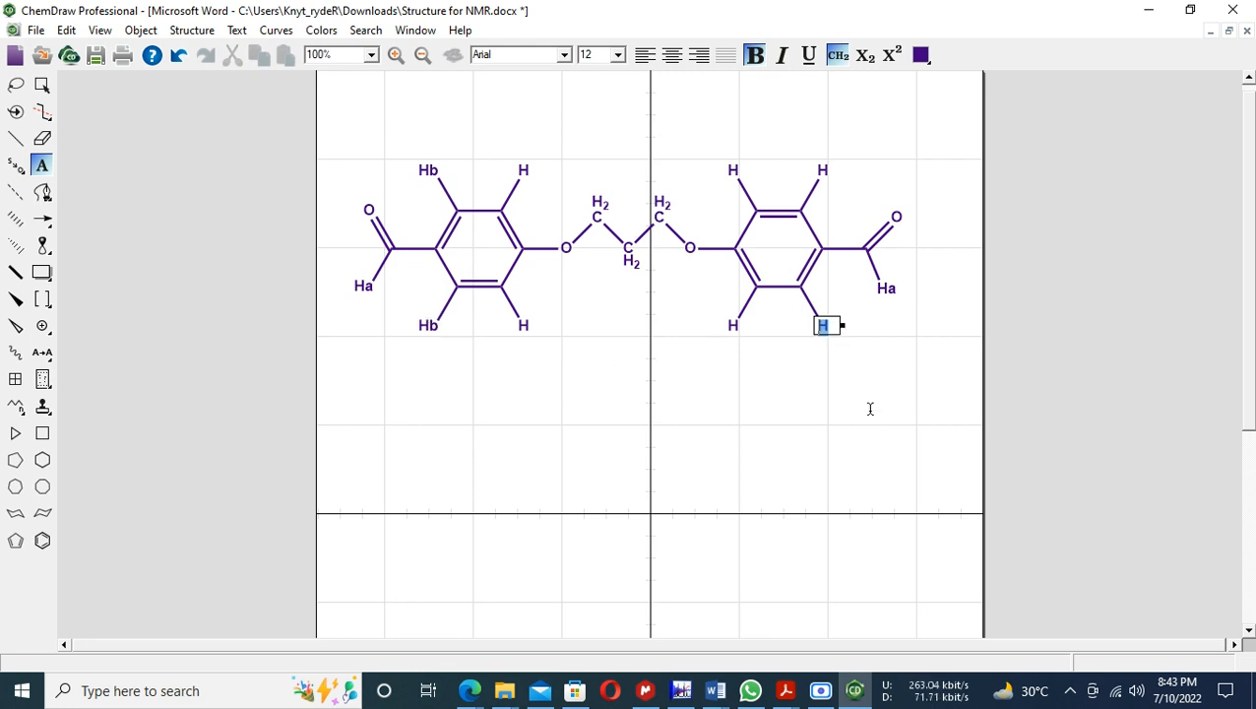
key("Right")
type("b")
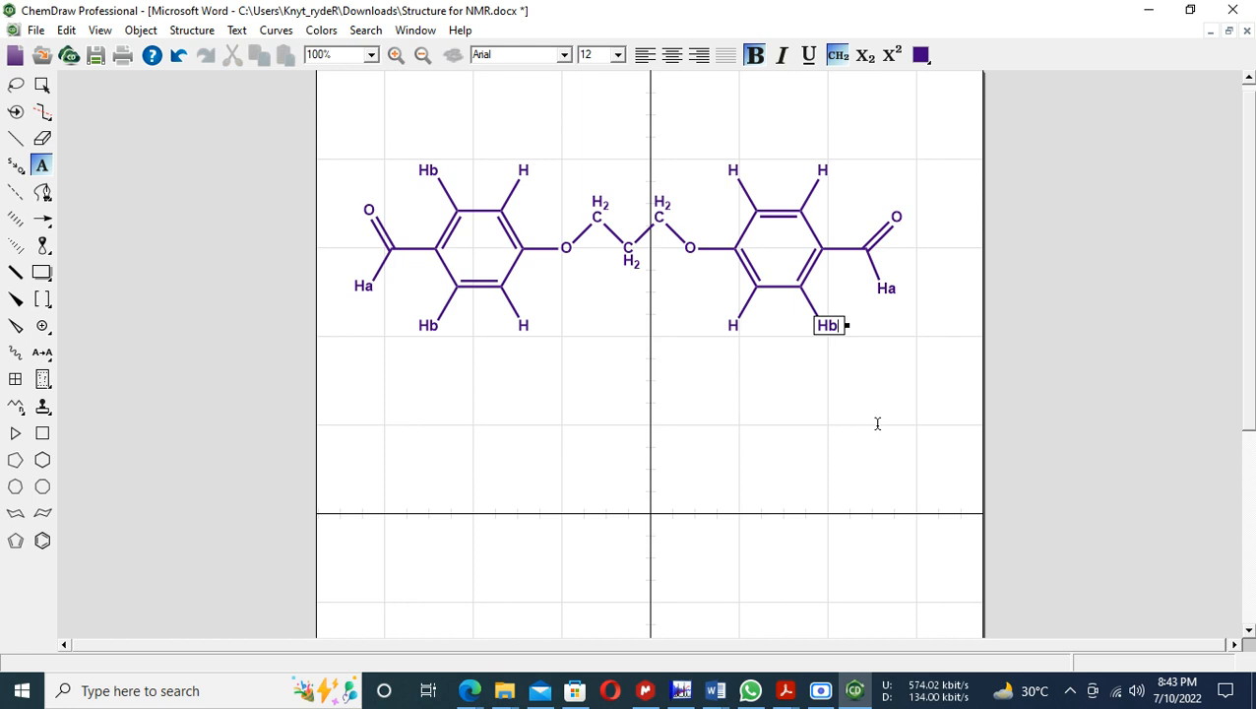
left_click(837, 170)
type("Hb")
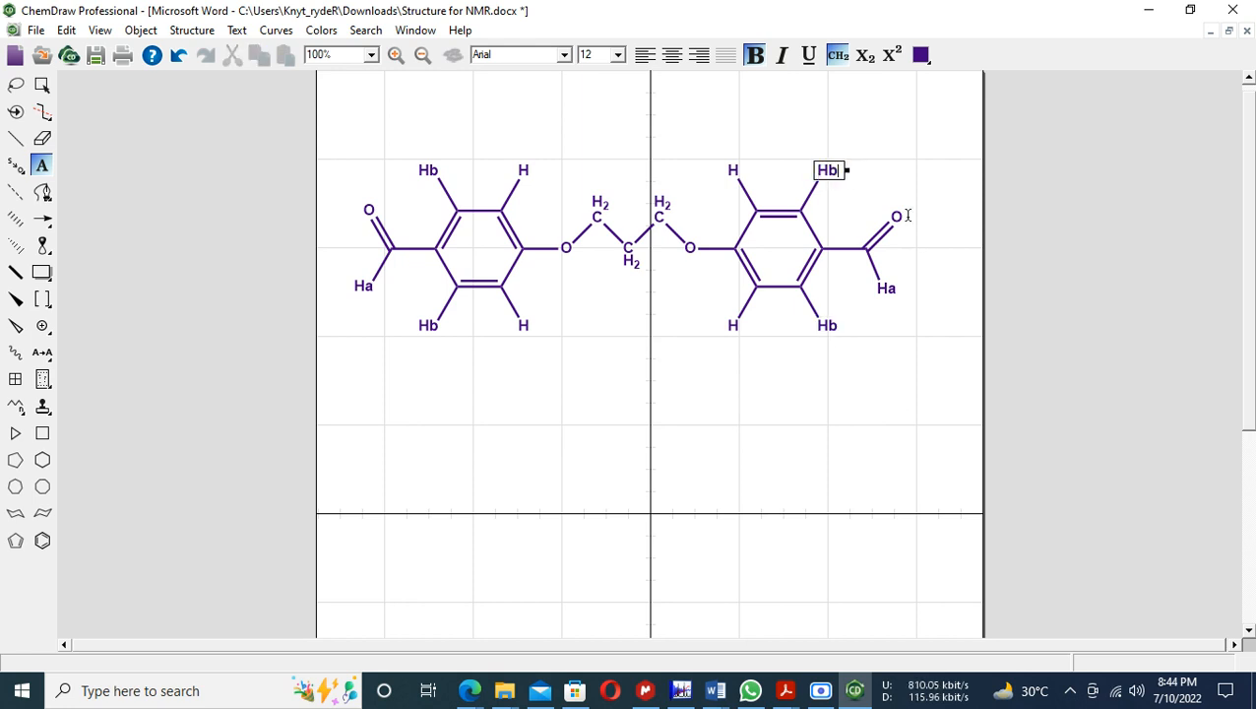
left_click(762, 427)
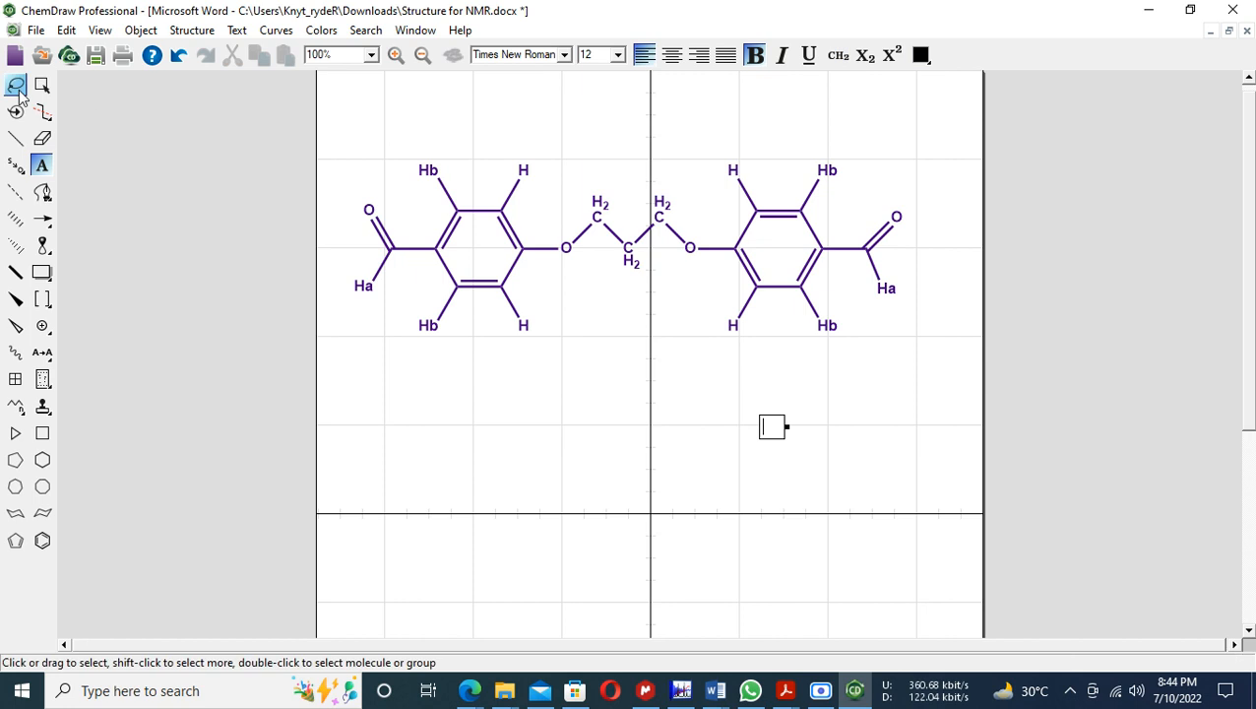
- Make the letter a a subscript in the left aldehyde's Ha label
left_click(373, 287)
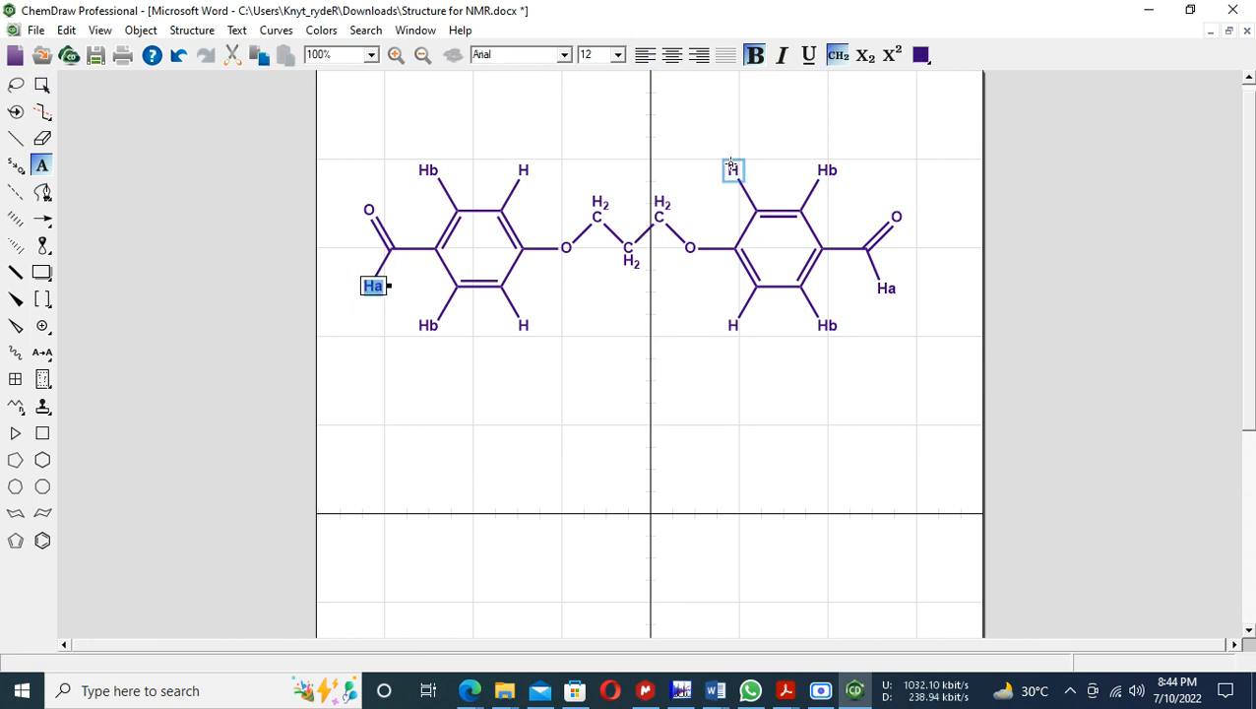
left_click(379, 286)
left_click_drag(385, 285, 375, 283)
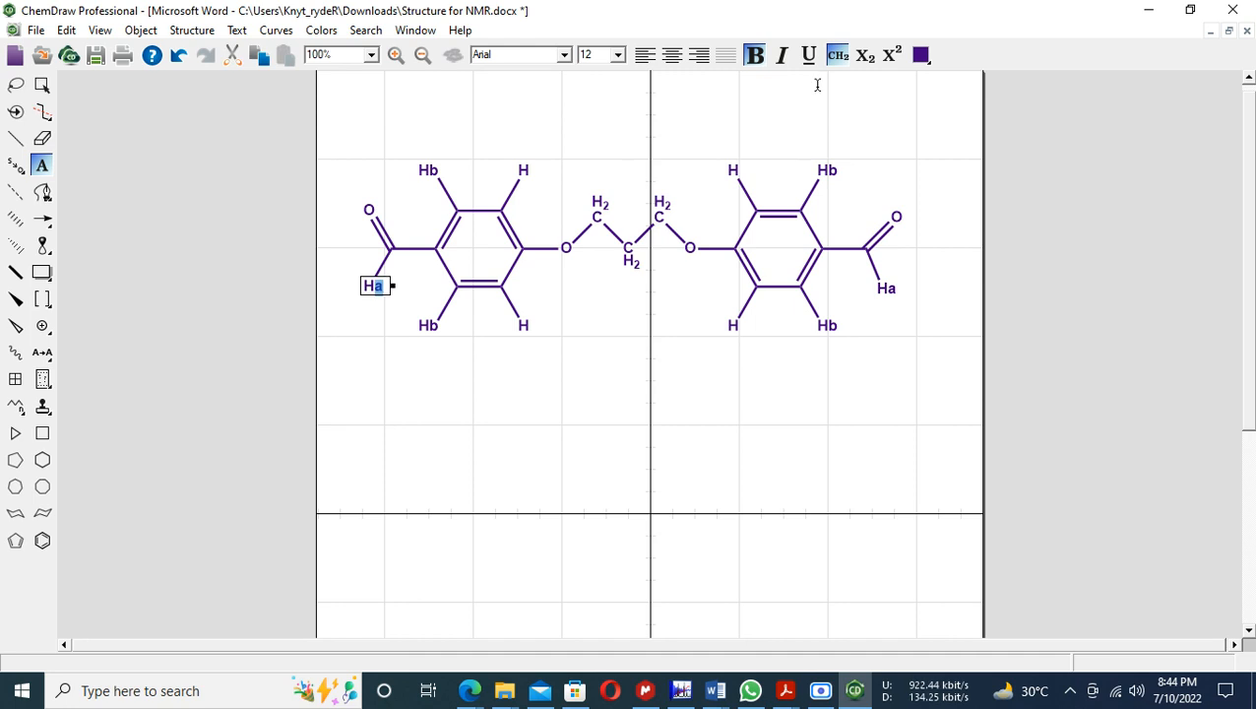
left_click(866, 57)
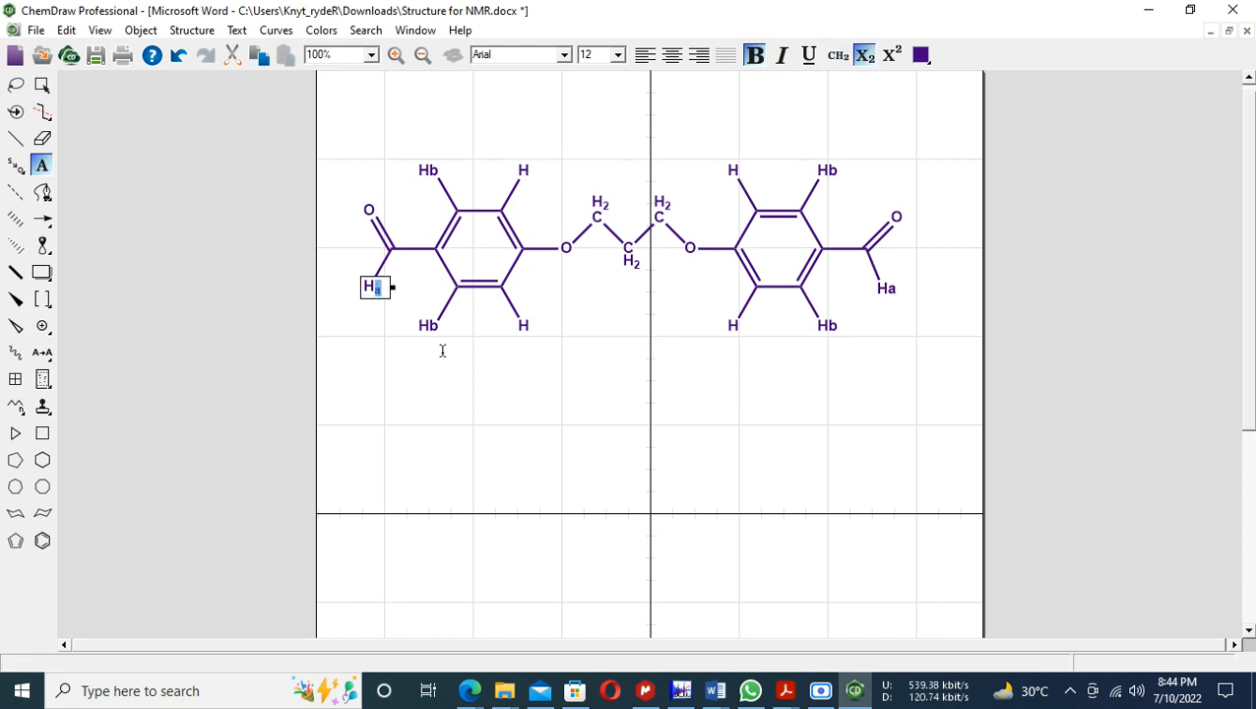
left_click(440, 367)
- Make the letter b a subscript in both Hb labels of the left ring
left_click(439, 331)
left_click_drag(440, 327, 453, 330)
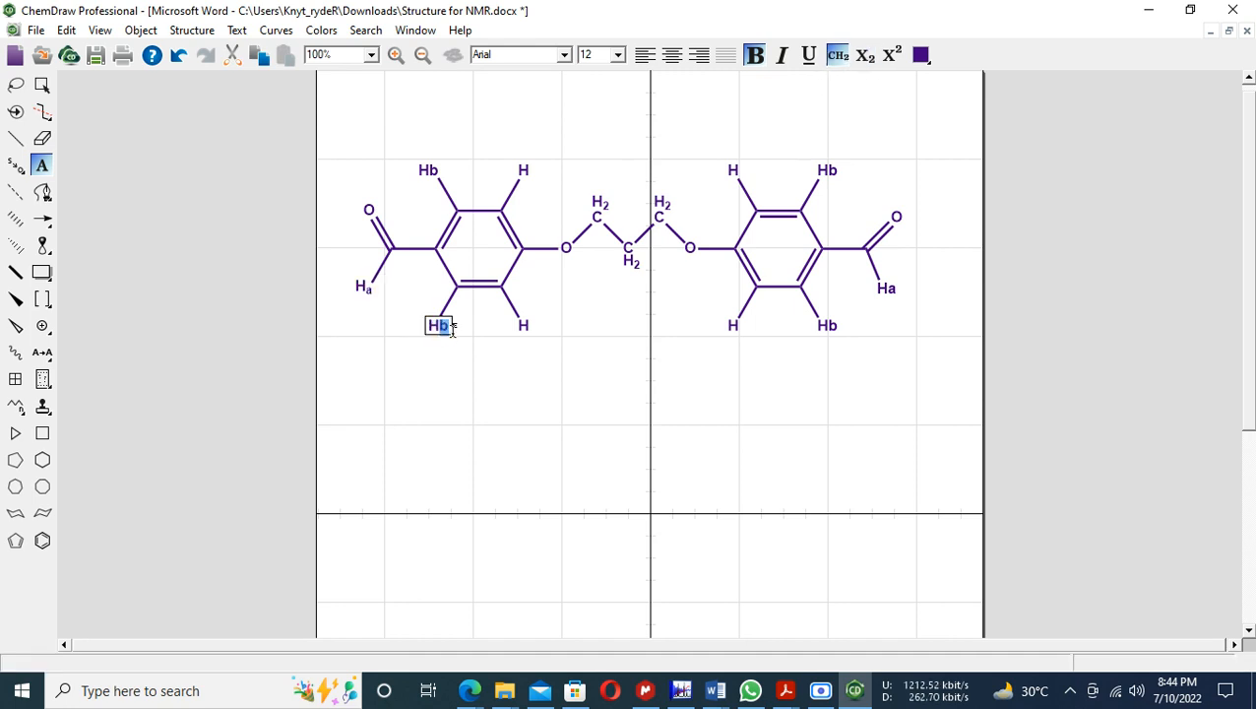
left_click(866, 55)
left_click(439, 170)
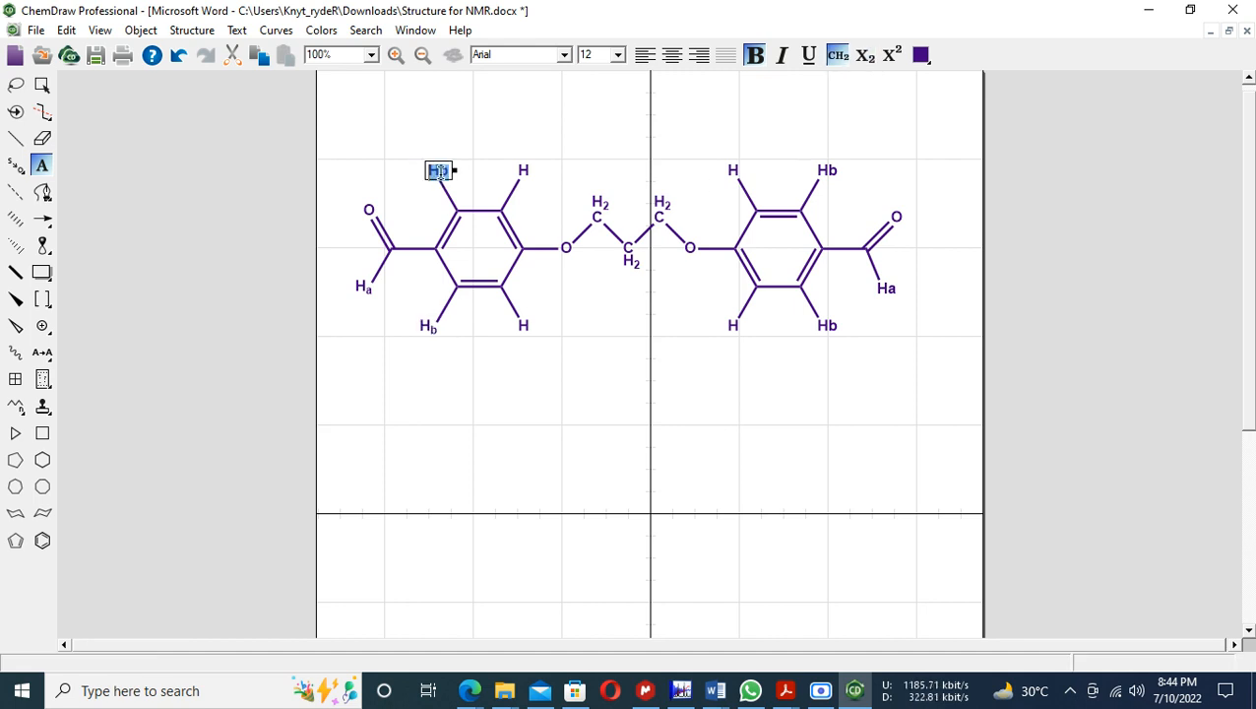
left_click(442, 170)
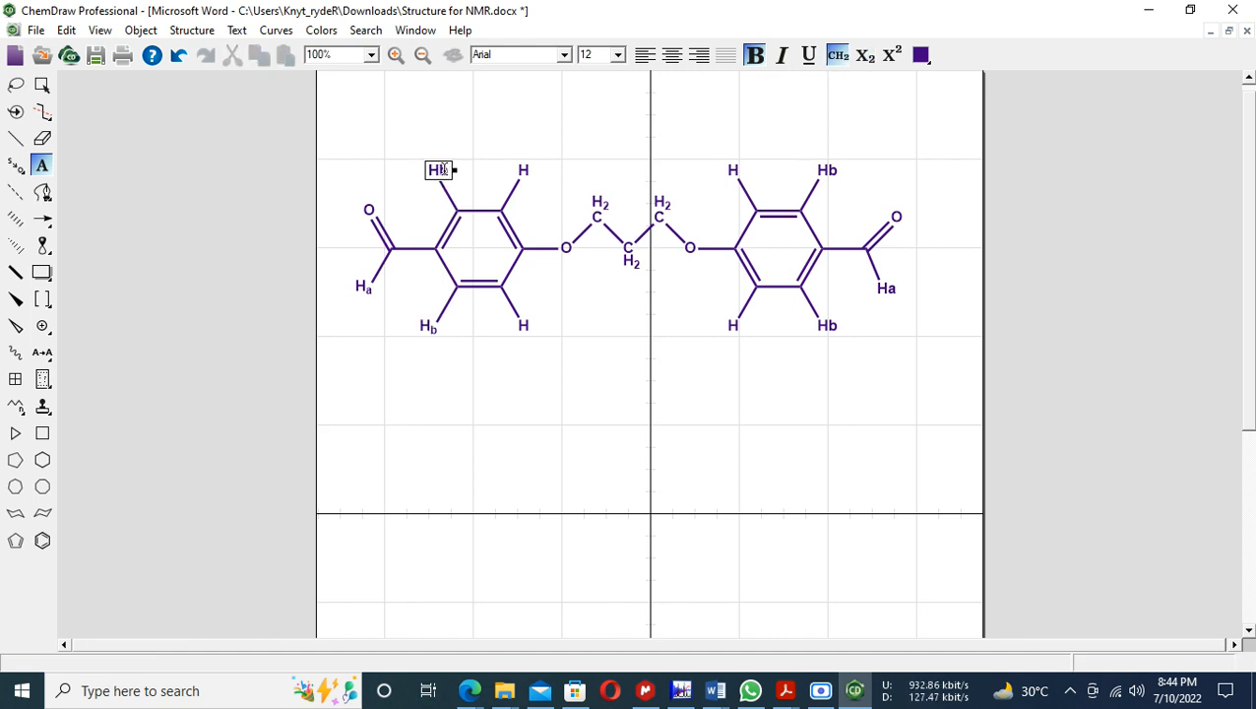
left_click_drag(440, 170, 454, 170)
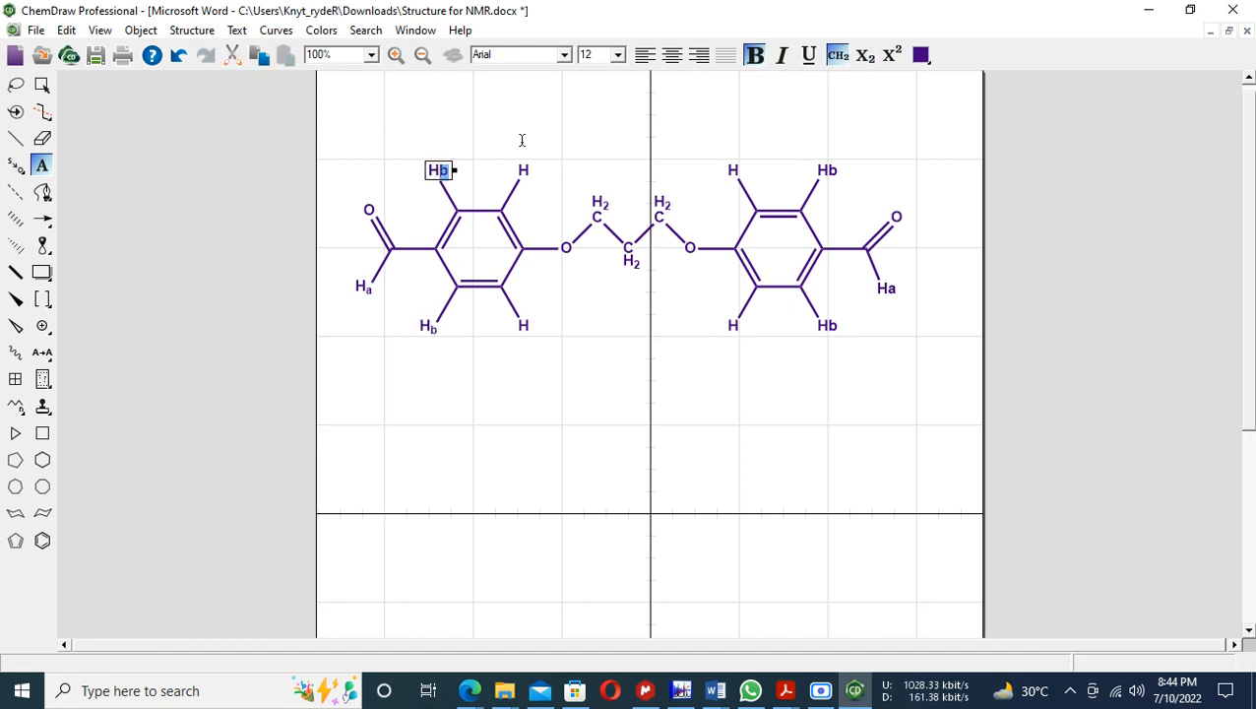
left_click(866, 56)
- Make the letter b a subscript in both Hb labels of the right ring
left_click(830, 172)
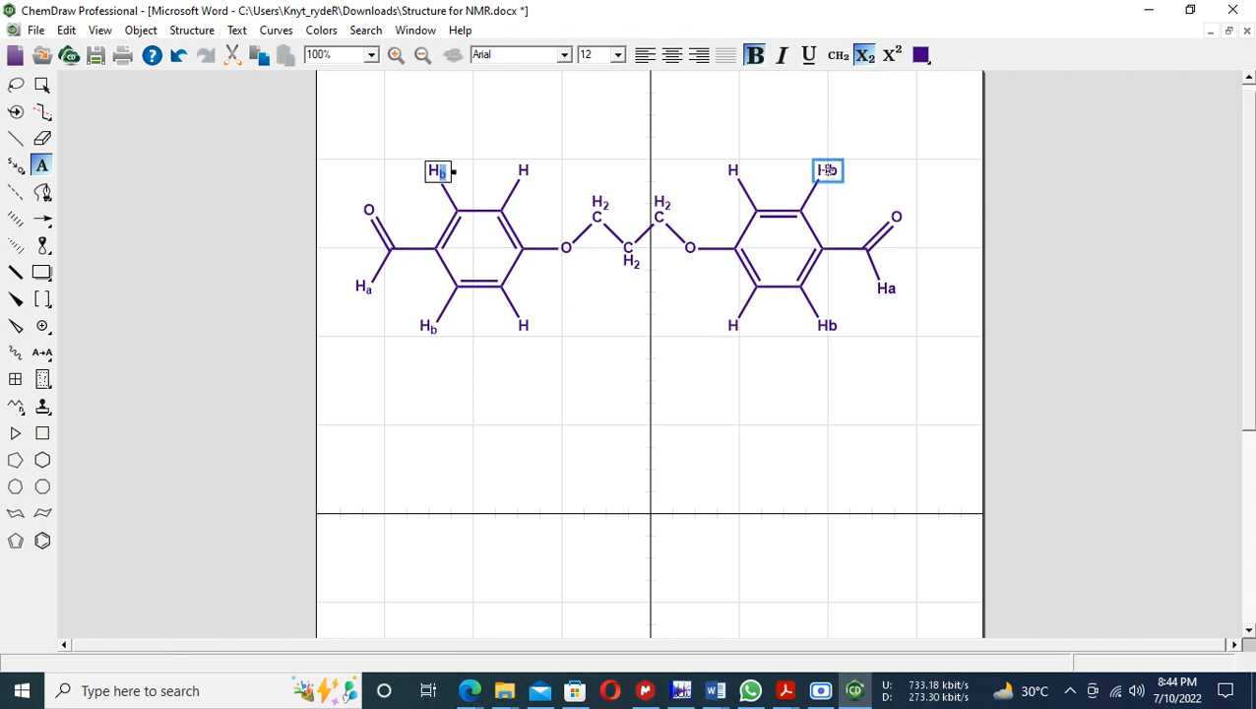
left_click_drag(830, 171, 844, 171)
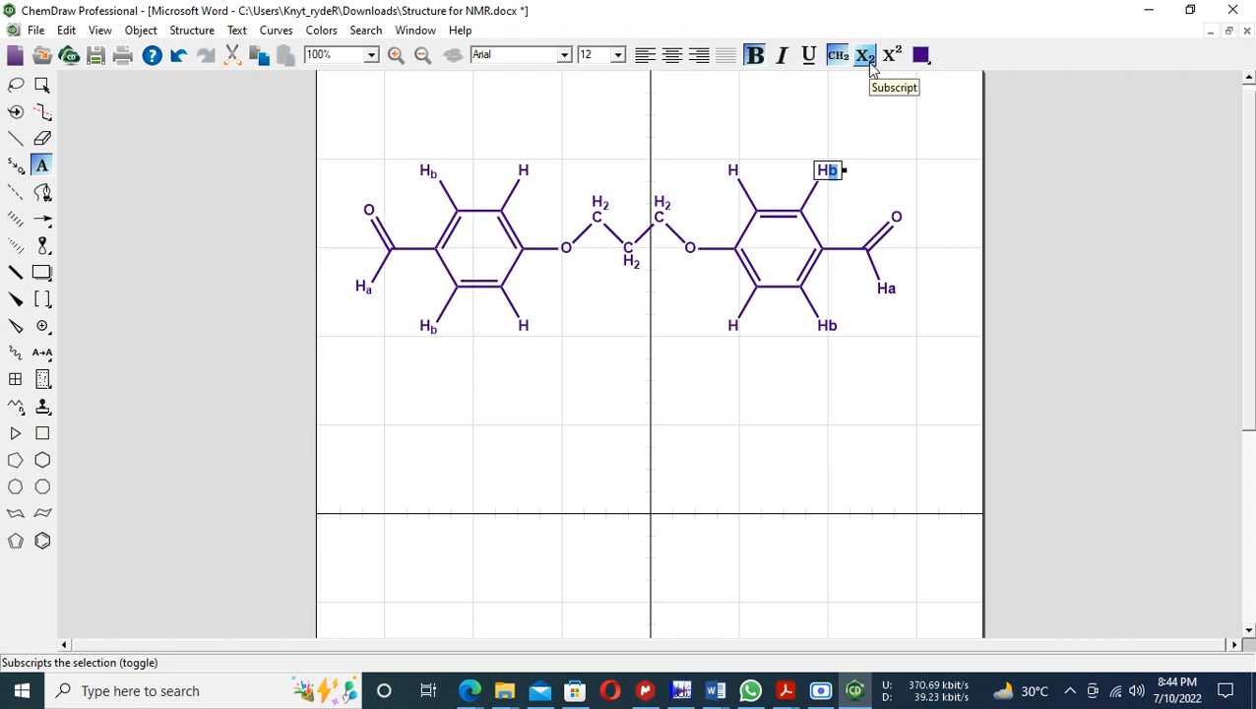
left_click(865, 56)
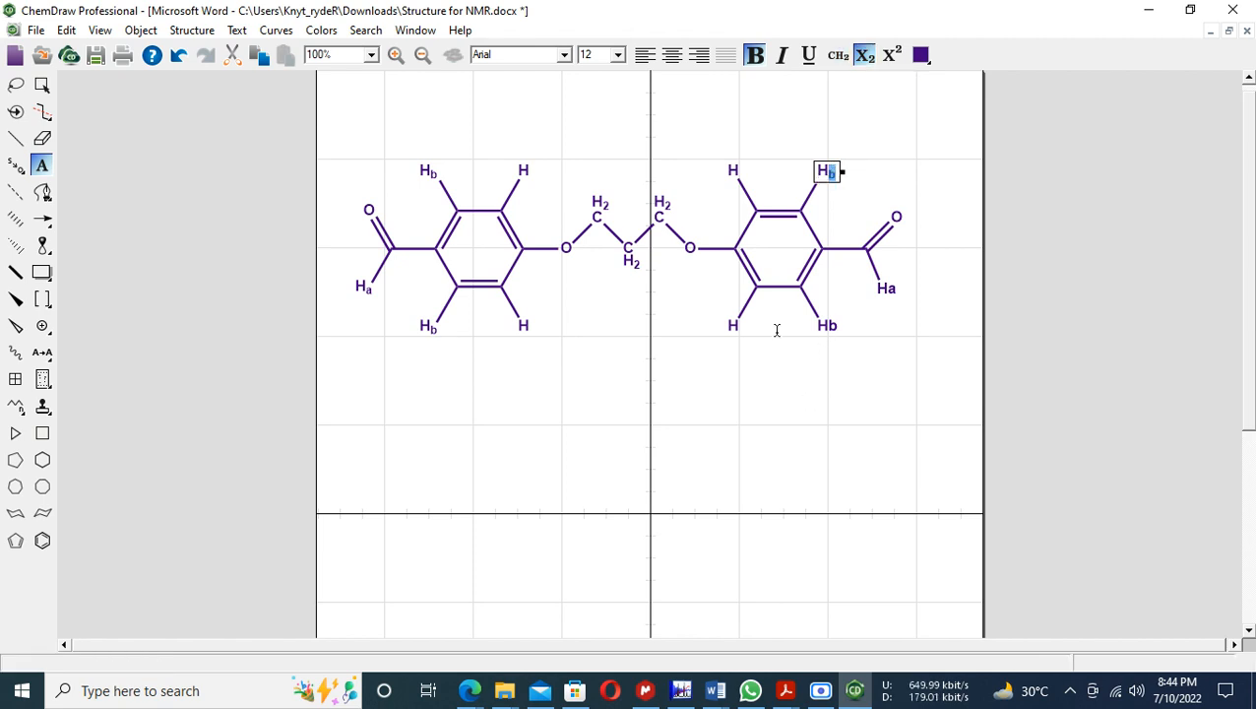
left_click(832, 327)
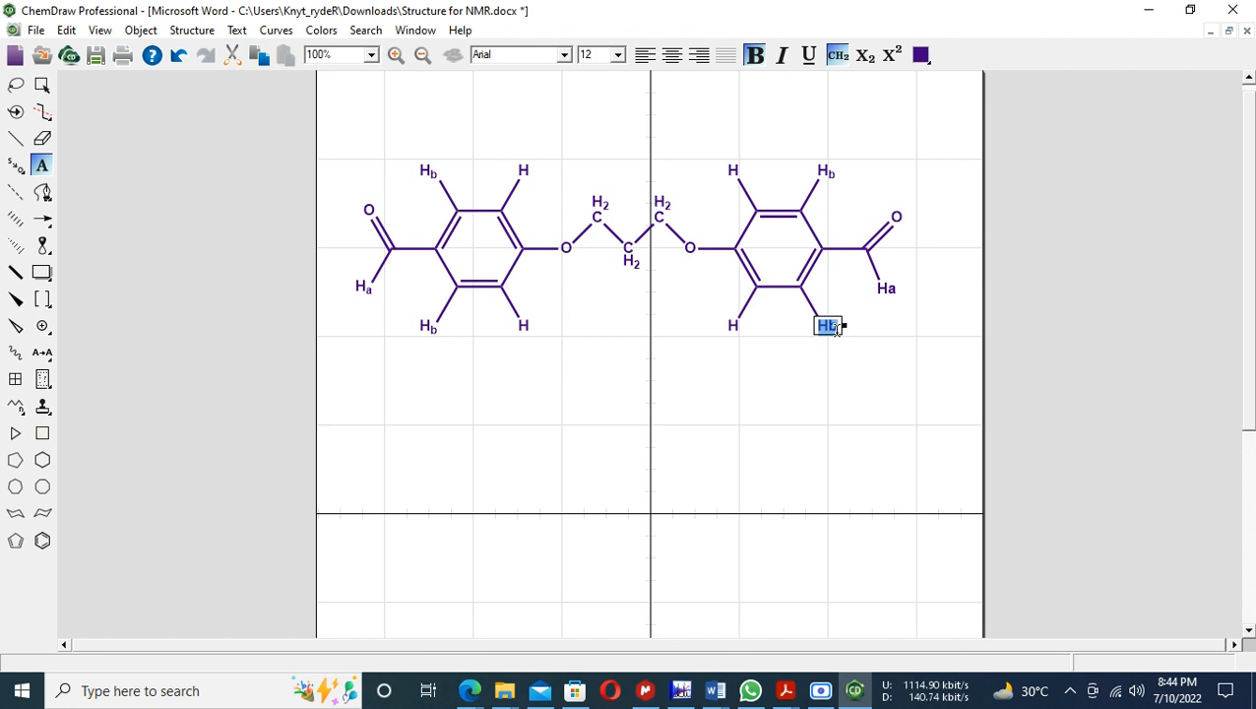
left_click(830, 328)
double_click(830, 328)
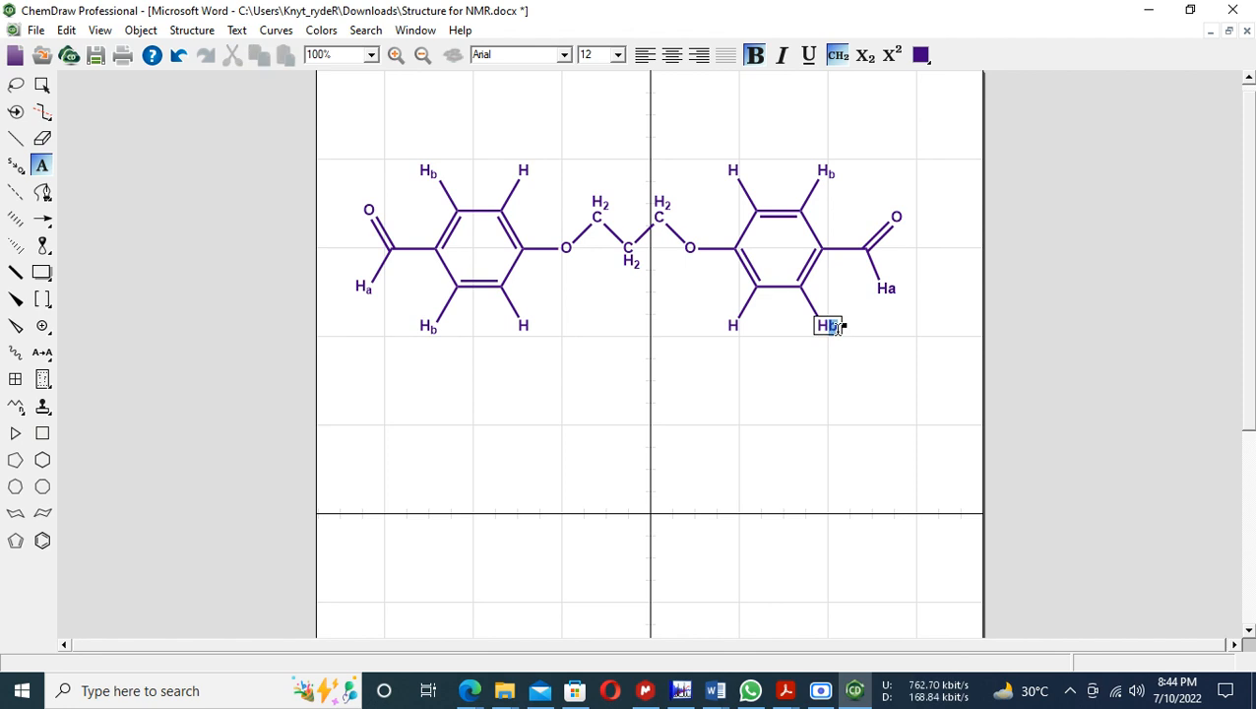
left_click(865, 56)
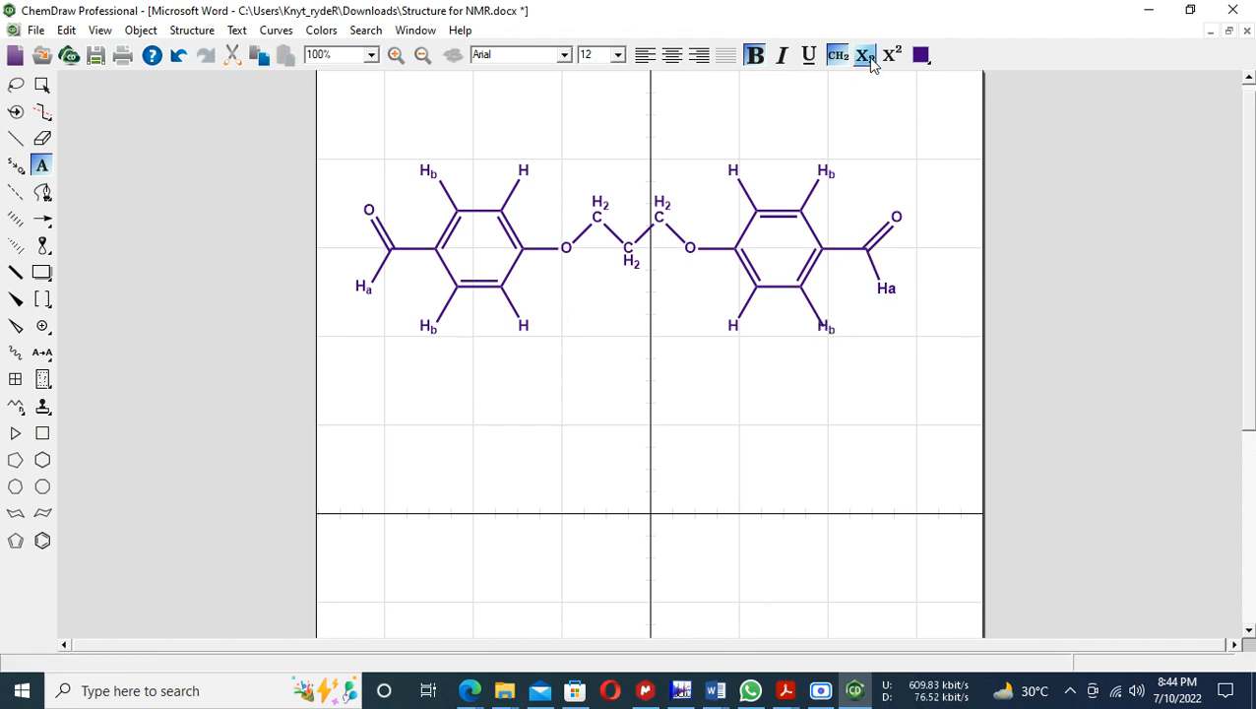
left_click(886, 323)
- Make the letter a a subscript in the right aldehyde's Ha label
left_click(887, 289)
left_click_drag(888, 289, 898, 291)
left_click(865, 56)
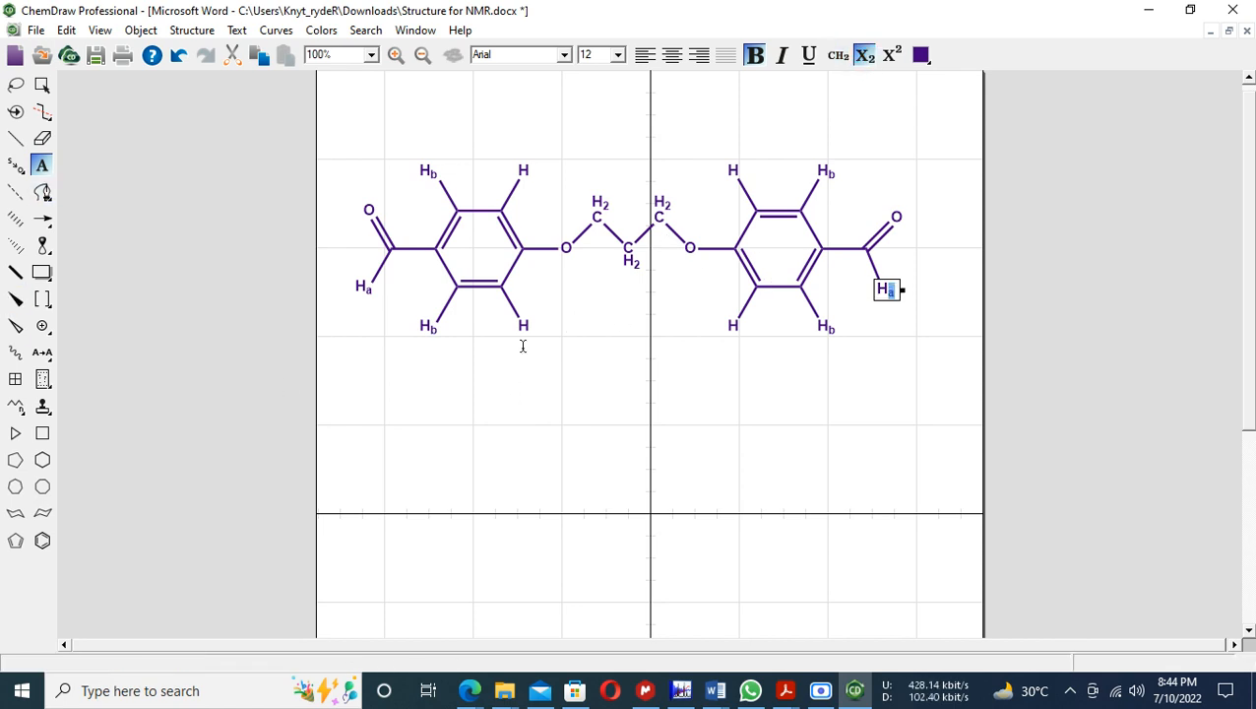
- Label the left ring's two hydrogens nearest the ether oxygen as Hc
left_click(525, 325)
key("Right")
type("a")
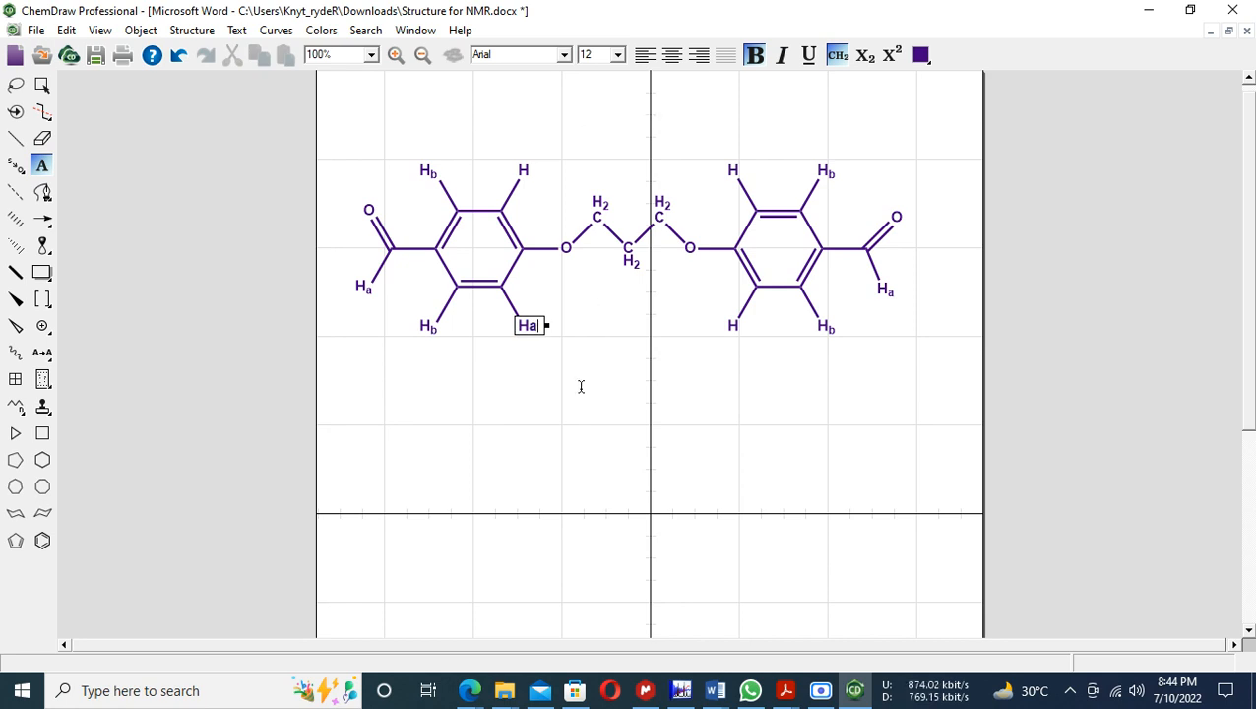
type("c")
left_click(528, 169)
type("Hc")
- Label the right ring's two hydrogens nearest the ether oxygen as Hc
left_click(732, 326)
type("H")
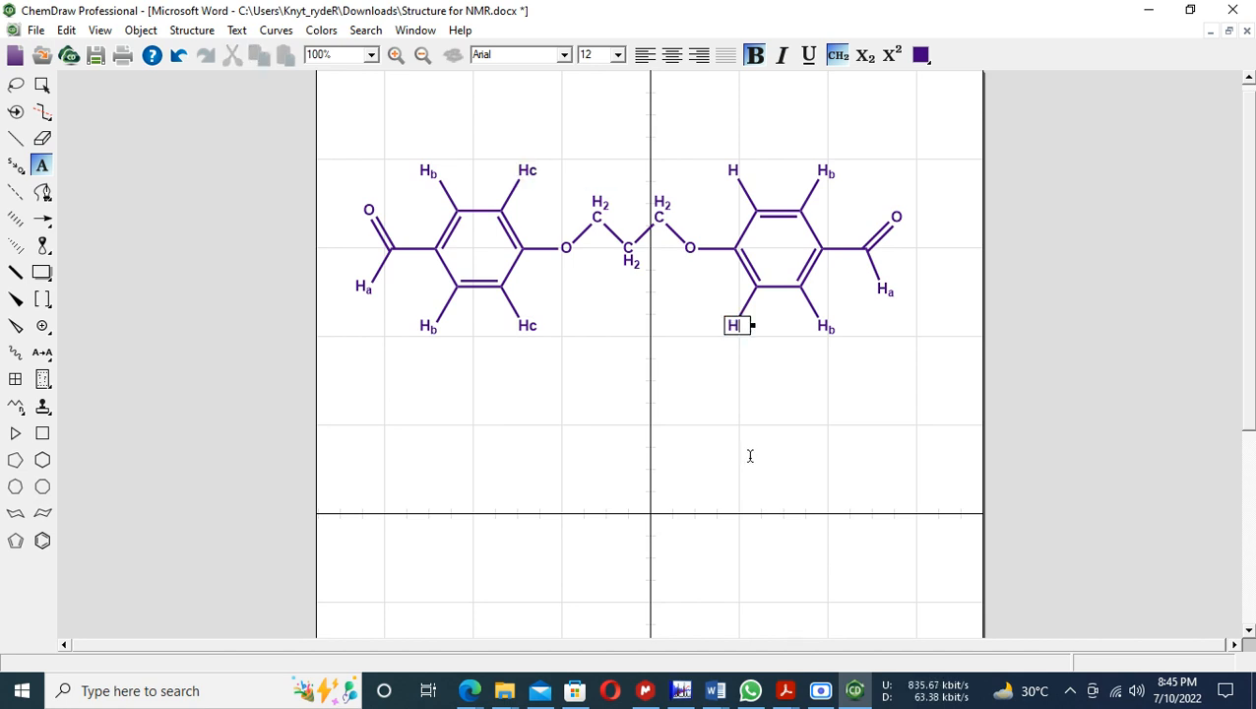
type("c")
left_click(732, 170)
type("Hc")
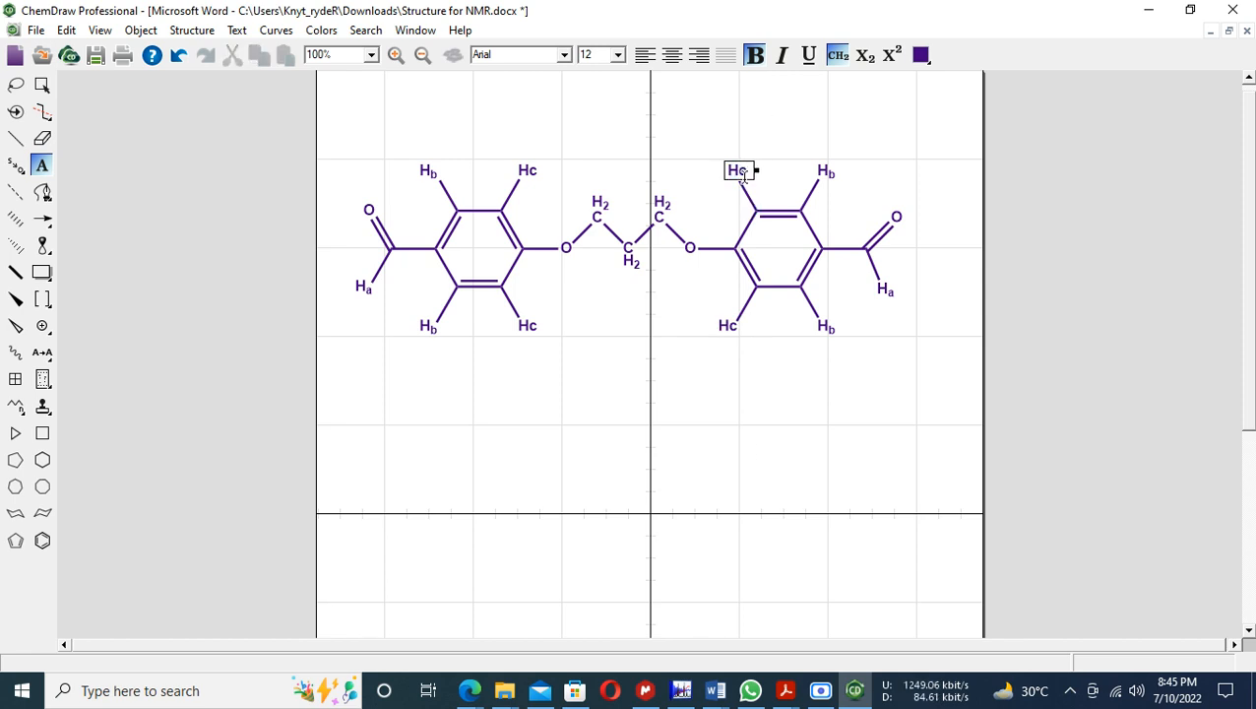
- Make the letter c a subscript in both Hc labels of the right ring
left_click_drag(742, 174, 751, 170)
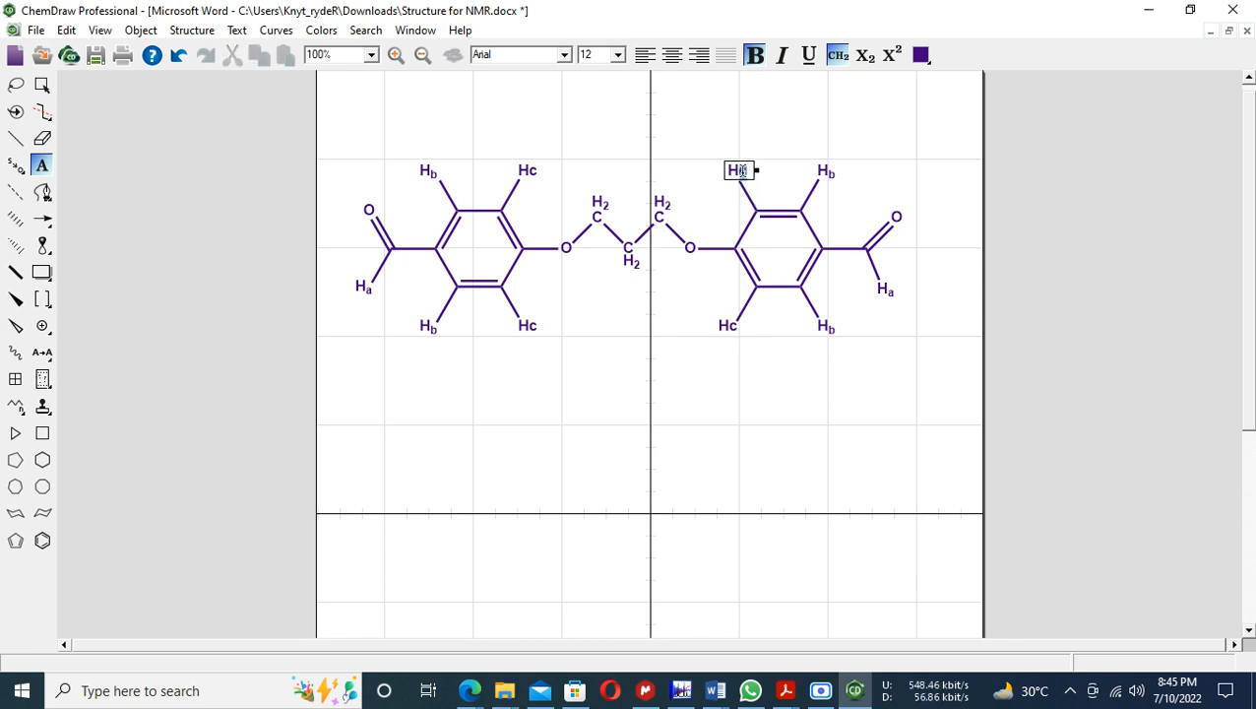
left_click(865, 57)
left_click(719, 333)
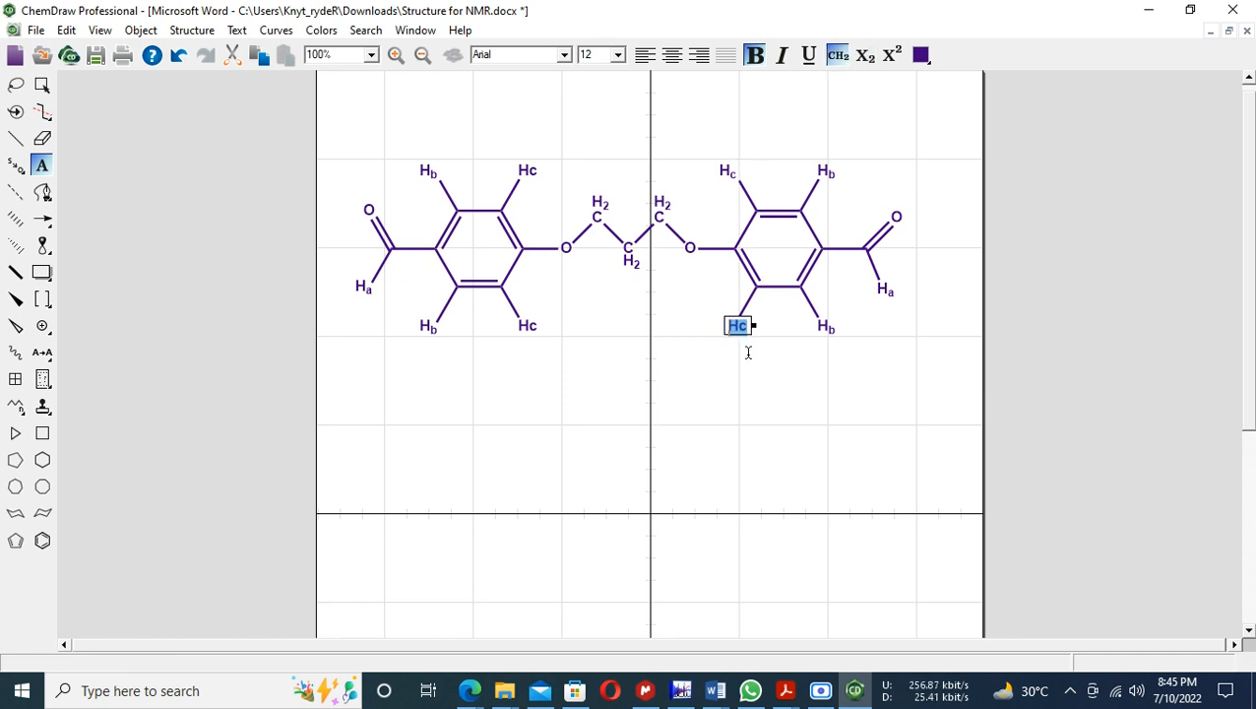
left_click(745, 330)
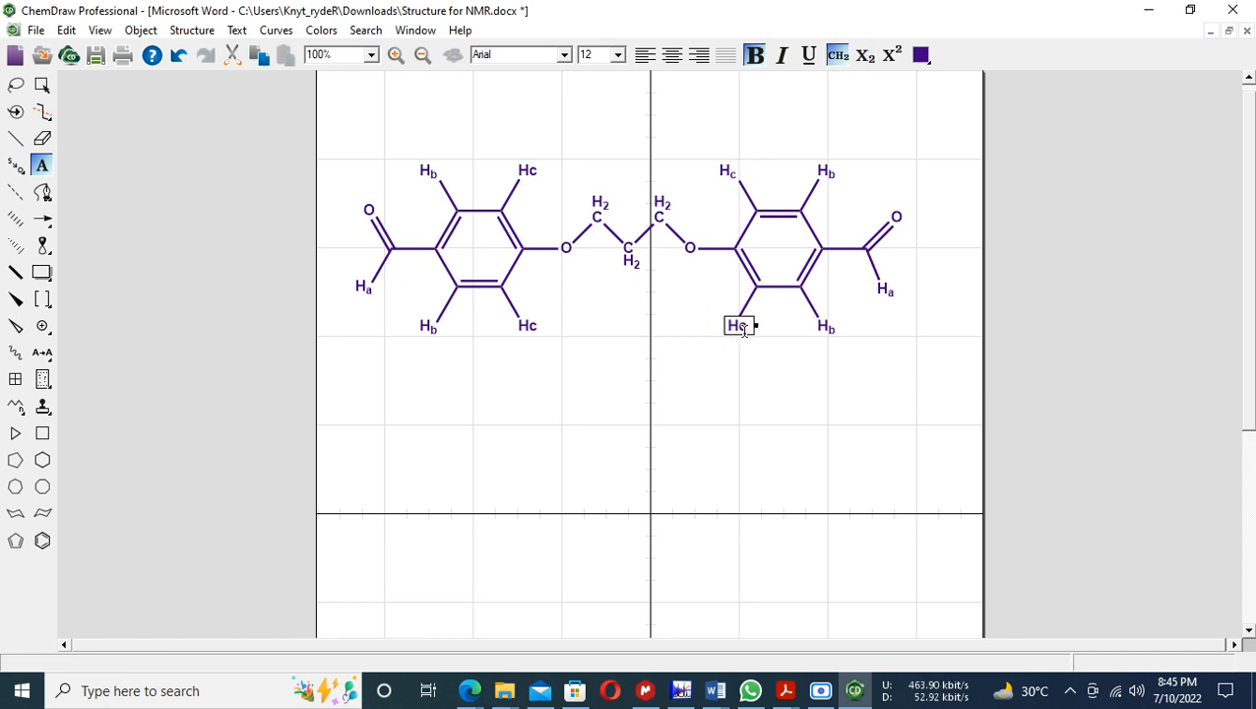
left_click(865, 56)
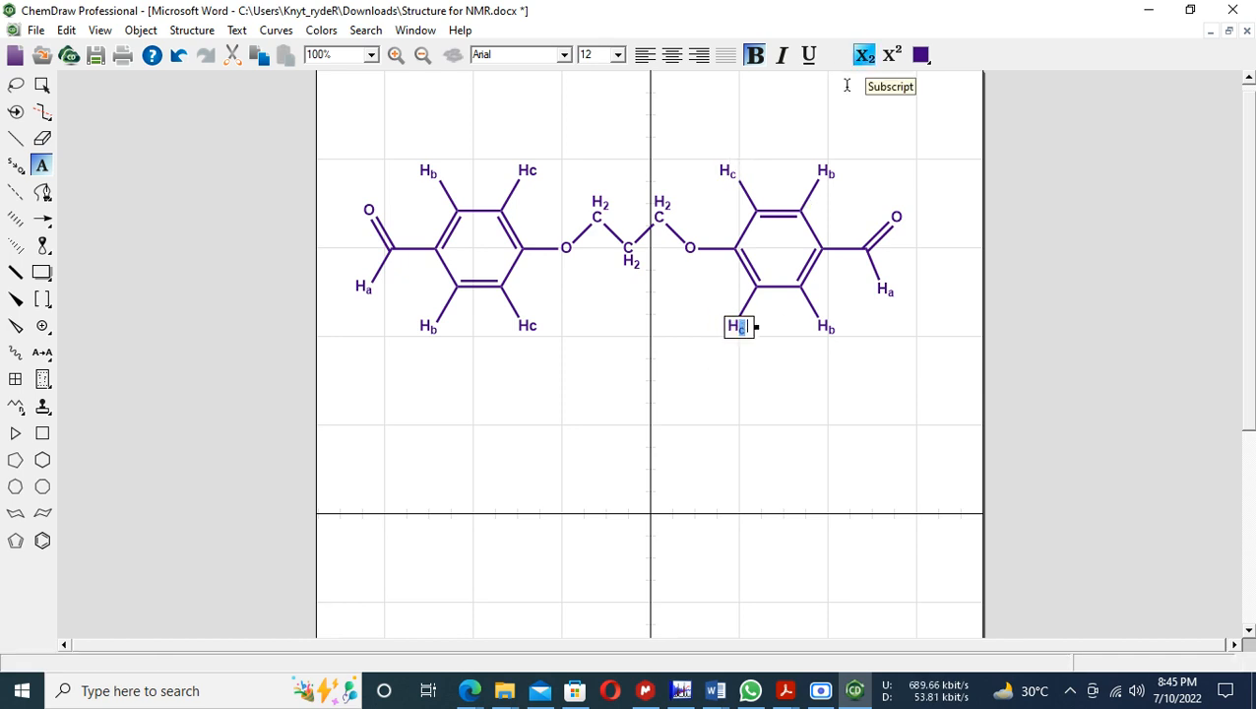
- Make the letter c a subscript in both Hc labels of the left ring
left_click(528, 326)
left_click(539, 326)
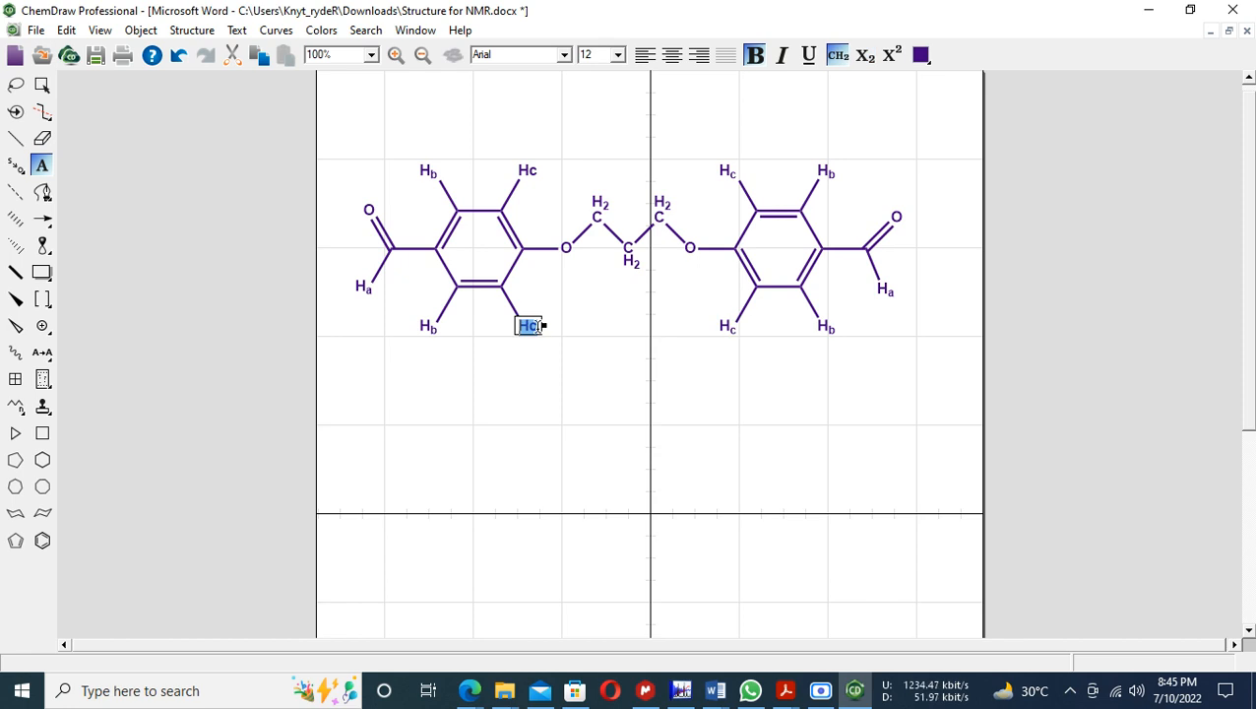
left_click_drag(540, 326, 530, 326)
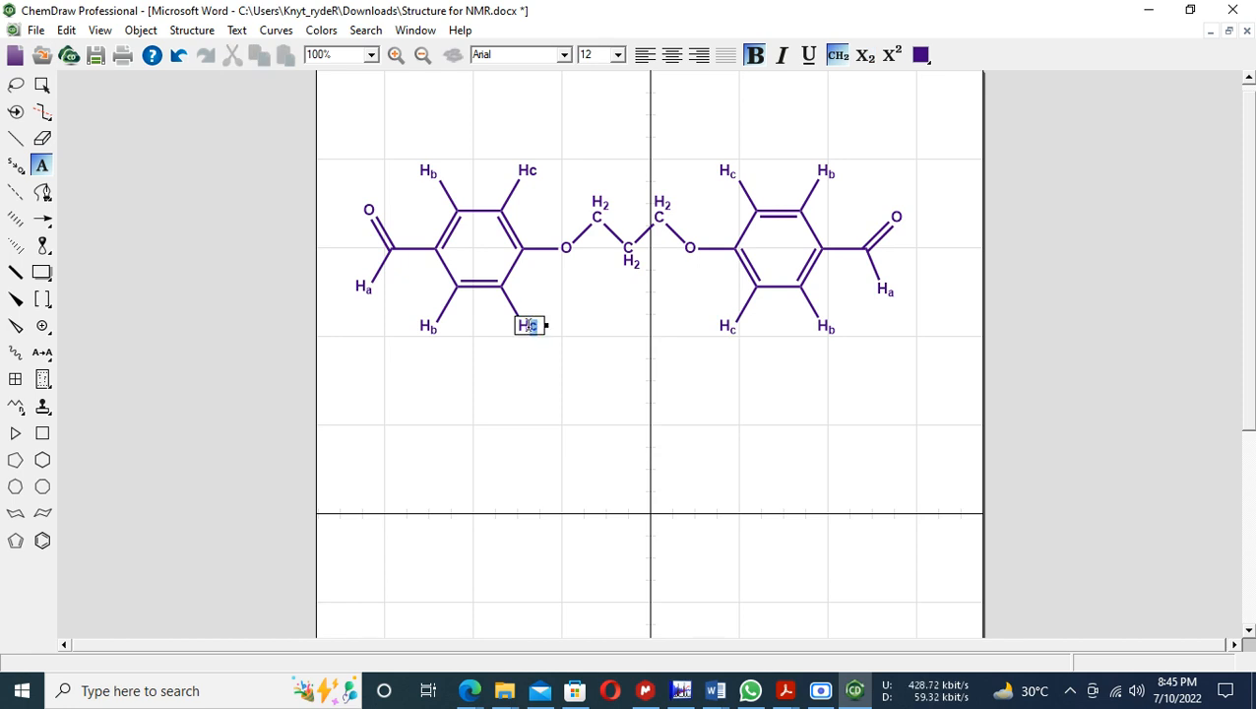
left_click(865, 55)
left_click(539, 181)
left_click(540, 170)
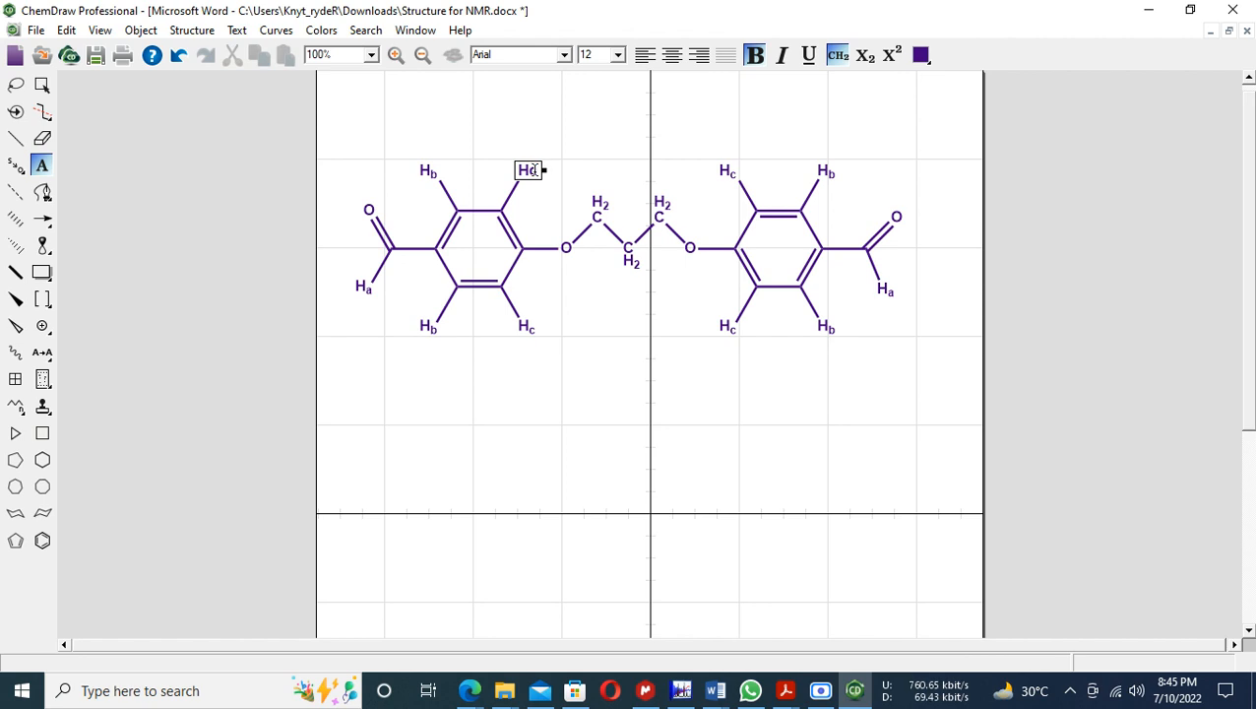
left_click_drag(532, 174, 540, 173)
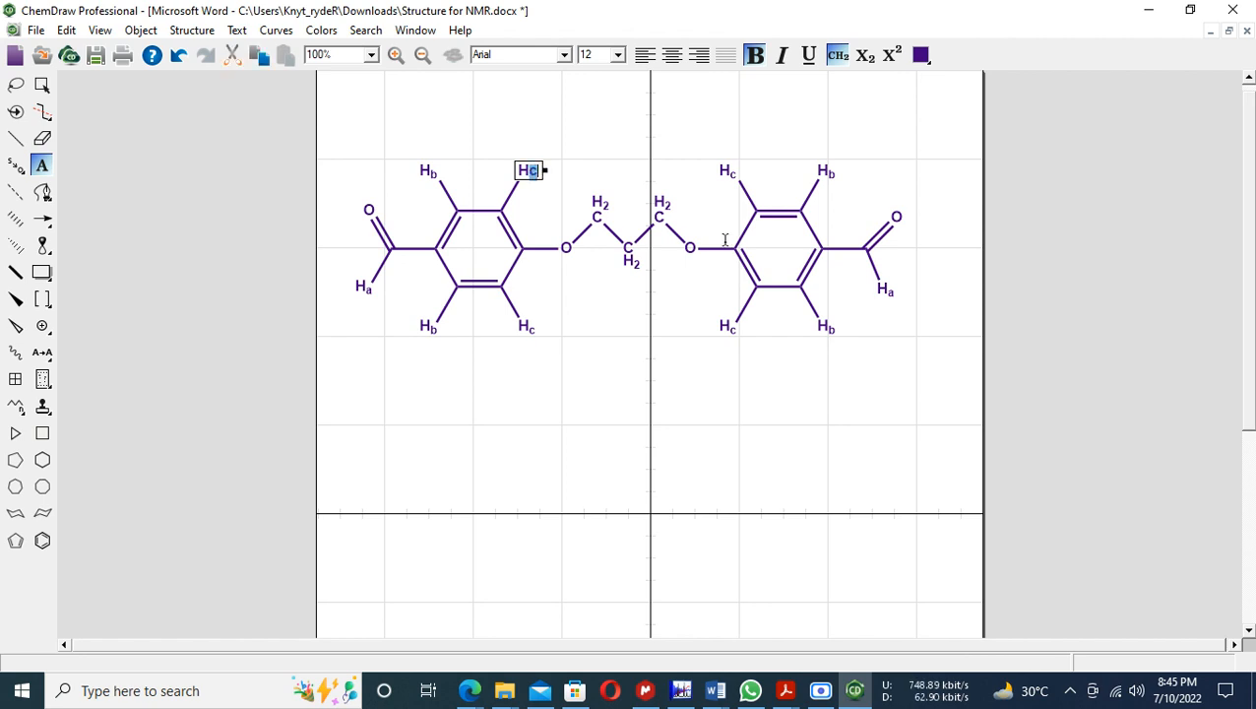
left_click(866, 60)
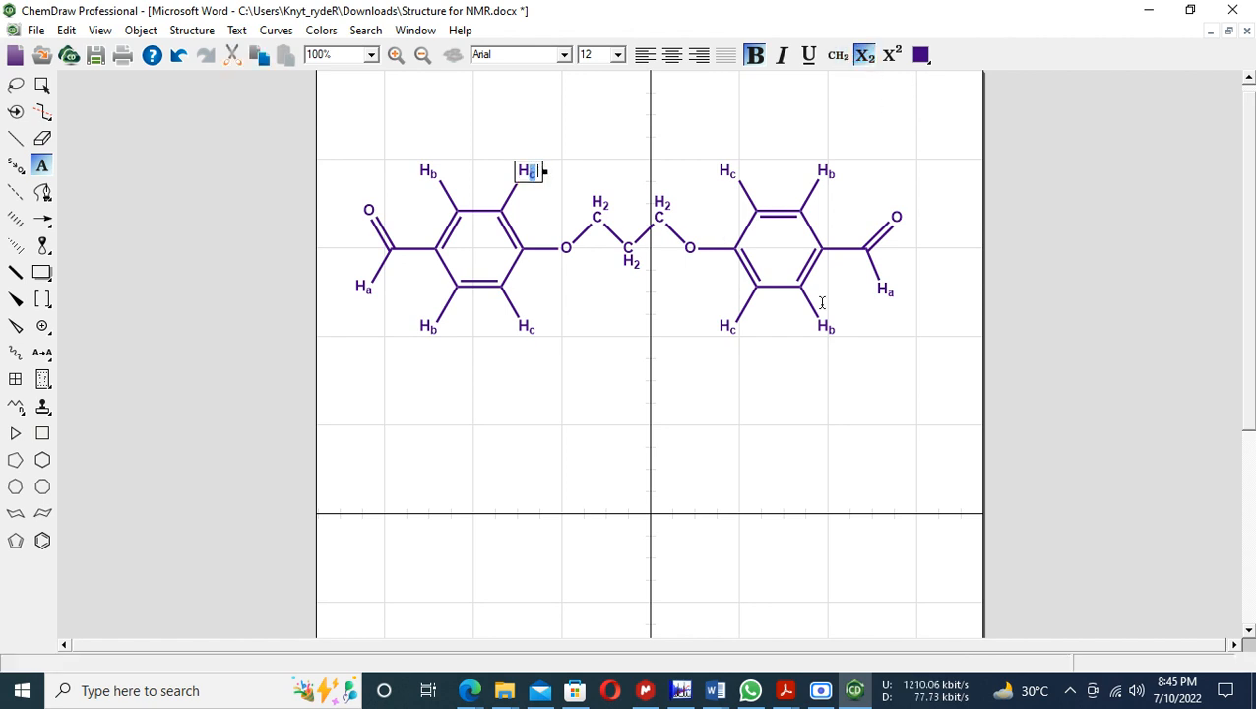
left_click(618, 511)
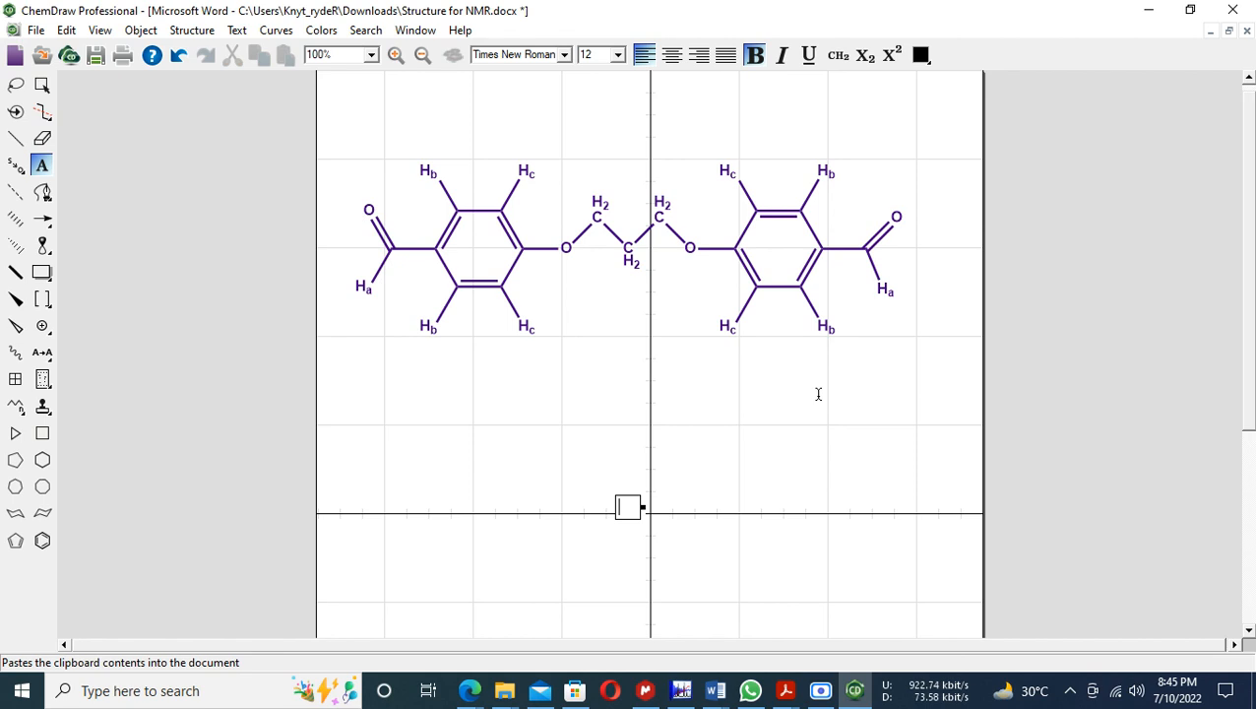
- Try to add a superscript d to the hydrogen in the left OCH2 label of the propyl chain, and undo it
left_click(596, 202)
key("Right")
key("Left")
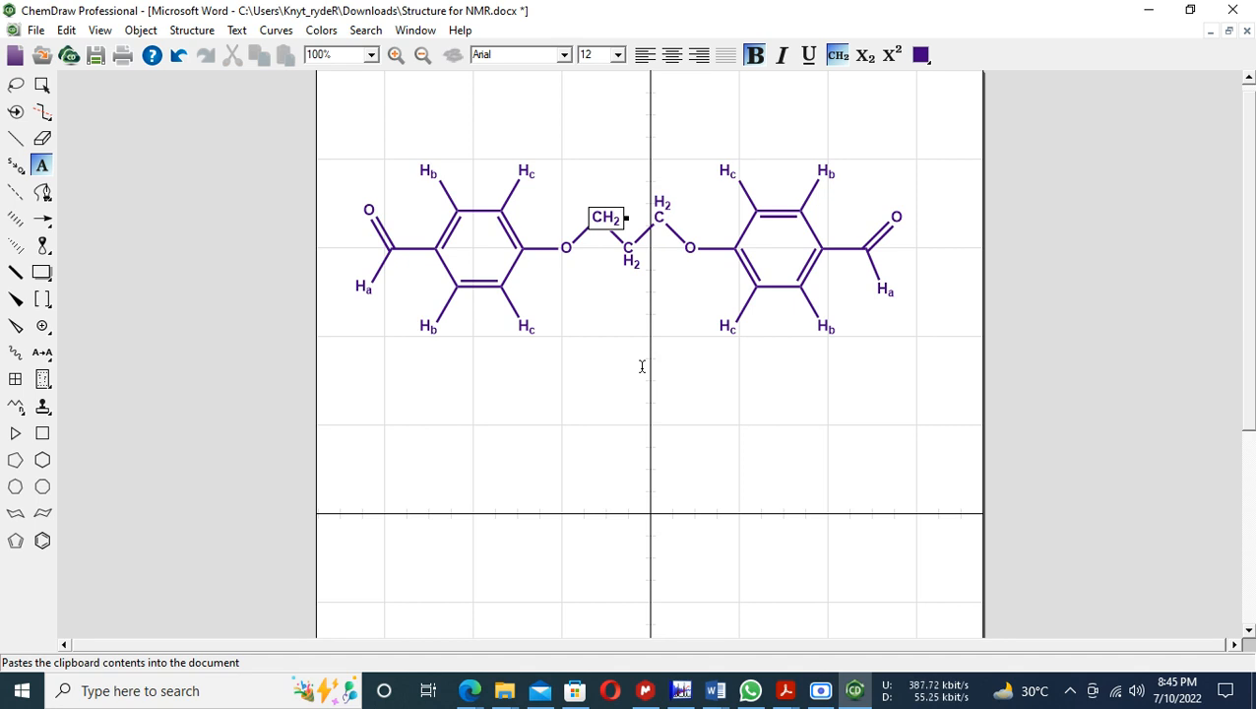
type("de")
key("BackSpace")
left_click(896, 54)
left_click(674, 402)
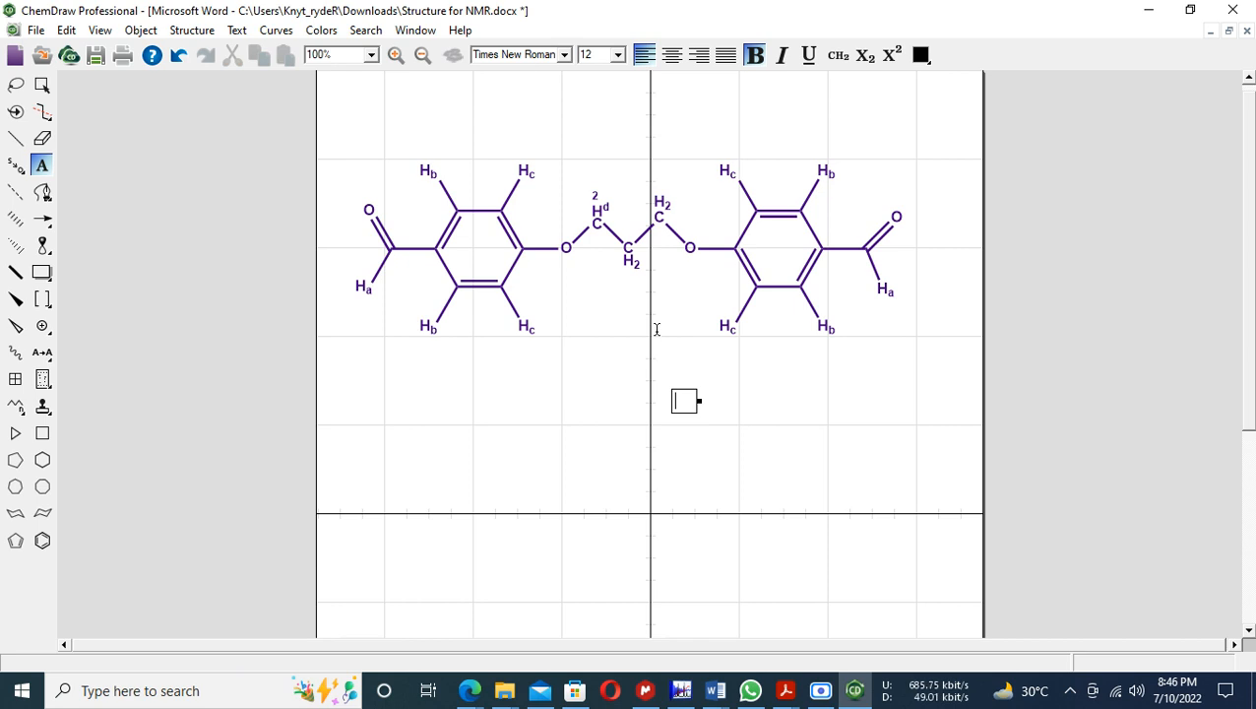
key("ctrl+z")
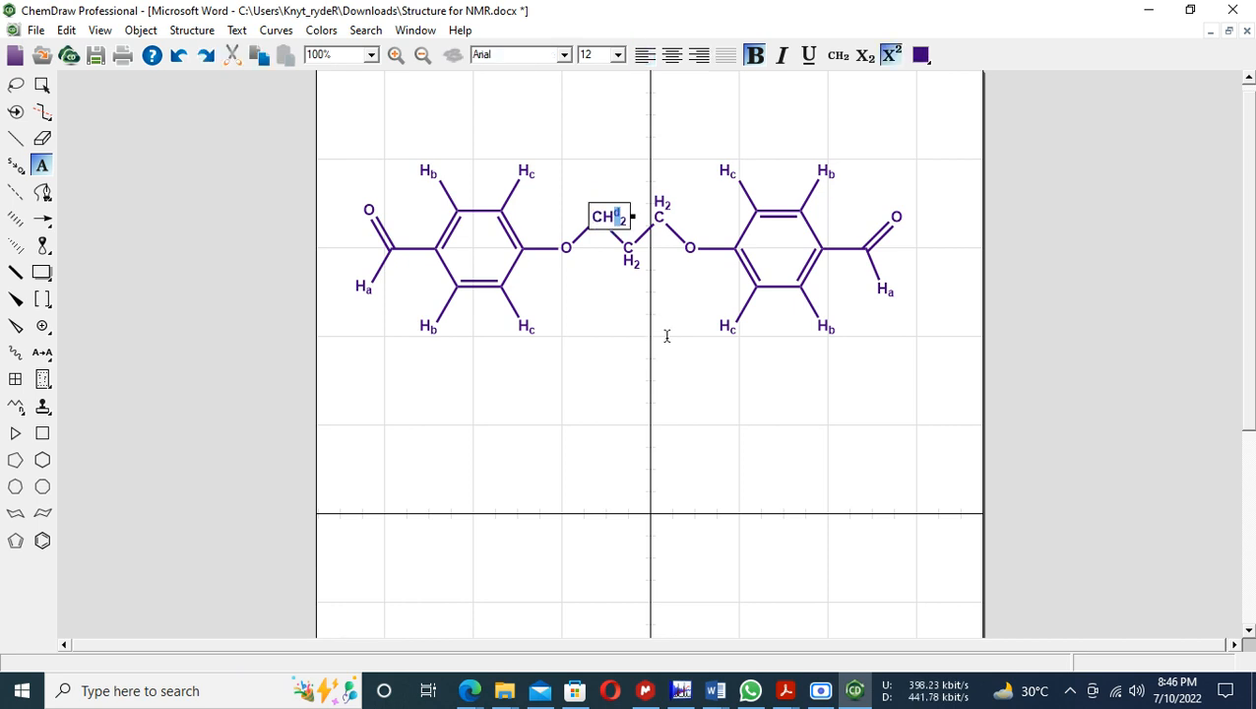
key("ctrl+z")
key("BackSpace")
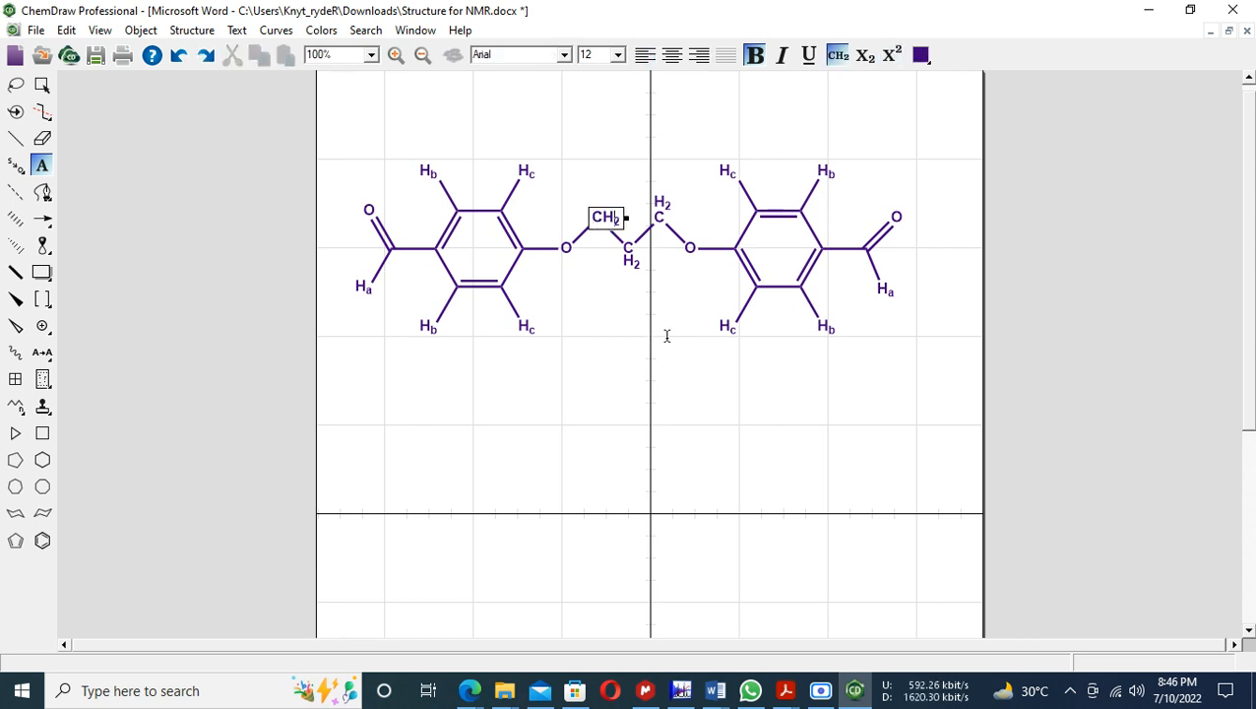
left_click(668, 338)
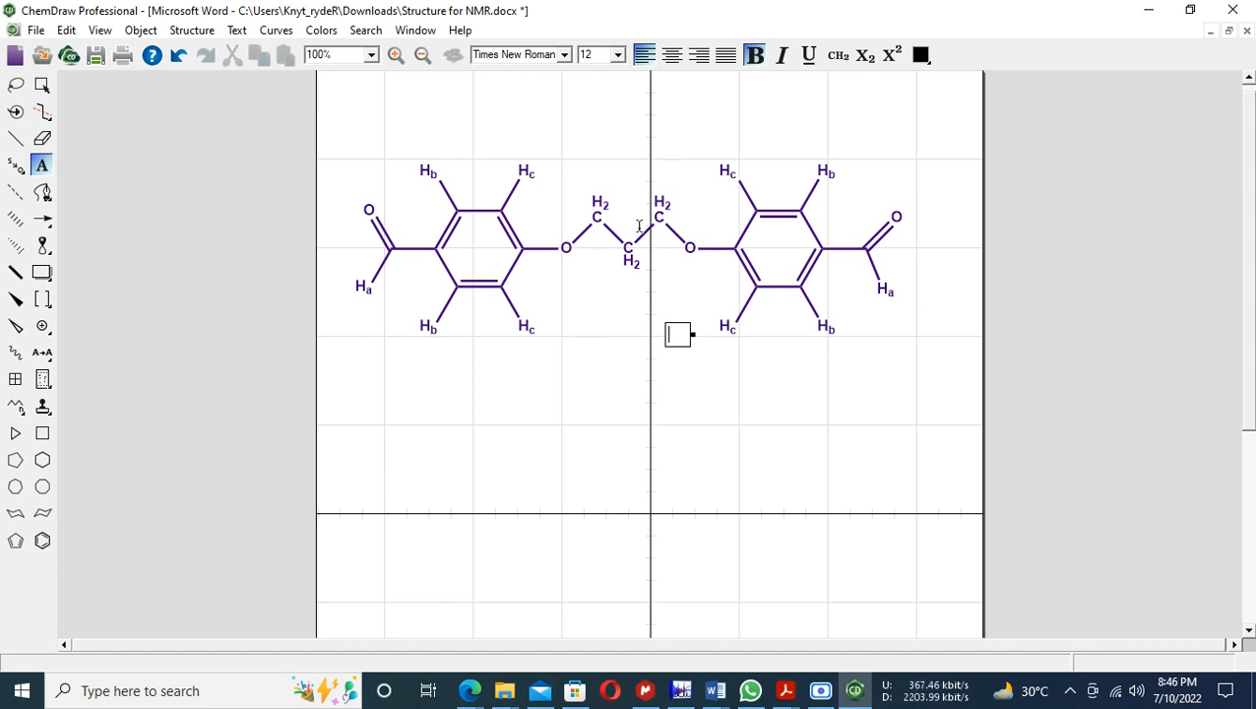
double_click(42, 84)
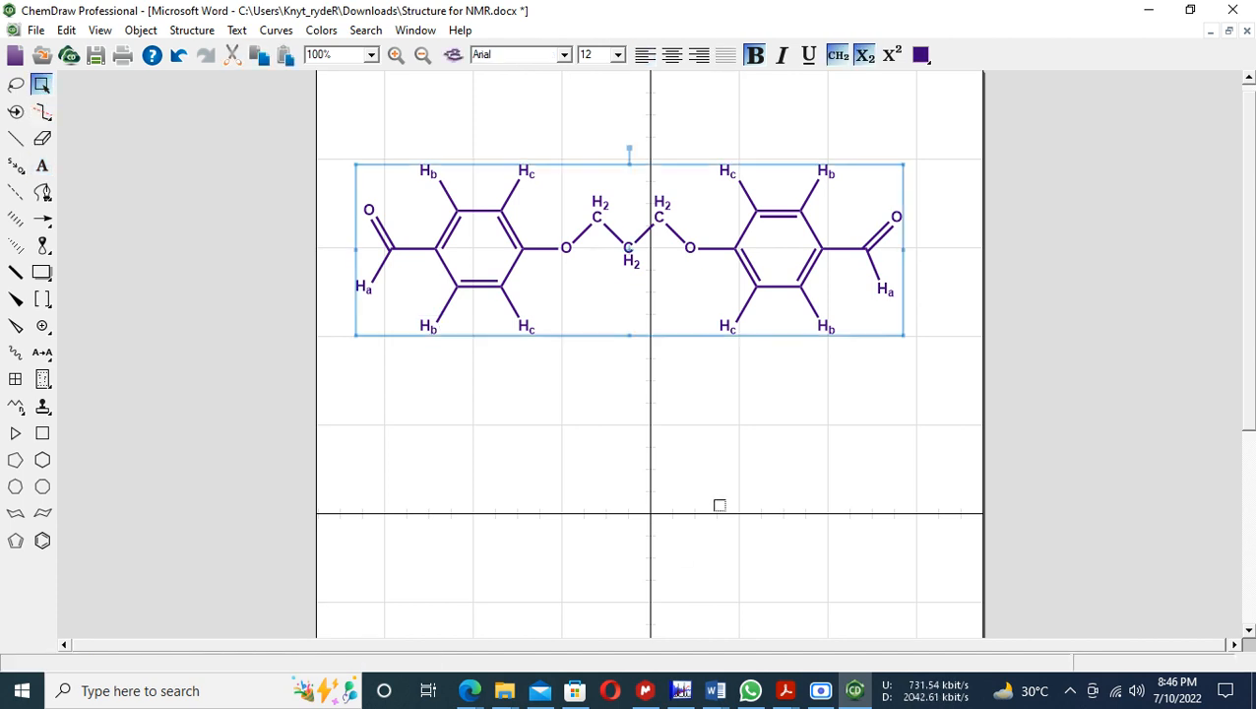
left_click(844, 429)
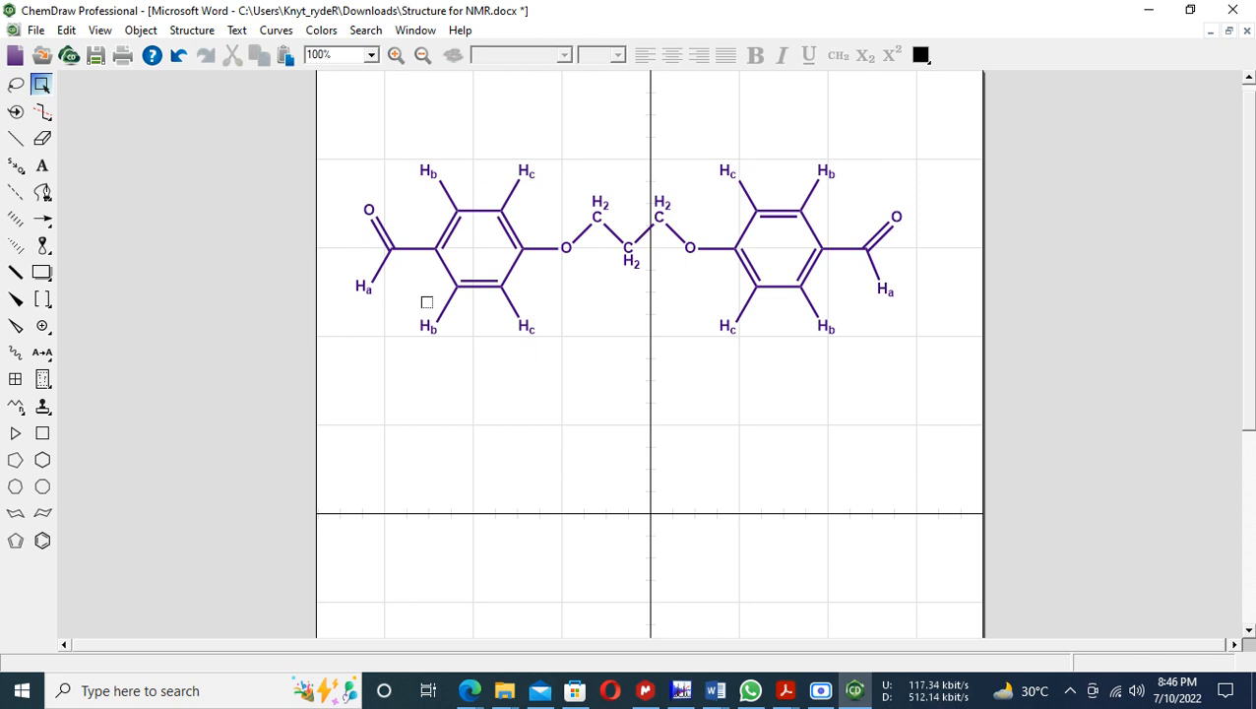
- Switch to ACD/NMR Processor and enlarge the DAL-1H spectrum's aromatic region between about 8.2 and 6.5 ppm
key("alt+Tab")
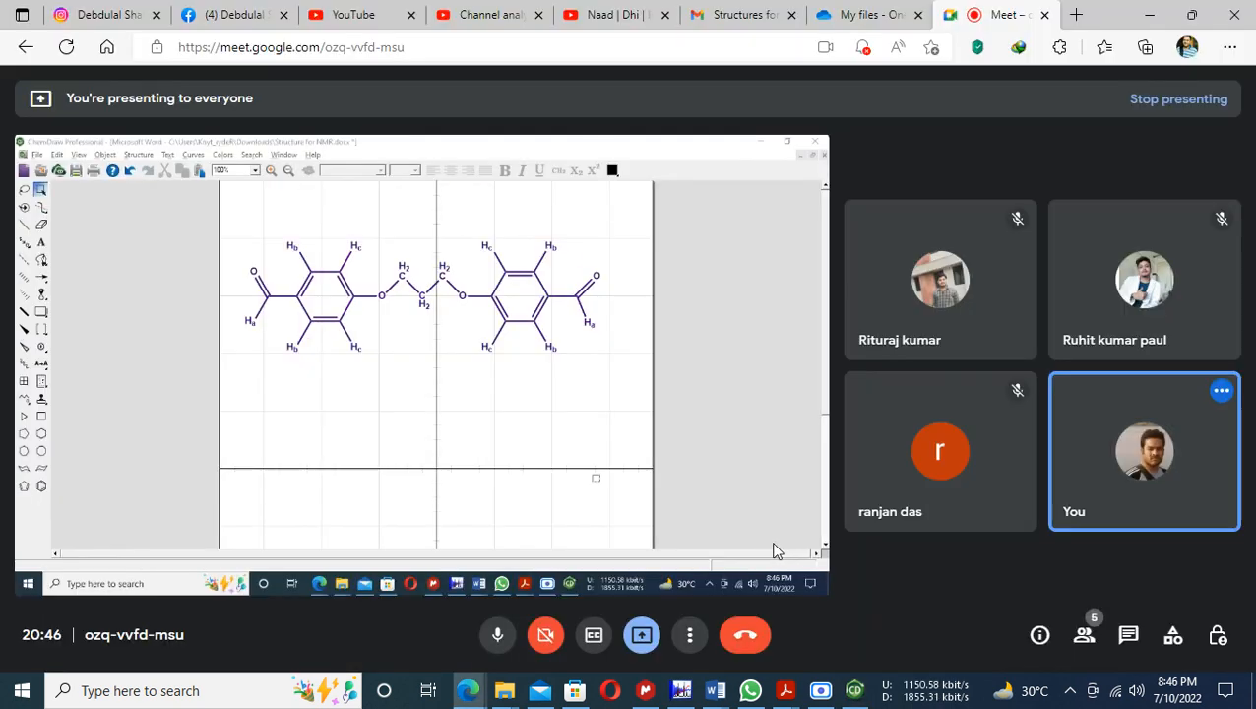
key("alt+Tab")
key("alt+Tab")
key("alt+Tab")
key("alt+Tab")
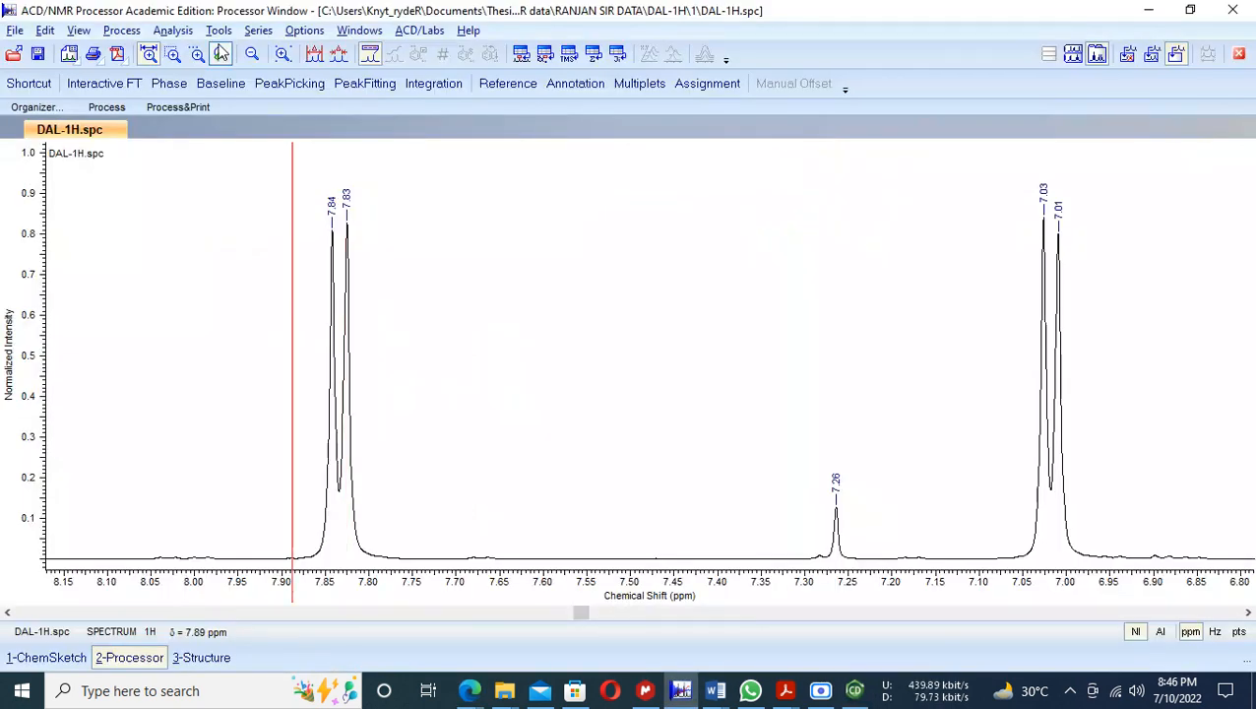
left_click(252, 54)
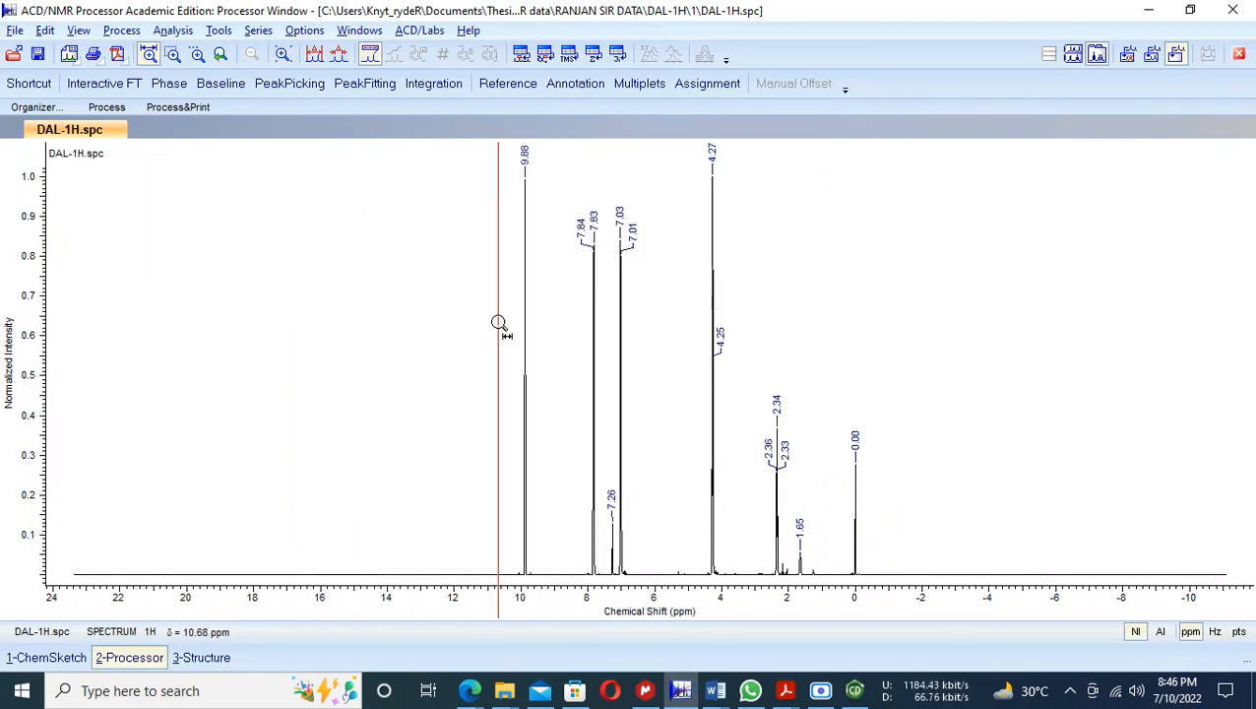
left_click_drag(467, 315, 884, 364)
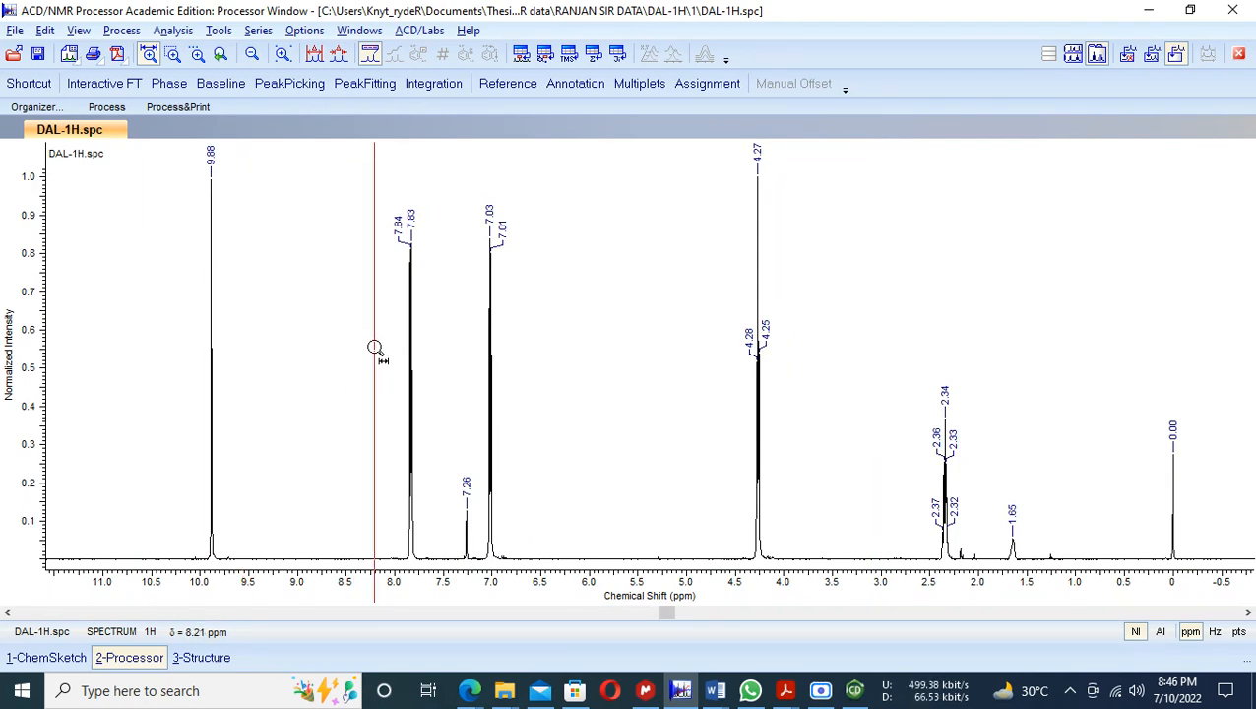
left_click_drag(375, 347, 542, 367)
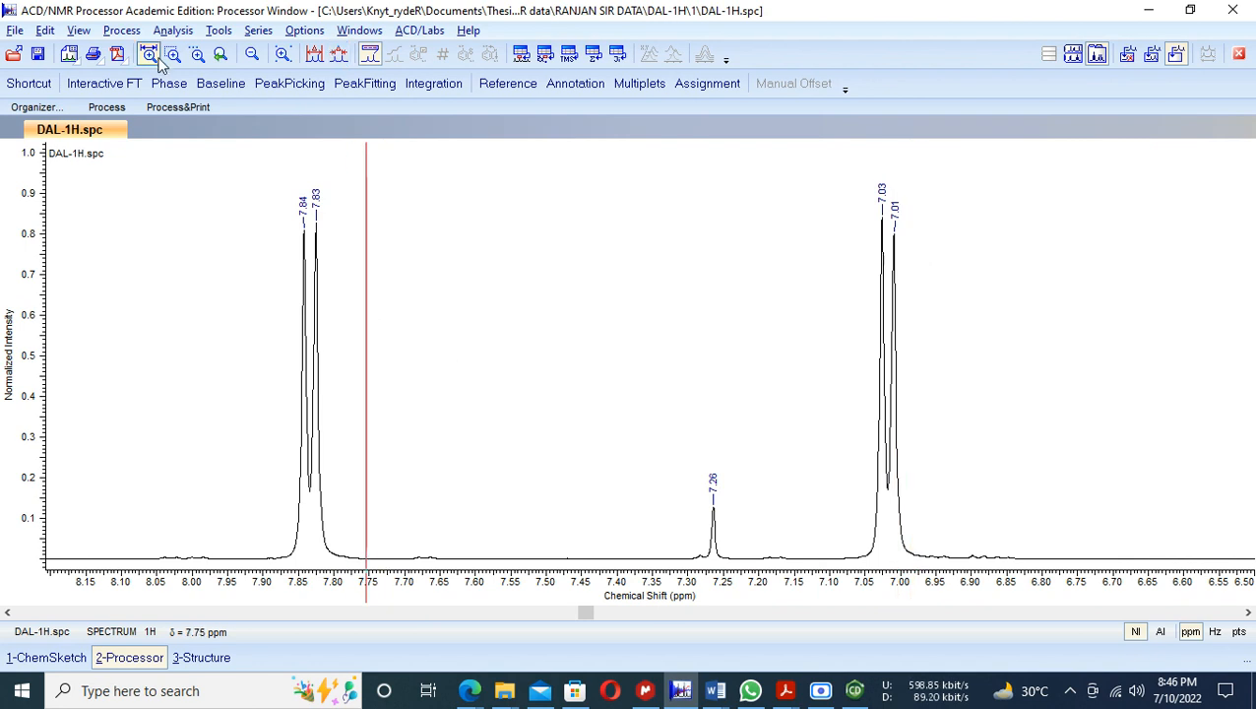
left_click(434, 83)
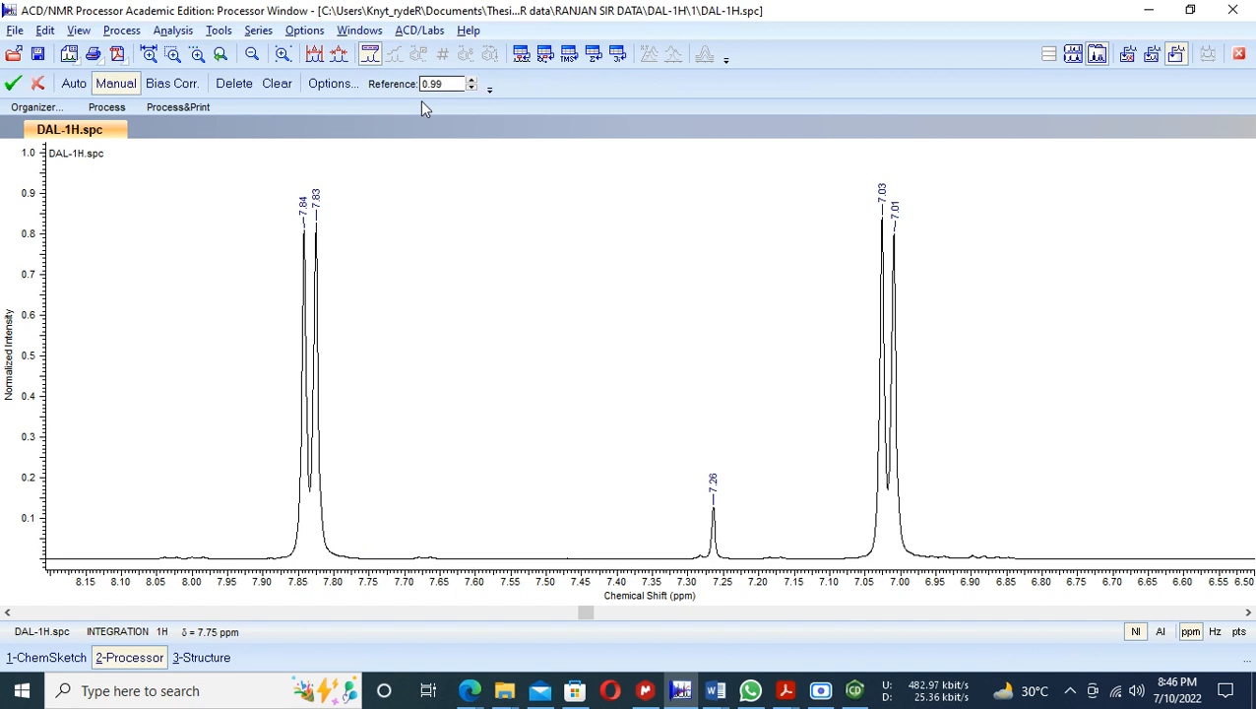
left_click(13, 85)
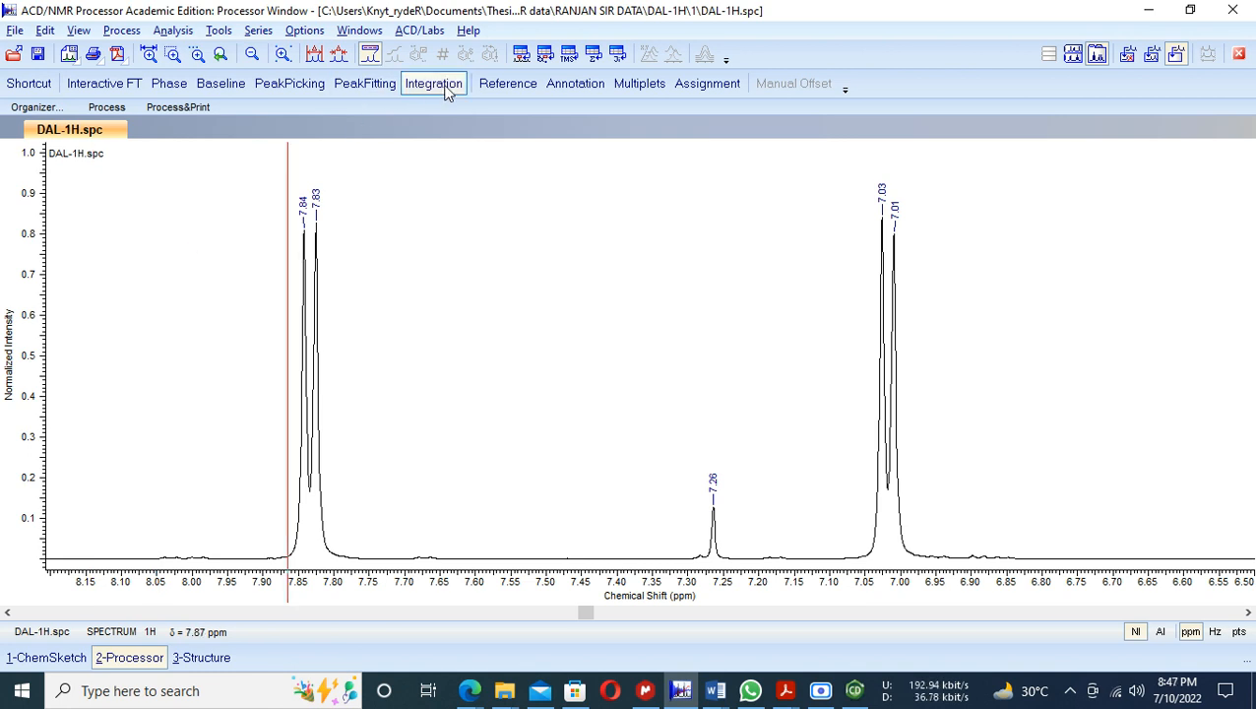
left_click(645, 86)
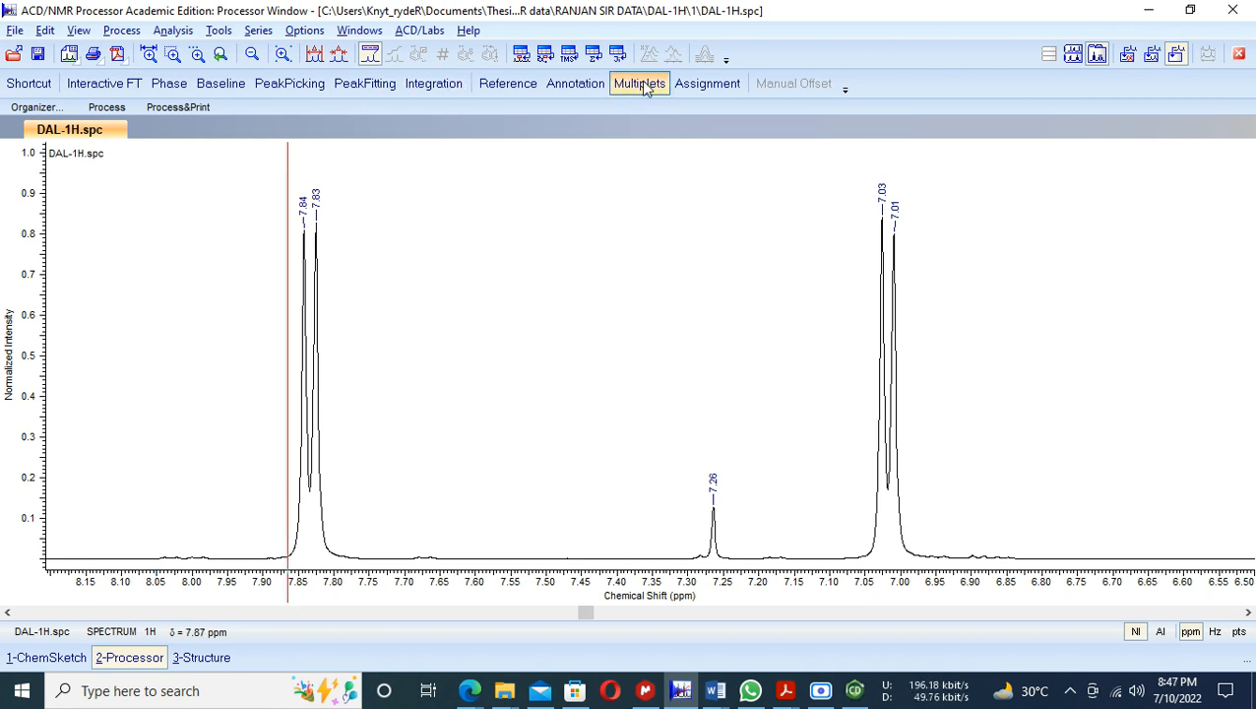
left_click(645, 87)
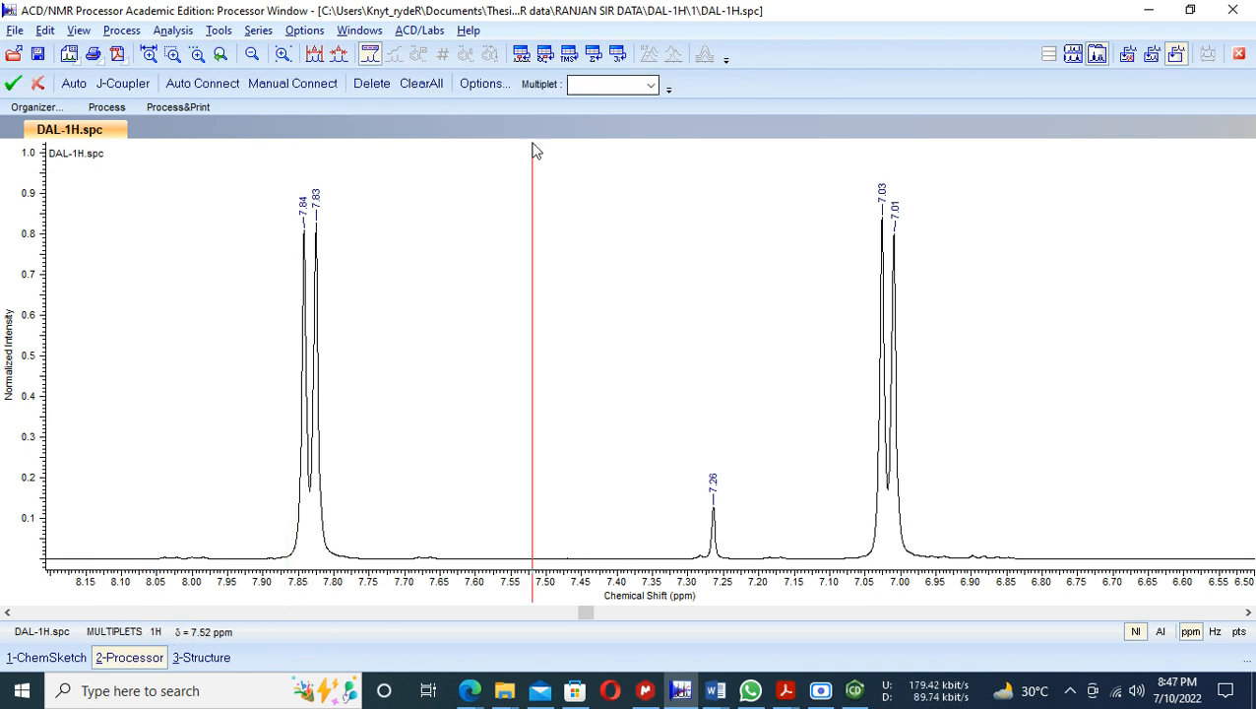
left_click(112, 87)
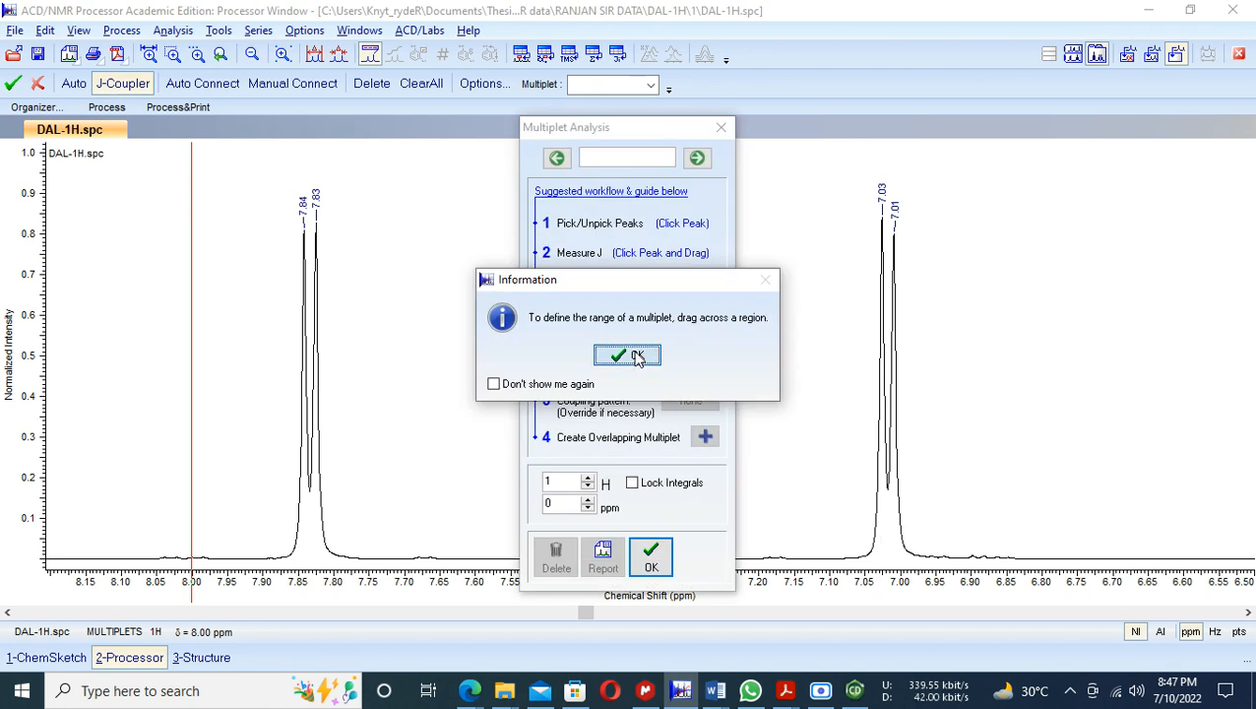
left_click(630, 356)
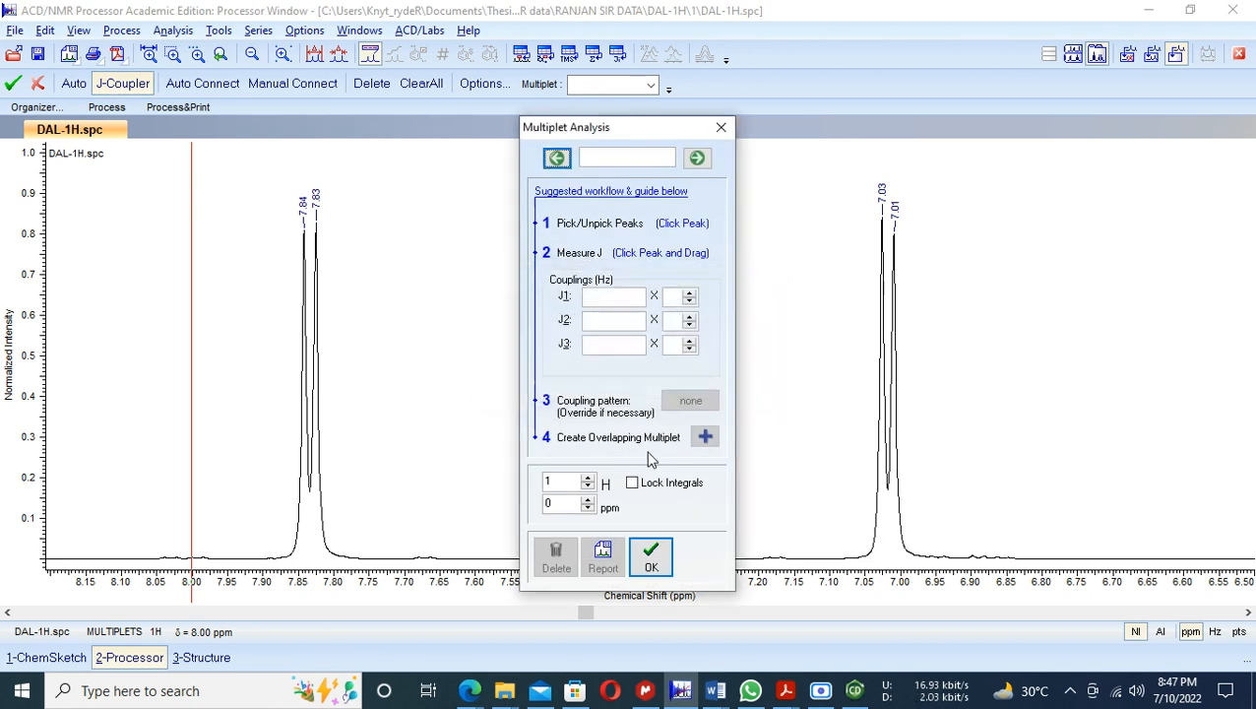
left_click(724, 131)
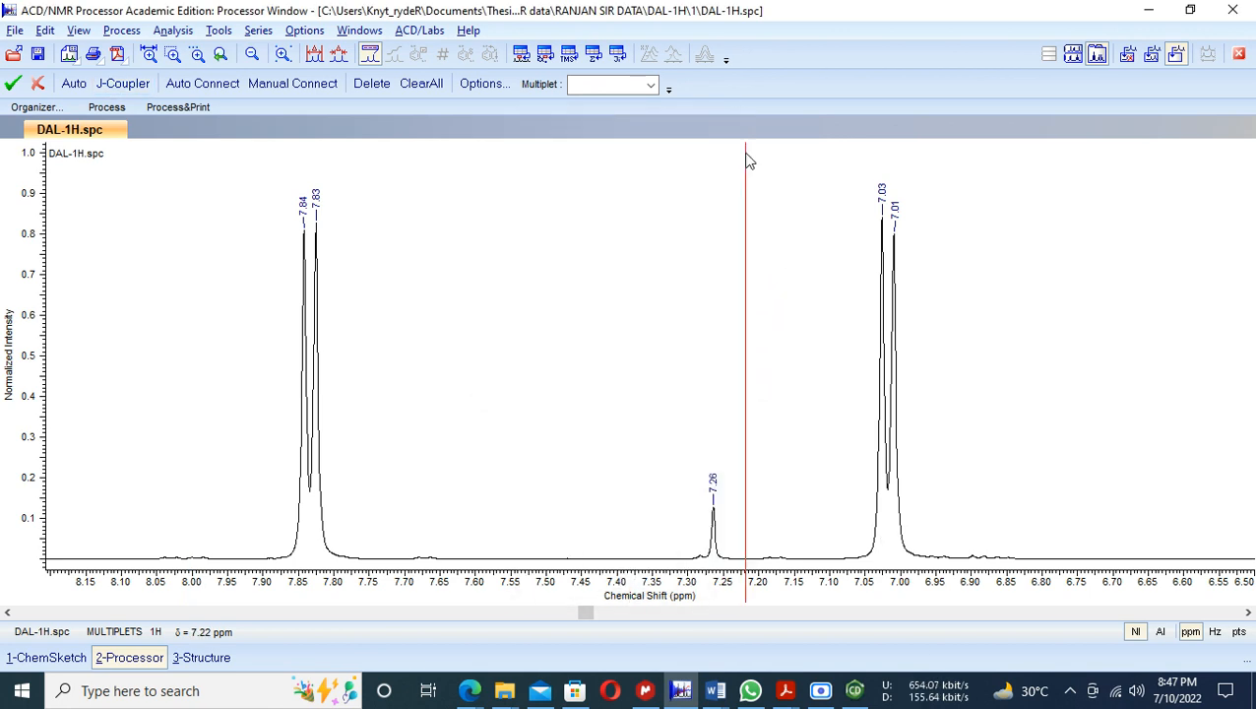
left_click(38, 84)
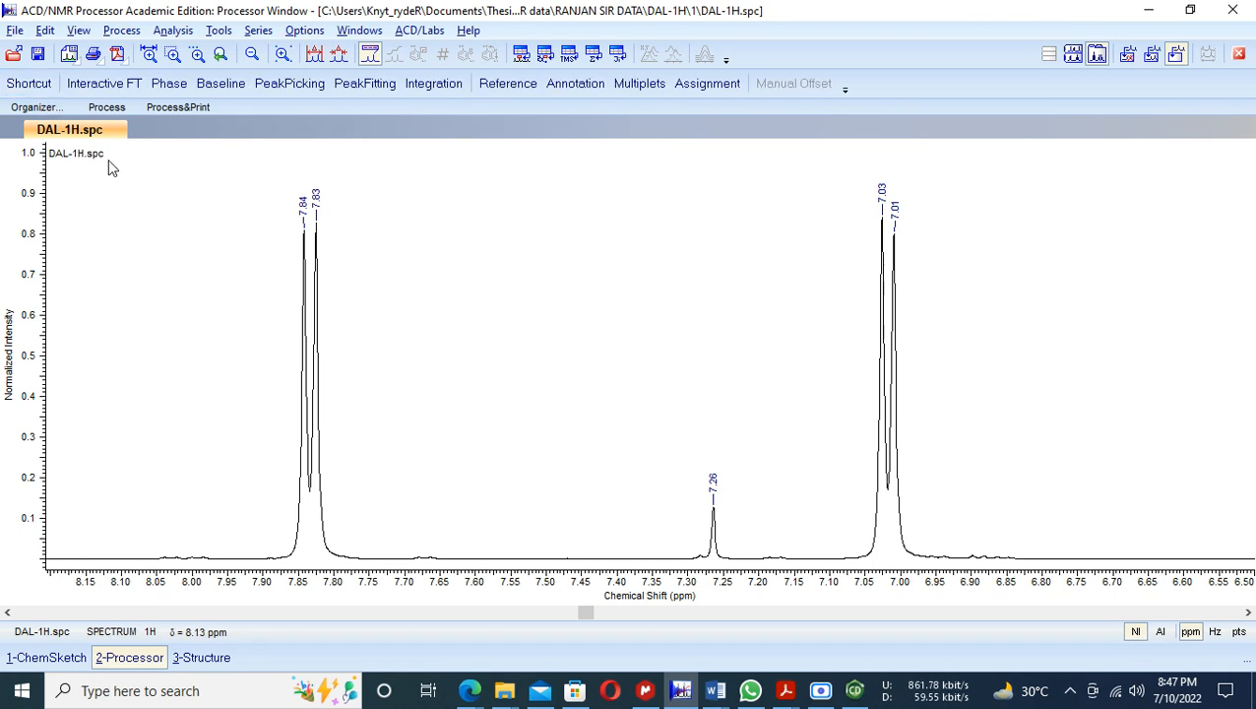
left_click(419, 88)
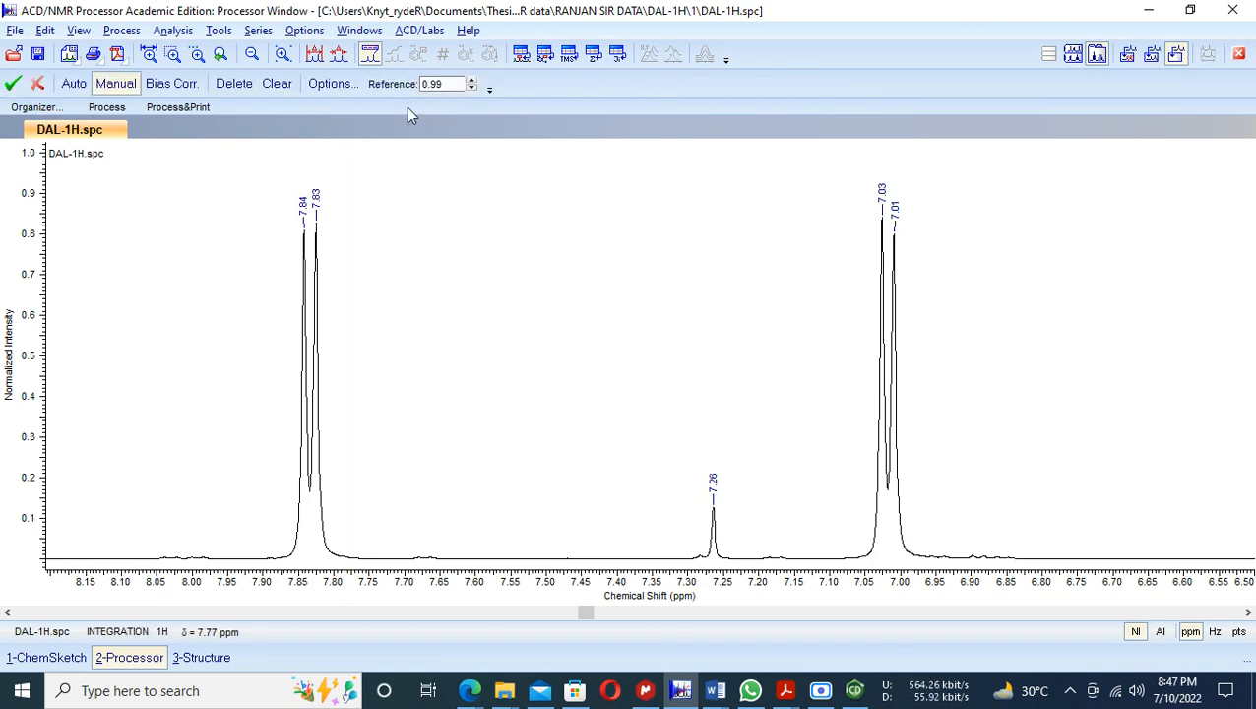
left_click(37, 84)
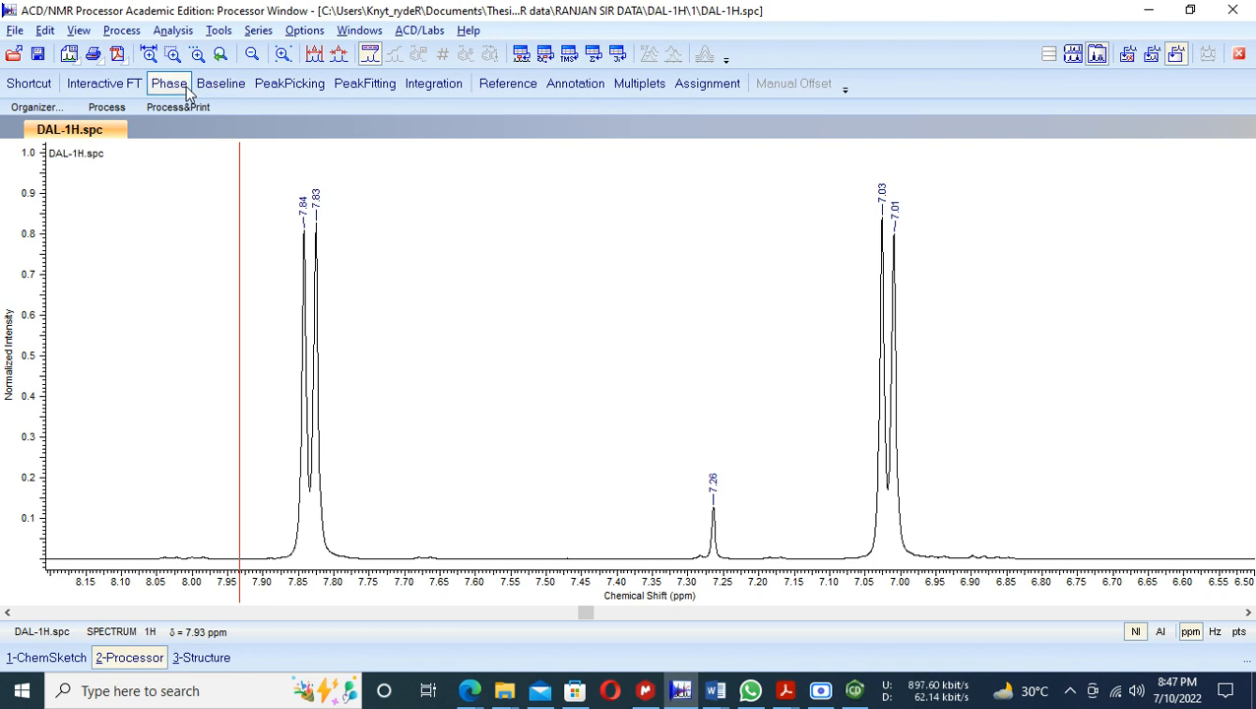
- Measure the J couplings of the aromatic doublets near 7.02 and 7.83 ppm with multiplet analysis, and discard the markings
left_click(616, 87)
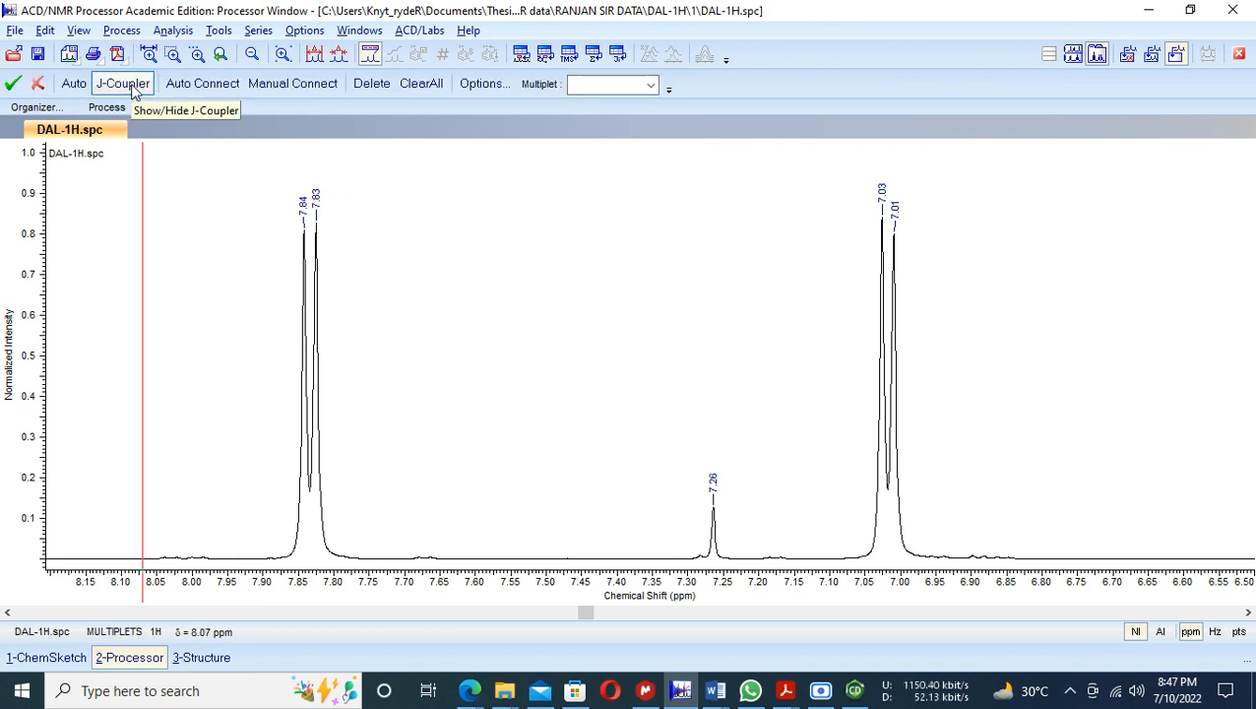
left_click(134, 87)
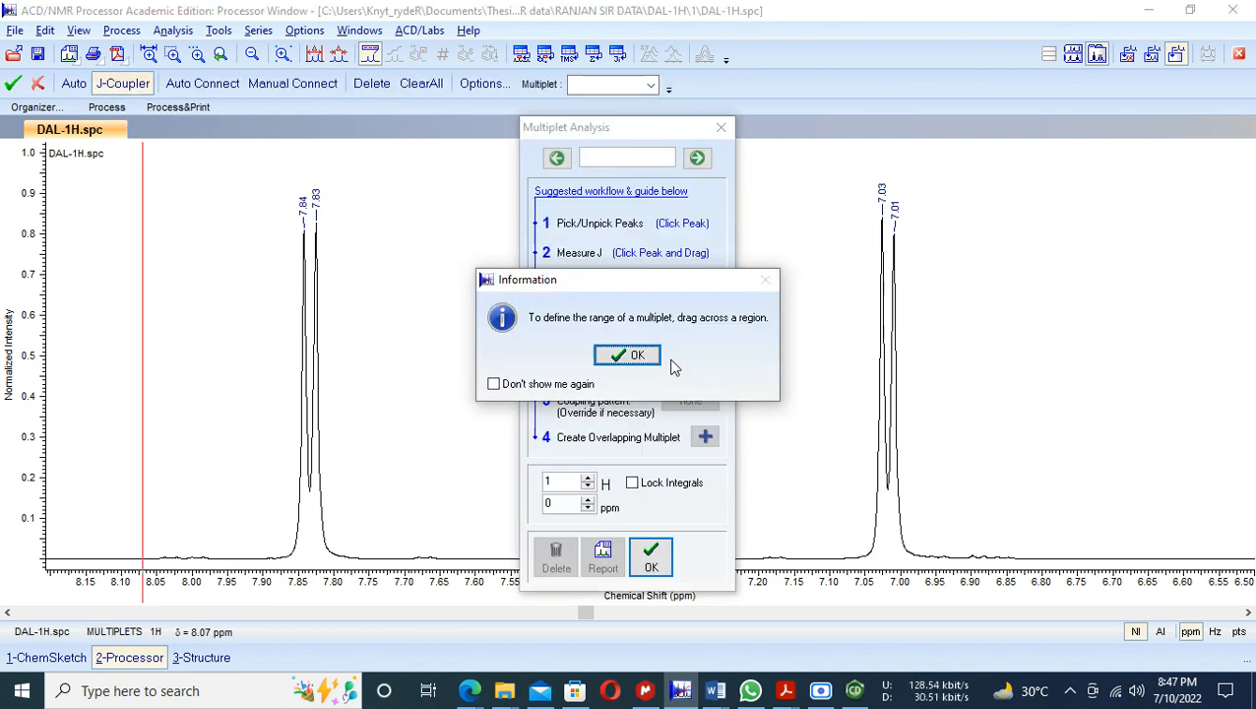
left_click(638, 361)
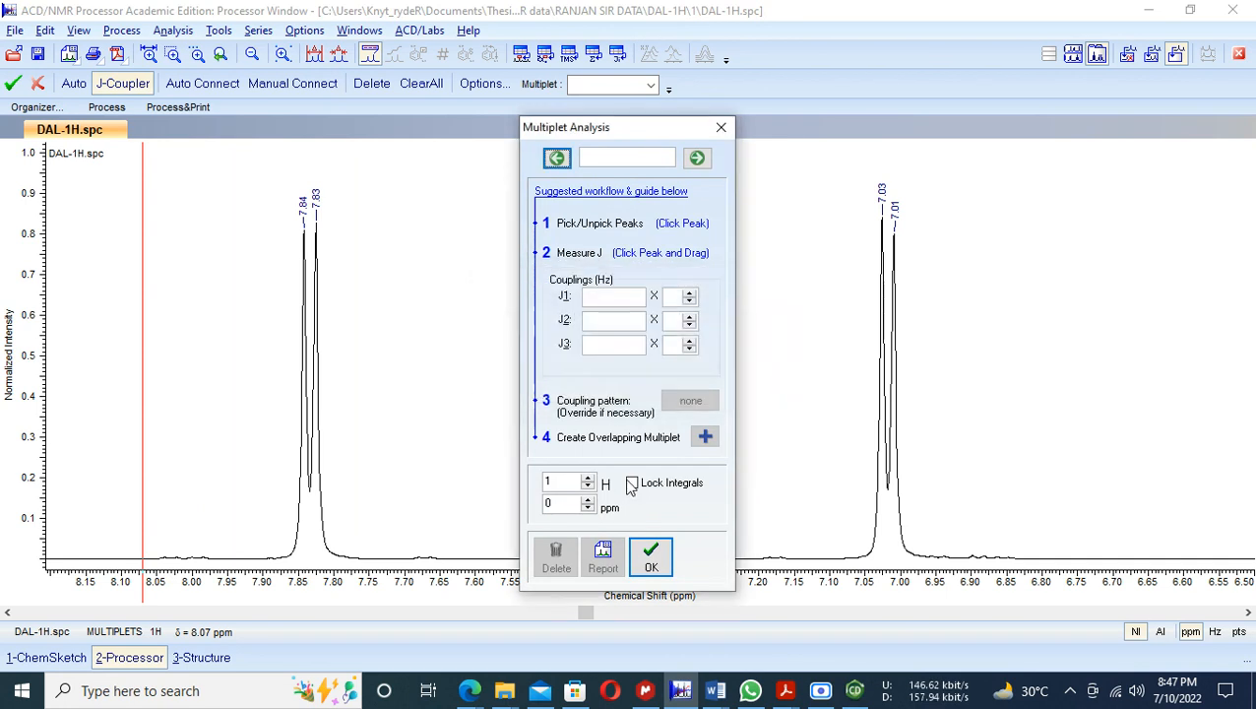
left_click(651, 557)
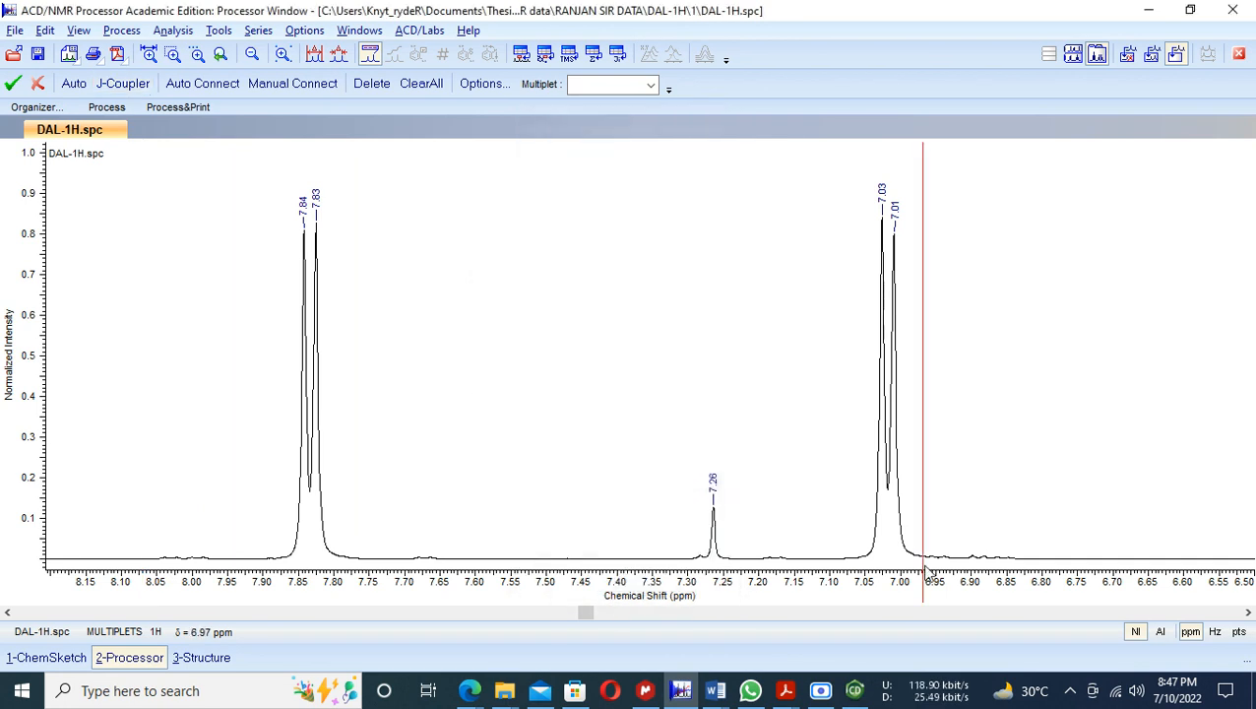
left_click_drag(867, 567, 921, 569)
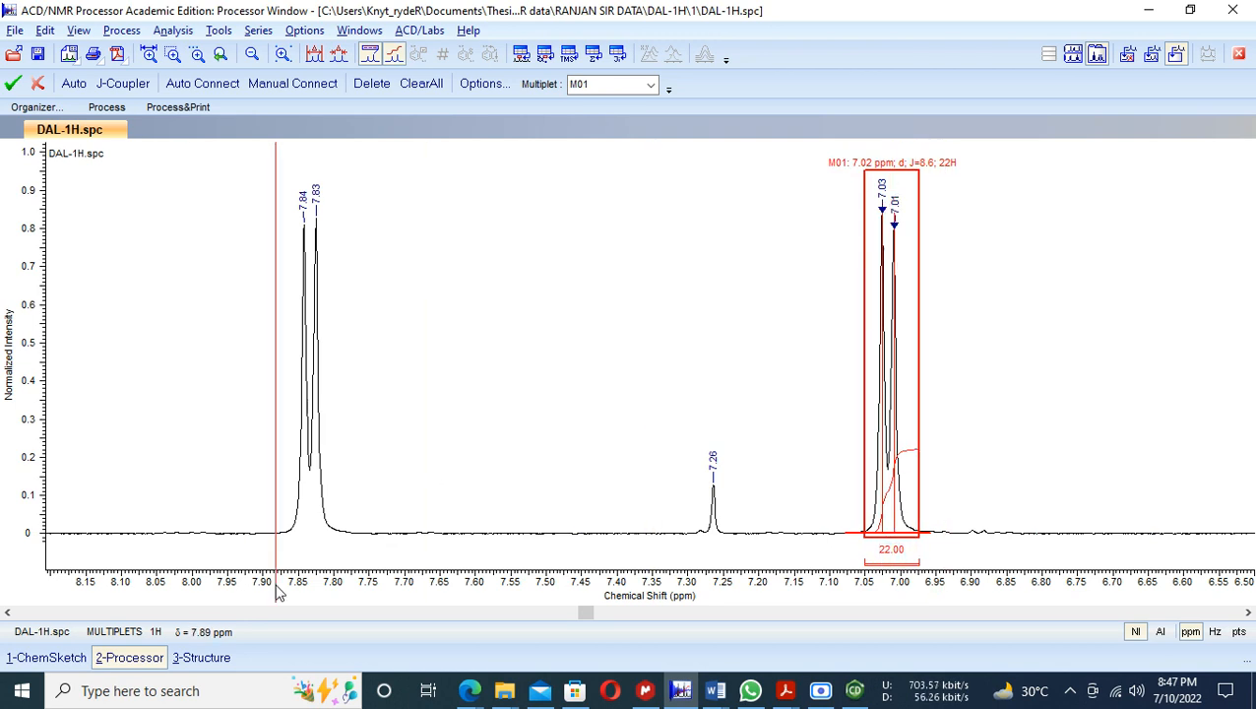
left_click_drag(281, 562, 339, 556)
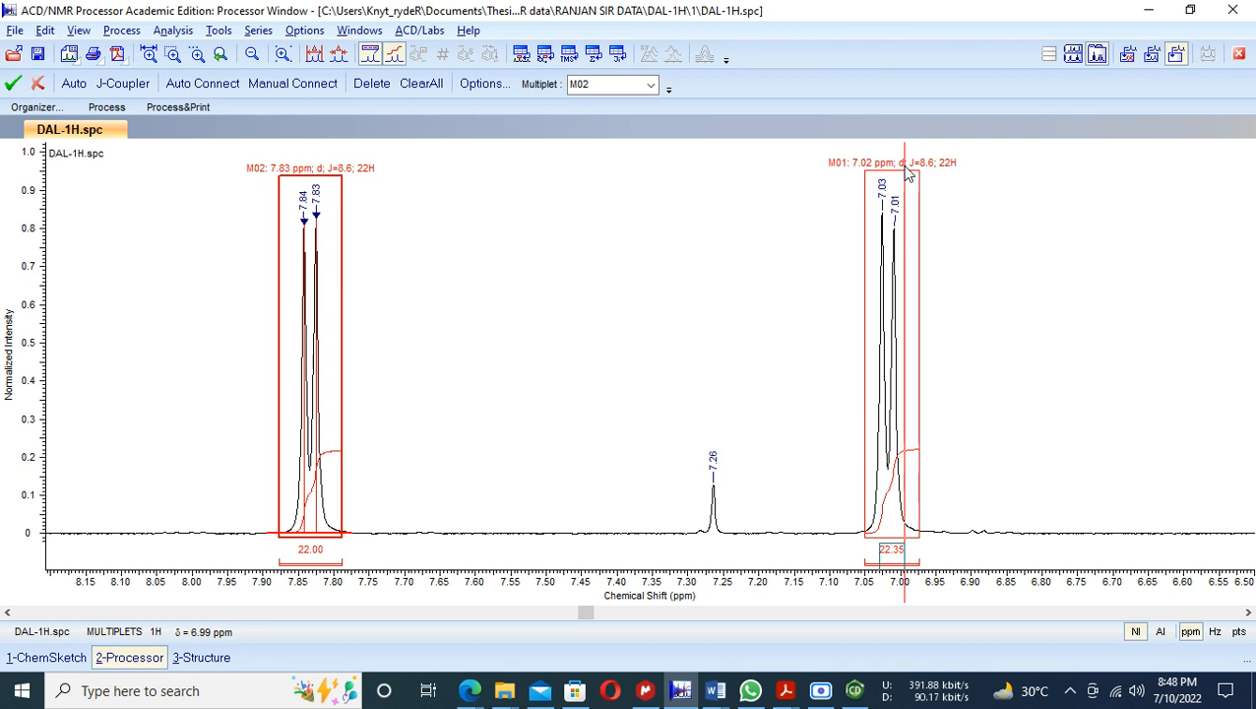
left_click(39, 84)
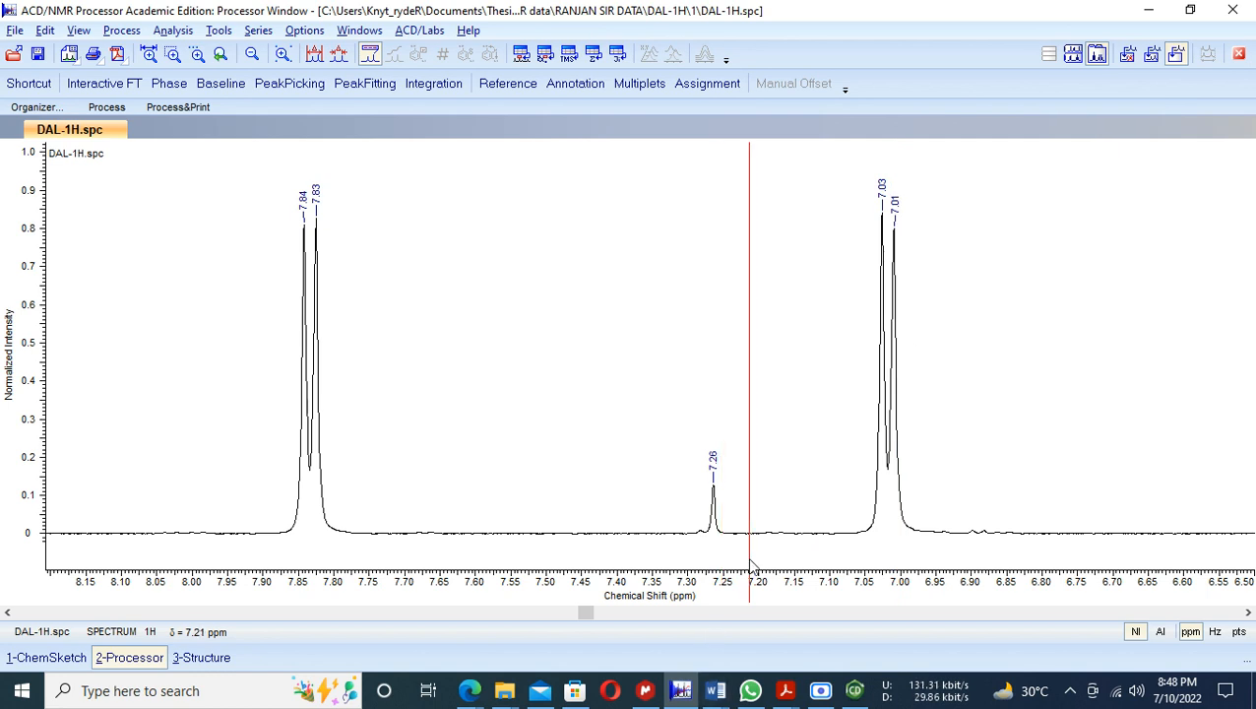
- Compare the aromatic doublets near 7.83 and 7.02 ppm with the Hb and Hc positions in the ChemDraw structure
key("alt+Tab")
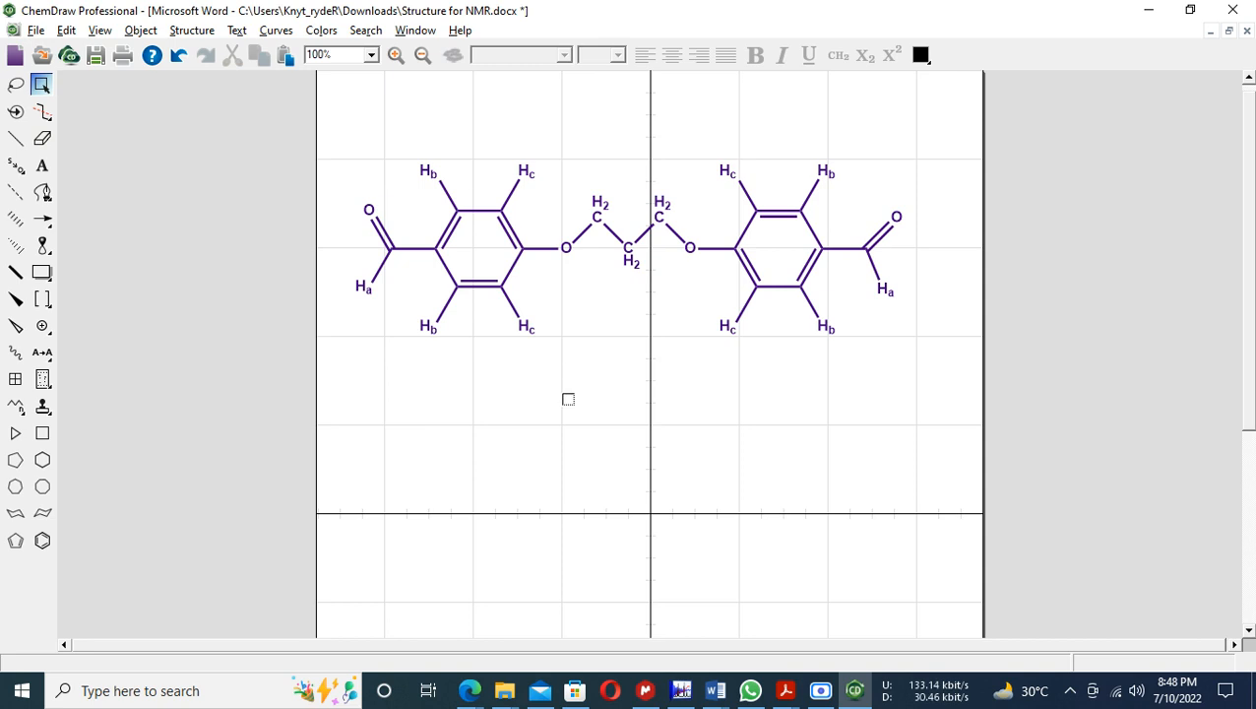
key("alt+Tab")
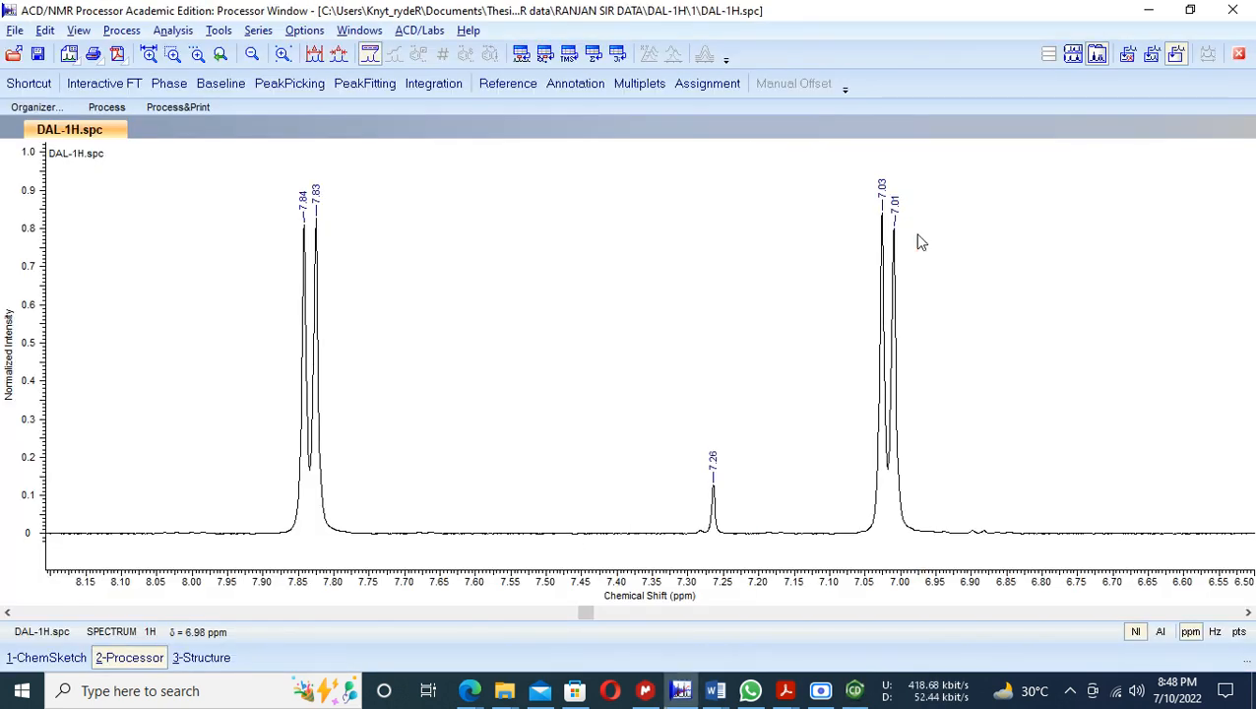
key("alt+Tab")
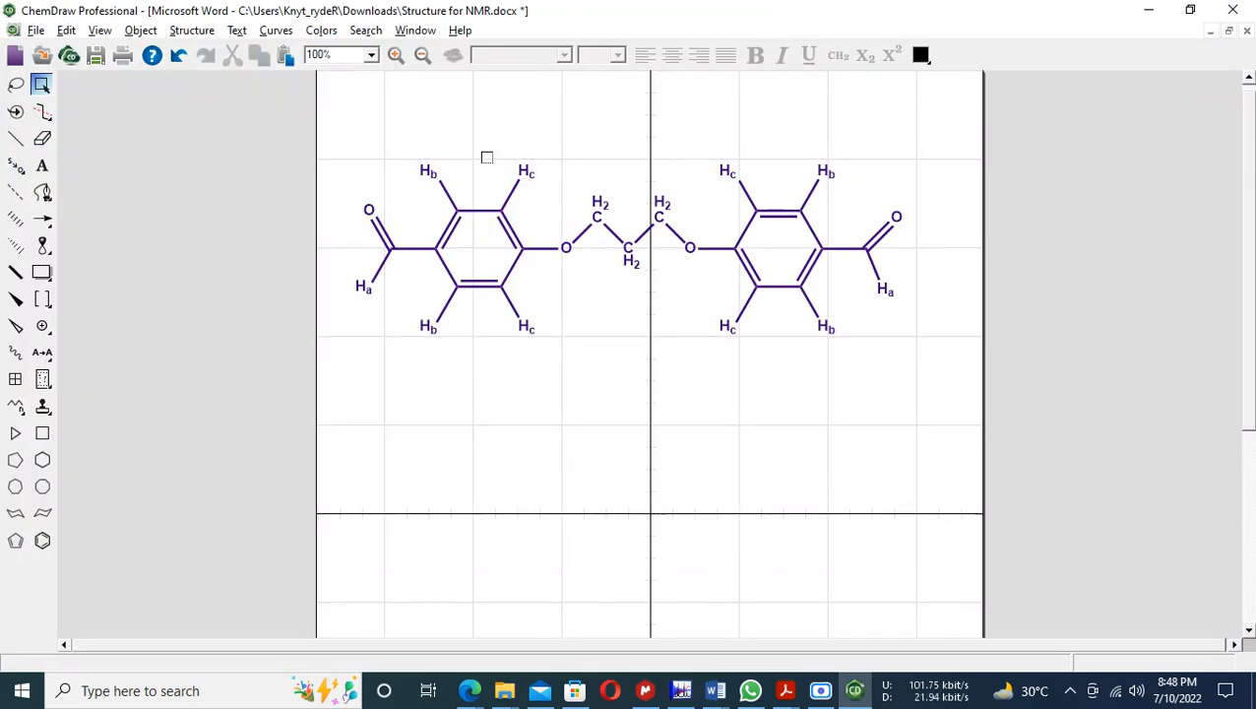
key("alt+Tab")
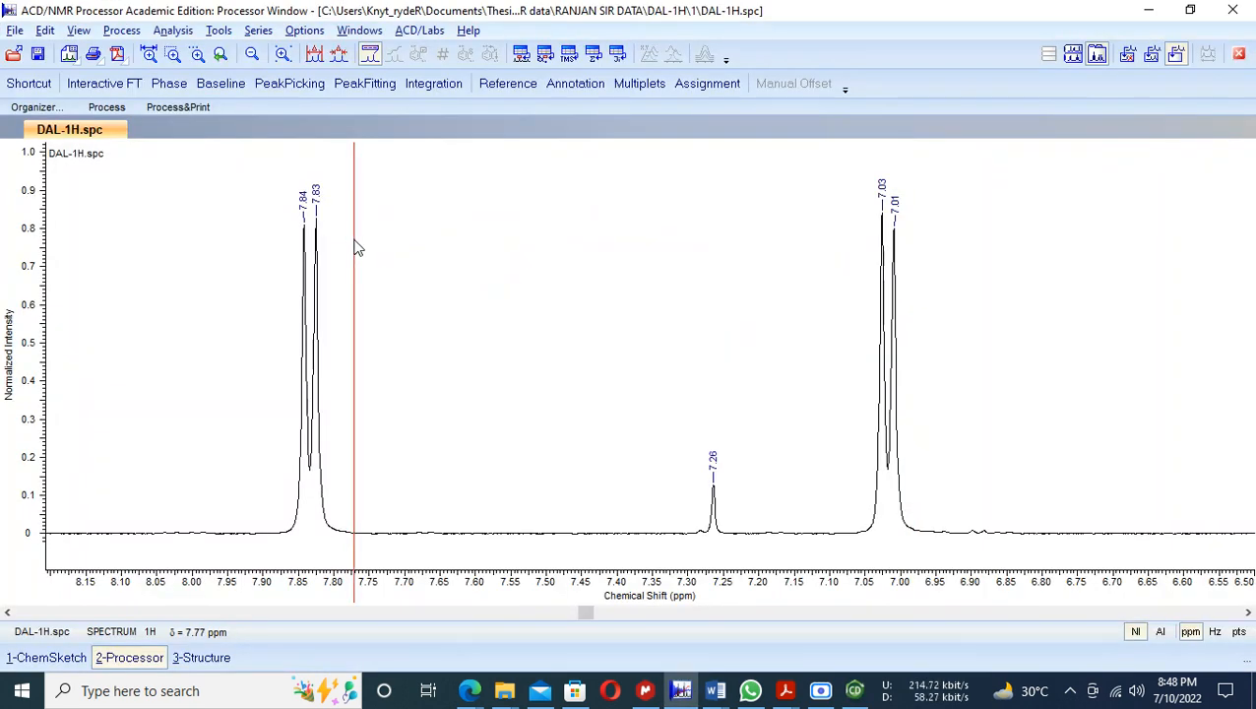
key("alt+Tab")
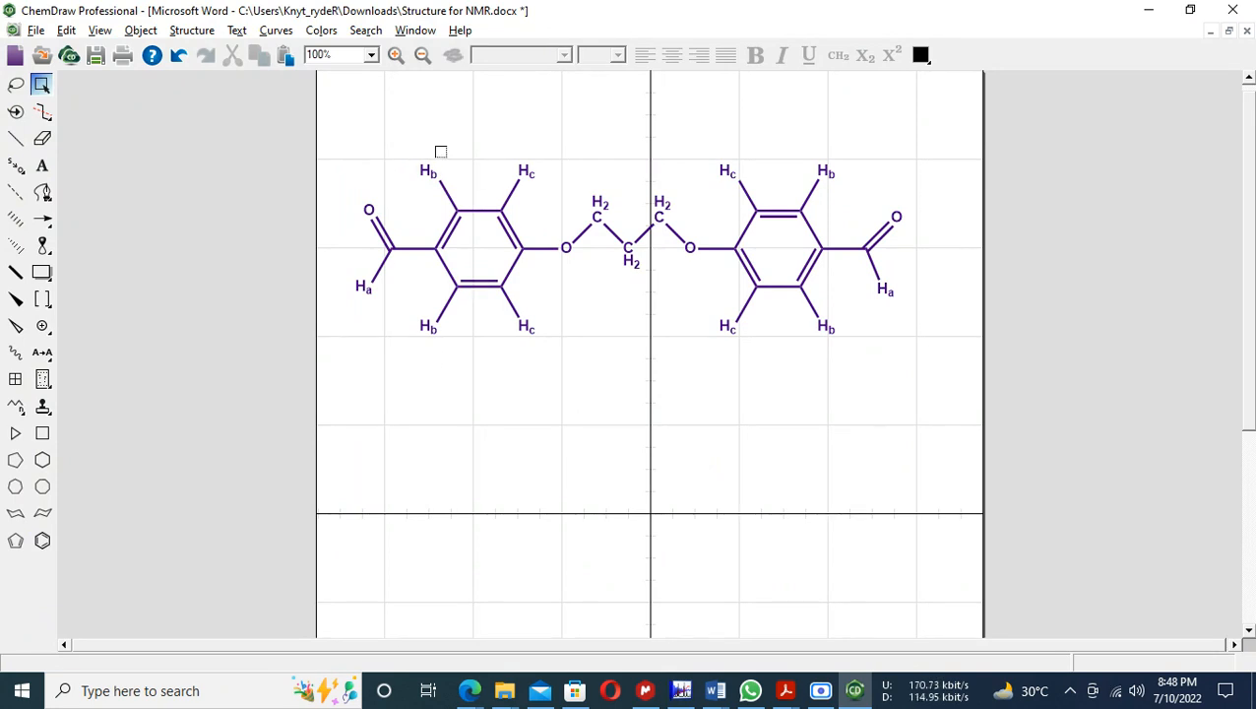
key("alt+Tab")
key("alt+Tab")
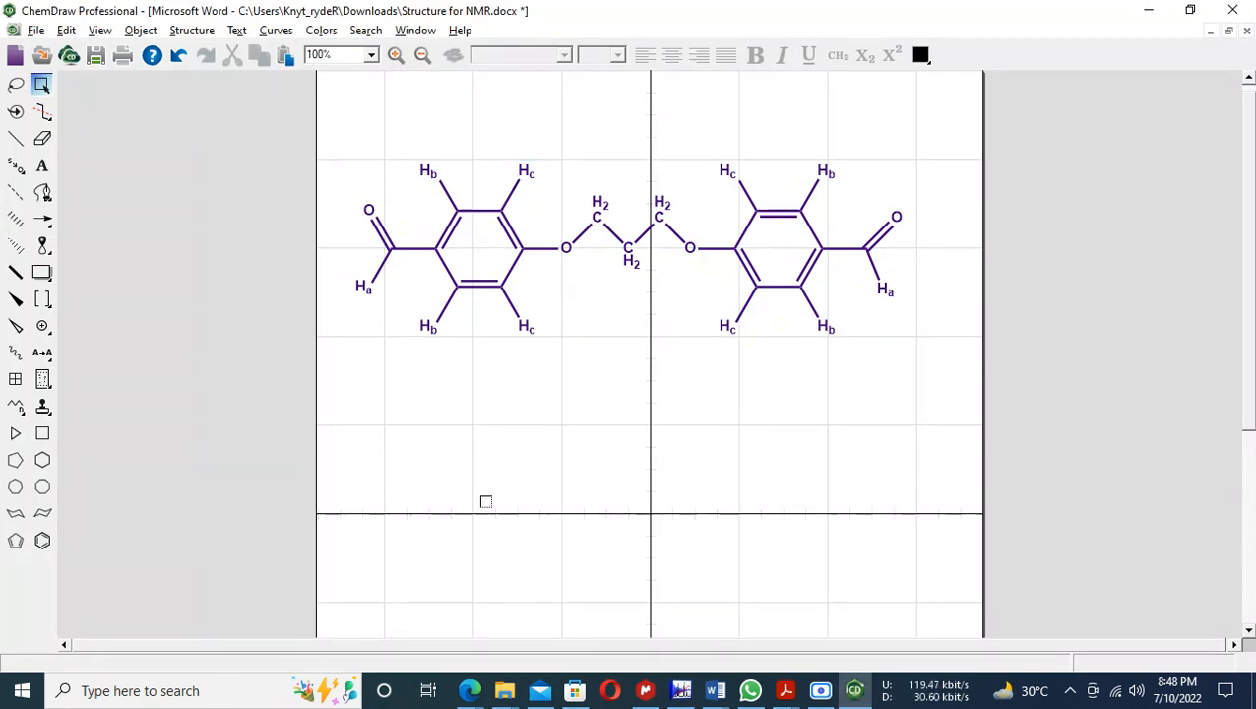
key("alt+Tab")
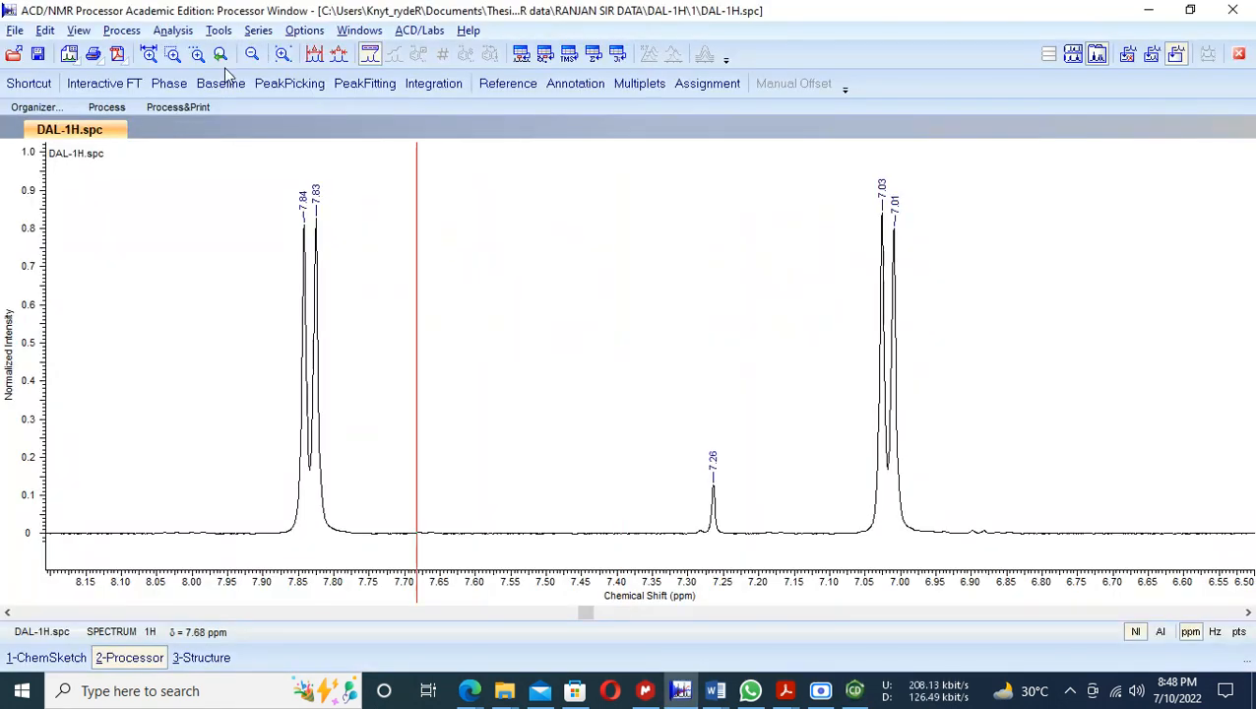
- Enlarge the DAL-1H spectrum between about 4.9 and 2.1 ppm and compare its multiplets with the propyl chain's CH2 groups in ChemDraw
left_click(252, 53)
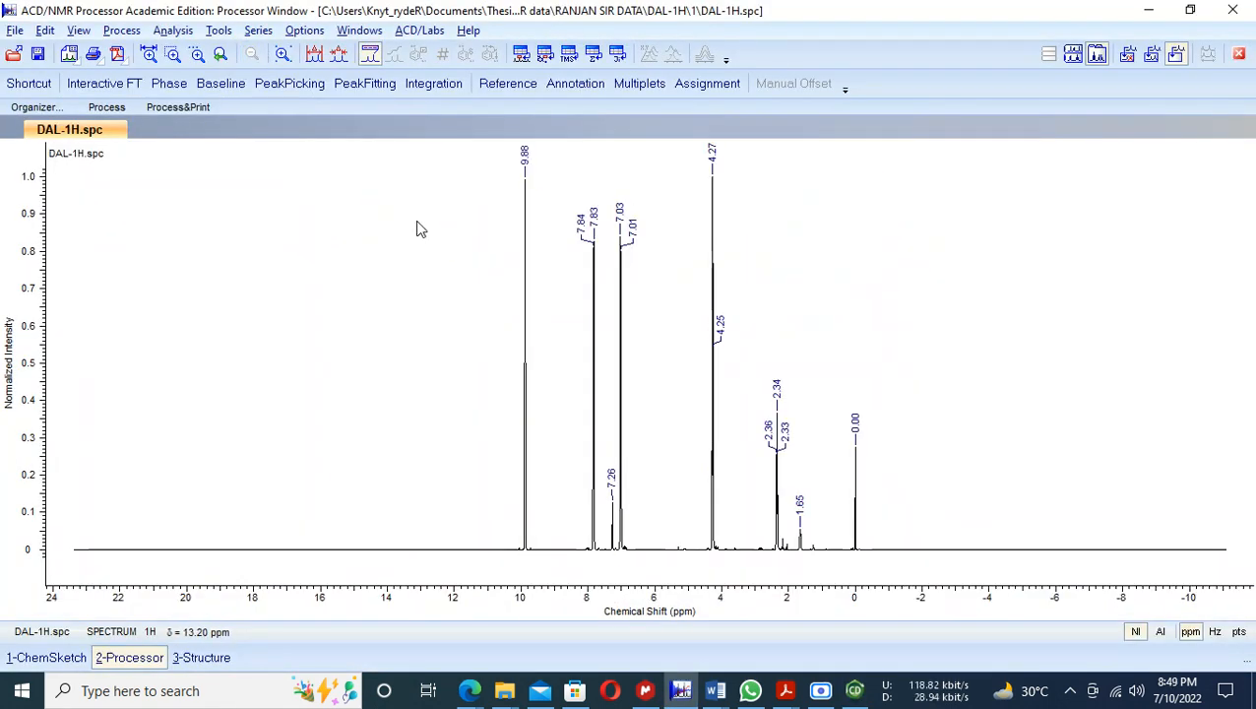
left_click(148, 56)
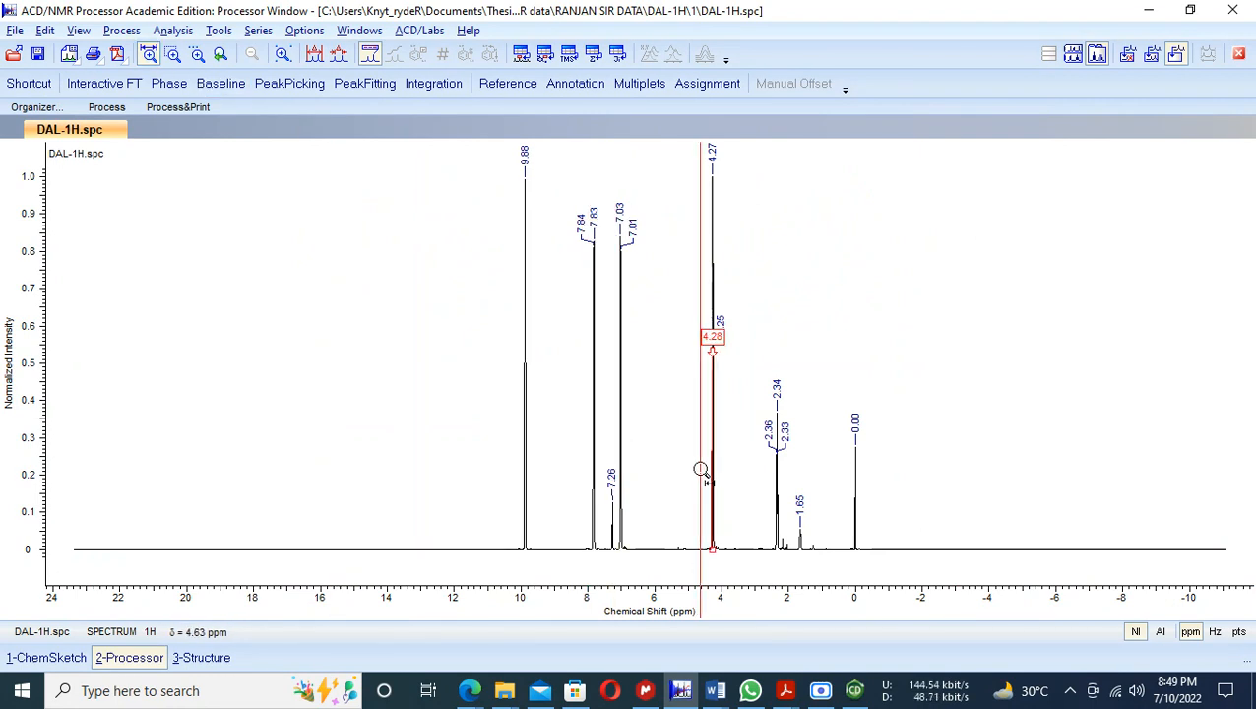
left_click_drag(691, 470, 785, 482)
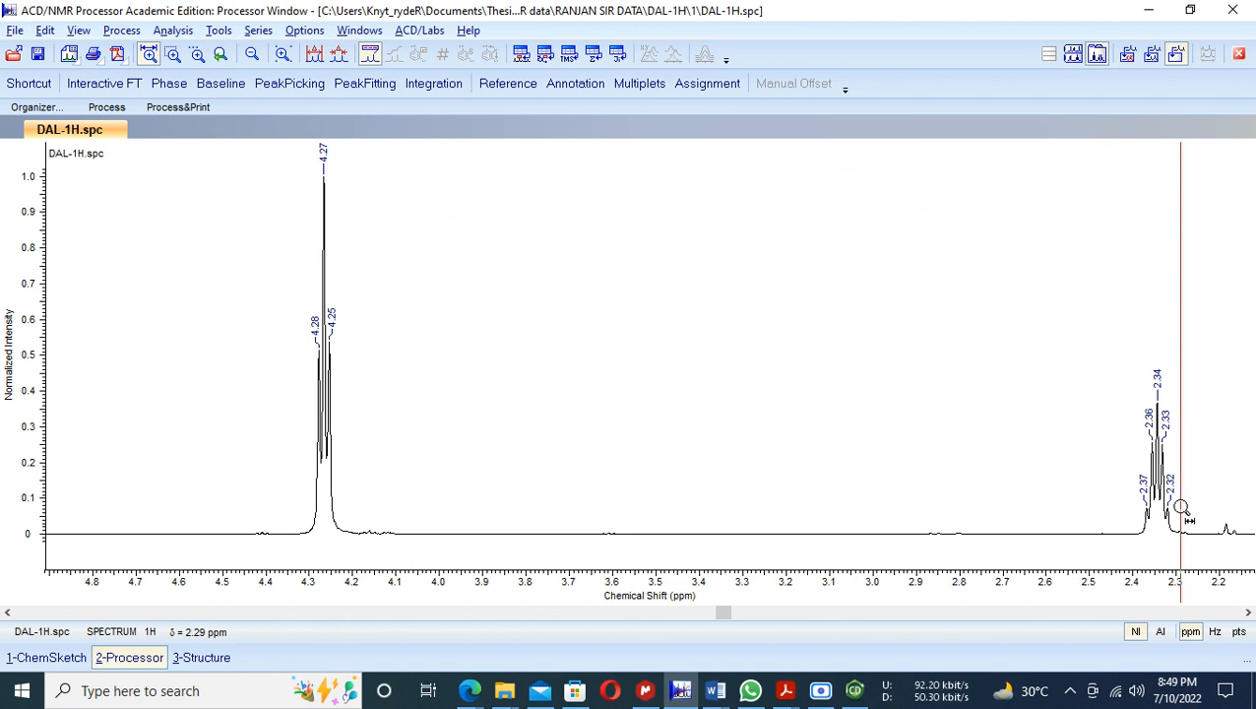
key("alt+Tab")
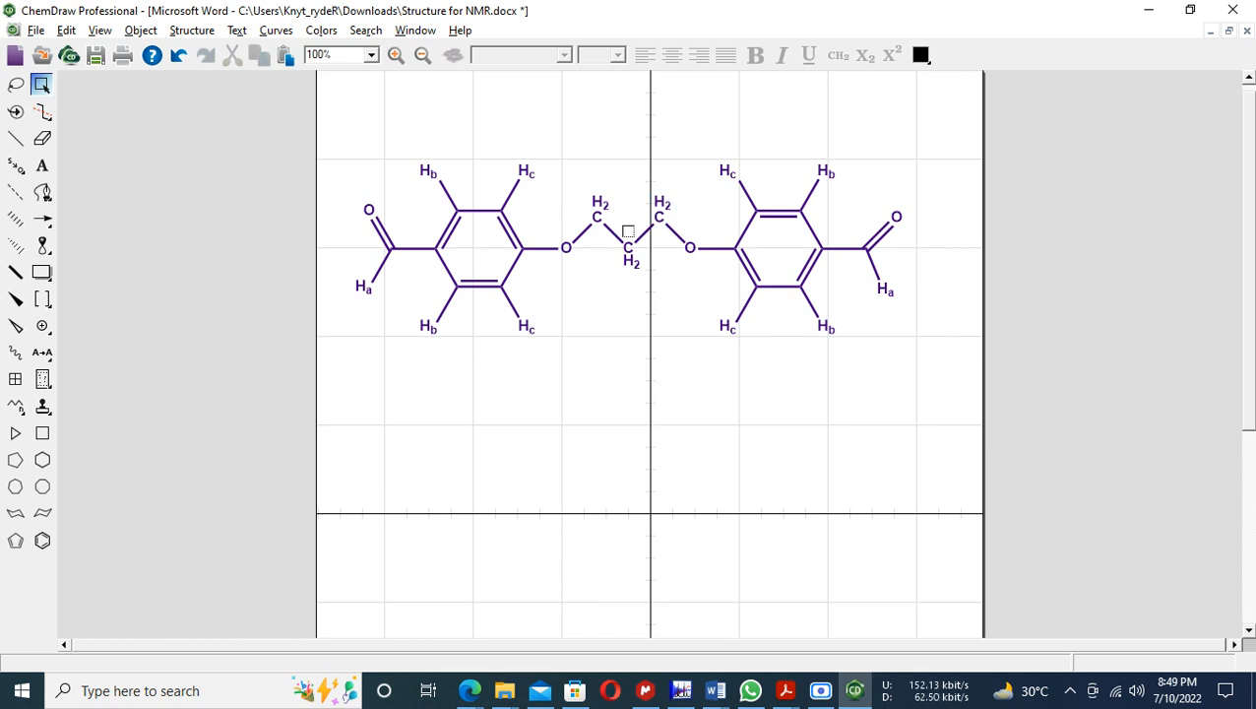
key("alt+Tab")
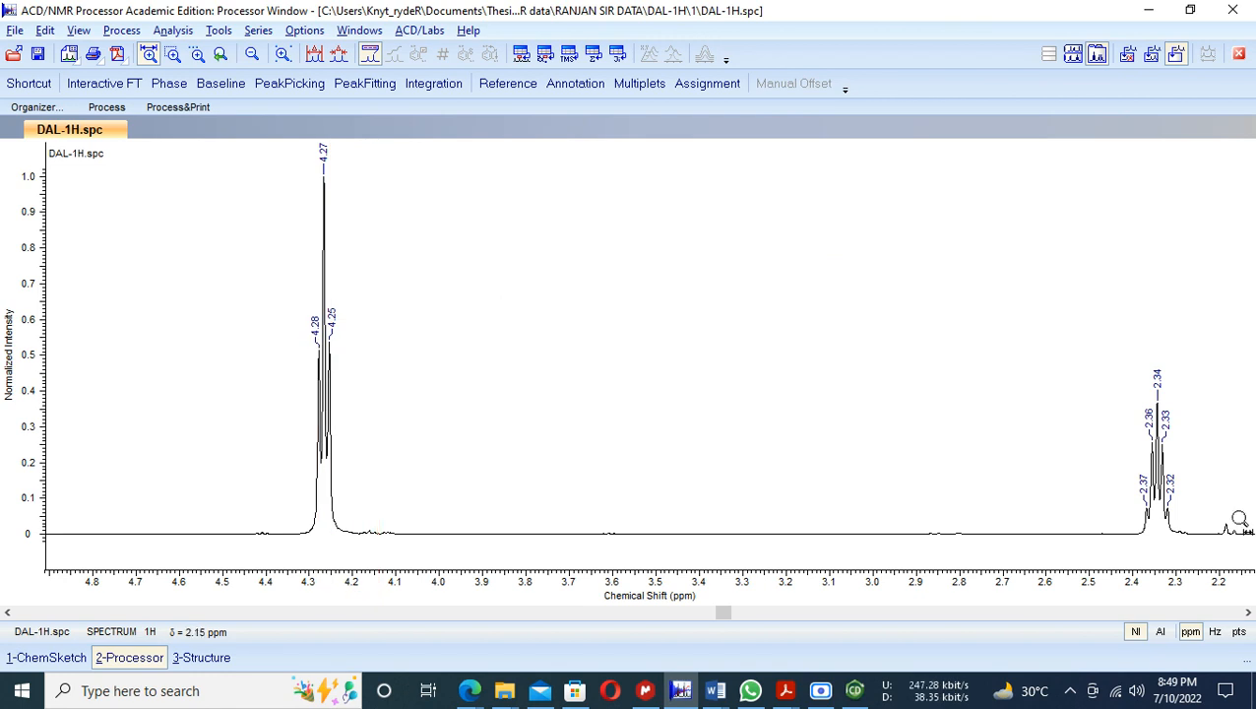
key("alt+Tab")
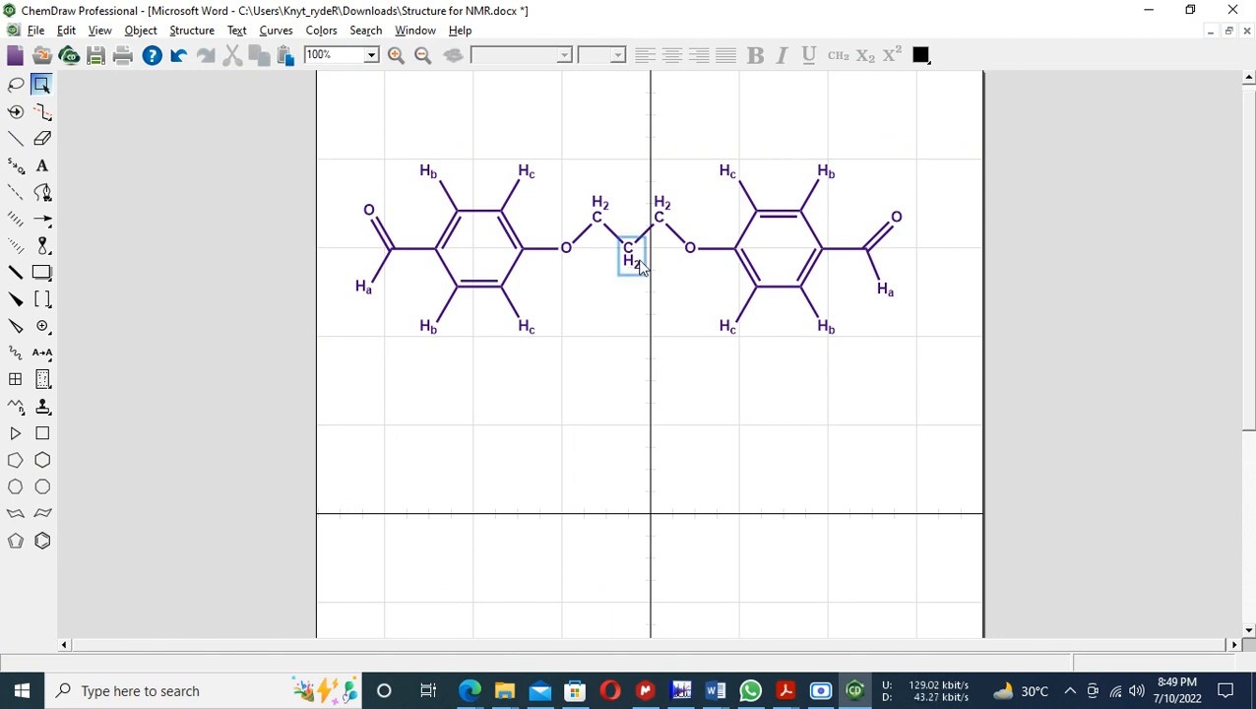
key("alt+Tab")
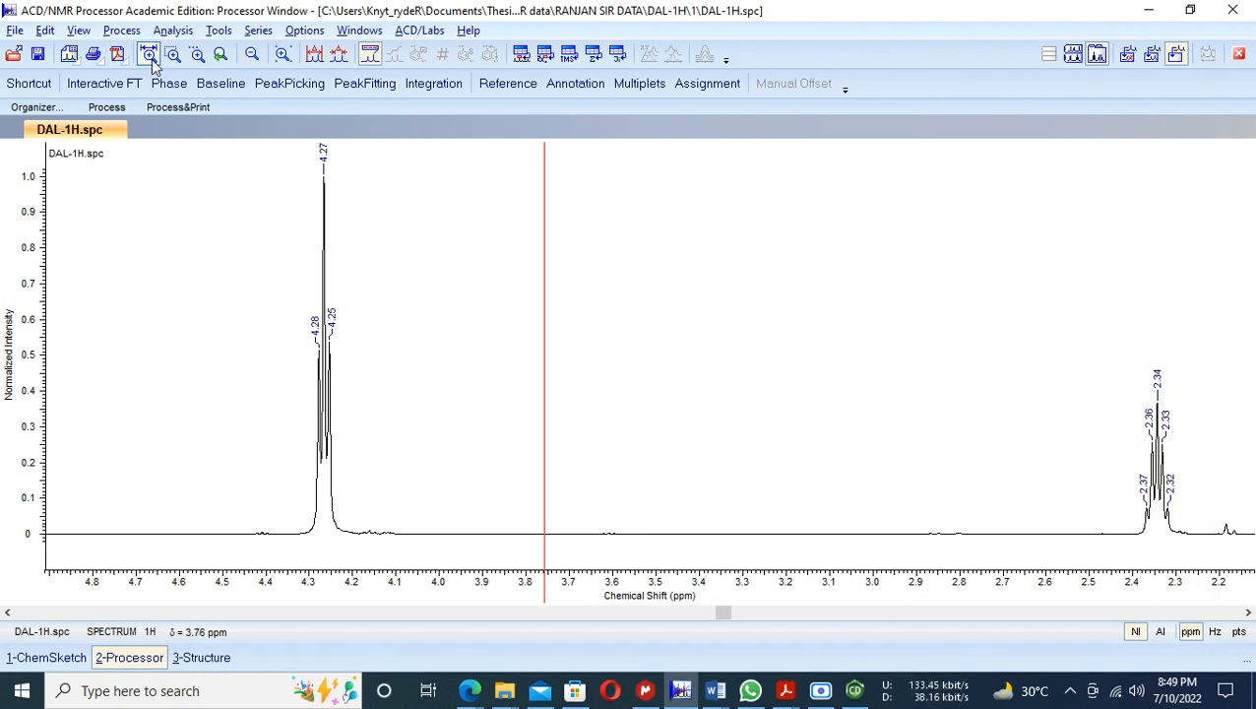
- Restore the full DAL-1H spectrum and enlarge the range from about 10.8 to -0.8 ppm to examine all signals
left_click(252, 55)
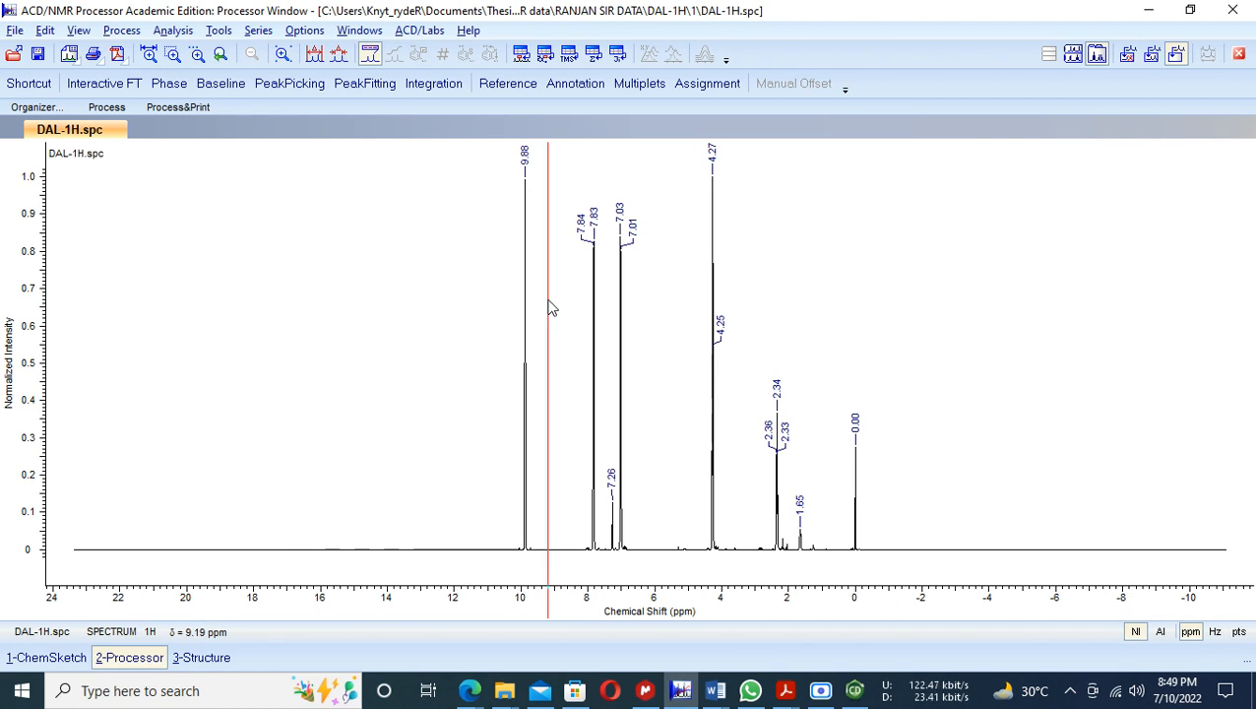
left_click(148, 53)
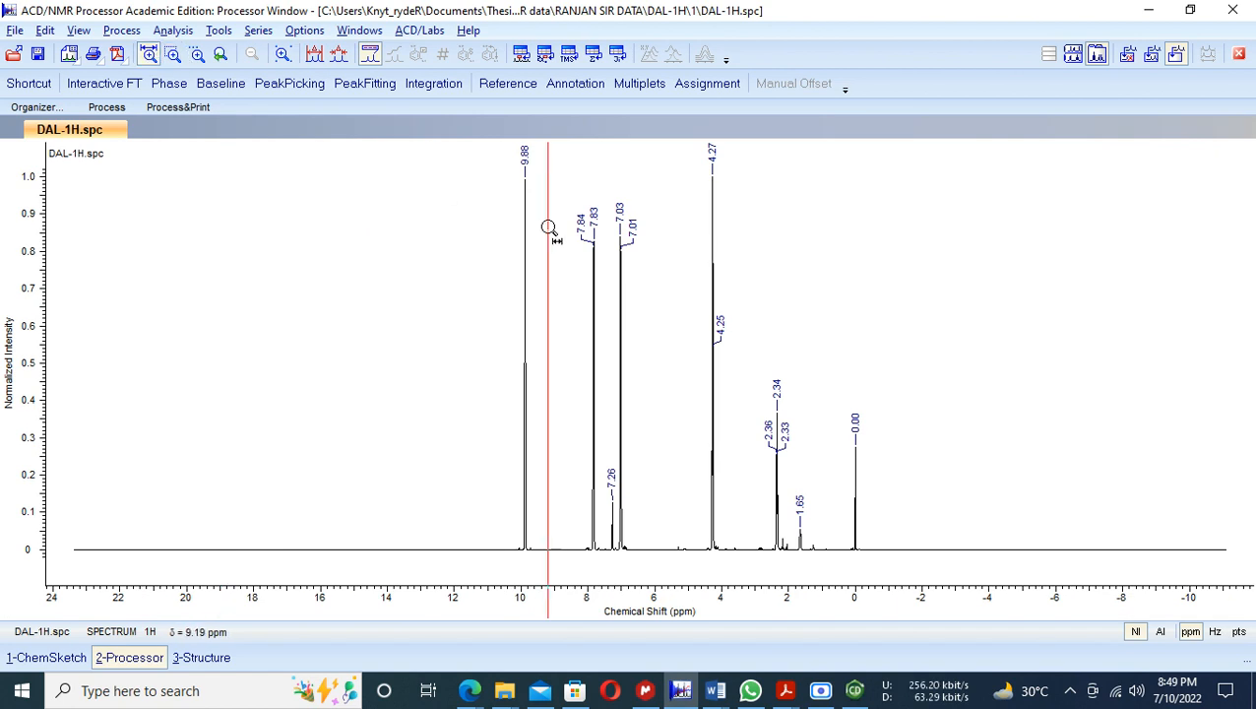
left_click_drag(493, 227, 883, 294)
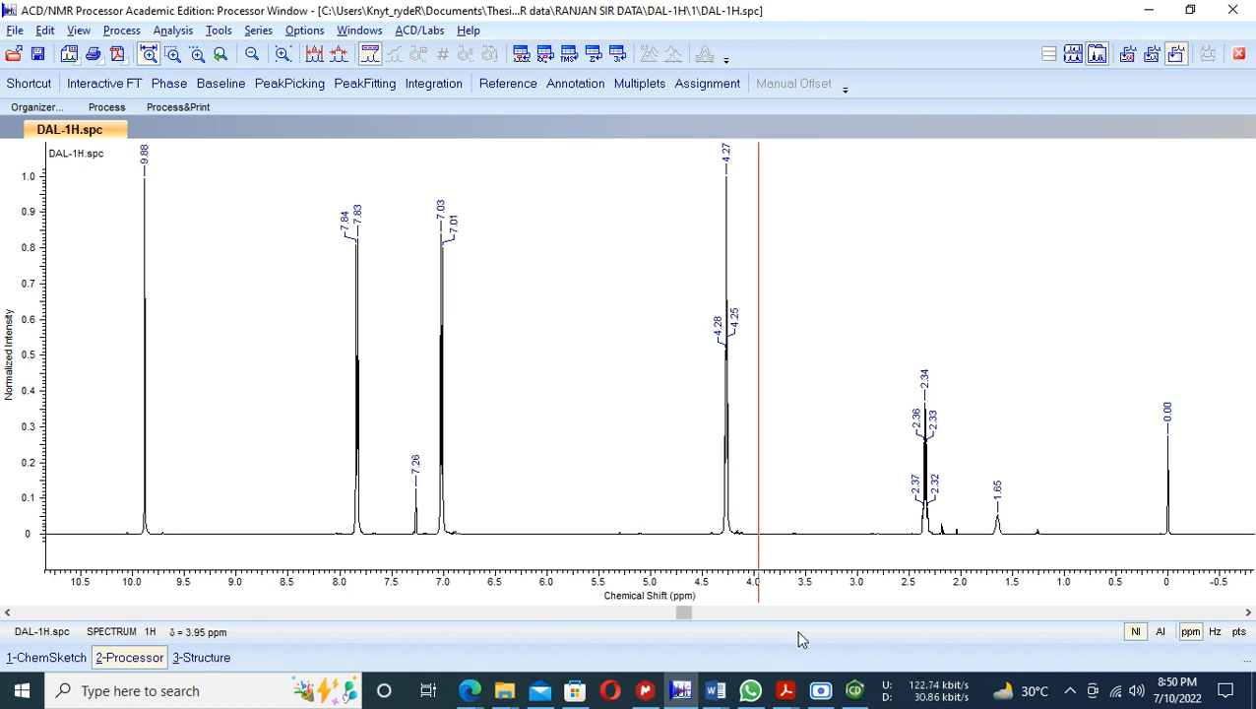
left_click(822, 695)
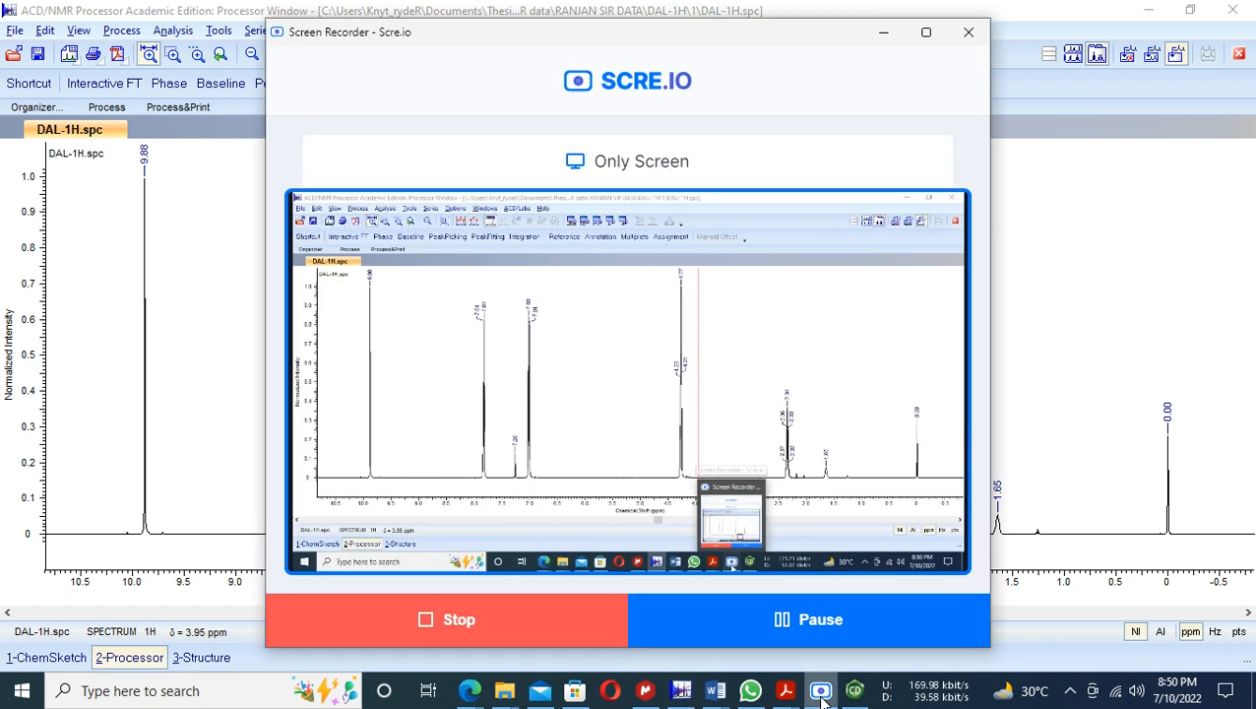